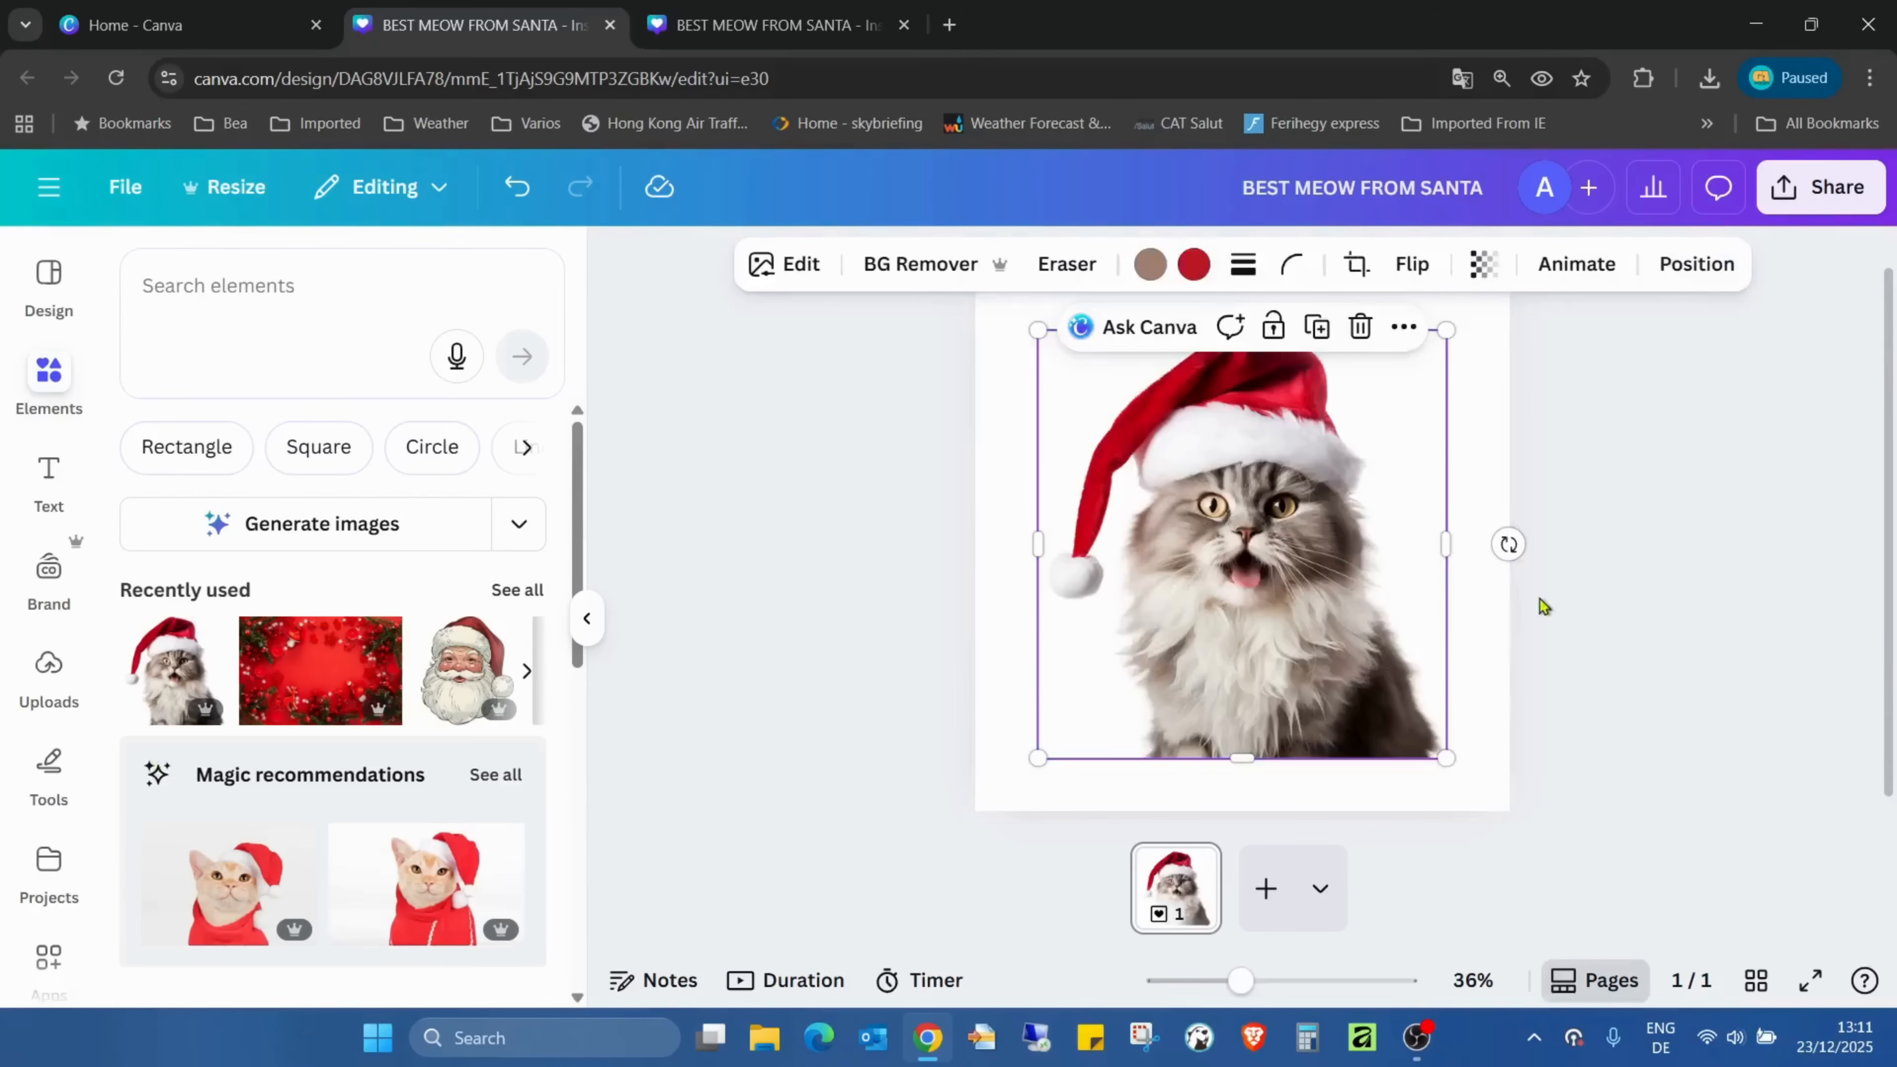
# Enlarge the cat image slightly and move it against the left edge of the page.
pyautogui.moveTo(1446, 758); pyautogui.dragTo(1490, 797)
pyautogui.moveTo(1327, 635); pyautogui.dragTo(1264, 613)
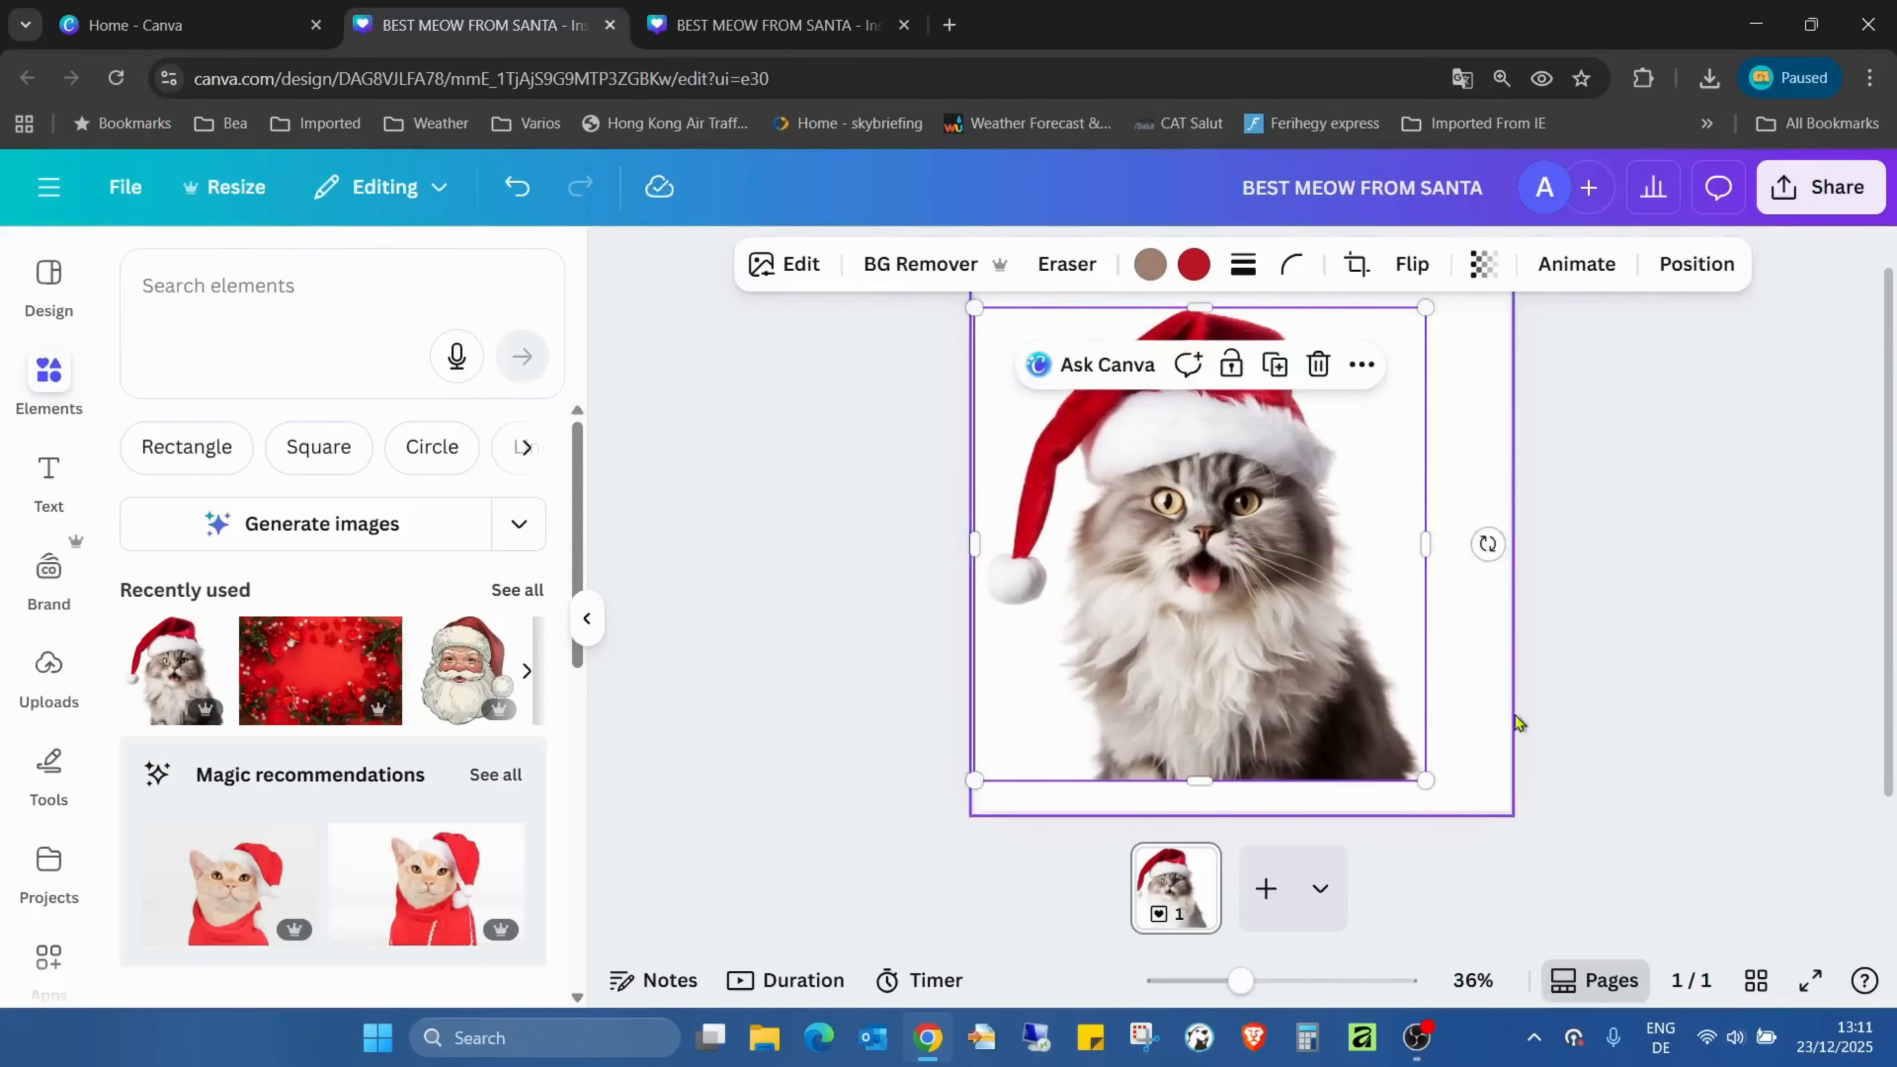
pyautogui.click(1646, 714)
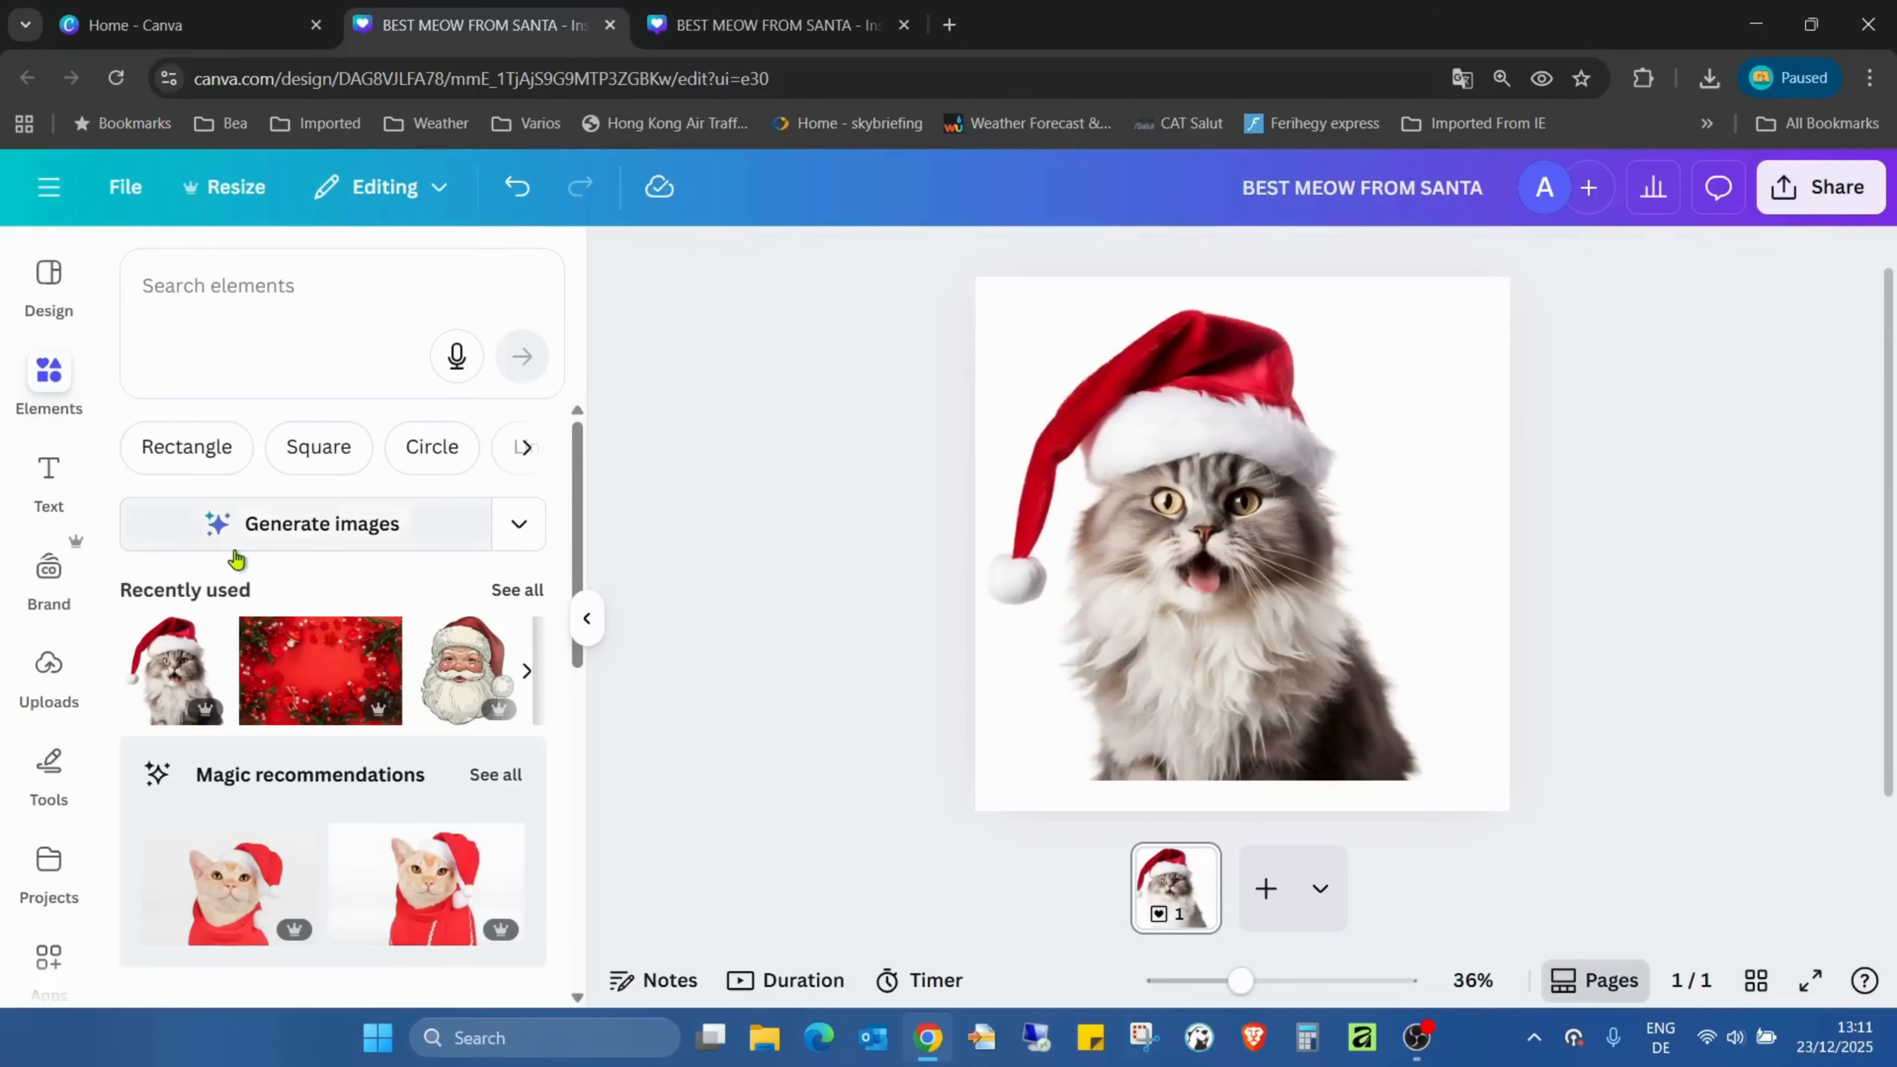
# Add a heading reading "WARM MEOW FROM SANTA" in capitals, with each word on its own line.
pyautogui.click(48, 472)
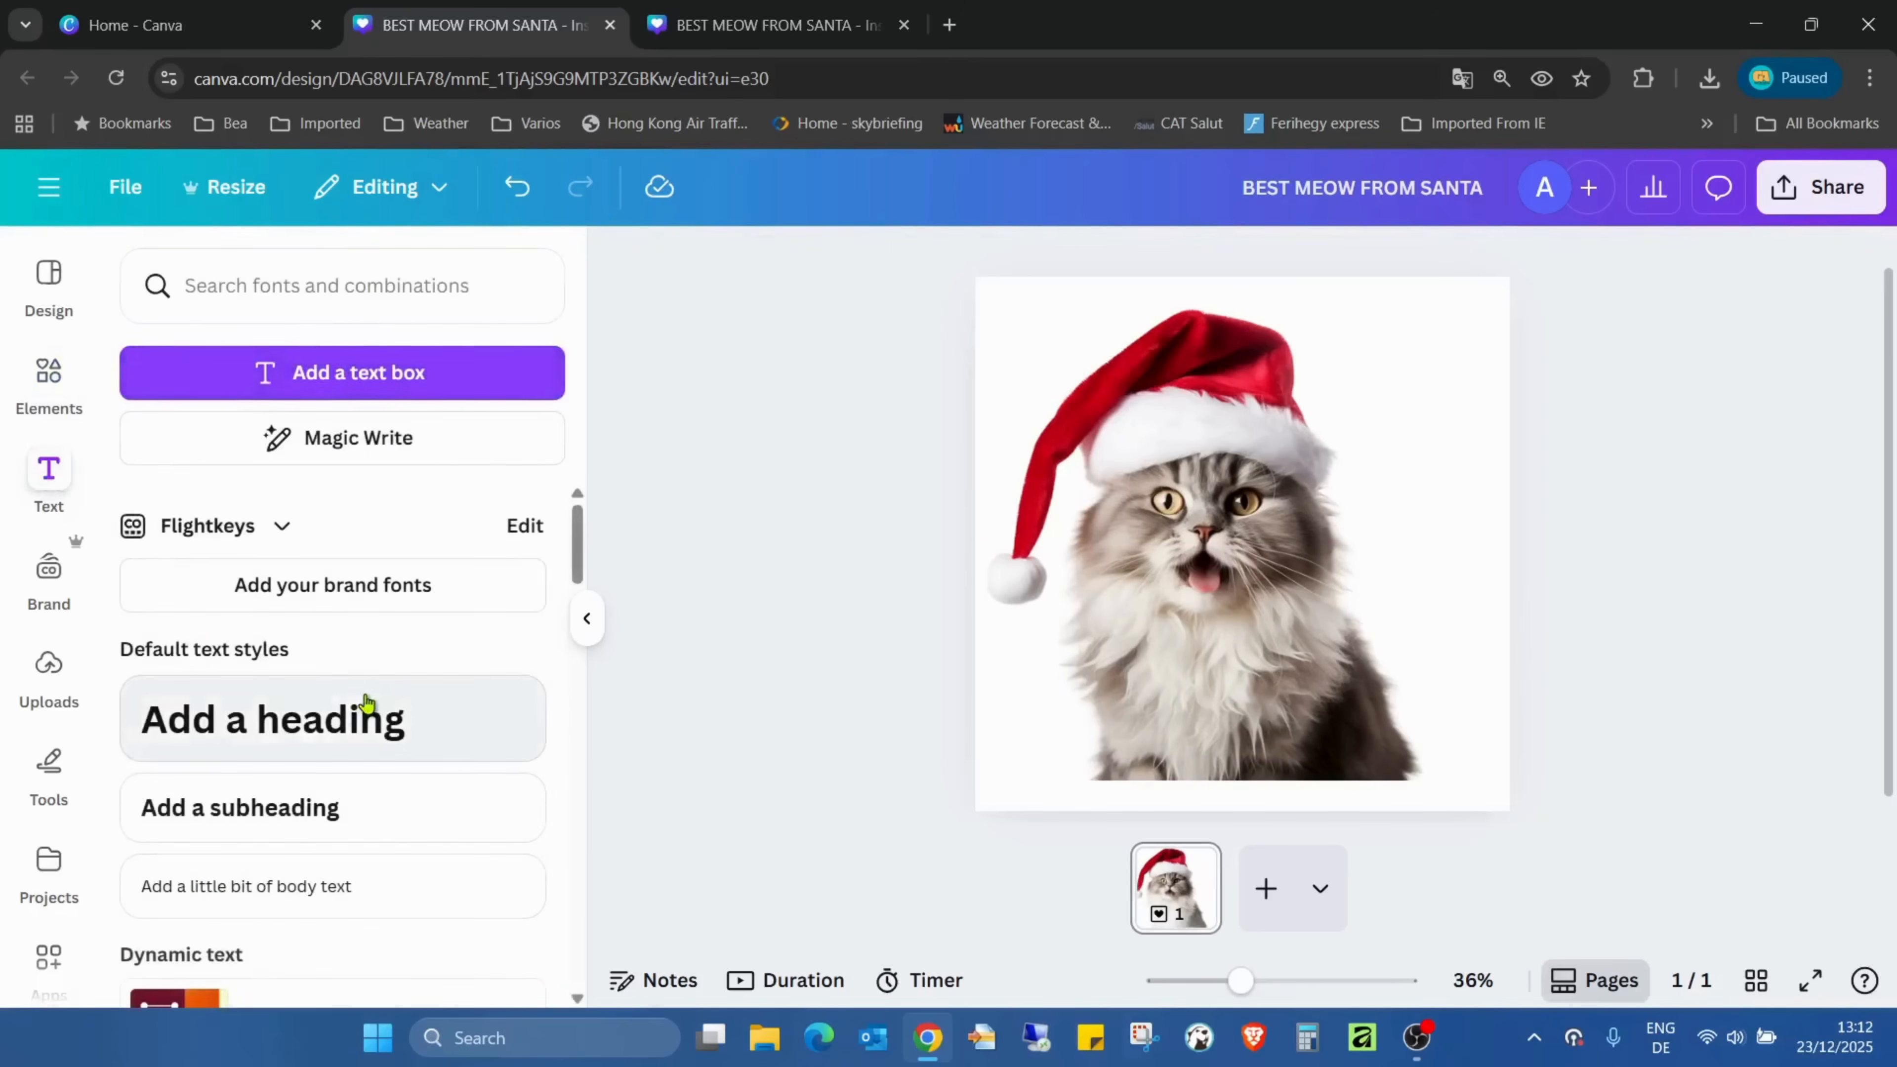
pyautogui.click(368, 714)
pyautogui.press('capslock')
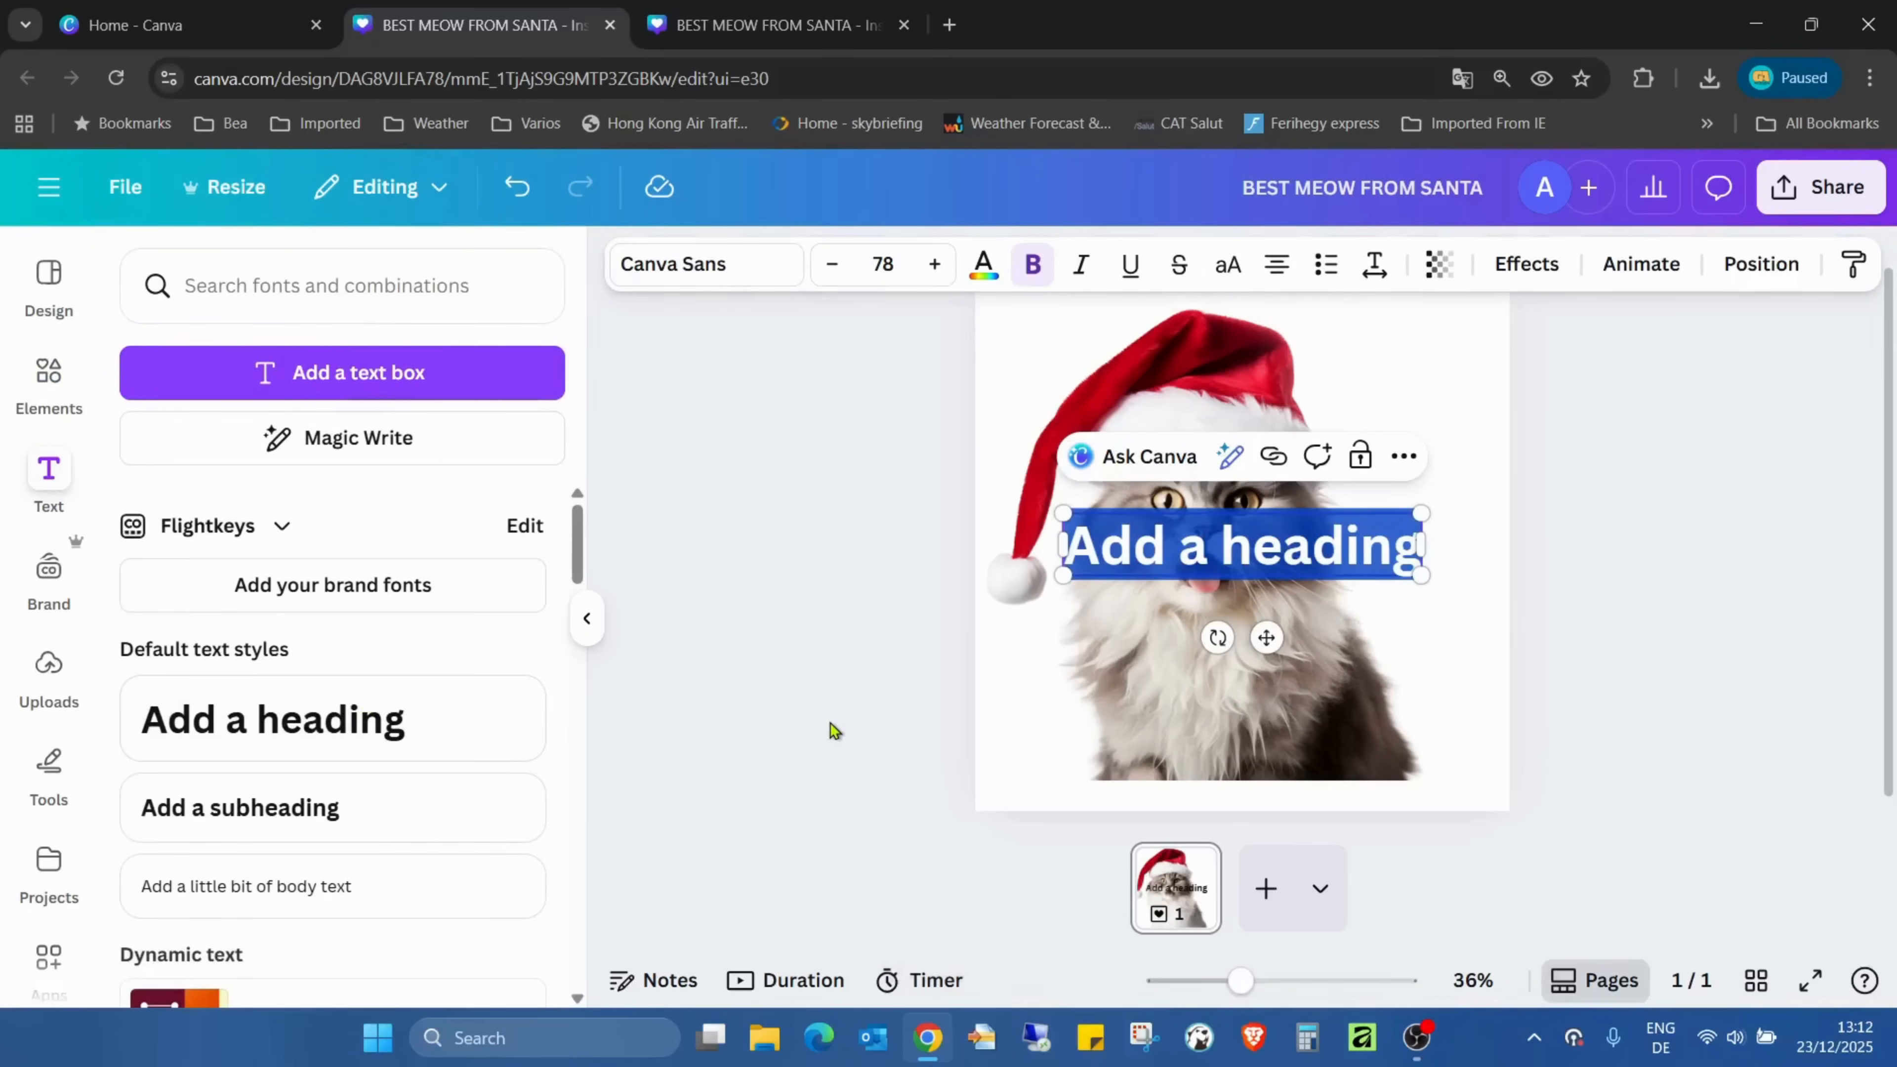
pyautogui.write('WARM')
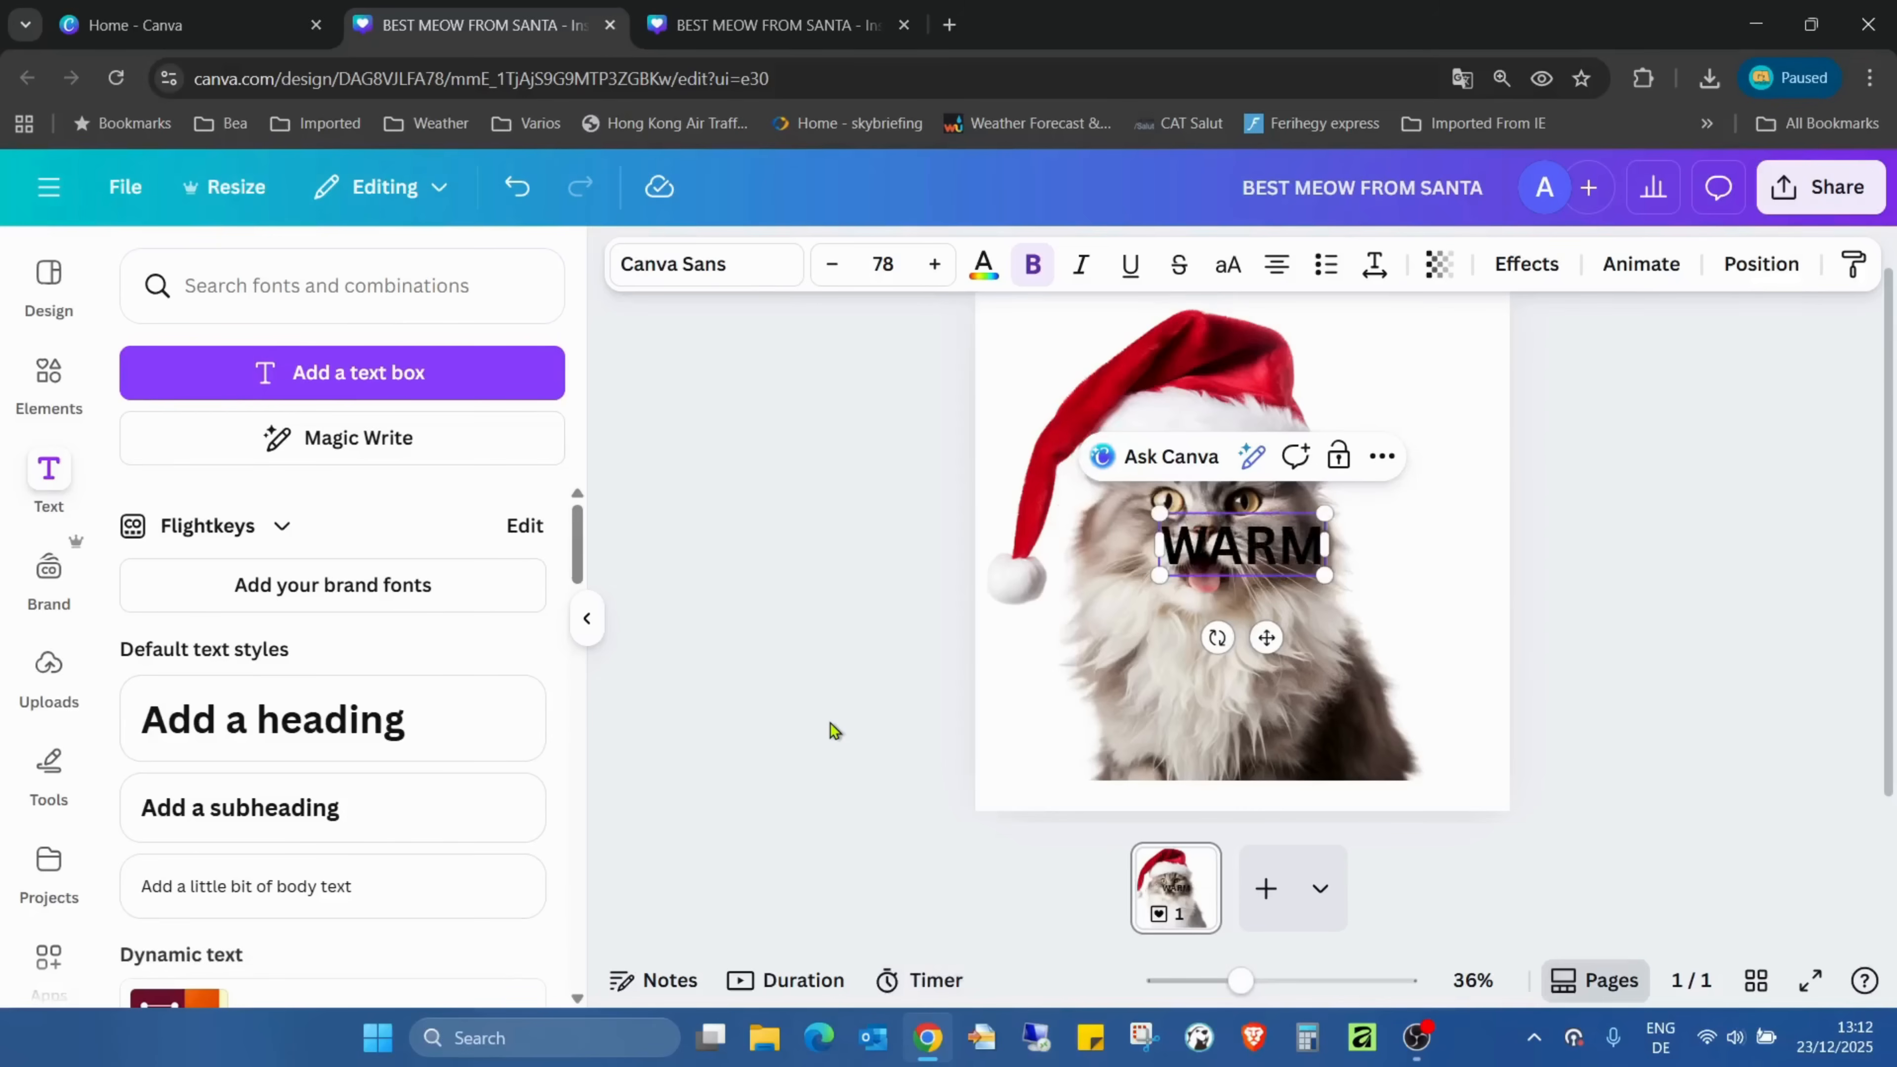
pyautogui.press('Return')
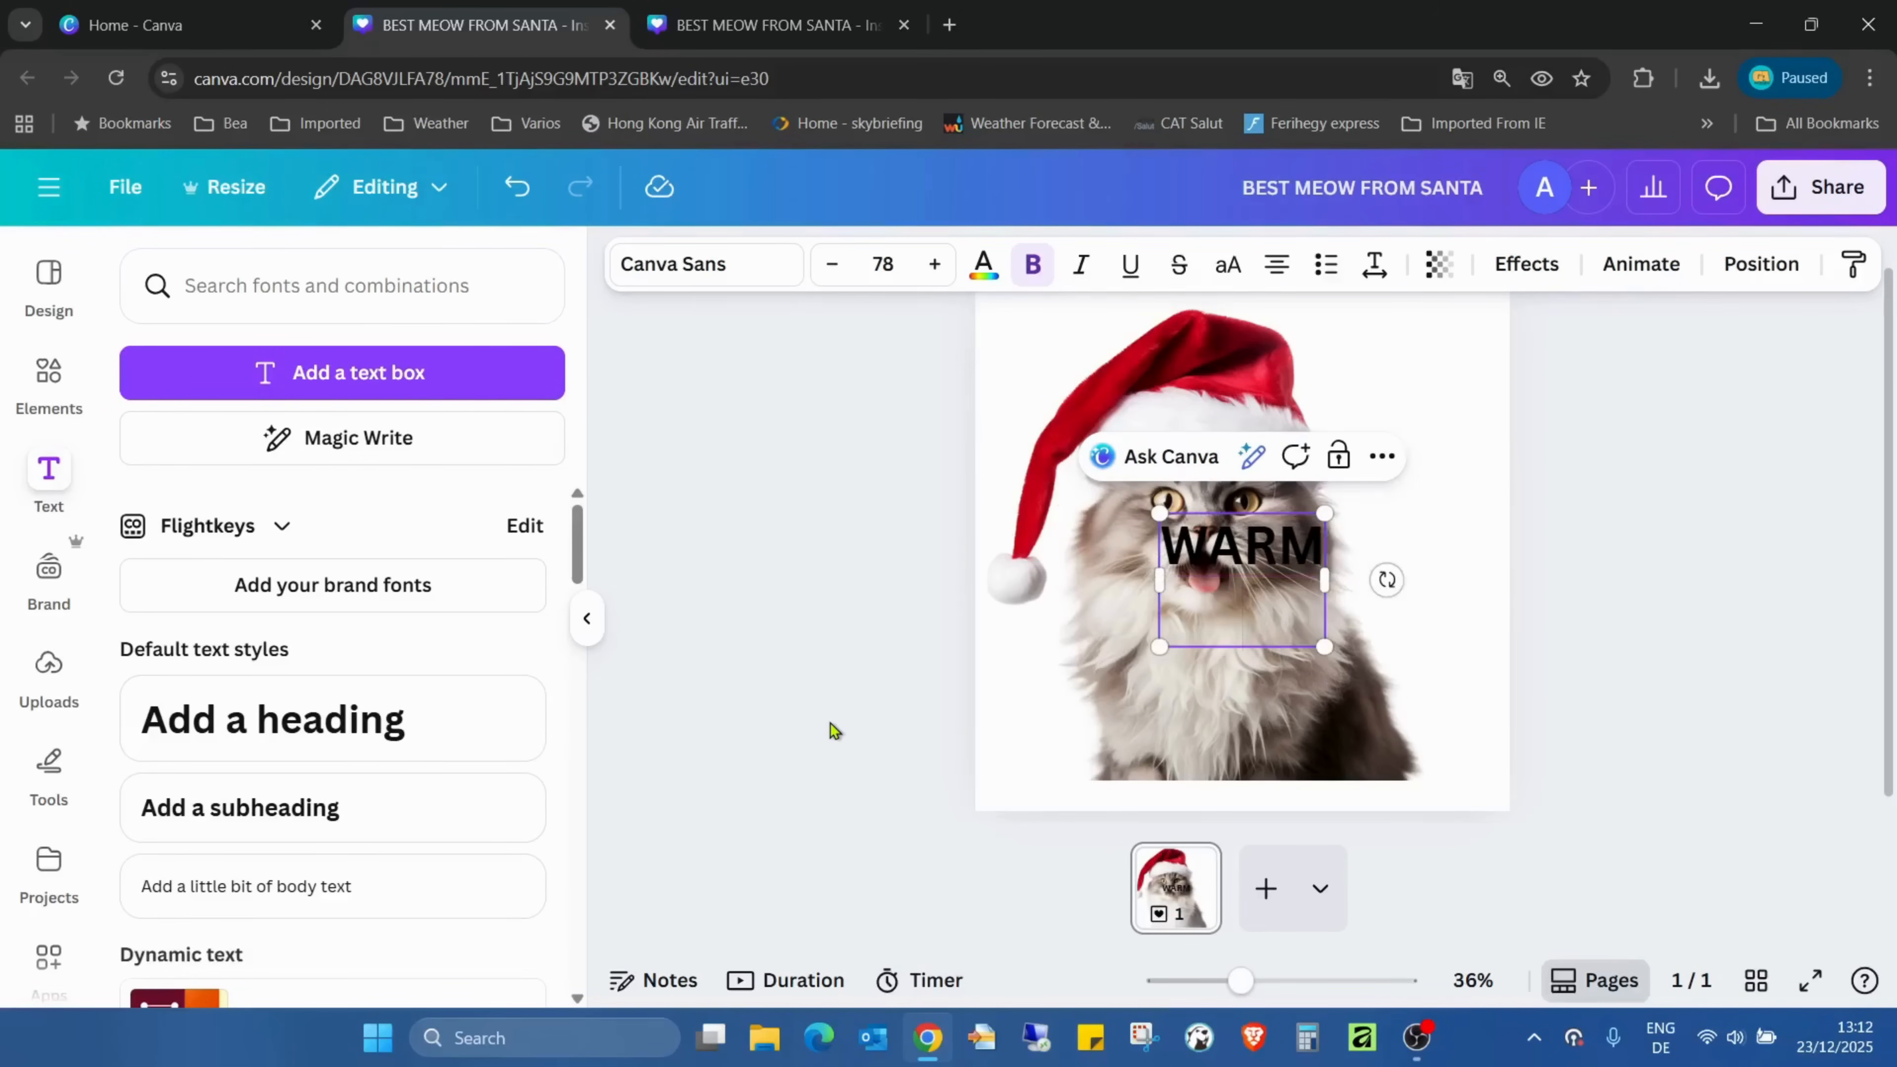
pyautogui.write('MEOW')
pyautogui.press('Return')
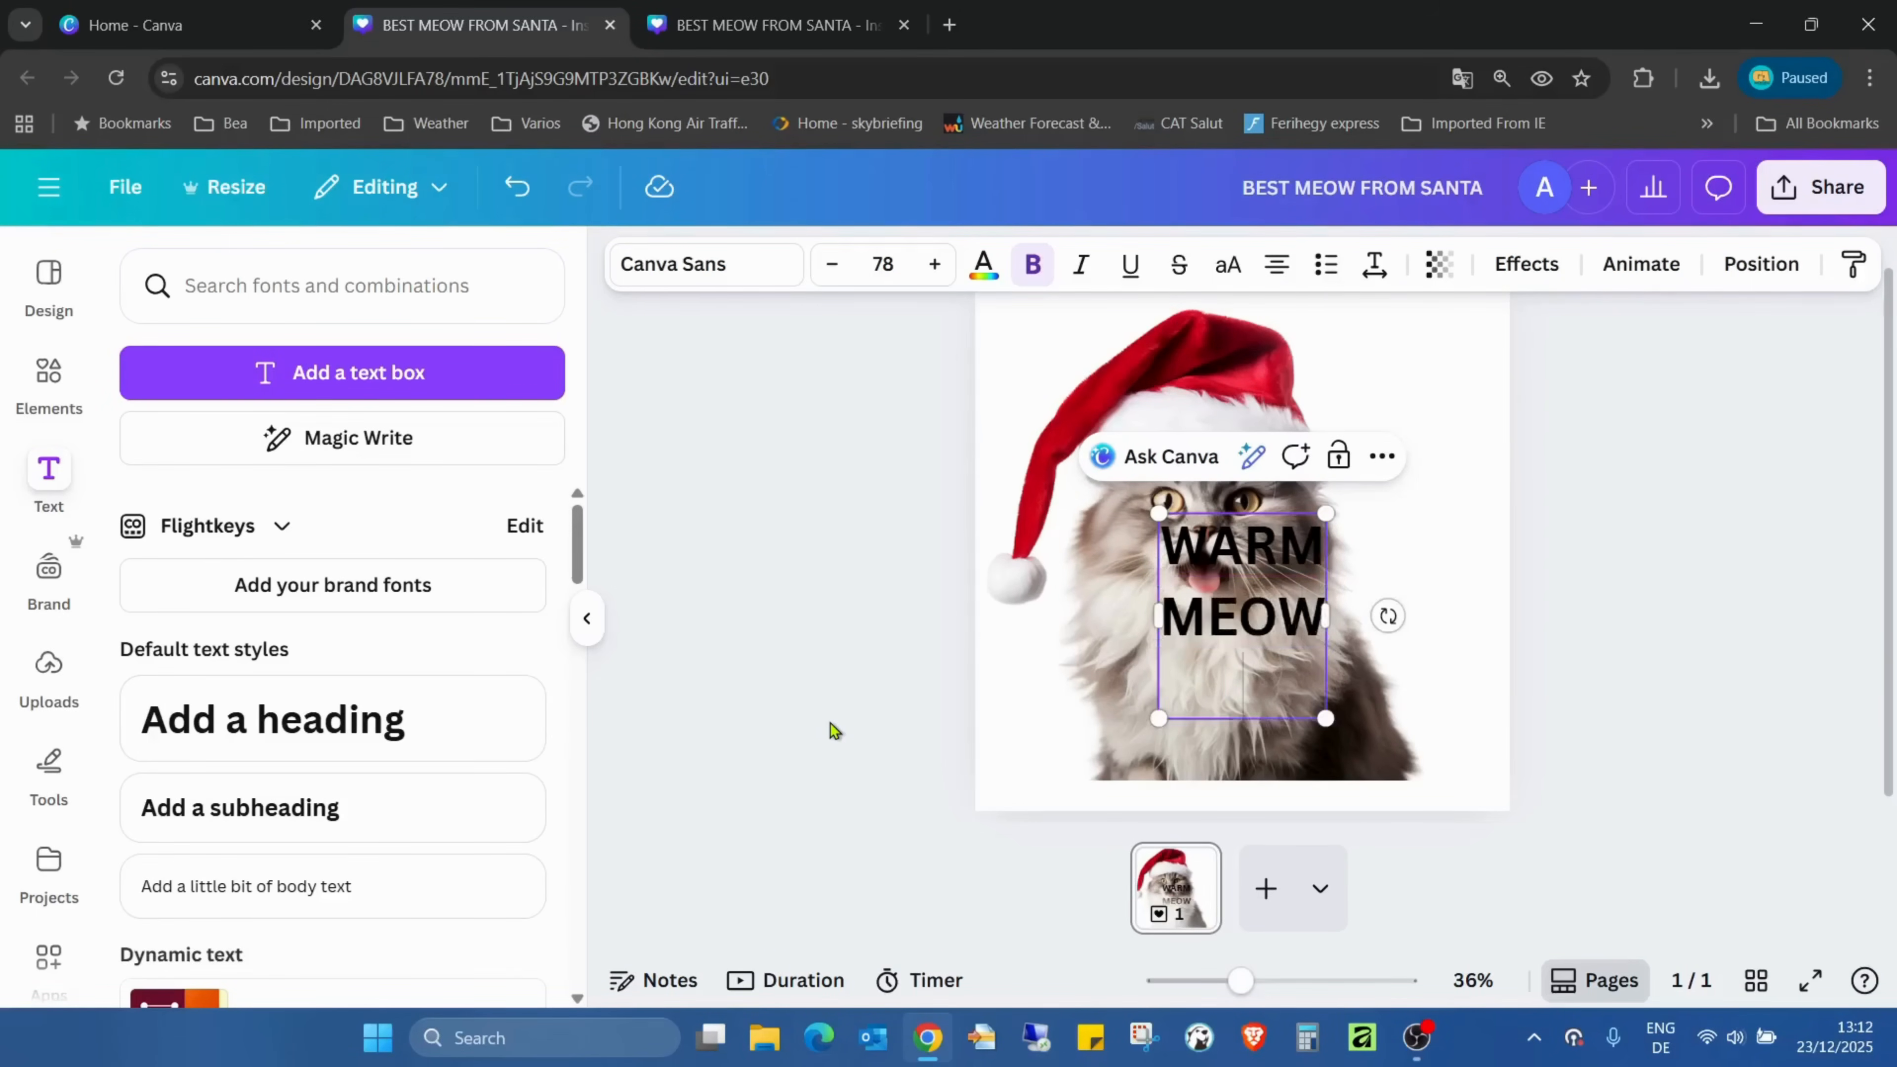
pyautogui.write('FROM')
pyautogui.press('Return')
pyautogui.write('SANTA')
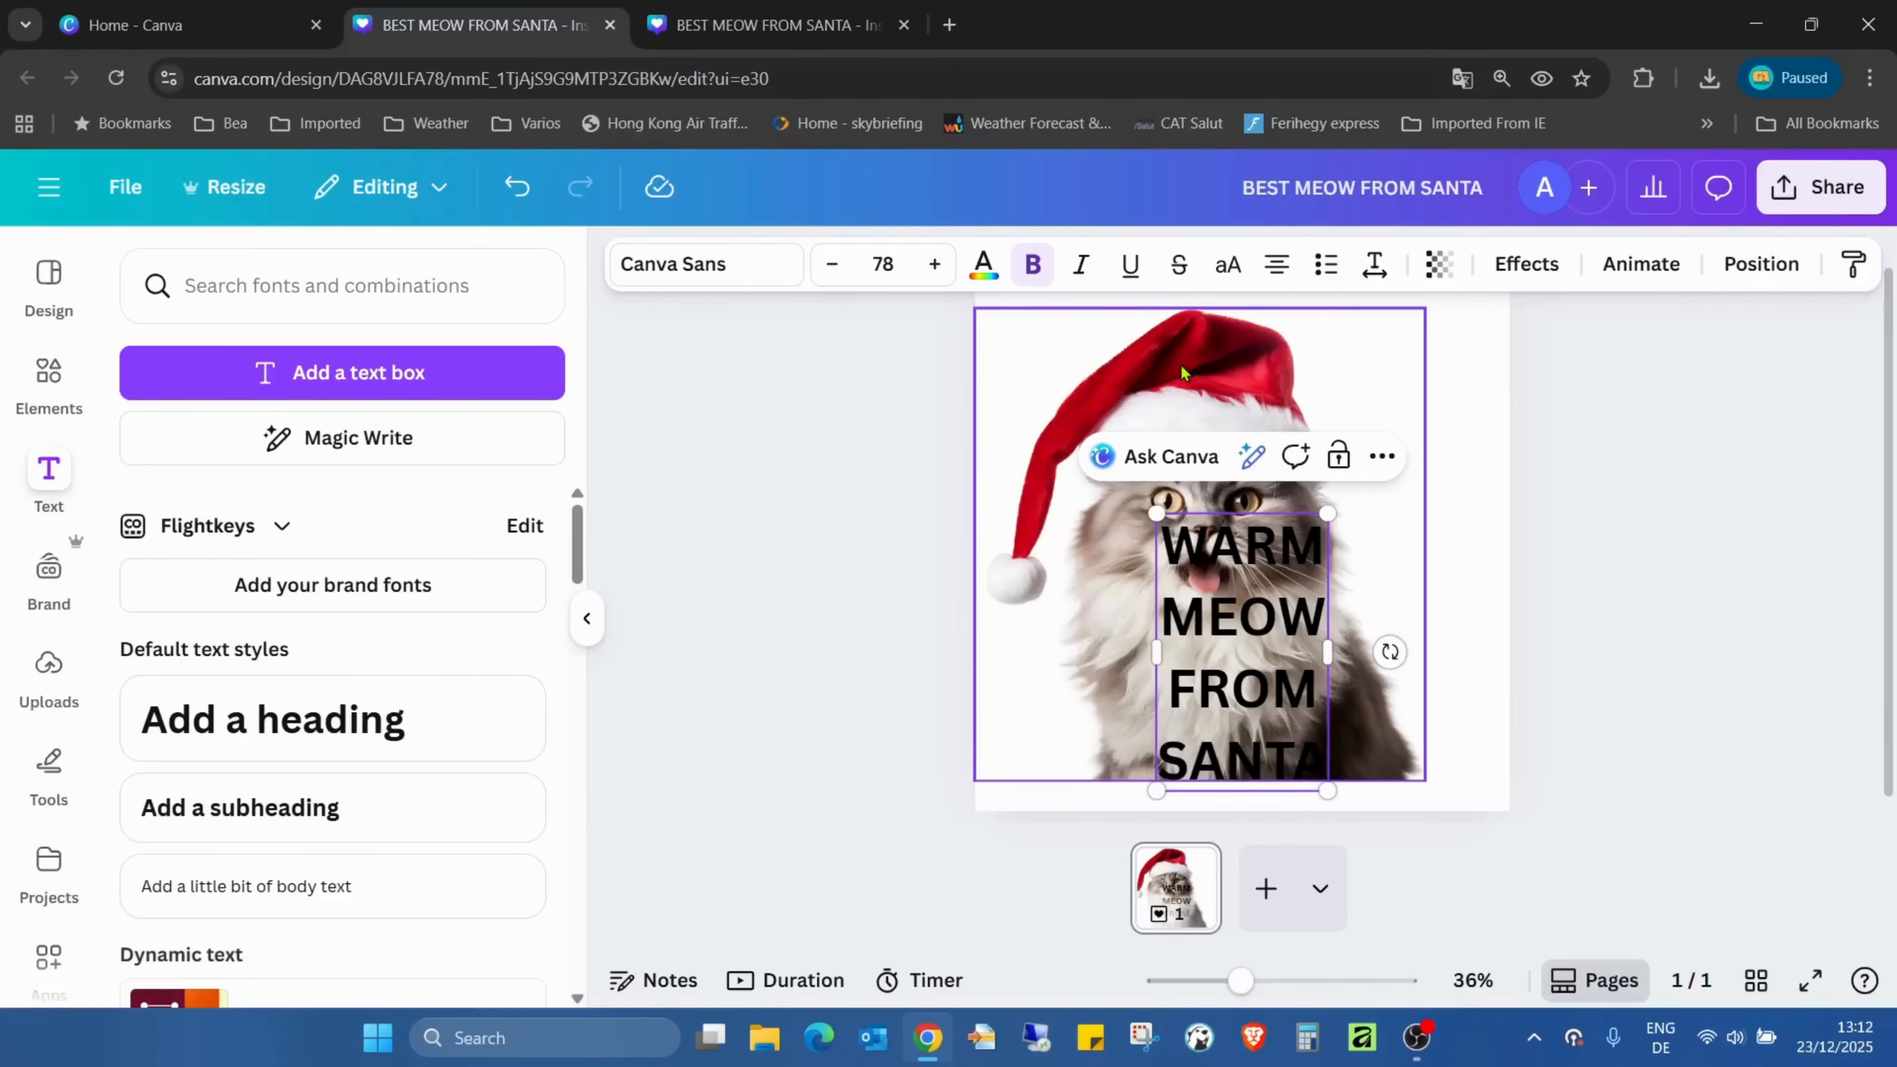
pyautogui.press('capslock')
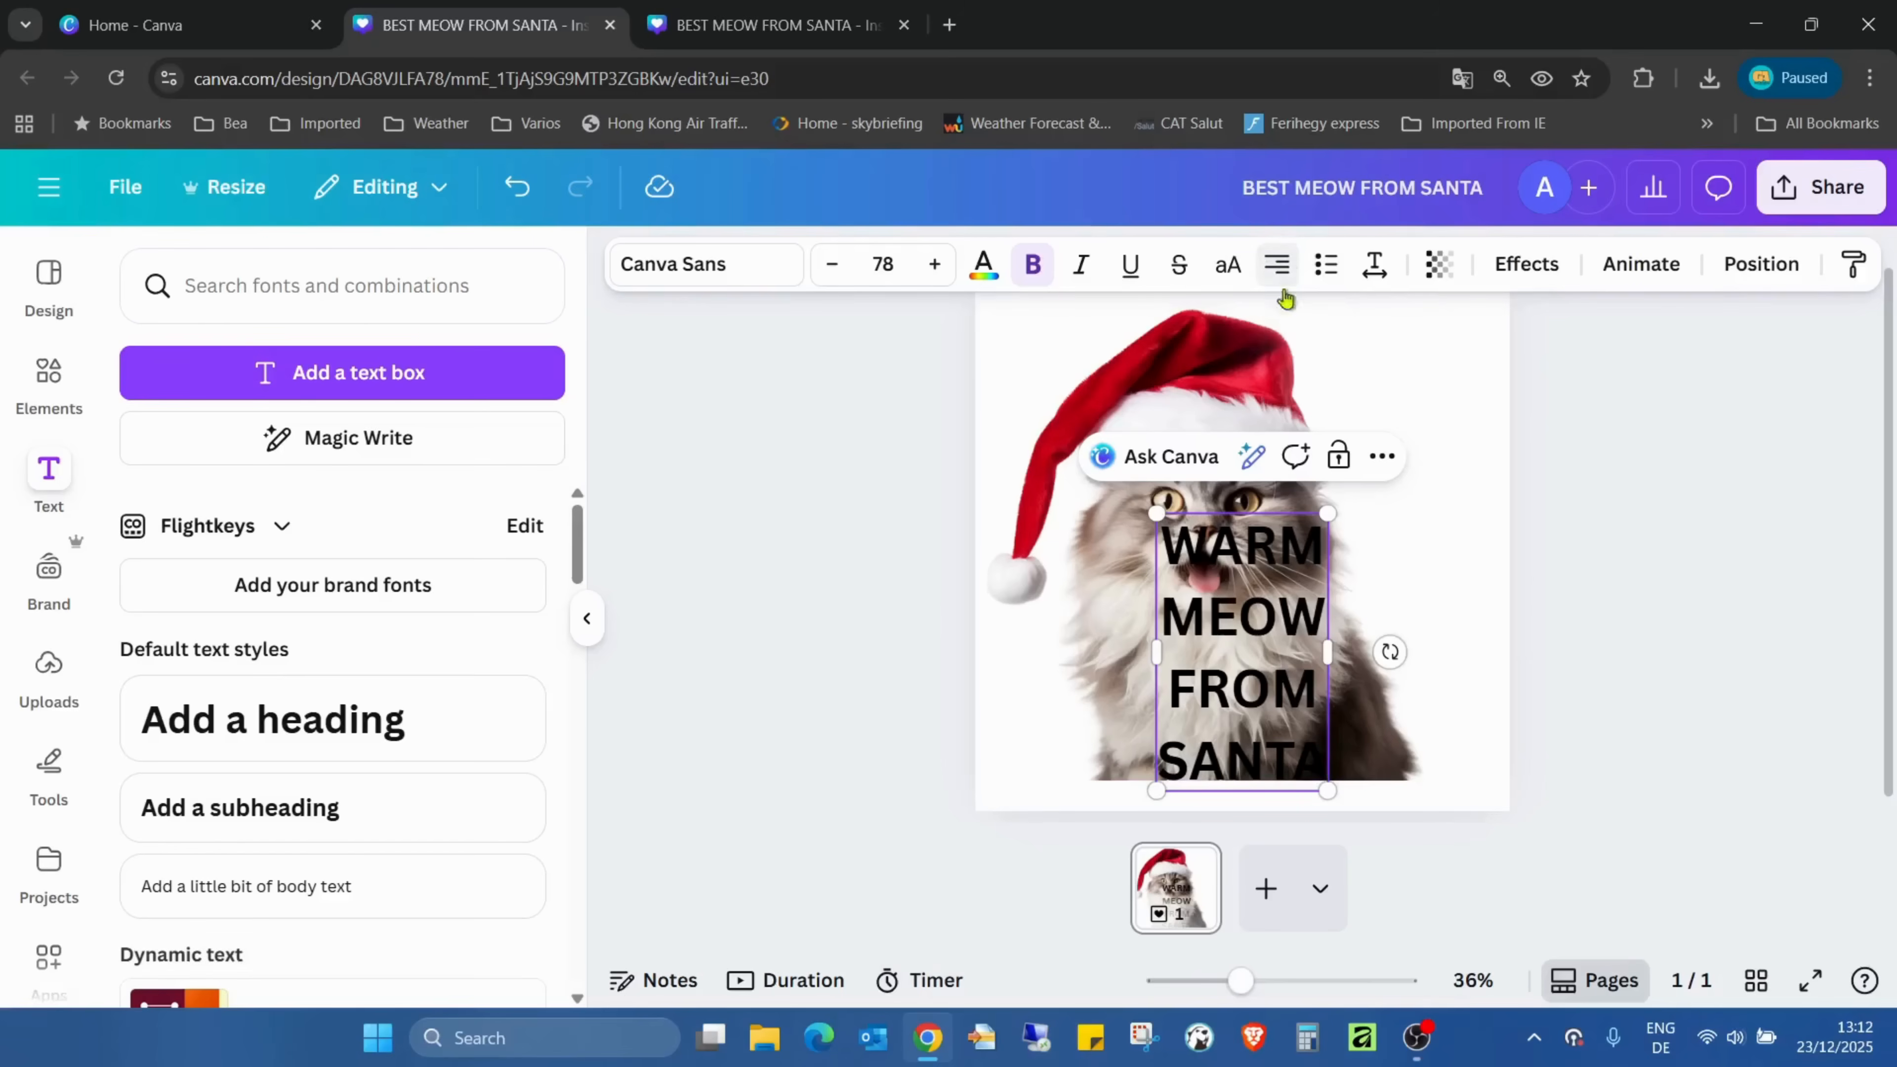
# Left-align the heading text and change its font to Anton.
pyautogui.moveTo(1177, 552); pyautogui.dragTo(1254, 748)
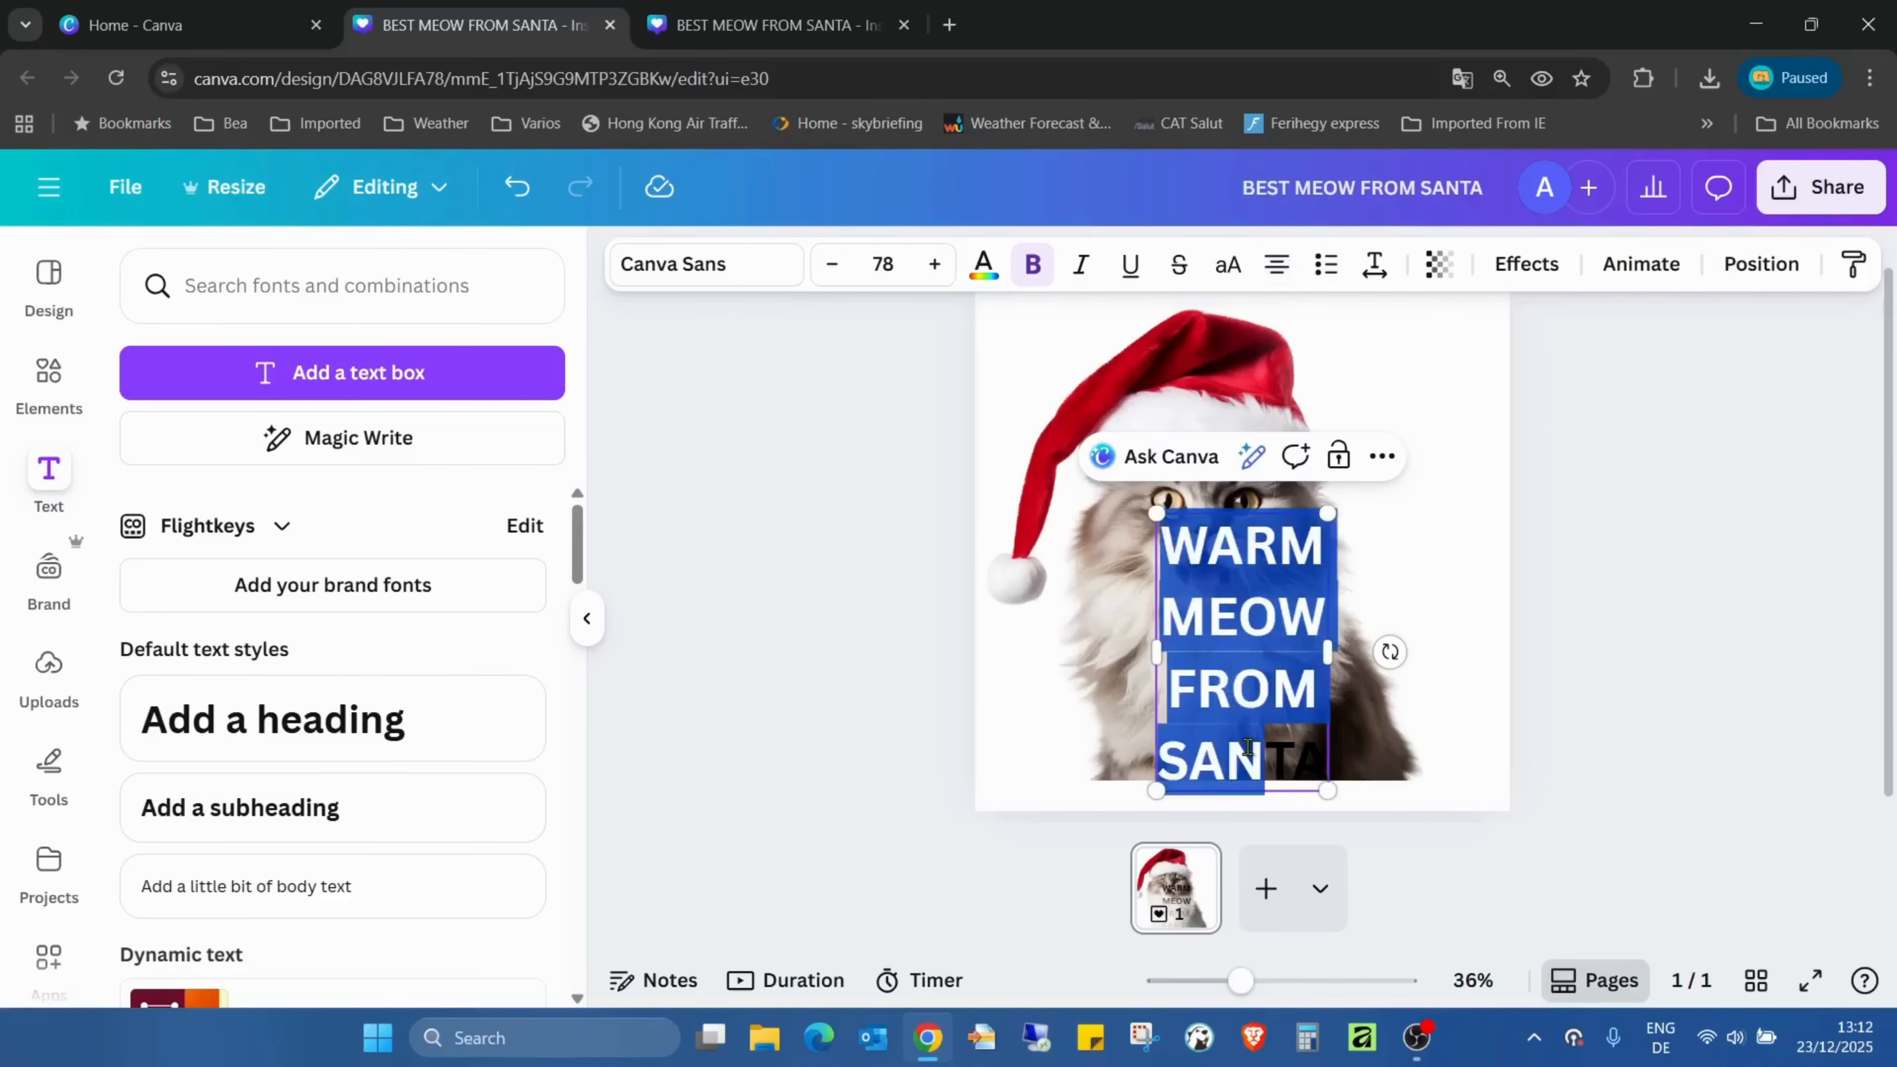
pyautogui.click(1278, 271)
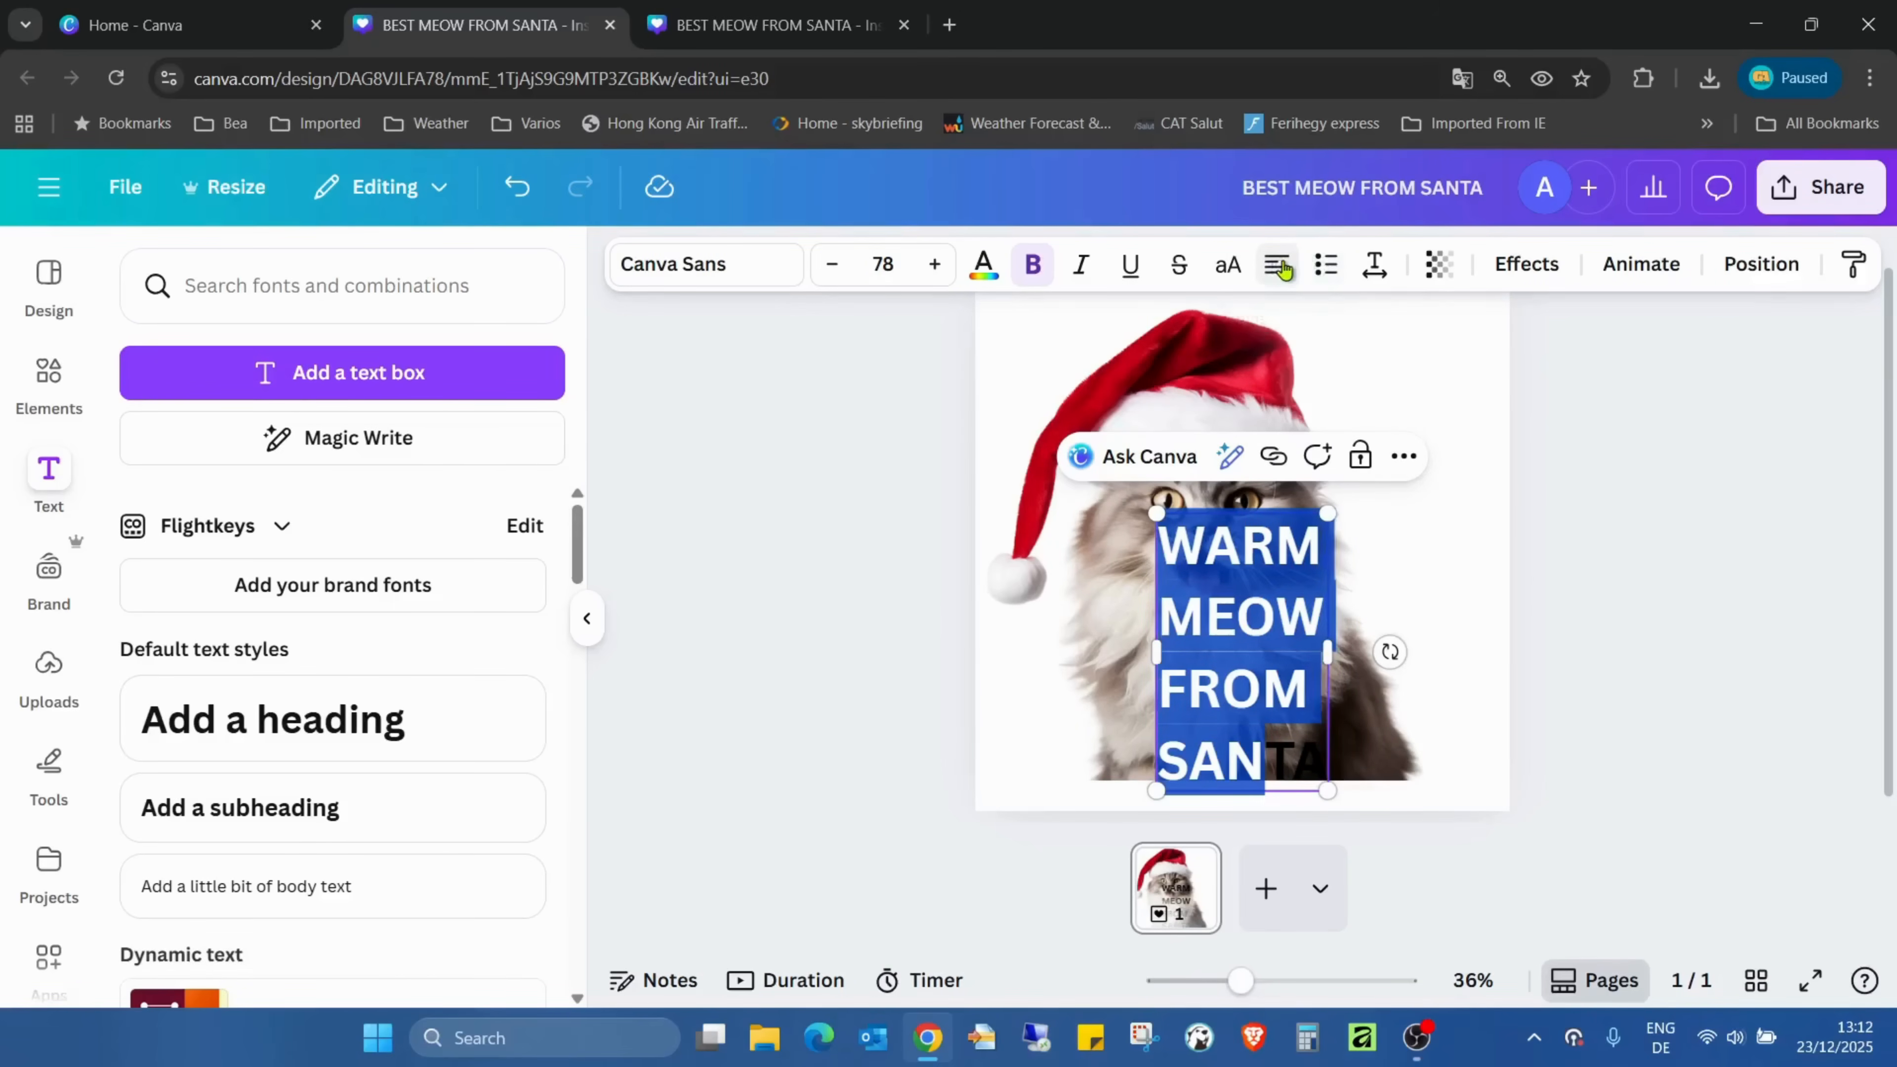
pyautogui.click(752, 280)
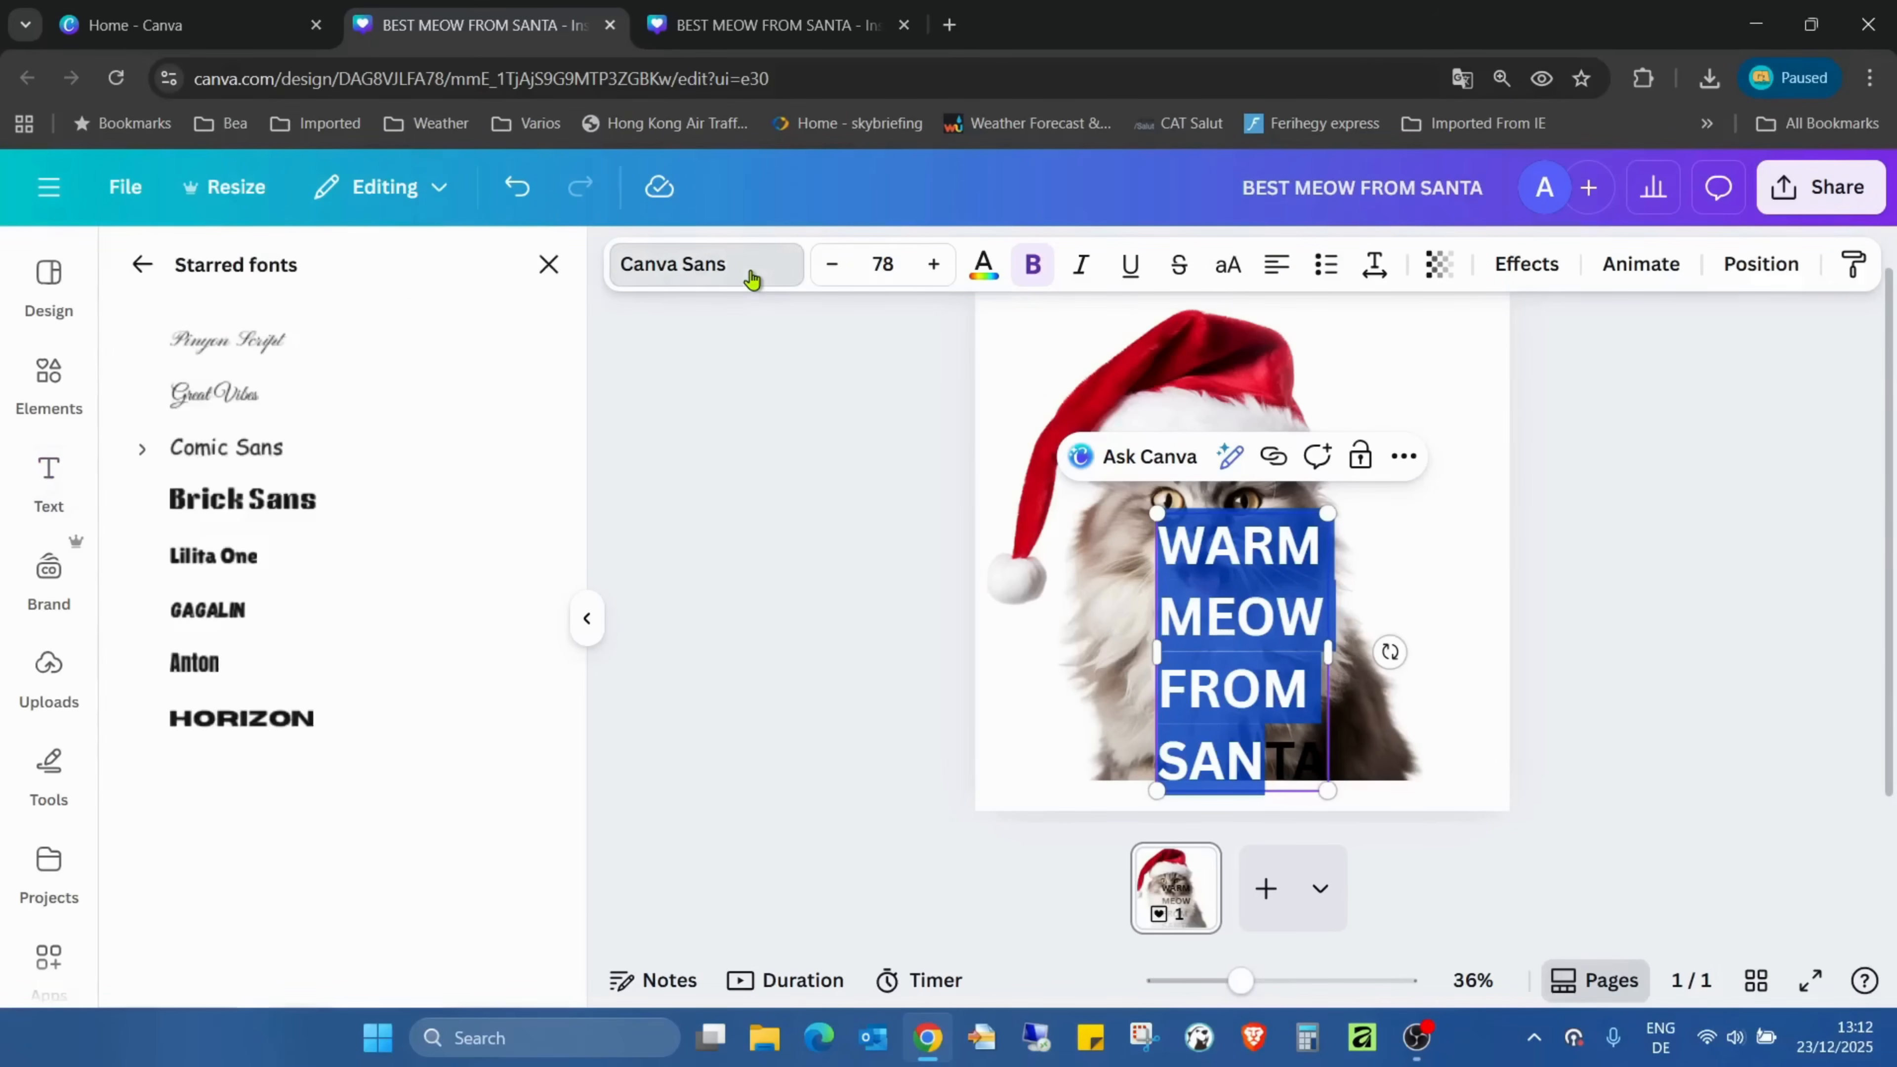
pyautogui.click(249, 673)
pyautogui.click(141, 264)
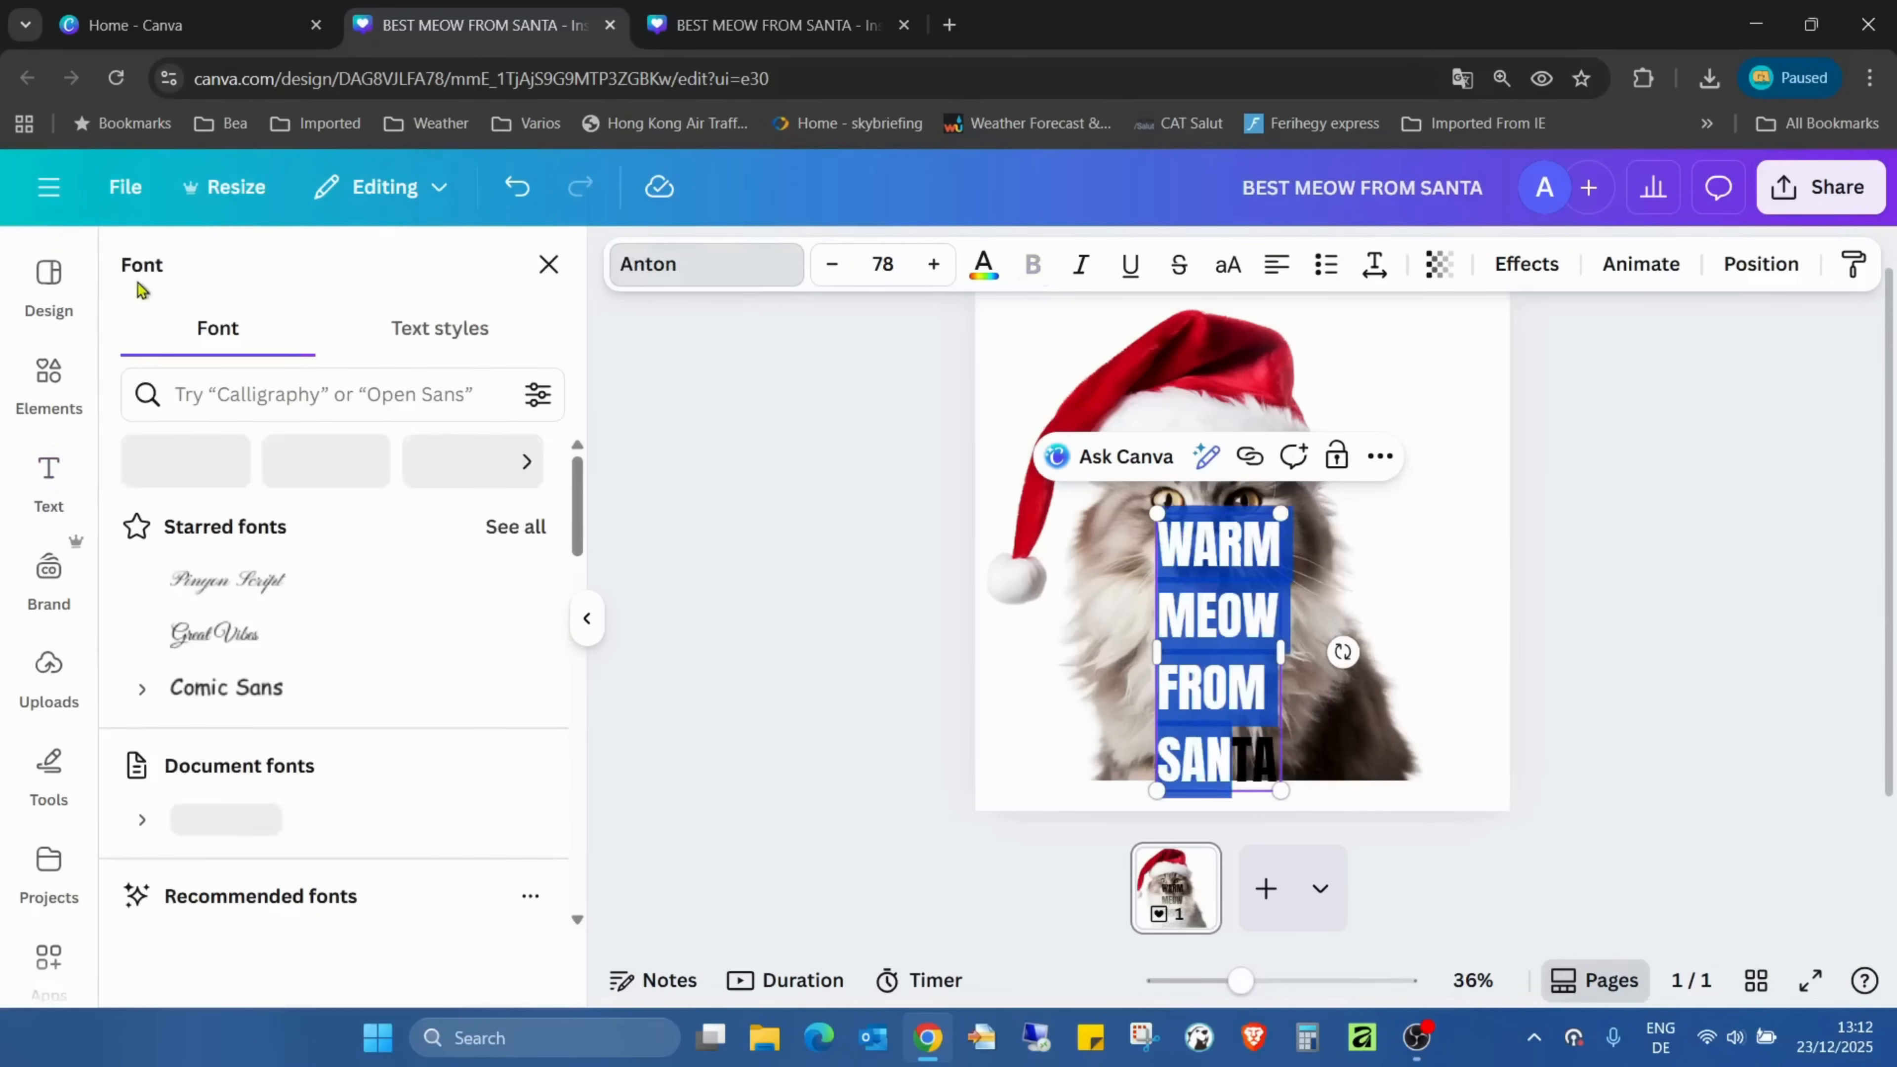
# Reduce the heading's line spacing to 1.03.
pyautogui.click(1369, 271)
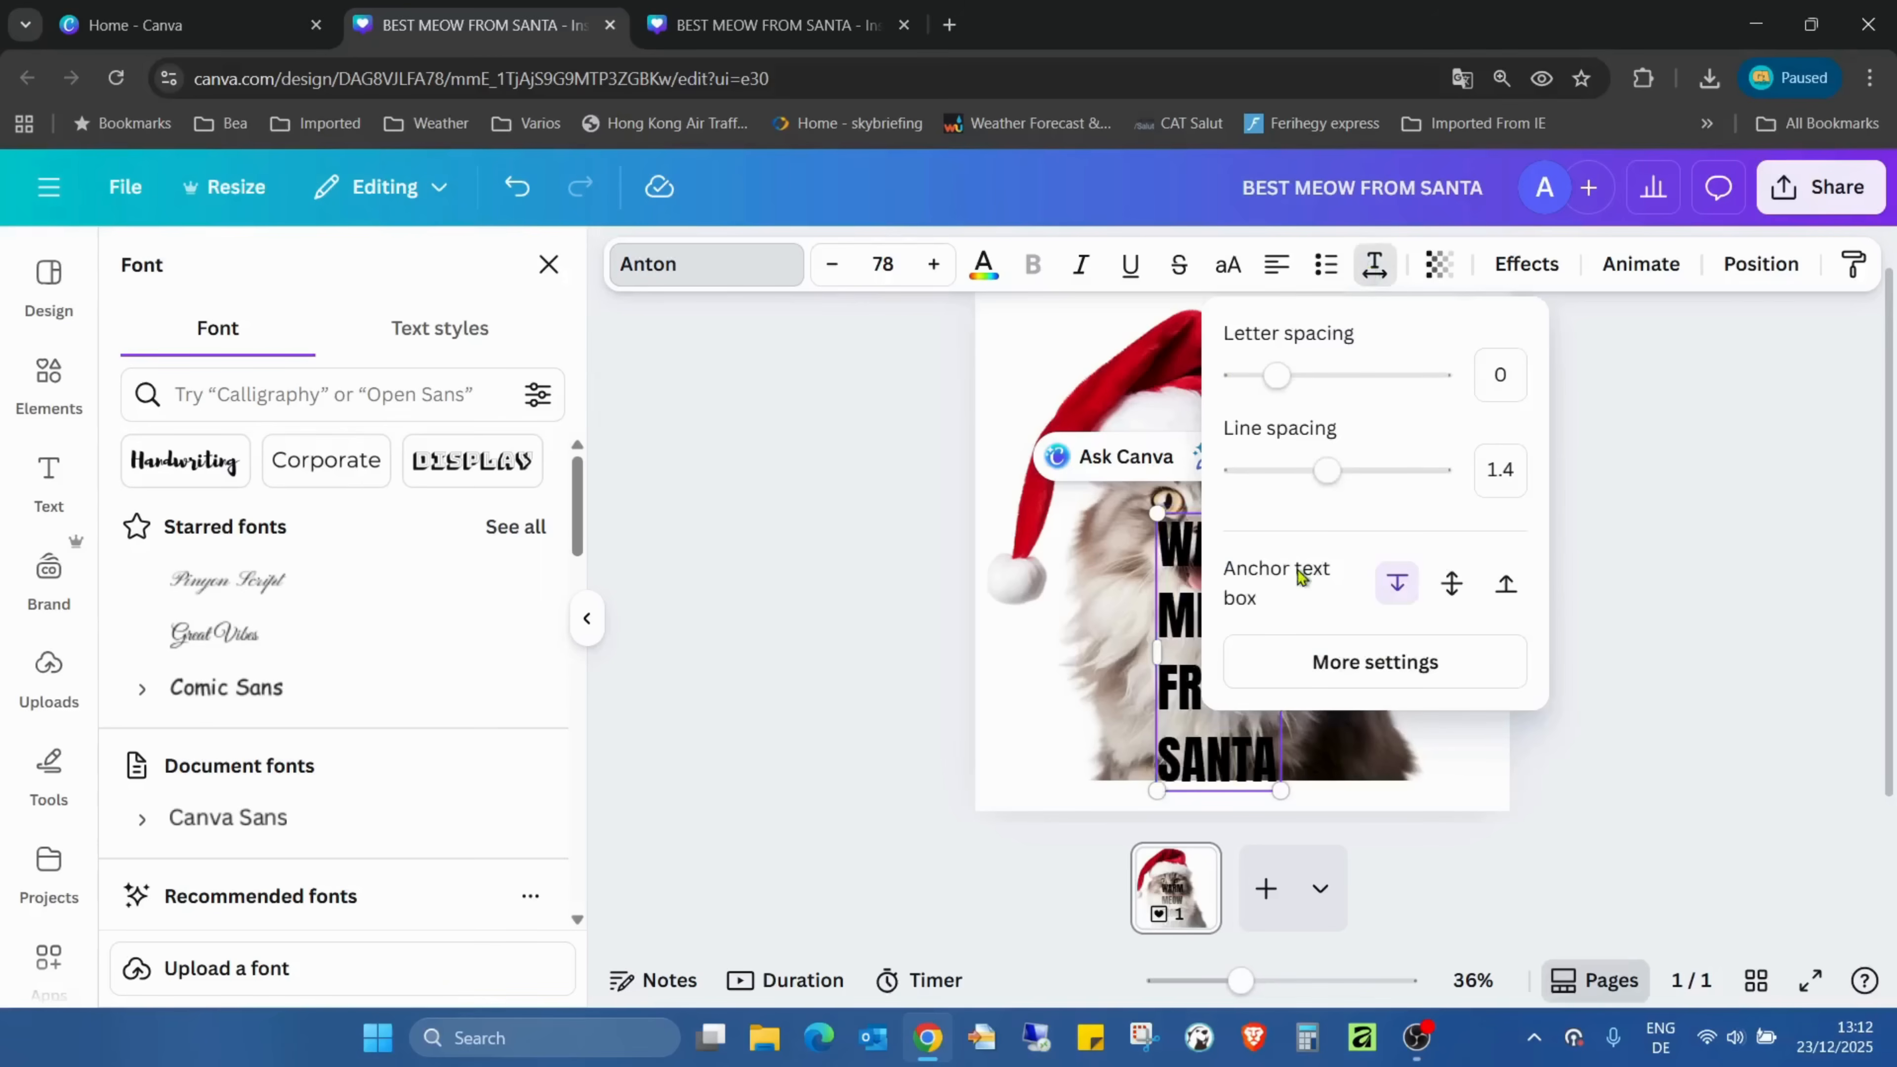
pyautogui.moveTo(1326, 469); pyautogui.dragTo(1290, 469)
pyautogui.click(1813, 653)
pyautogui.click(1120, 613)
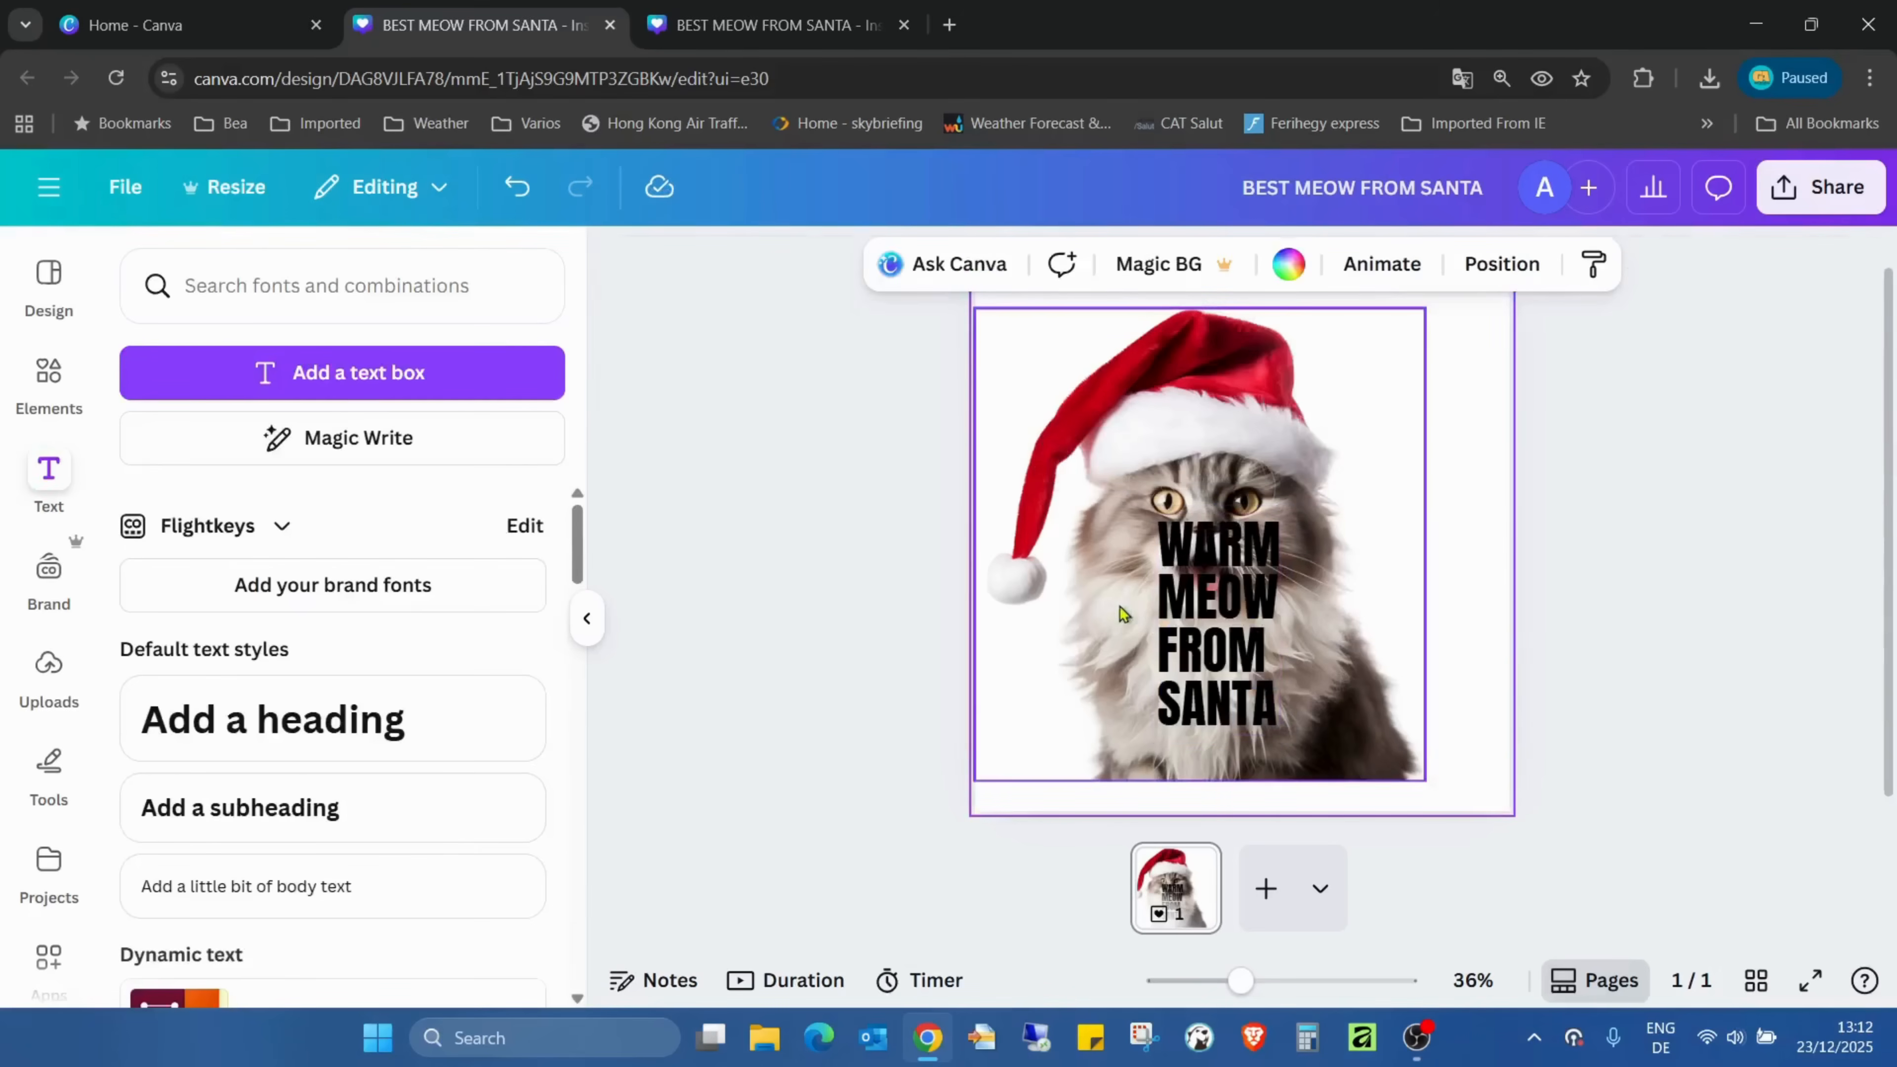
# Move the heading up to the cat's hat and enlarge it to about font size 163.
pyautogui.click(1217, 673)
pyautogui.moveTo(1217, 673); pyautogui.dragTo(1217, 486)
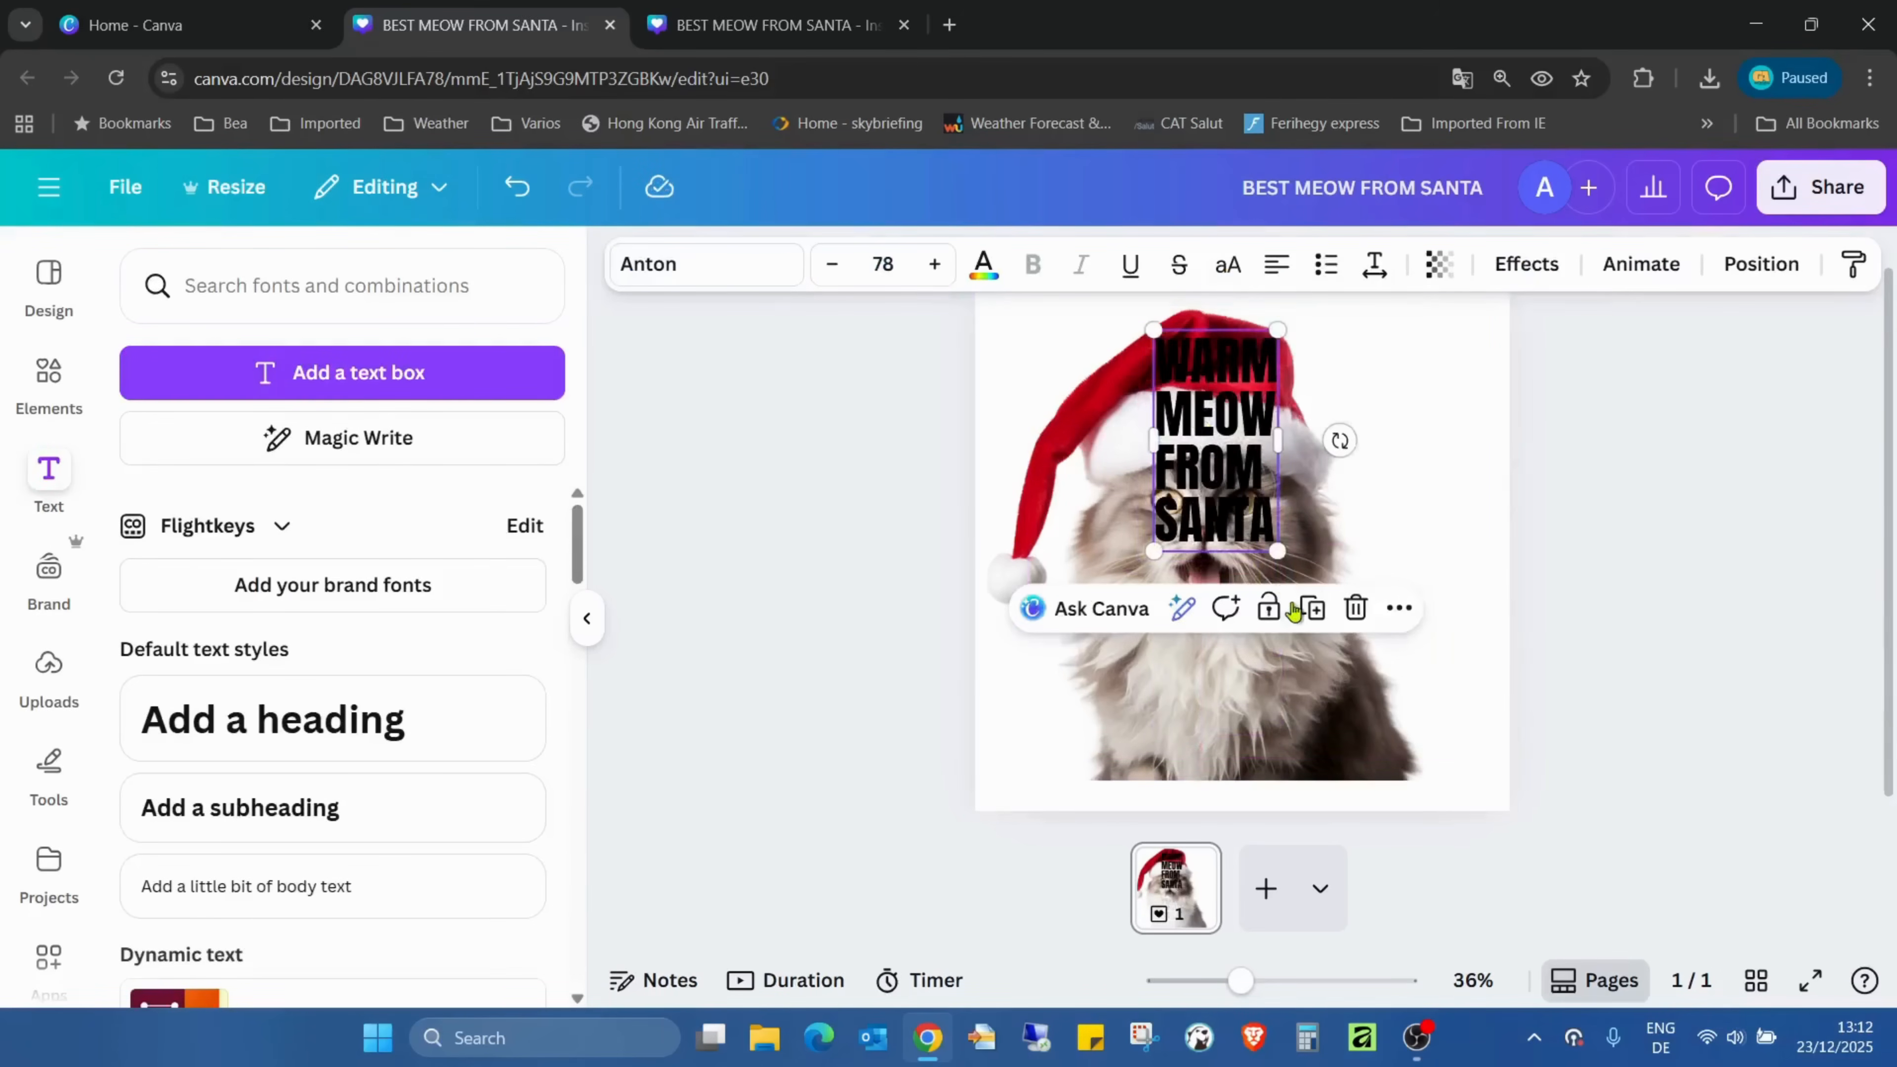
pyautogui.moveTo(1277, 551); pyautogui.dragTo(1416, 801)
# Tighten the line spacing of all four heading lines to 0.9.
pyautogui.doubleClick(1195, 414)
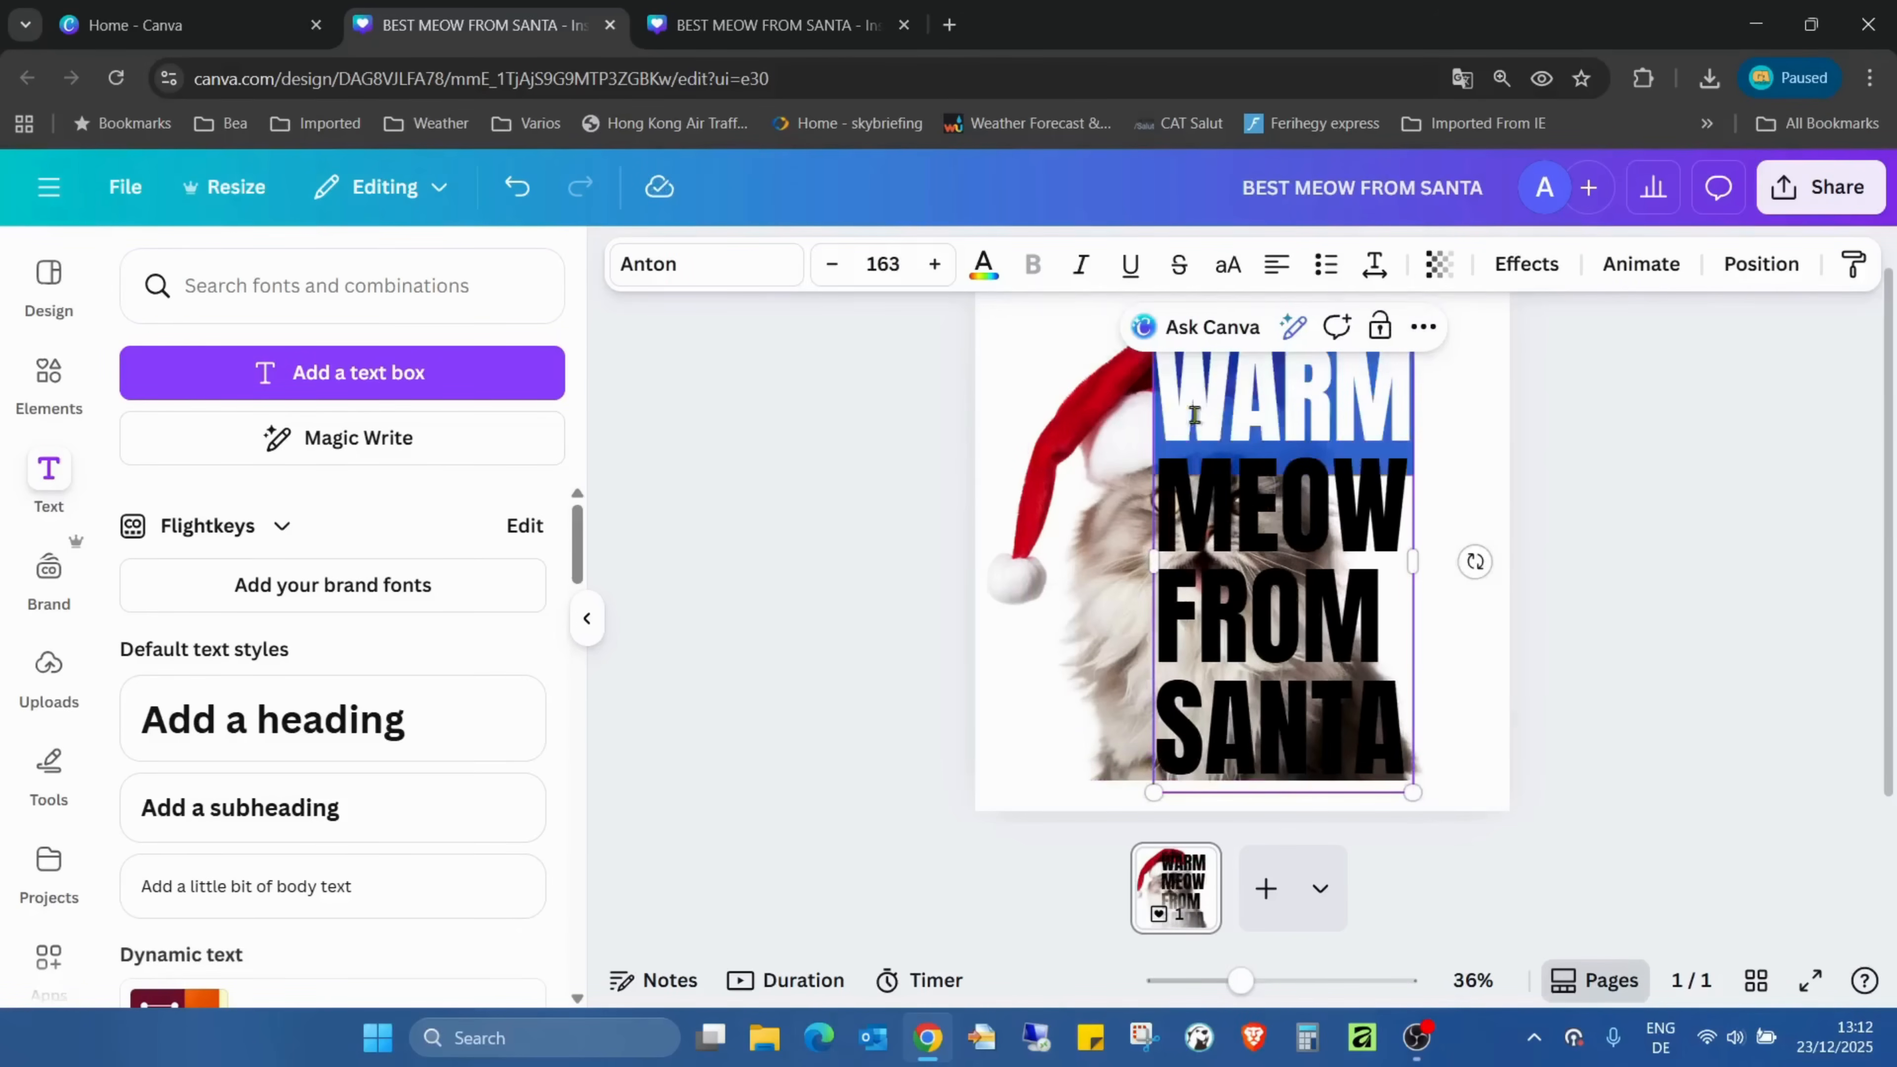
pyautogui.moveTo(1195, 415); pyautogui.dragTo(1404, 770)
pyautogui.click(1373, 268)
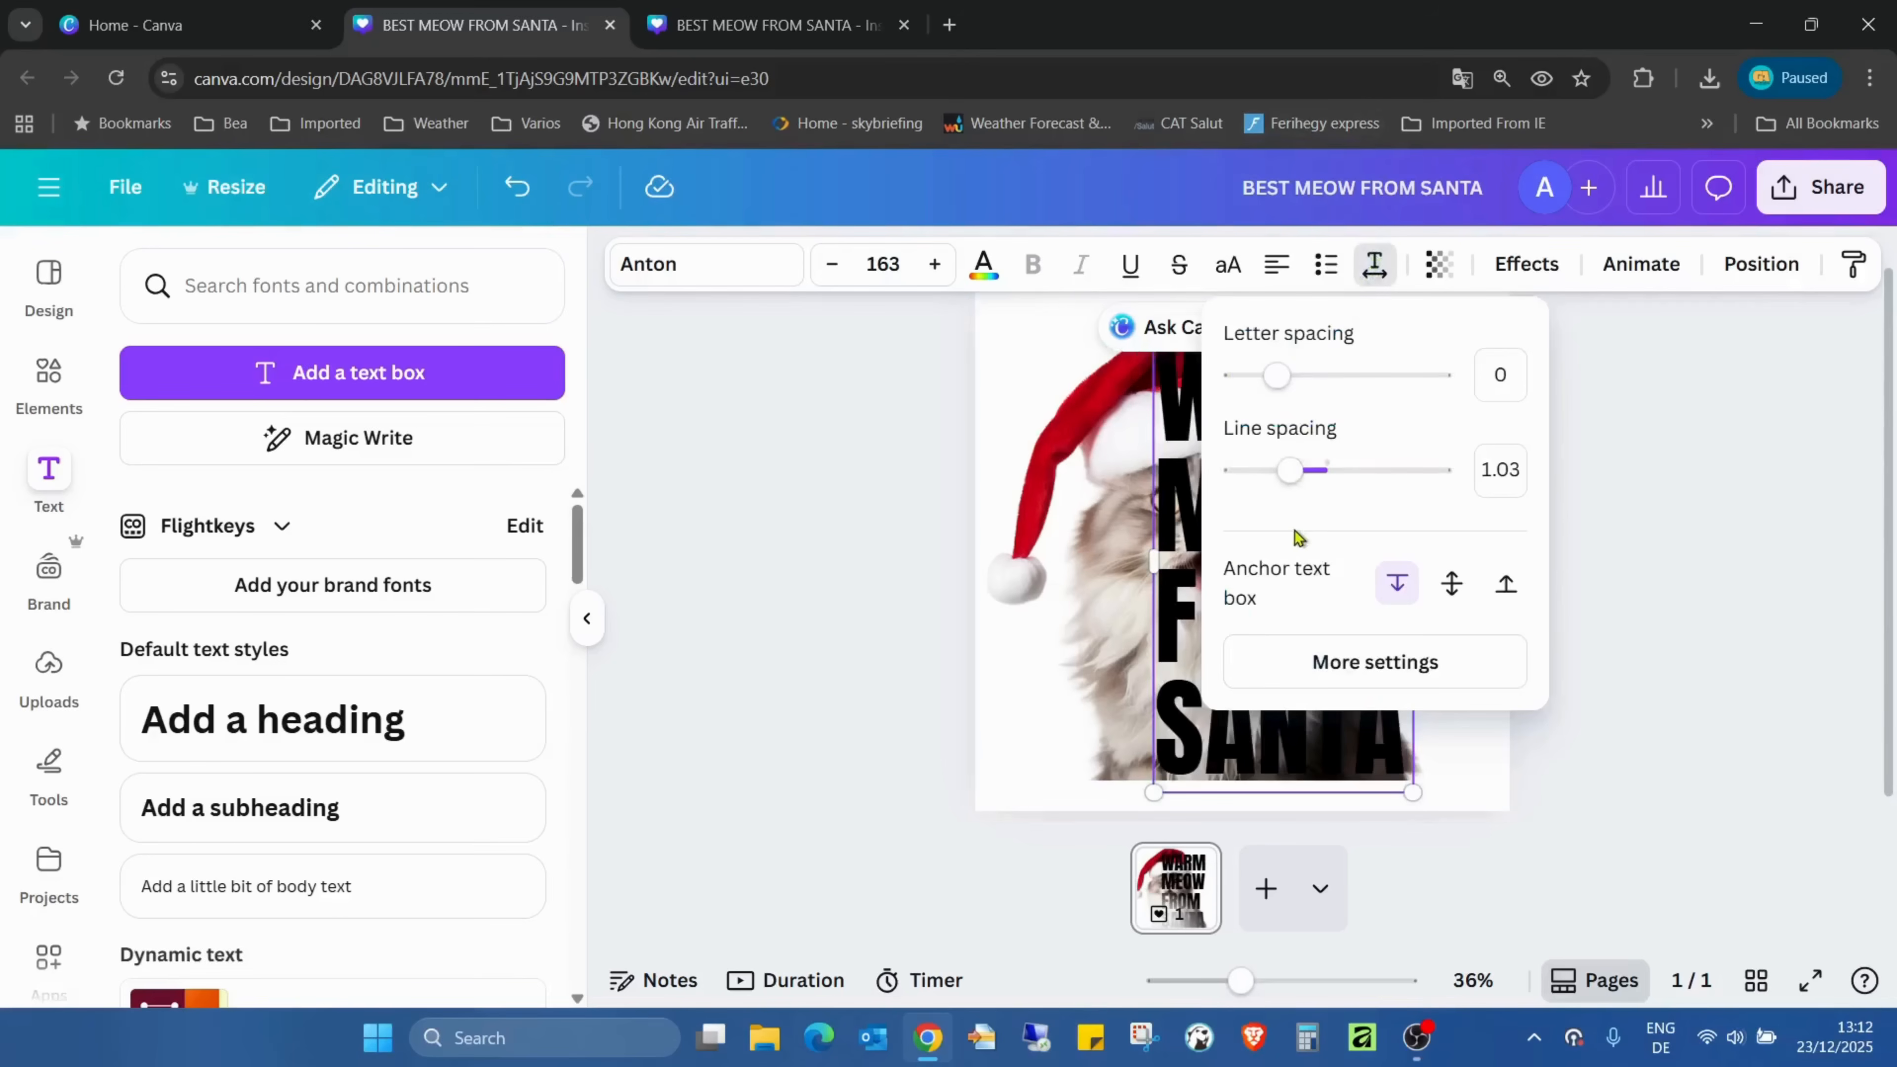
pyautogui.moveTo(1290, 472); pyautogui.dragTo(1277, 484)
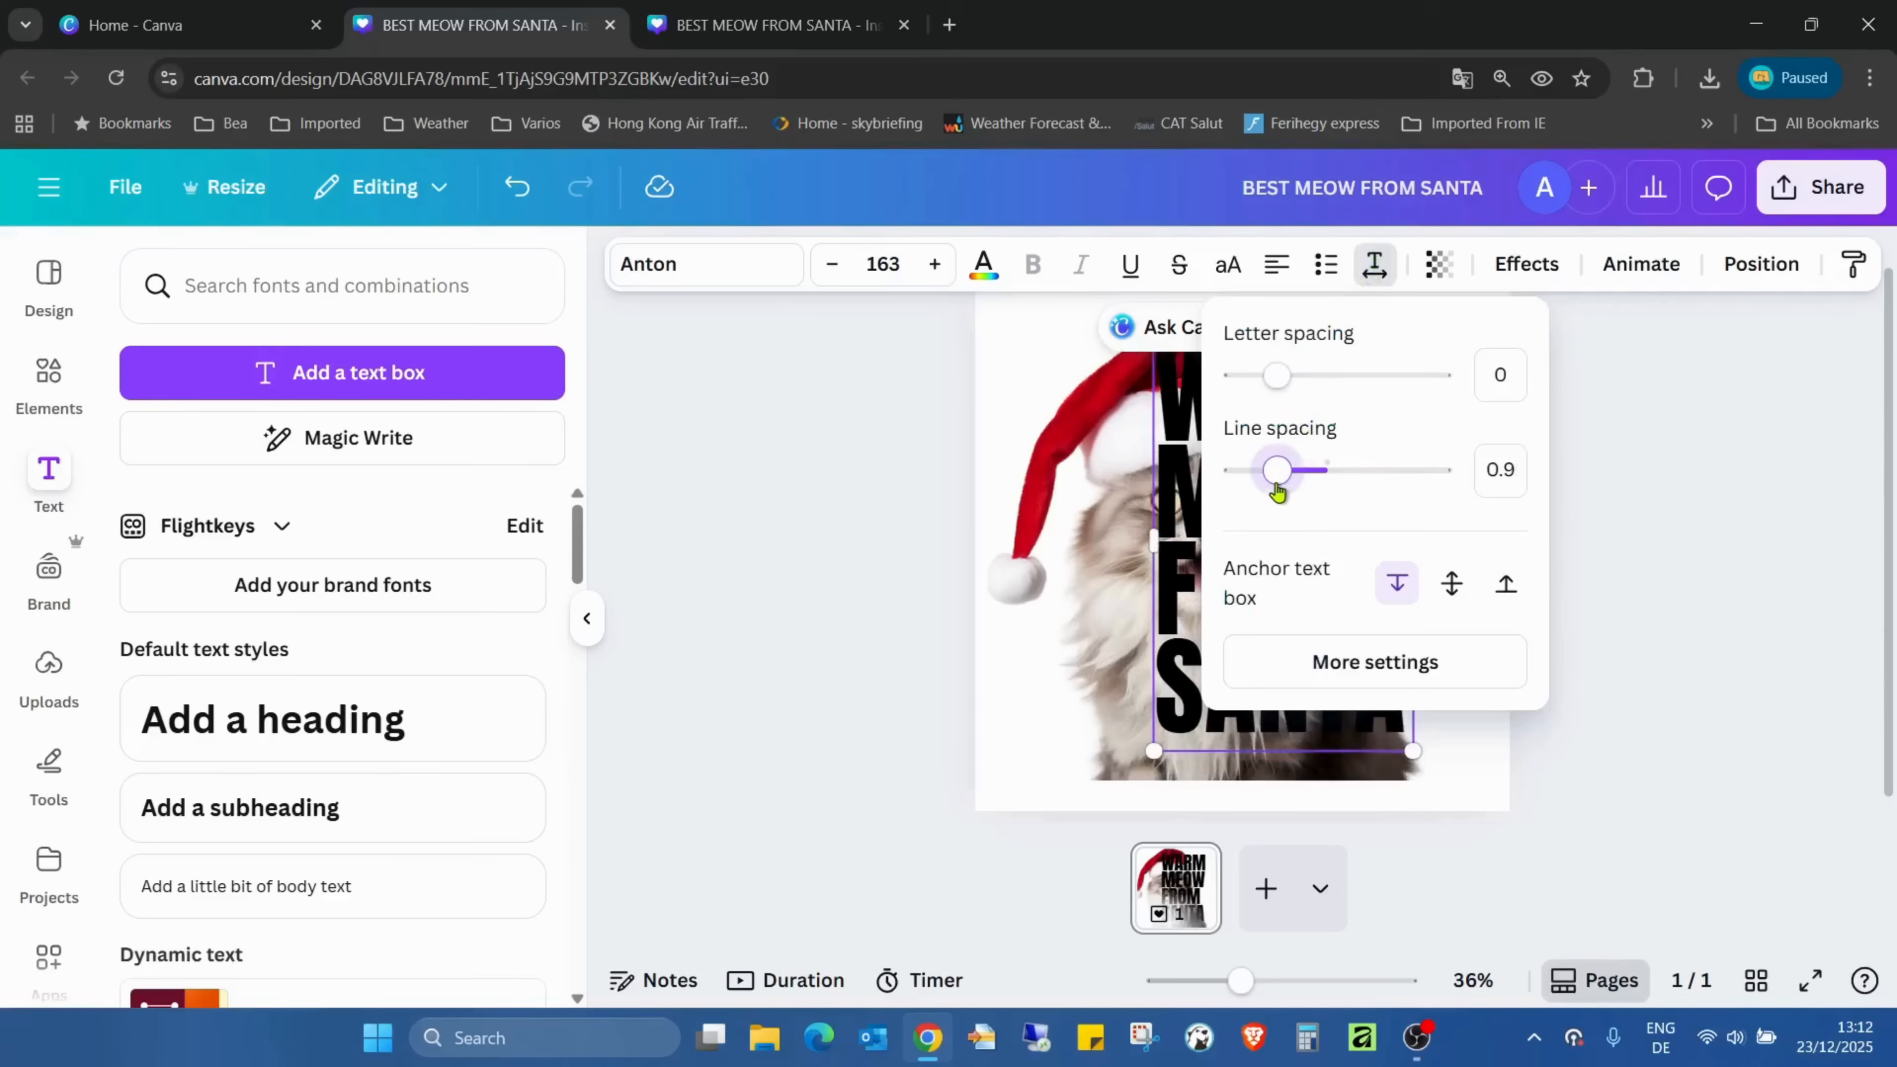
pyautogui.click(1684, 495)
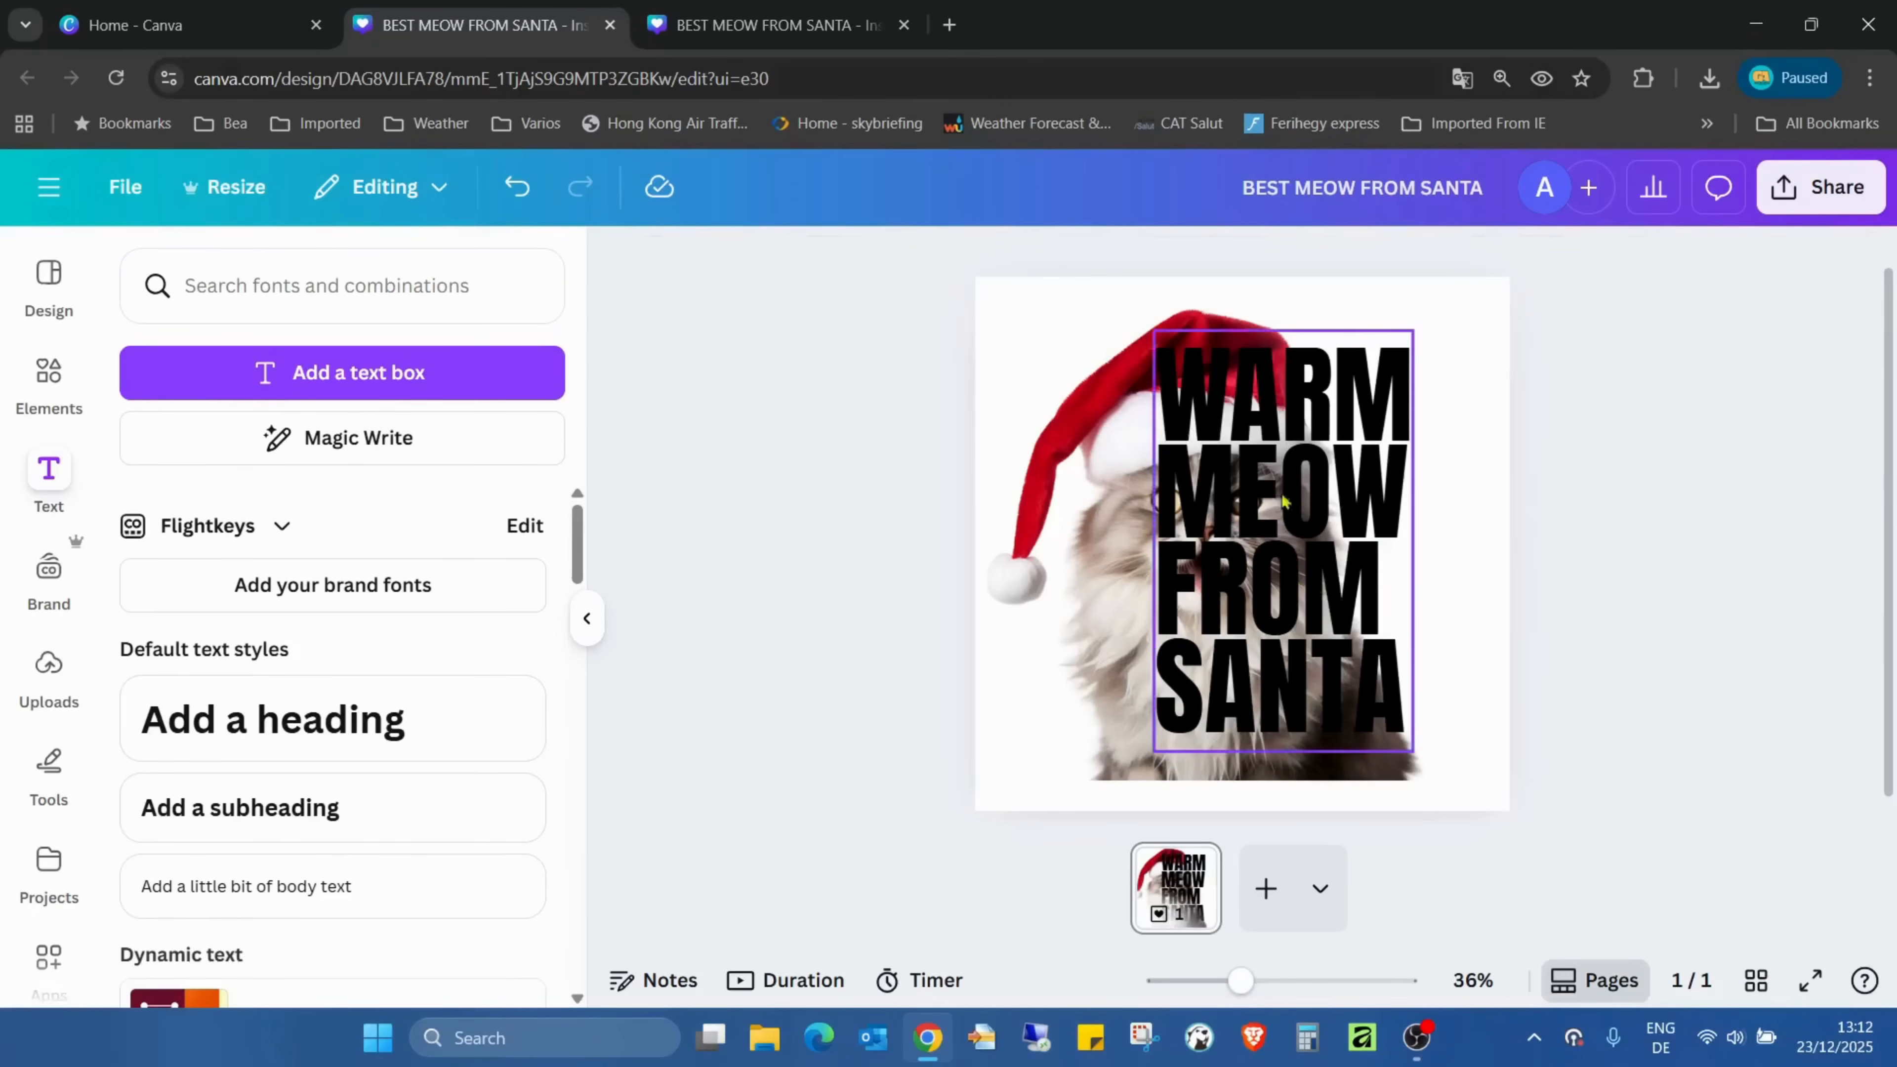
# Set the heading's transparency to 41 so the cat shows through the letters.
pyautogui.click(1359, 470)
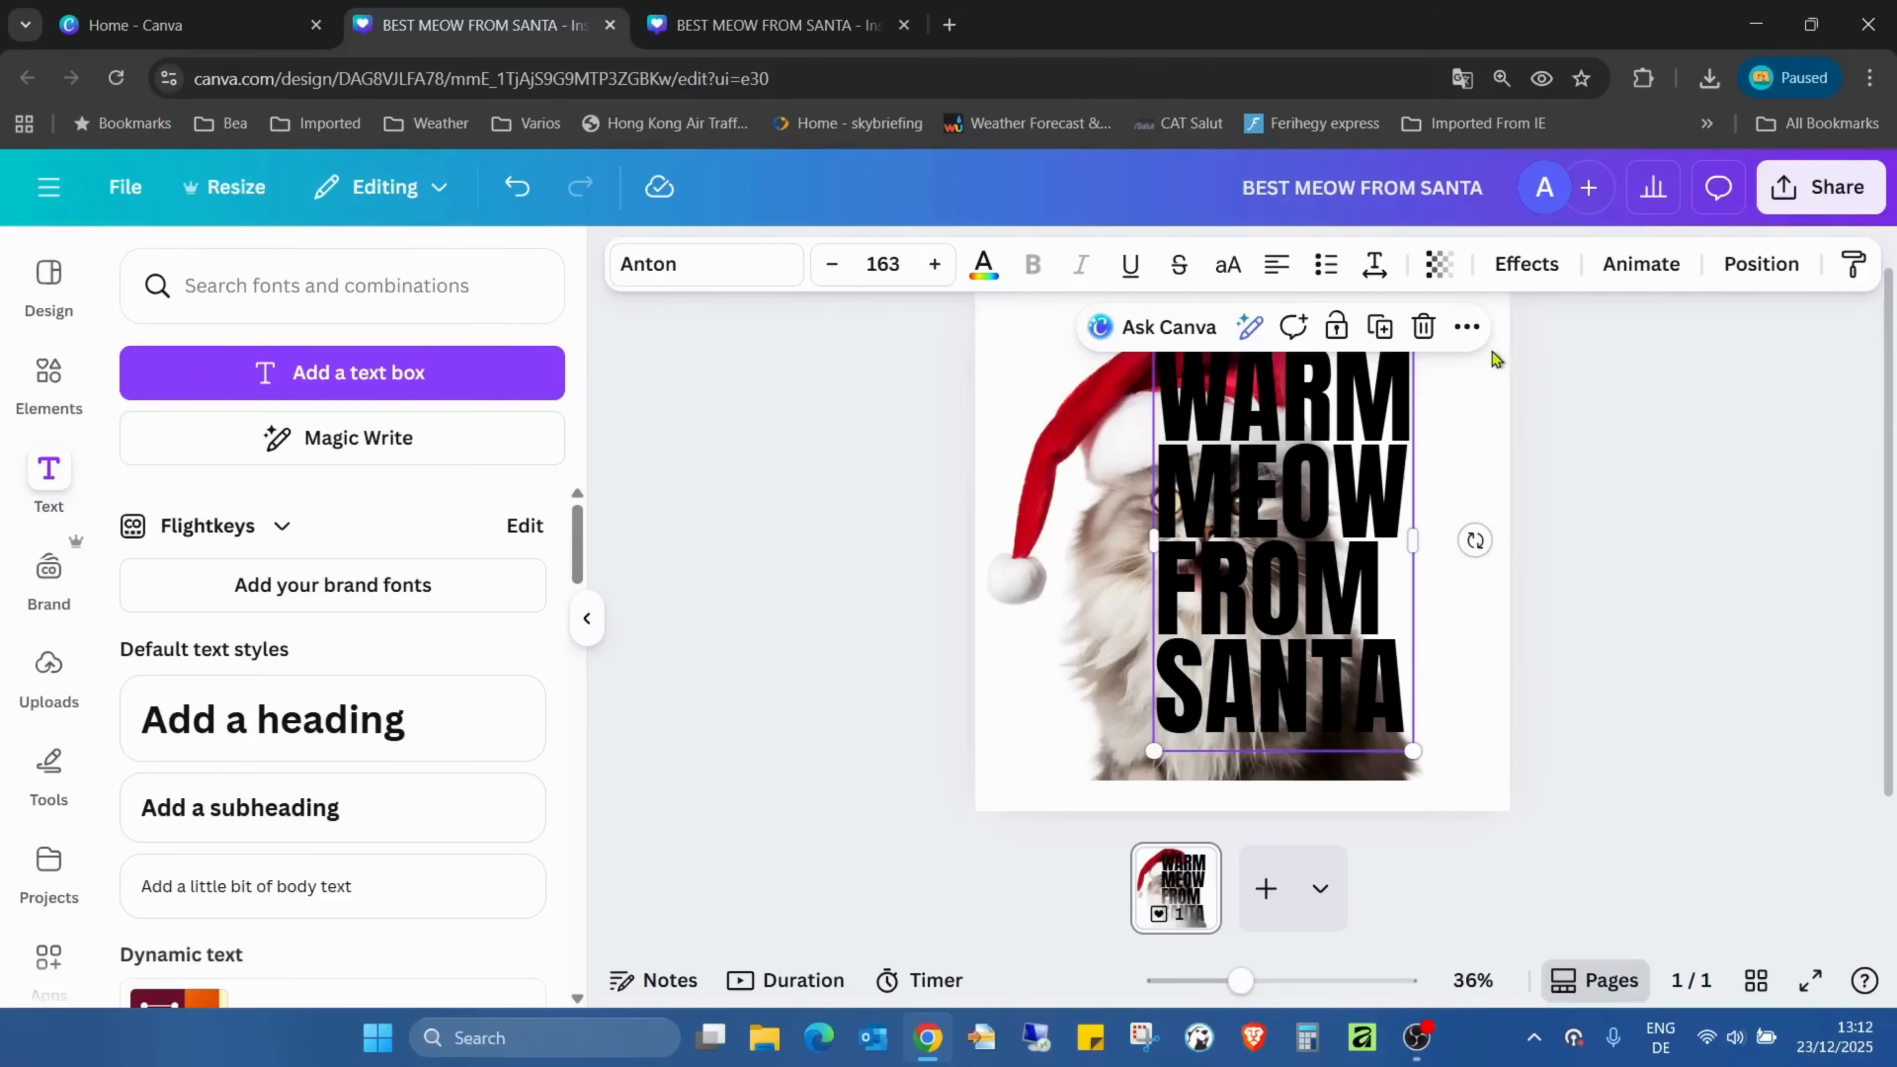
pyautogui.click(1438, 263)
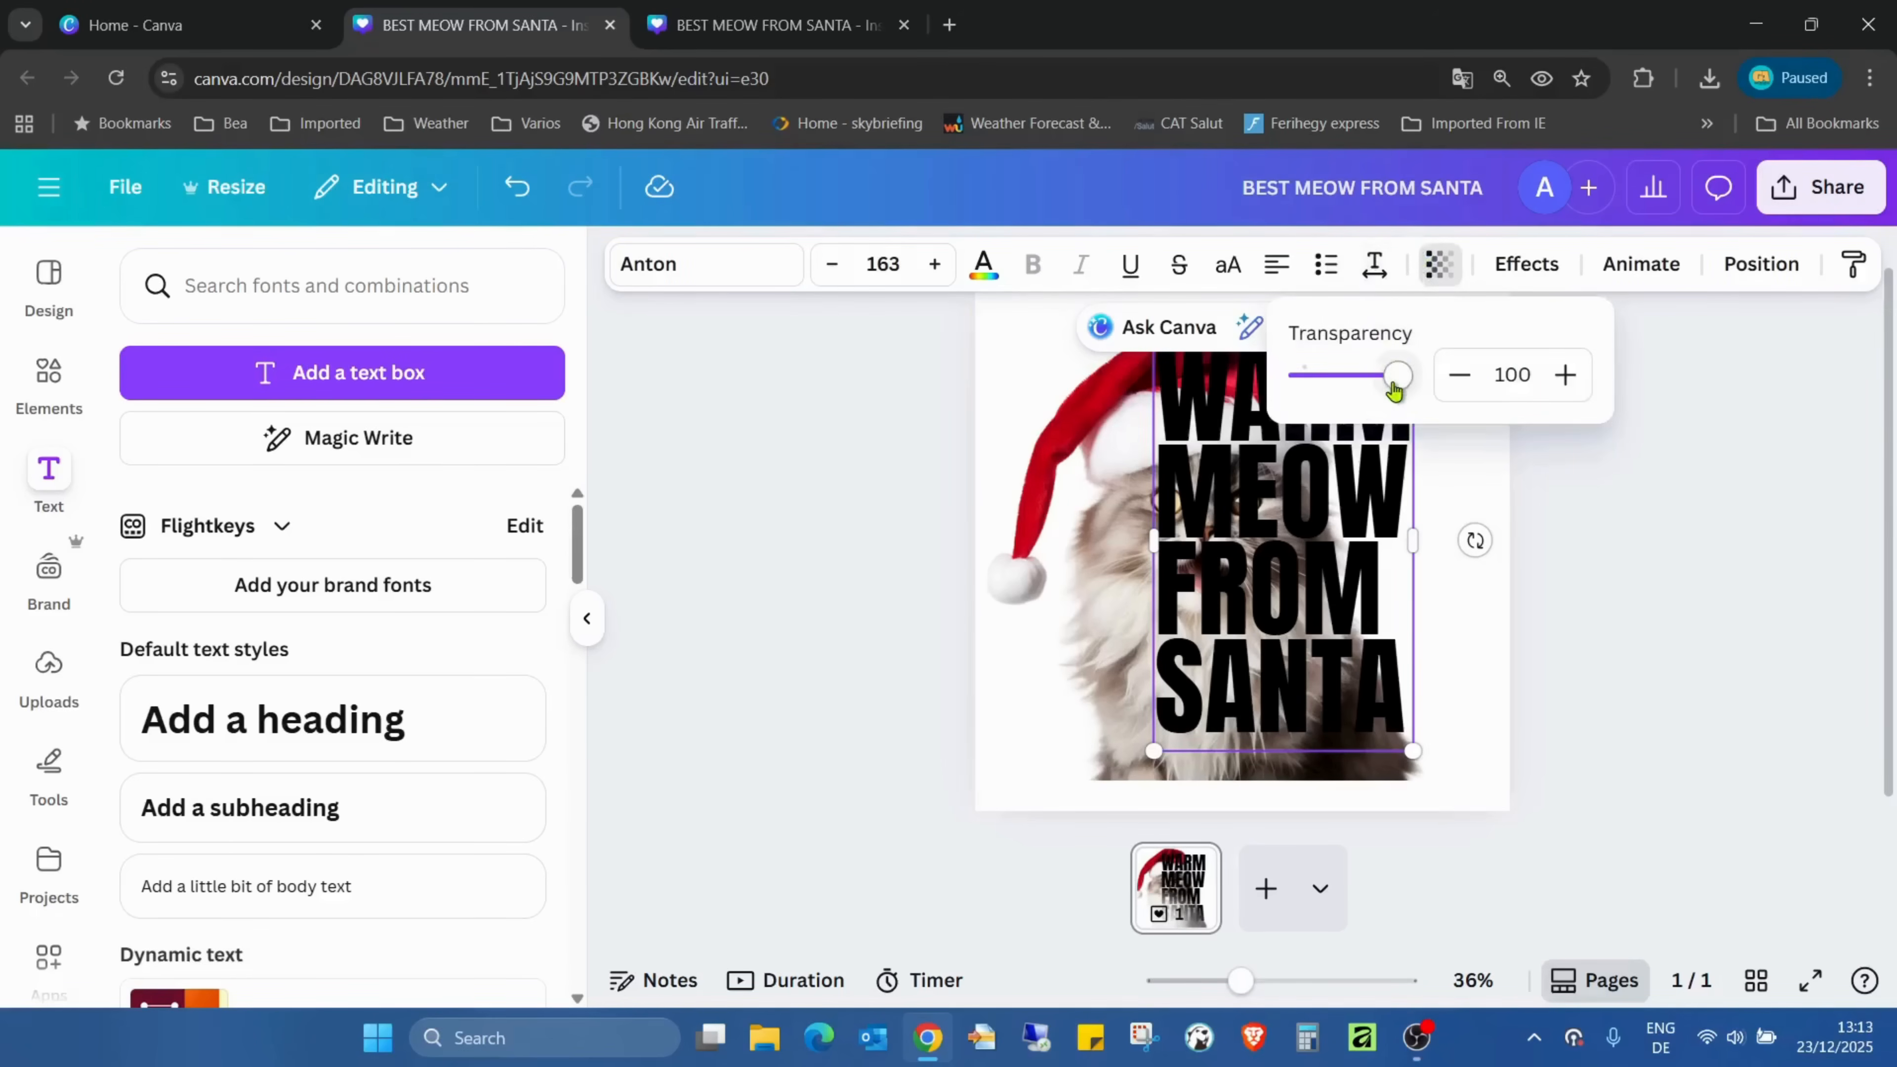
pyautogui.moveTo(1393, 387); pyautogui.dragTo(1338, 383)
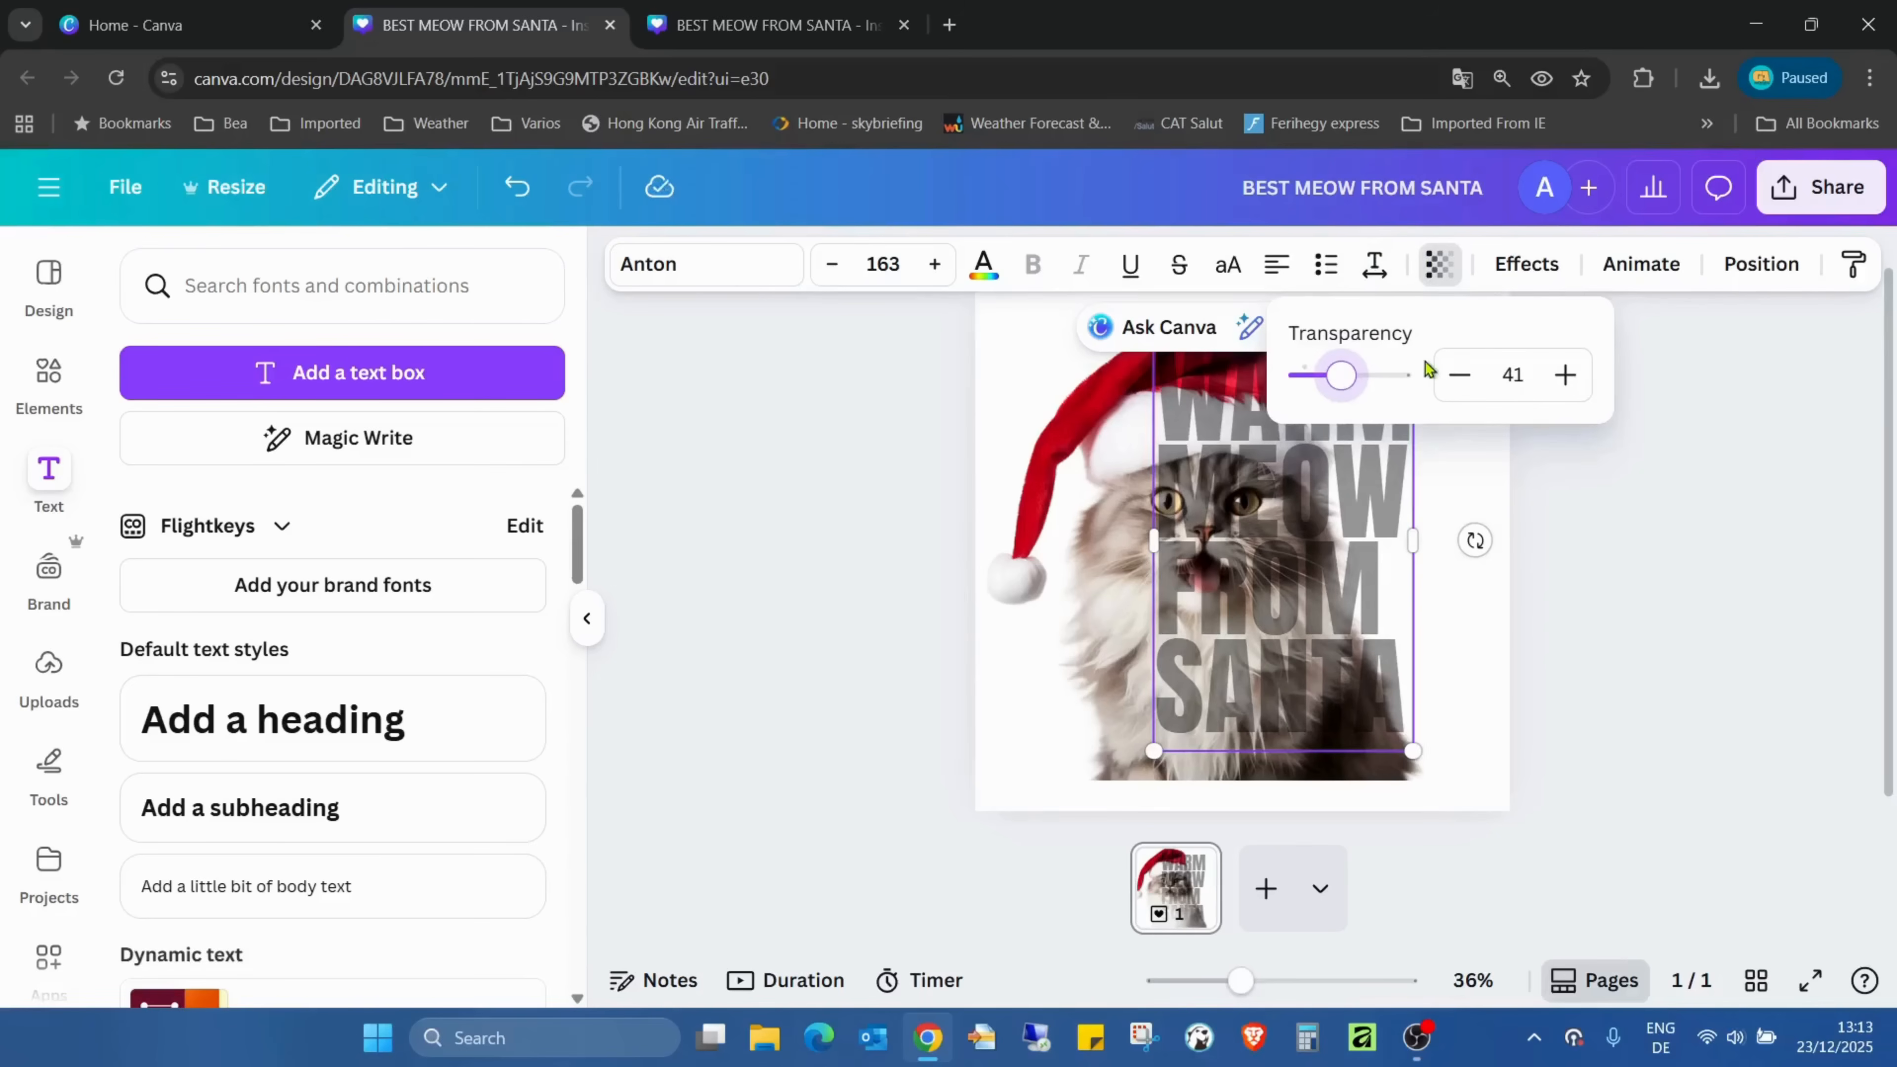
pyautogui.click(1813, 604)
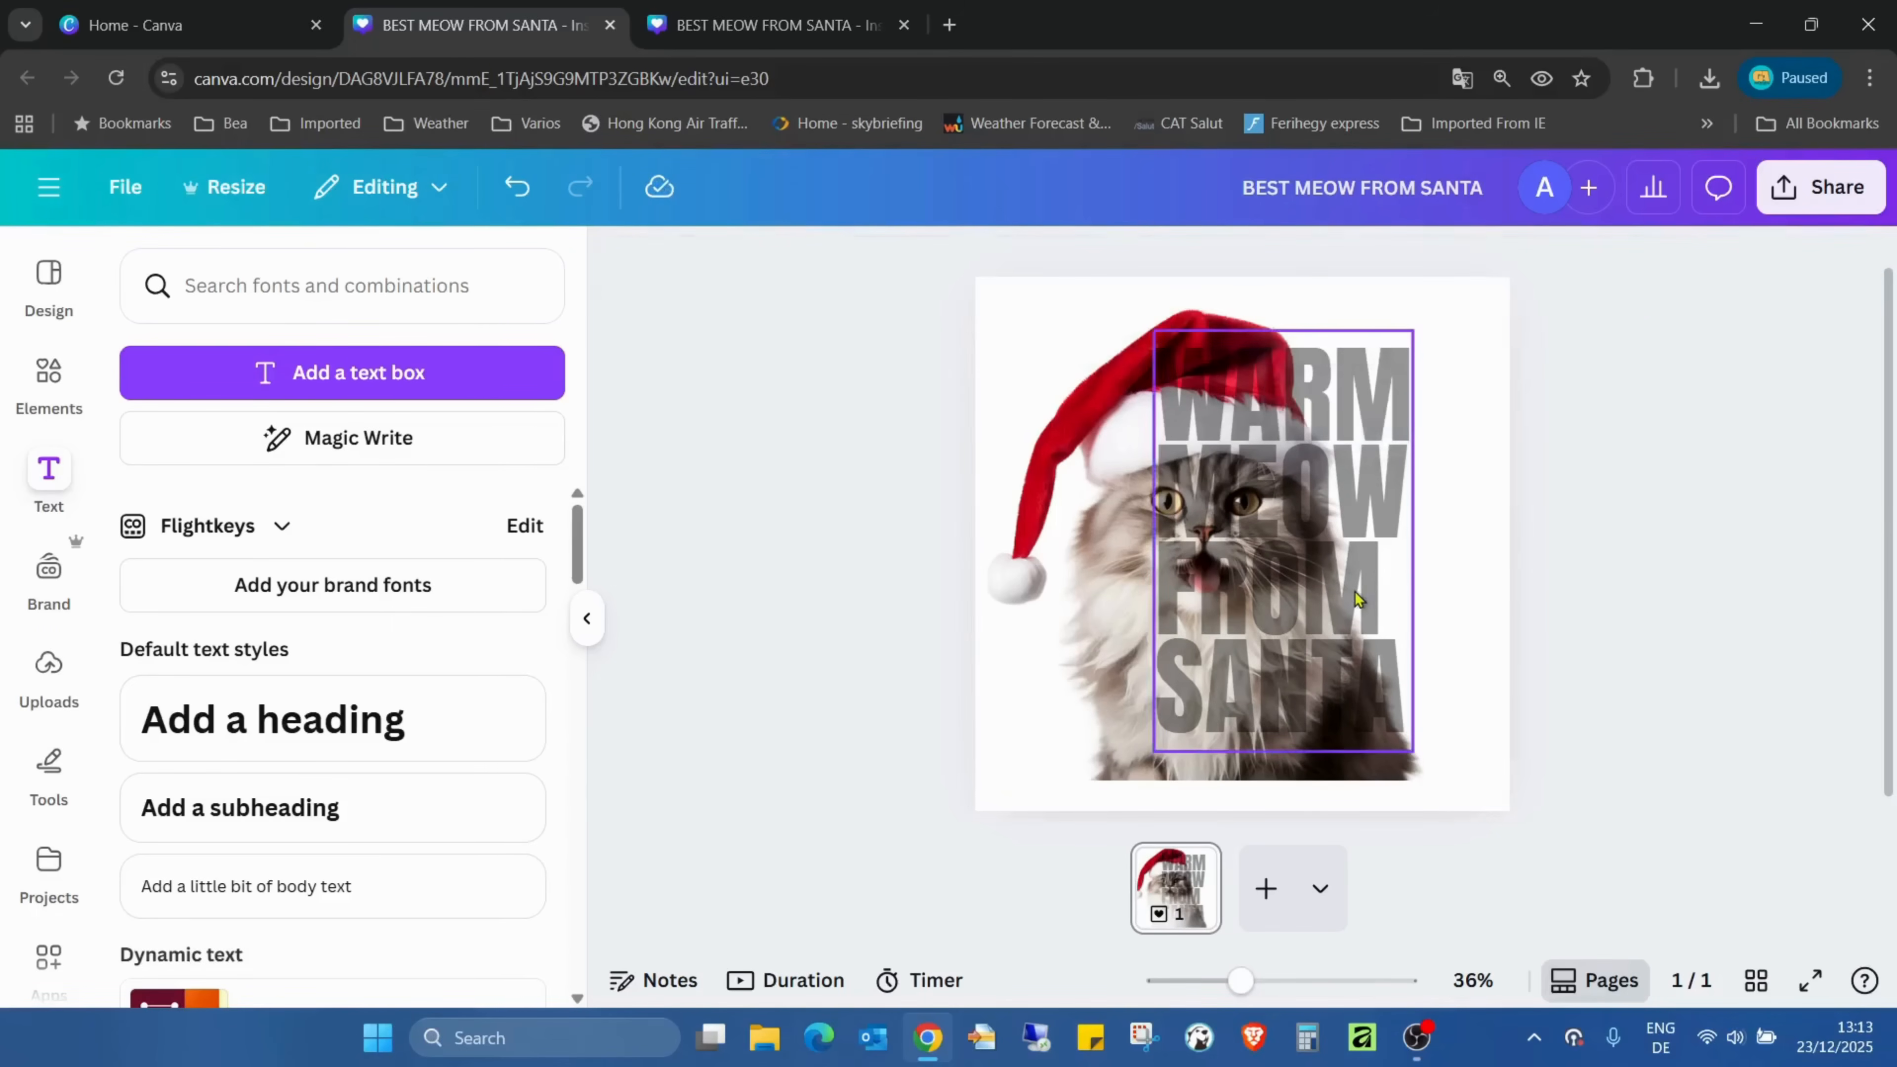
# Move the heading up to the top of the page and enlarge it to about font size 197.
pyautogui.moveTo(1358, 598); pyautogui.dragTo(1357, 562)
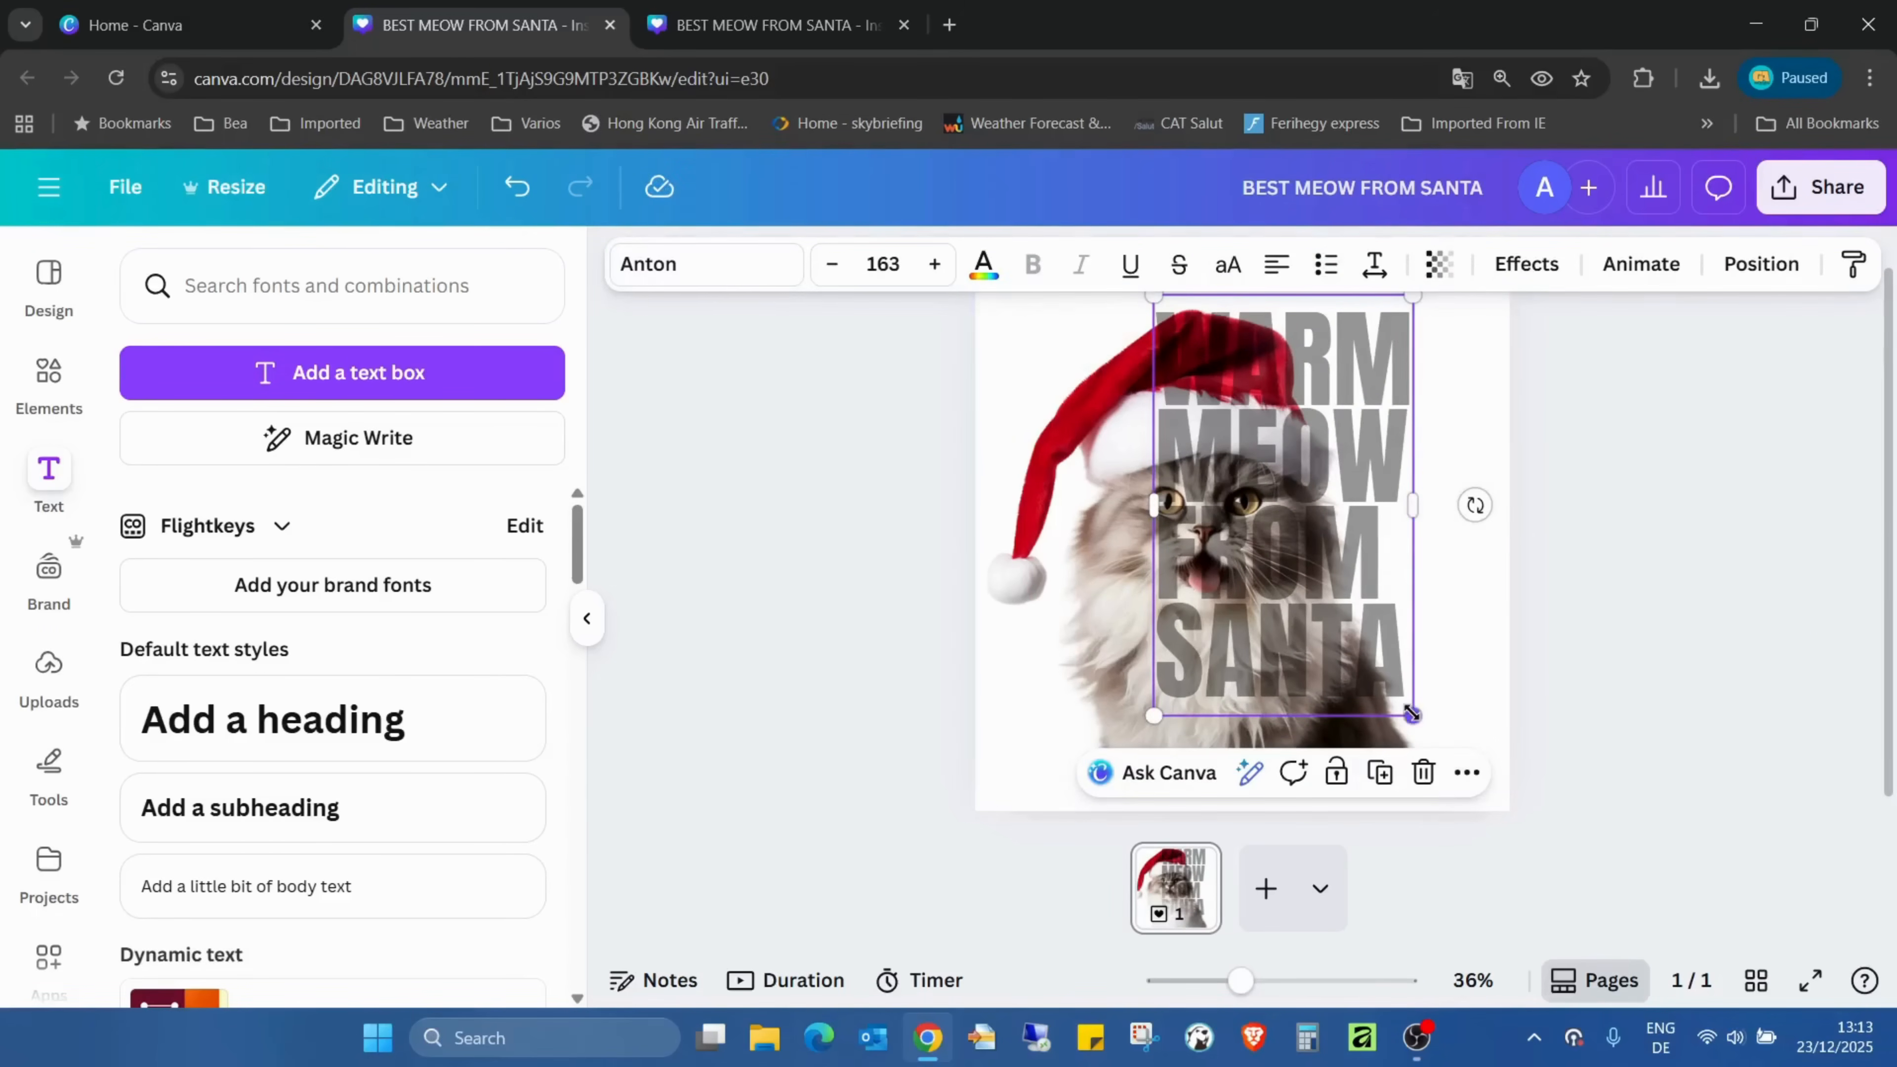
pyautogui.moveTo(1412, 714); pyautogui.dragTo(1469, 794)
# Shrink the cat image slightly and reposition it just inside the page's left edge beside the heading.
pyautogui.click(1115, 591)
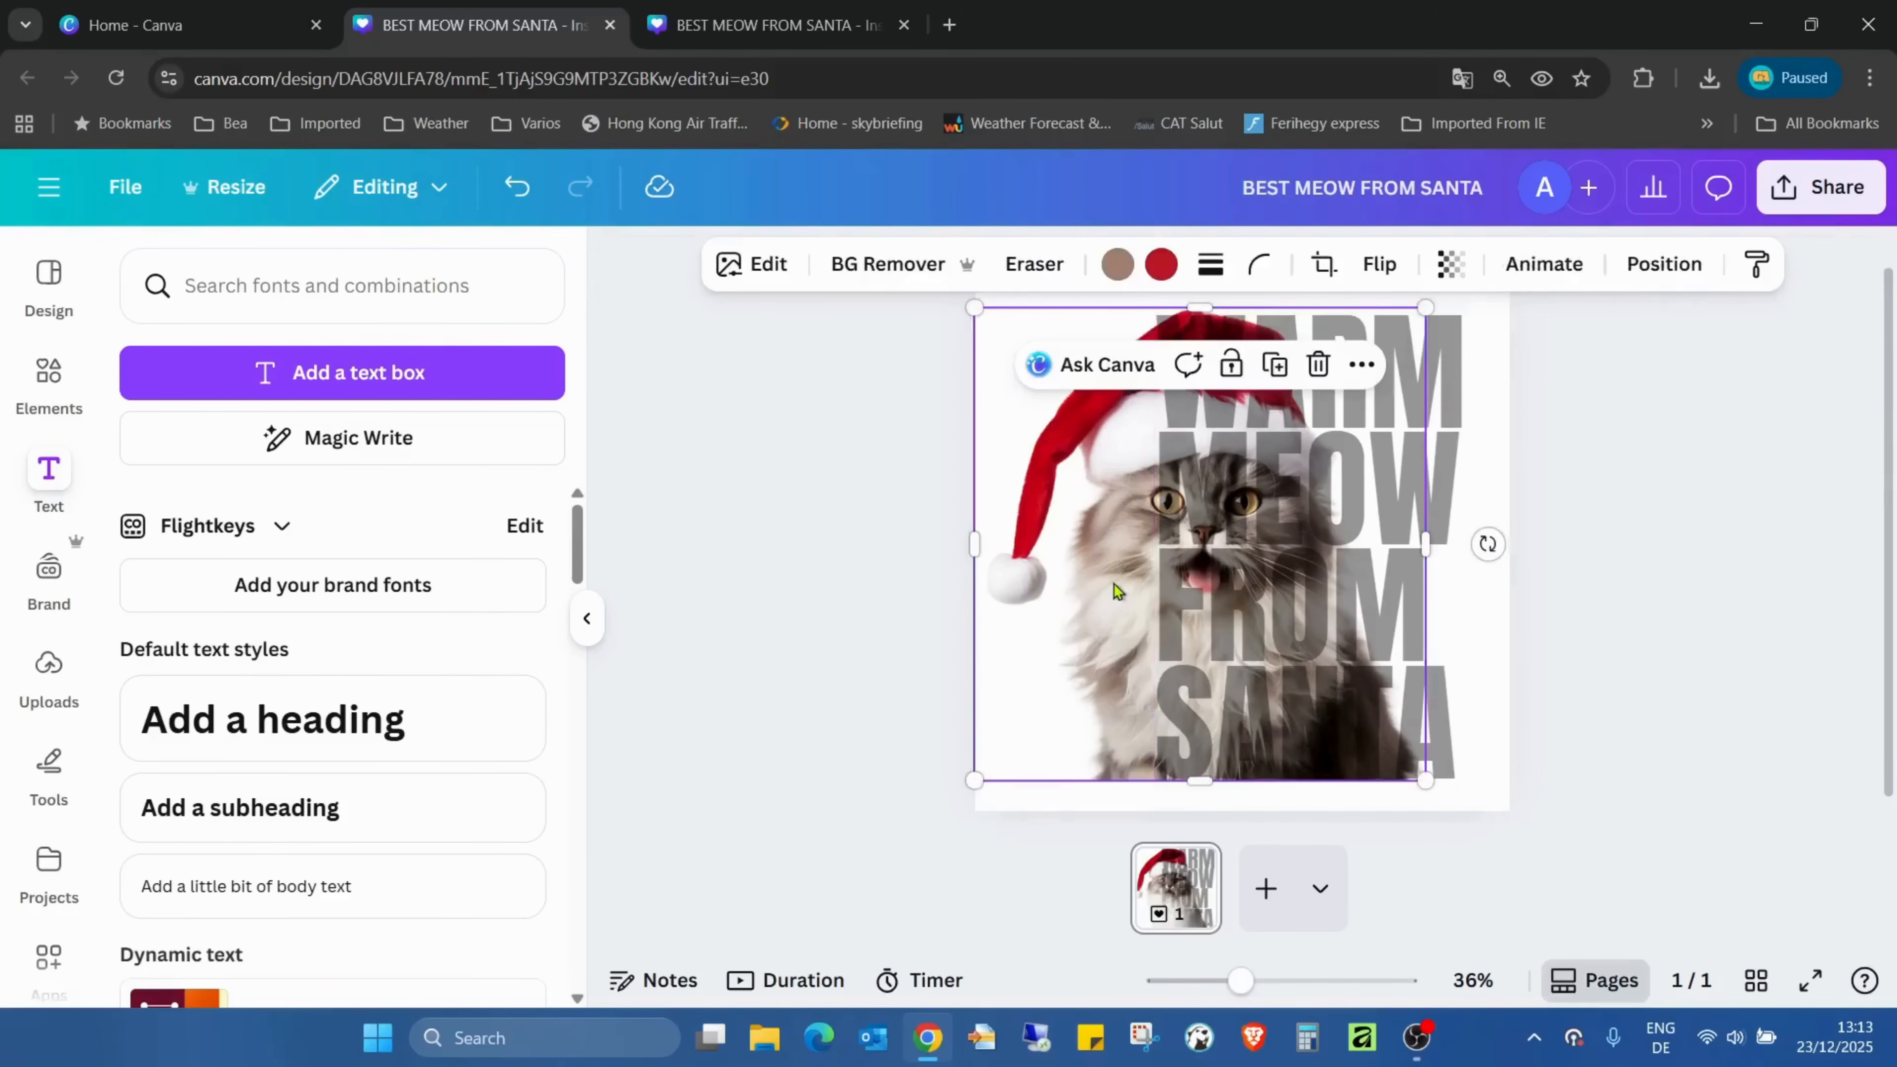
pyautogui.moveTo(1115, 591); pyautogui.dragTo(1091, 581)
pyautogui.moveTo(1363, 564); pyautogui.dragTo(1349, 564)
pyautogui.moveTo(1024, 551); pyautogui.dragTo(1060, 551)
pyautogui.click(1352, 535)
pyautogui.click(1101, 544)
pyautogui.moveTo(975, 780); pyautogui.dragTo(999, 758)
pyautogui.moveTo(1037, 670)
pyautogui.mouseDown()
pyautogui.moveTo(1058, 669)
pyautogui.moveTo(1042, 662)
pyautogui.mouseUp()
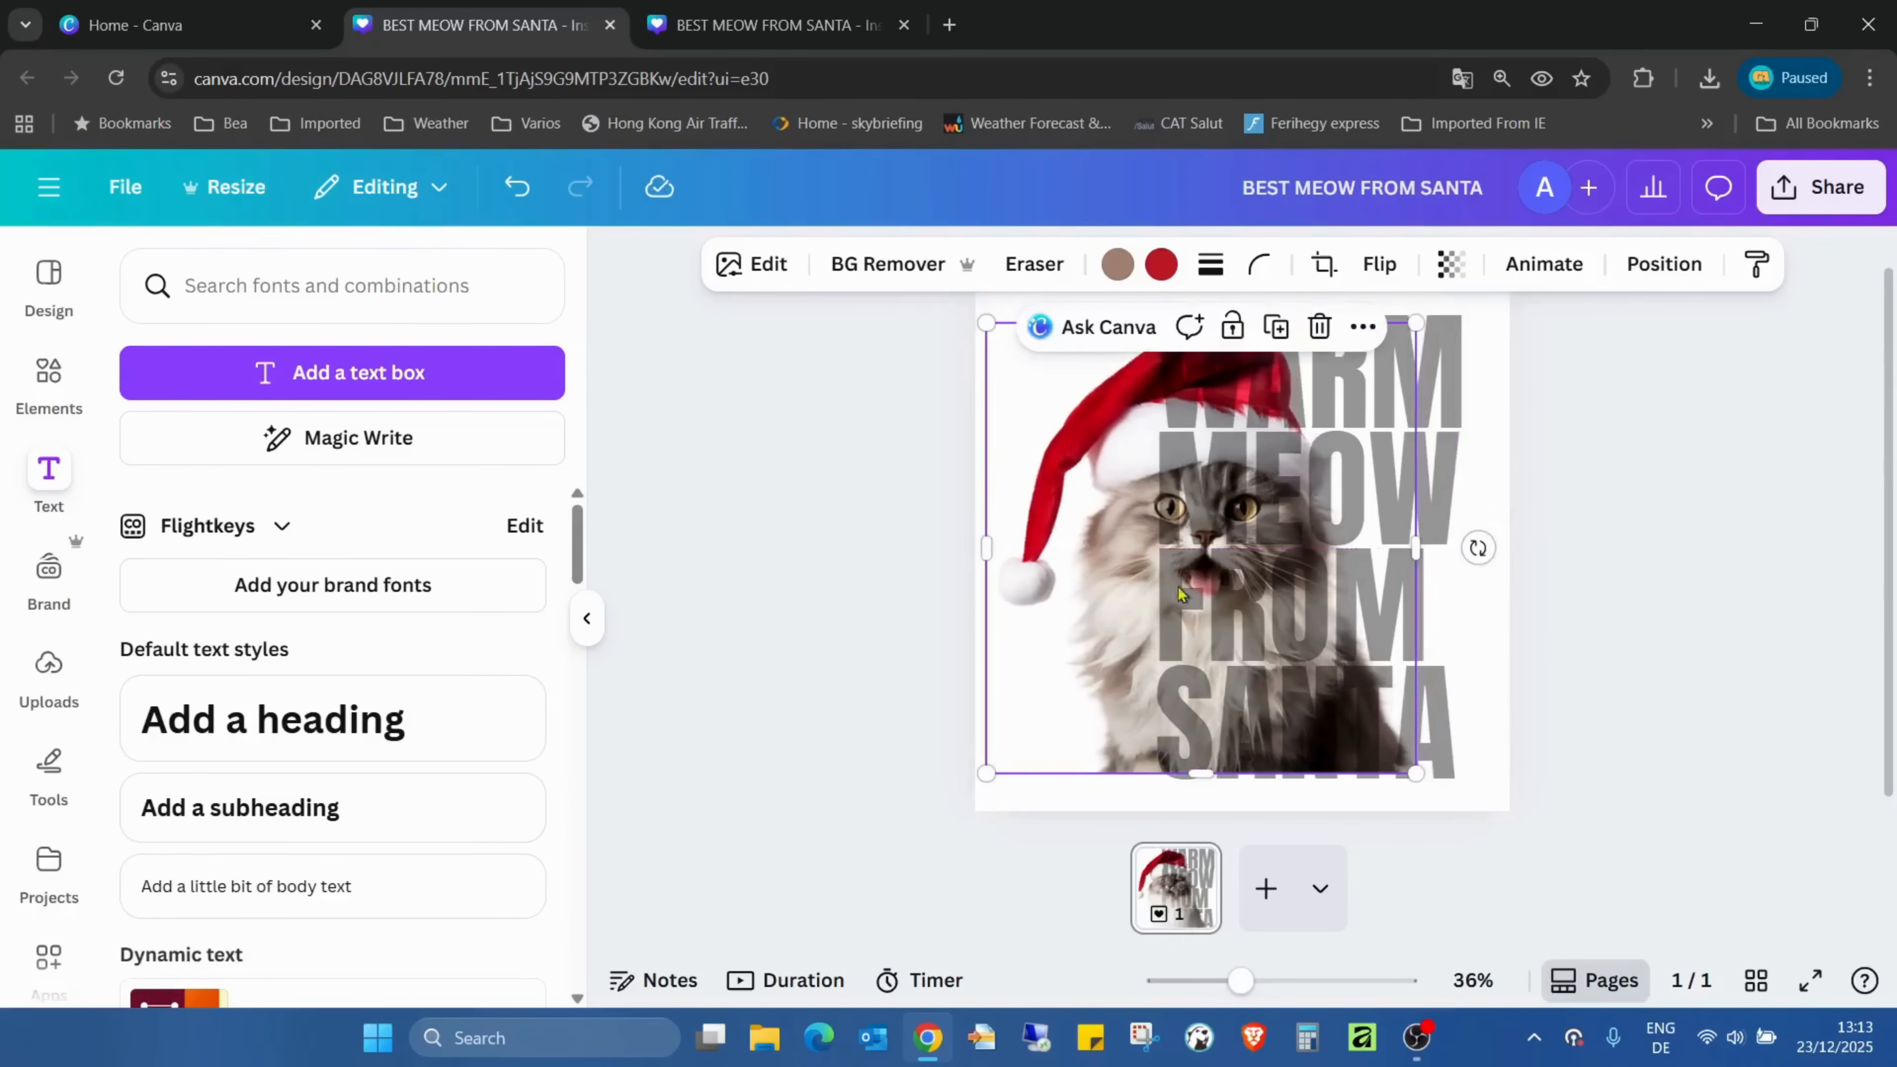
# Shift the heading toward the page's right edge and resize it to about font size 185.
pyautogui.click(1307, 450)
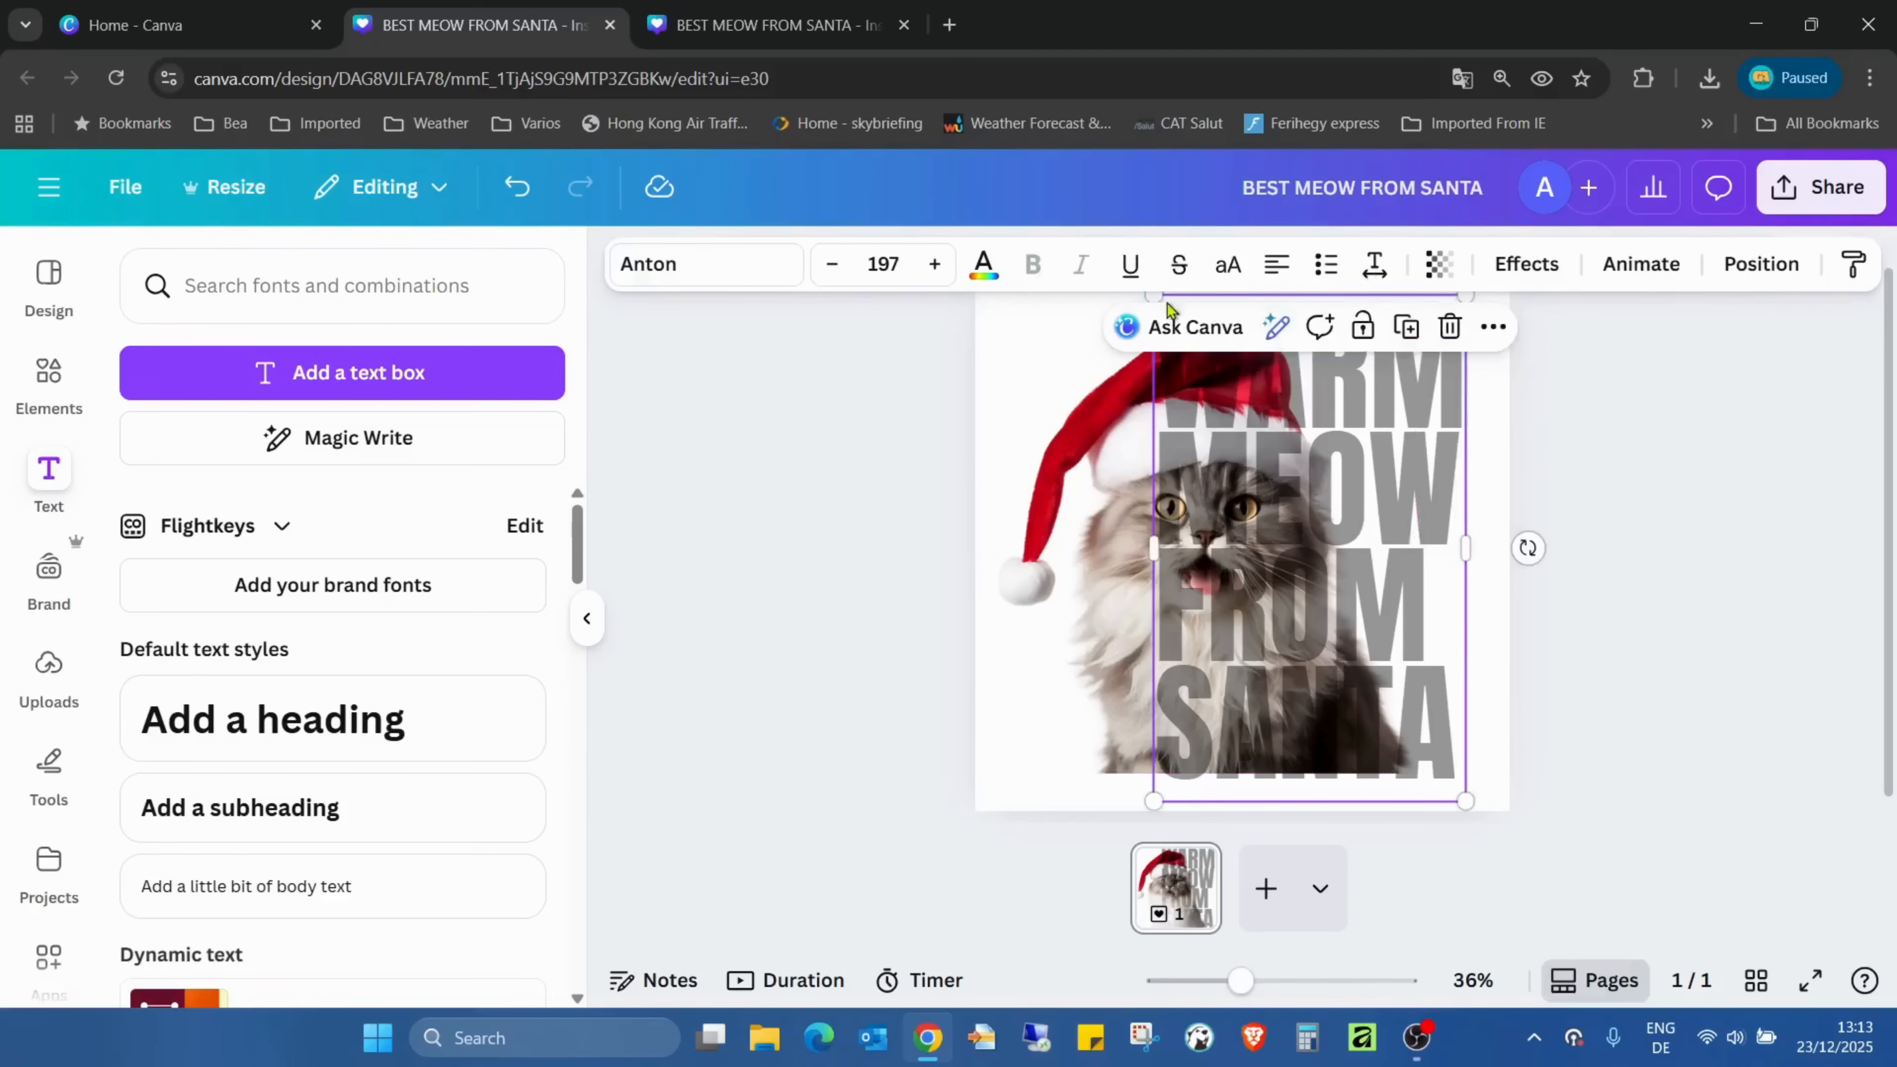
pyautogui.moveTo(1465, 800); pyautogui.dragTo(1417, 722)
pyautogui.moveTo(1324, 637); pyautogui.dragTo(1354, 664)
pyautogui.click(1619, 618)
pyautogui.moveTo(1352, 562); pyautogui.dragTo(1357, 553)
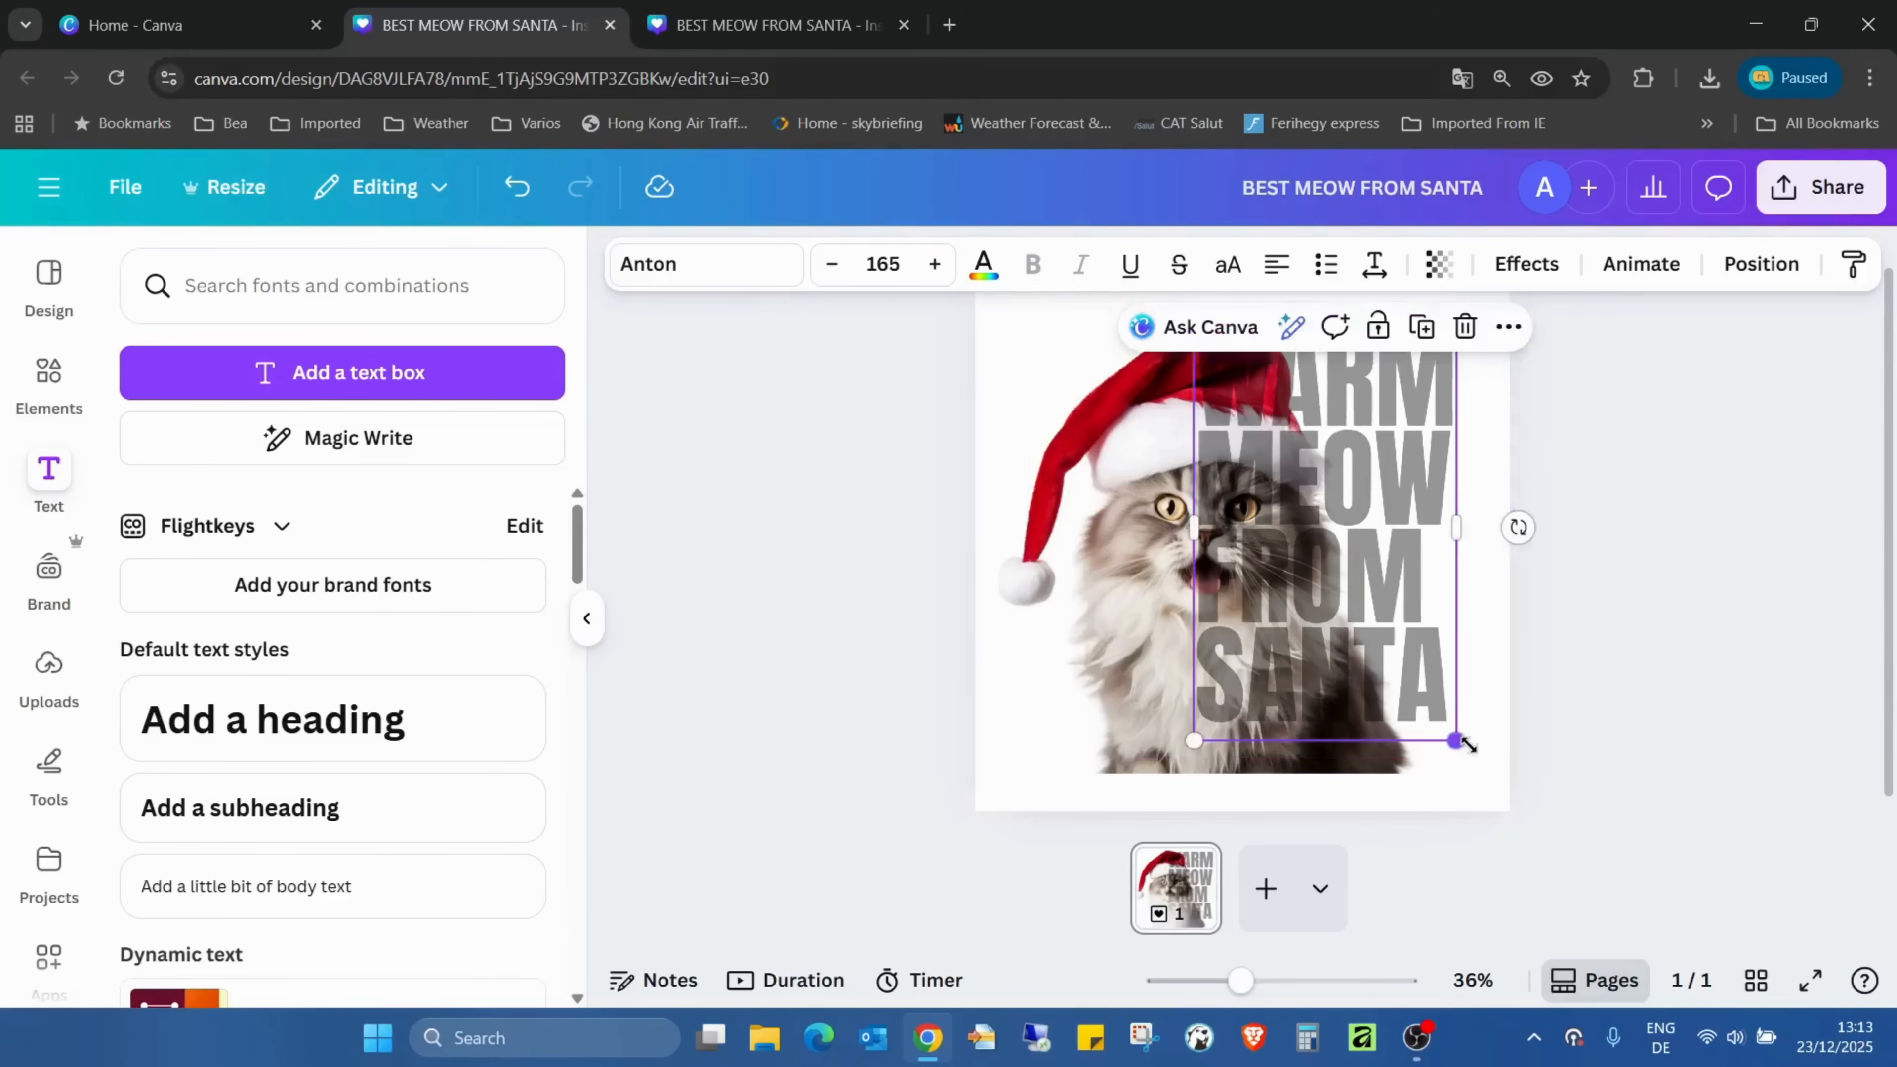
pyautogui.moveTo(1467, 744); pyautogui.dragTo(1524, 777)
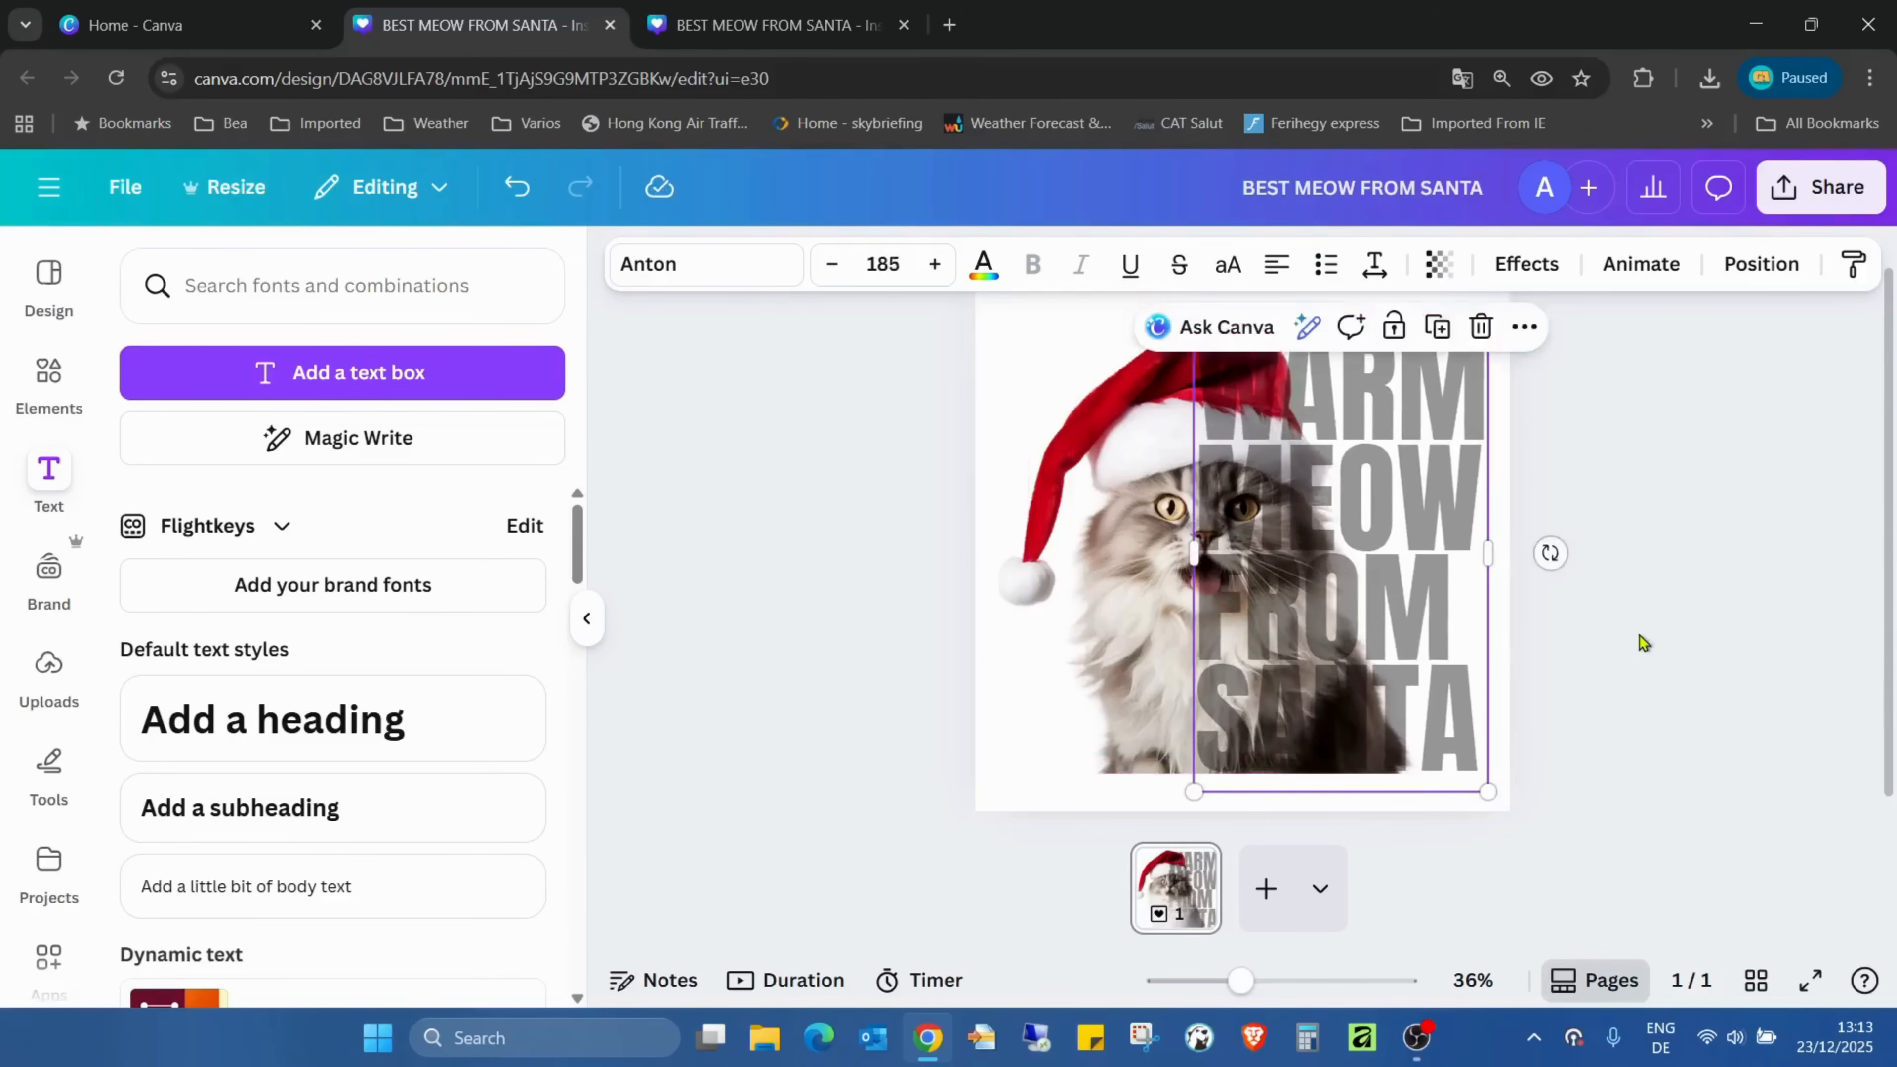
pyautogui.click(1640, 643)
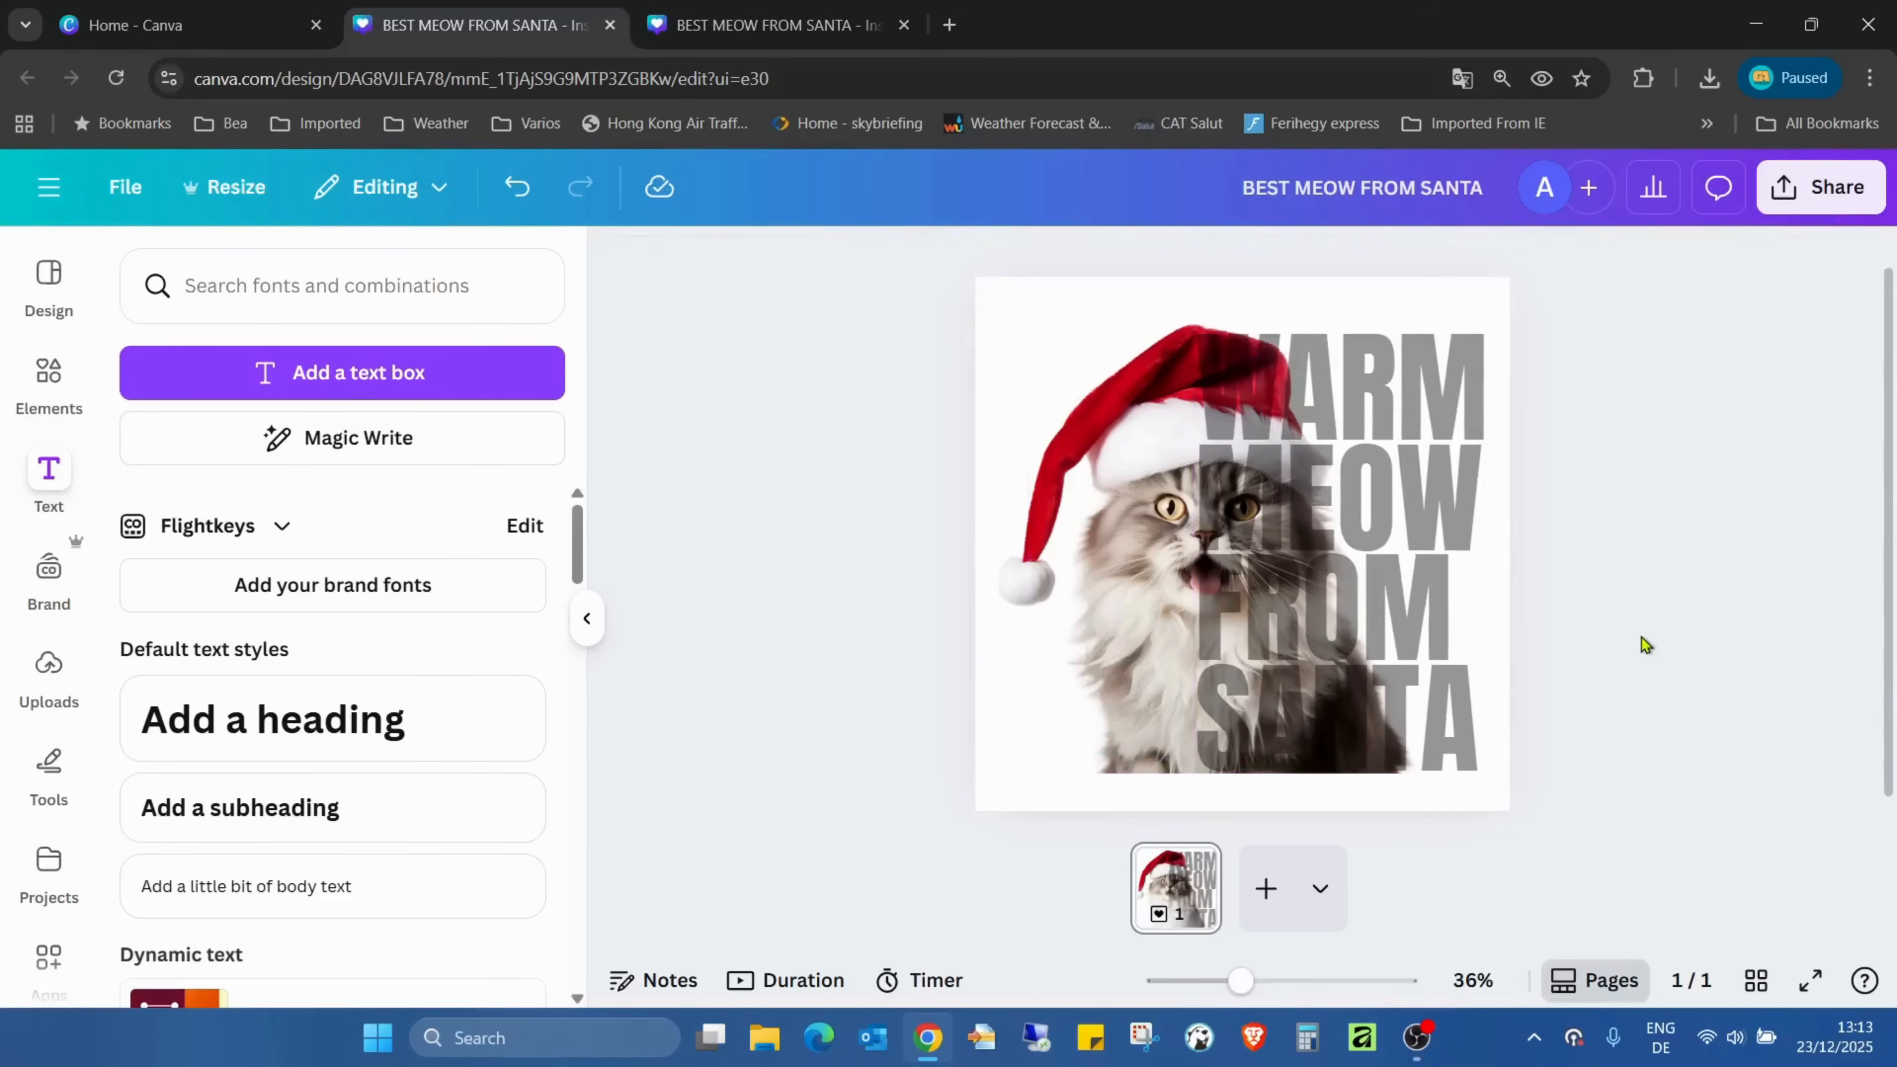
# Nudge the heading slightly up and left, and enlarge it to about font size 187.
pyautogui.click(1326, 562)
pyautogui.moveTo(1327, 562); pyautogui.dragTo(1309, 551)
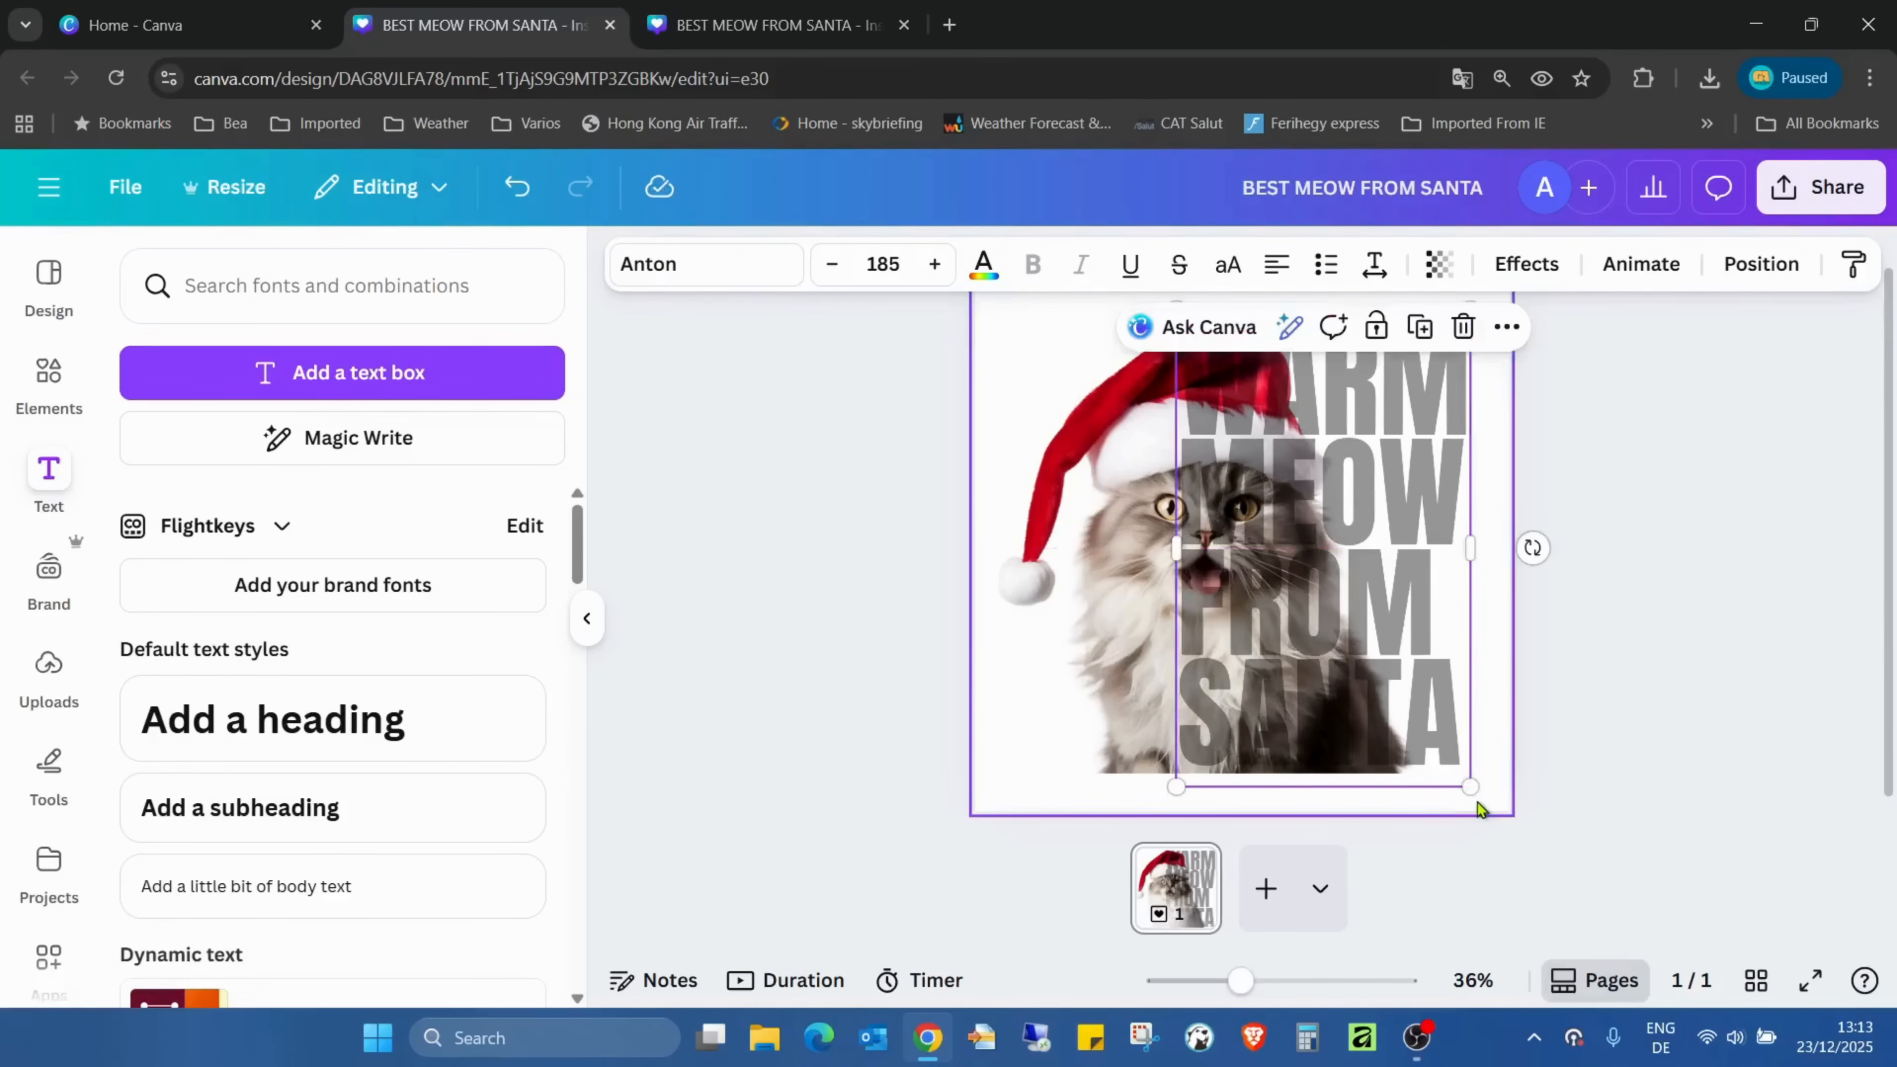
pyautogui.moveTo(1470, 788); pyautogui.dragTo(1474, 790)
pyautogui.click(1646, 692)
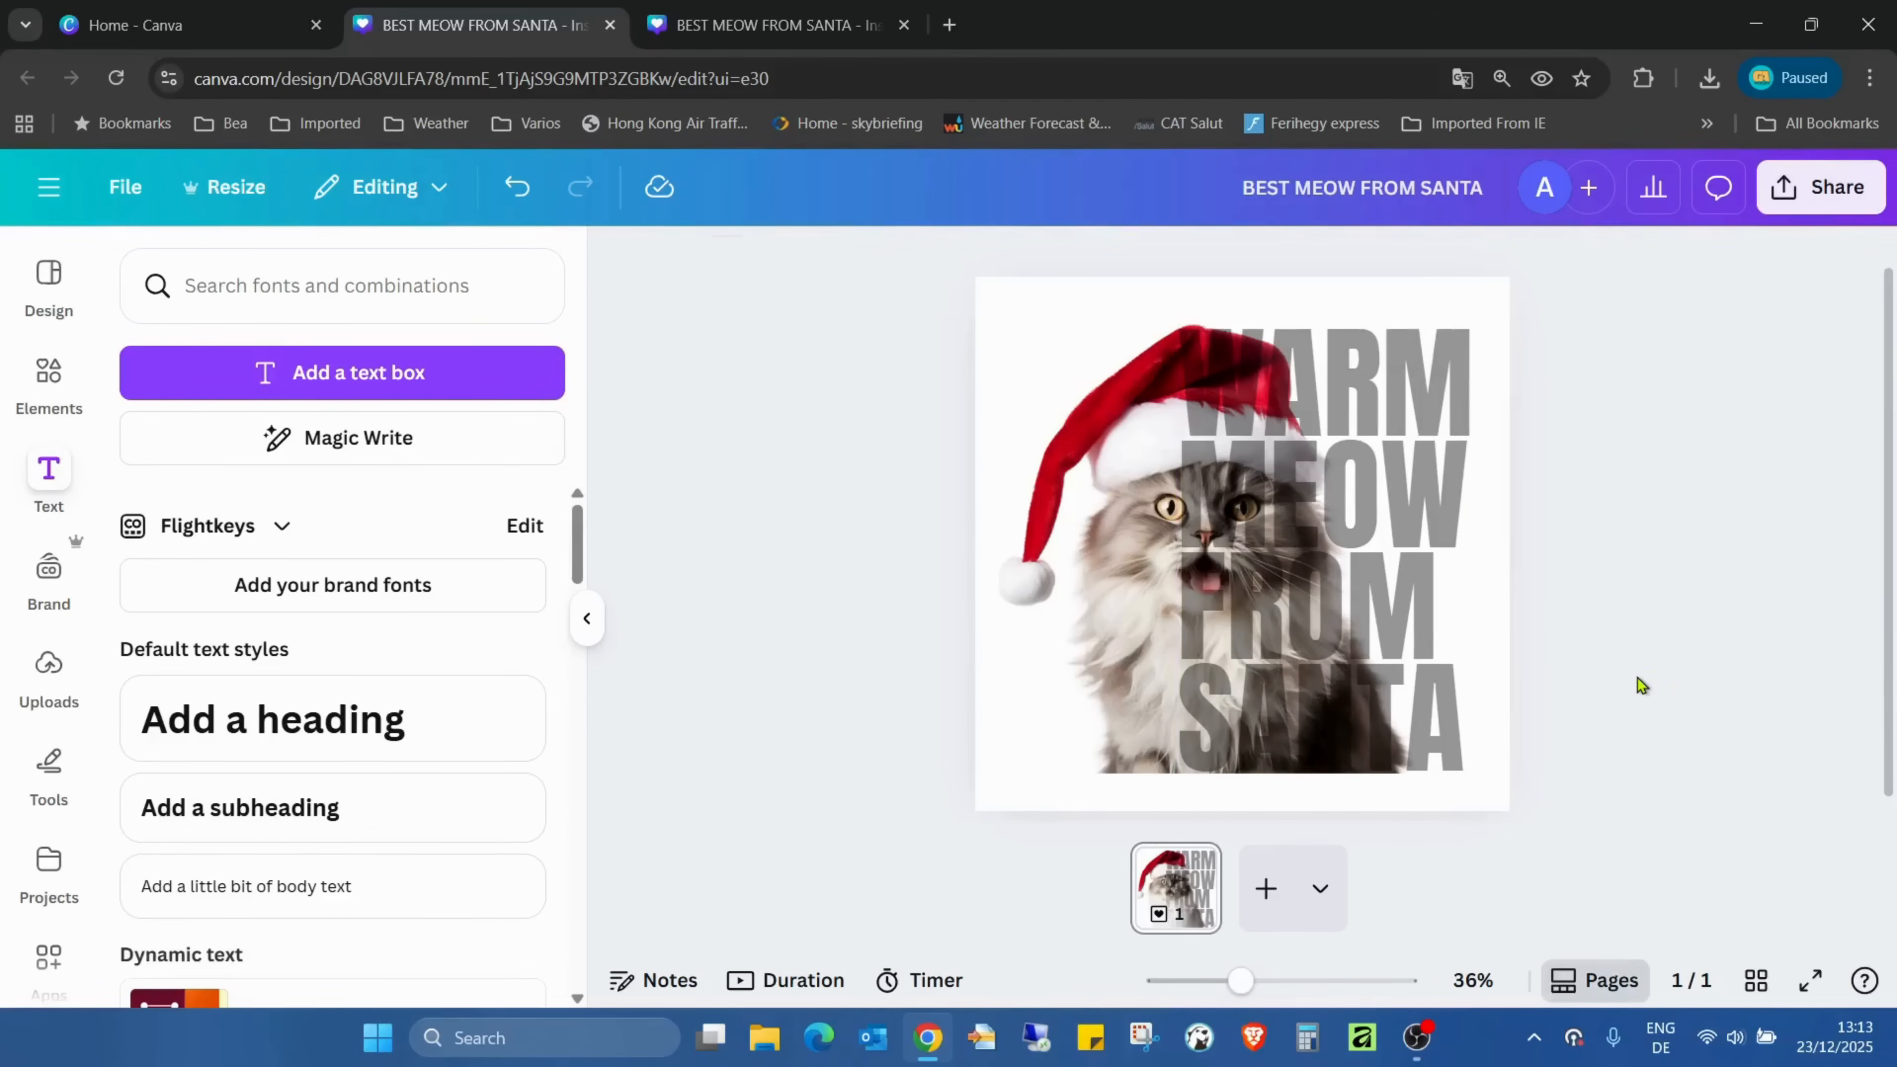
# Raise the heading's transparency setting until the "WARM MEOW FROM SANTA" text is fully opaque black.
pyautogui.click(1354, 608)
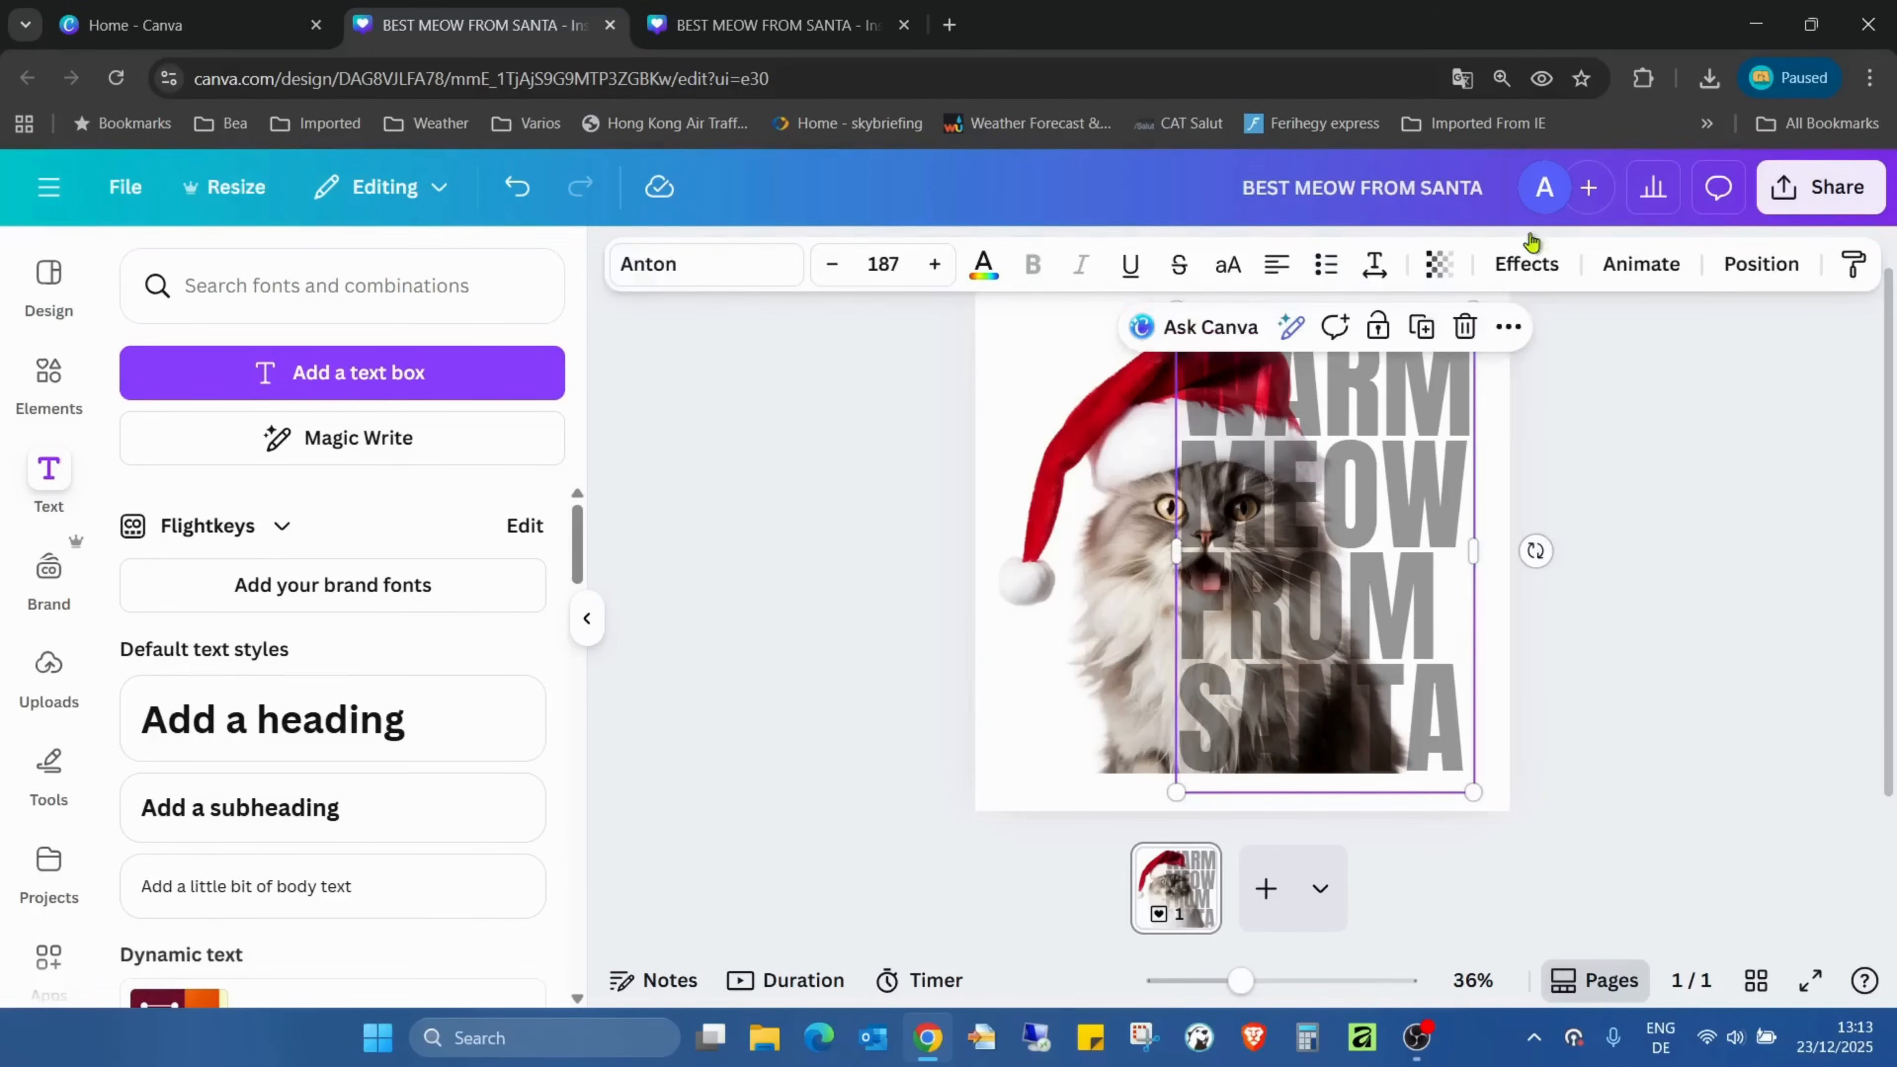
pyautogui.click(1444, 280)
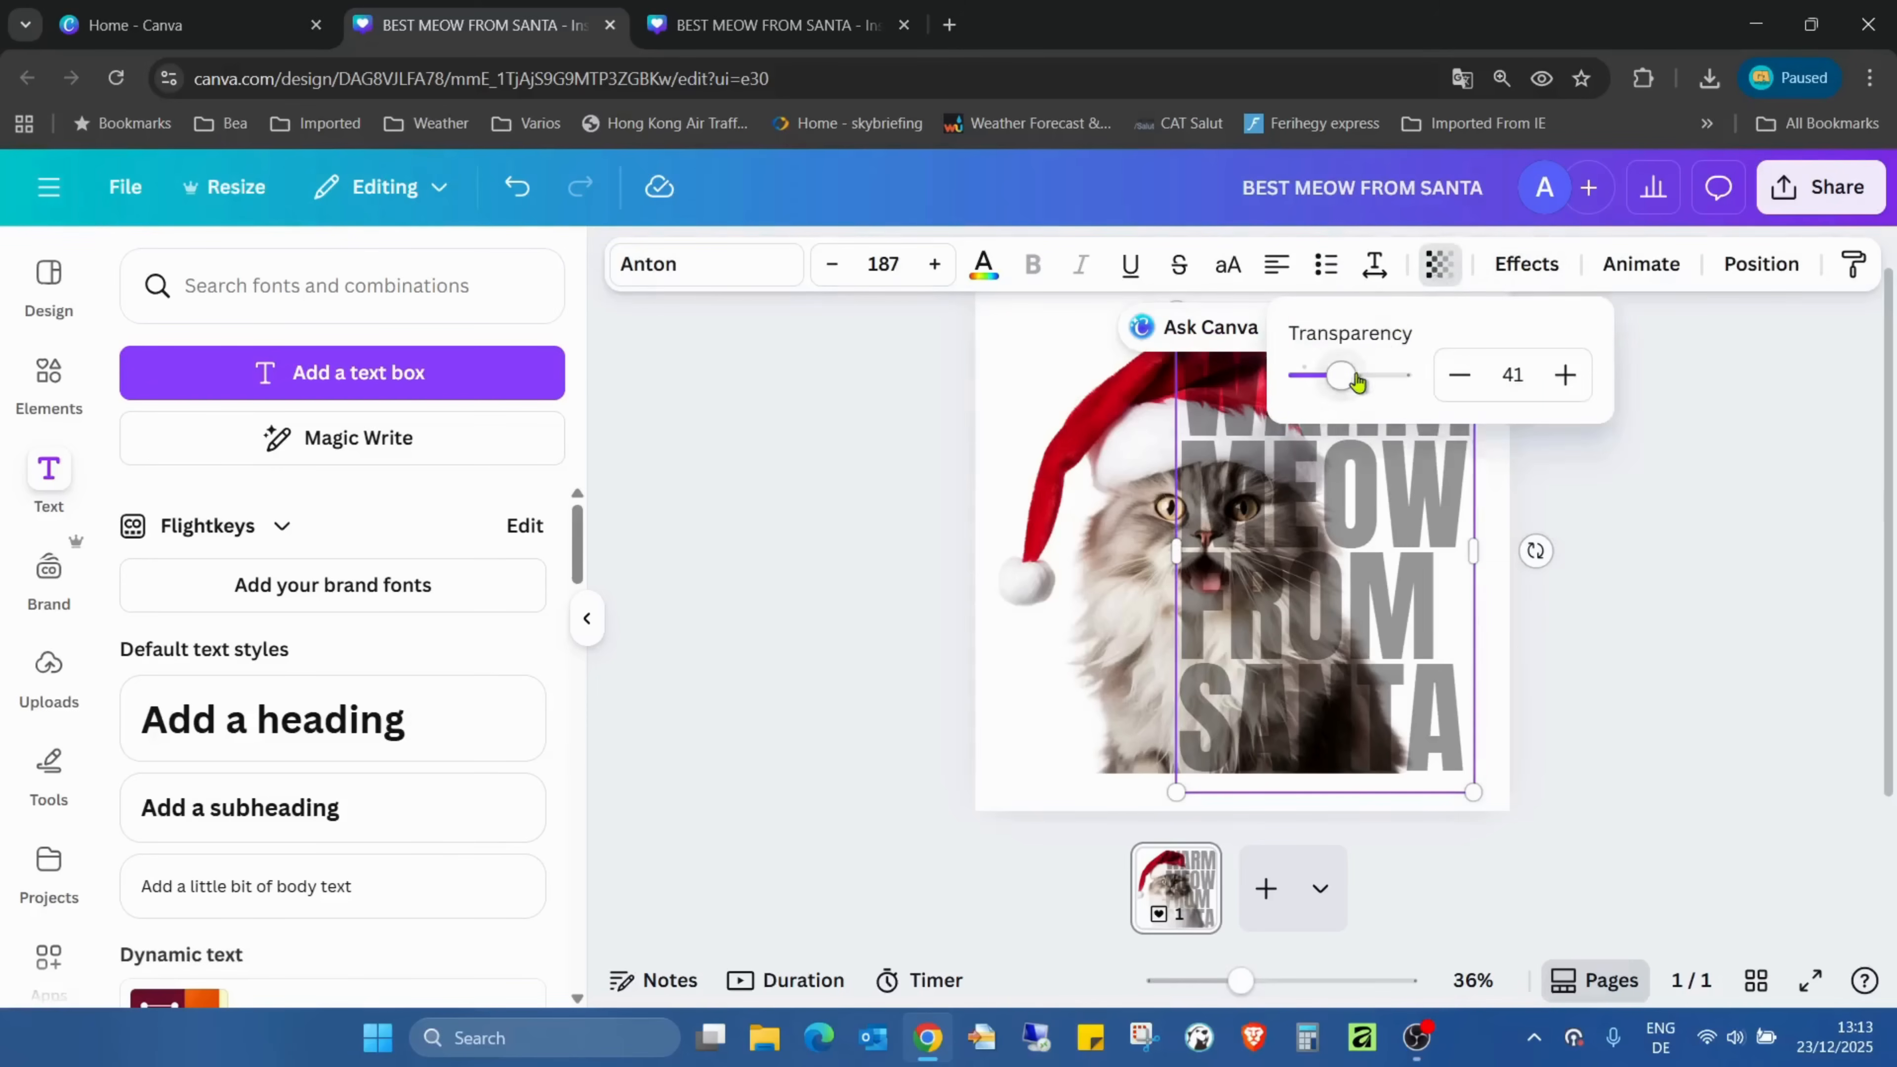
pyautogui.moveTo(1353, 373); pyautogui.dragTo(1632, 434)
pyautogui.click(1630, 473)
pyautogui.click(1636, 460)
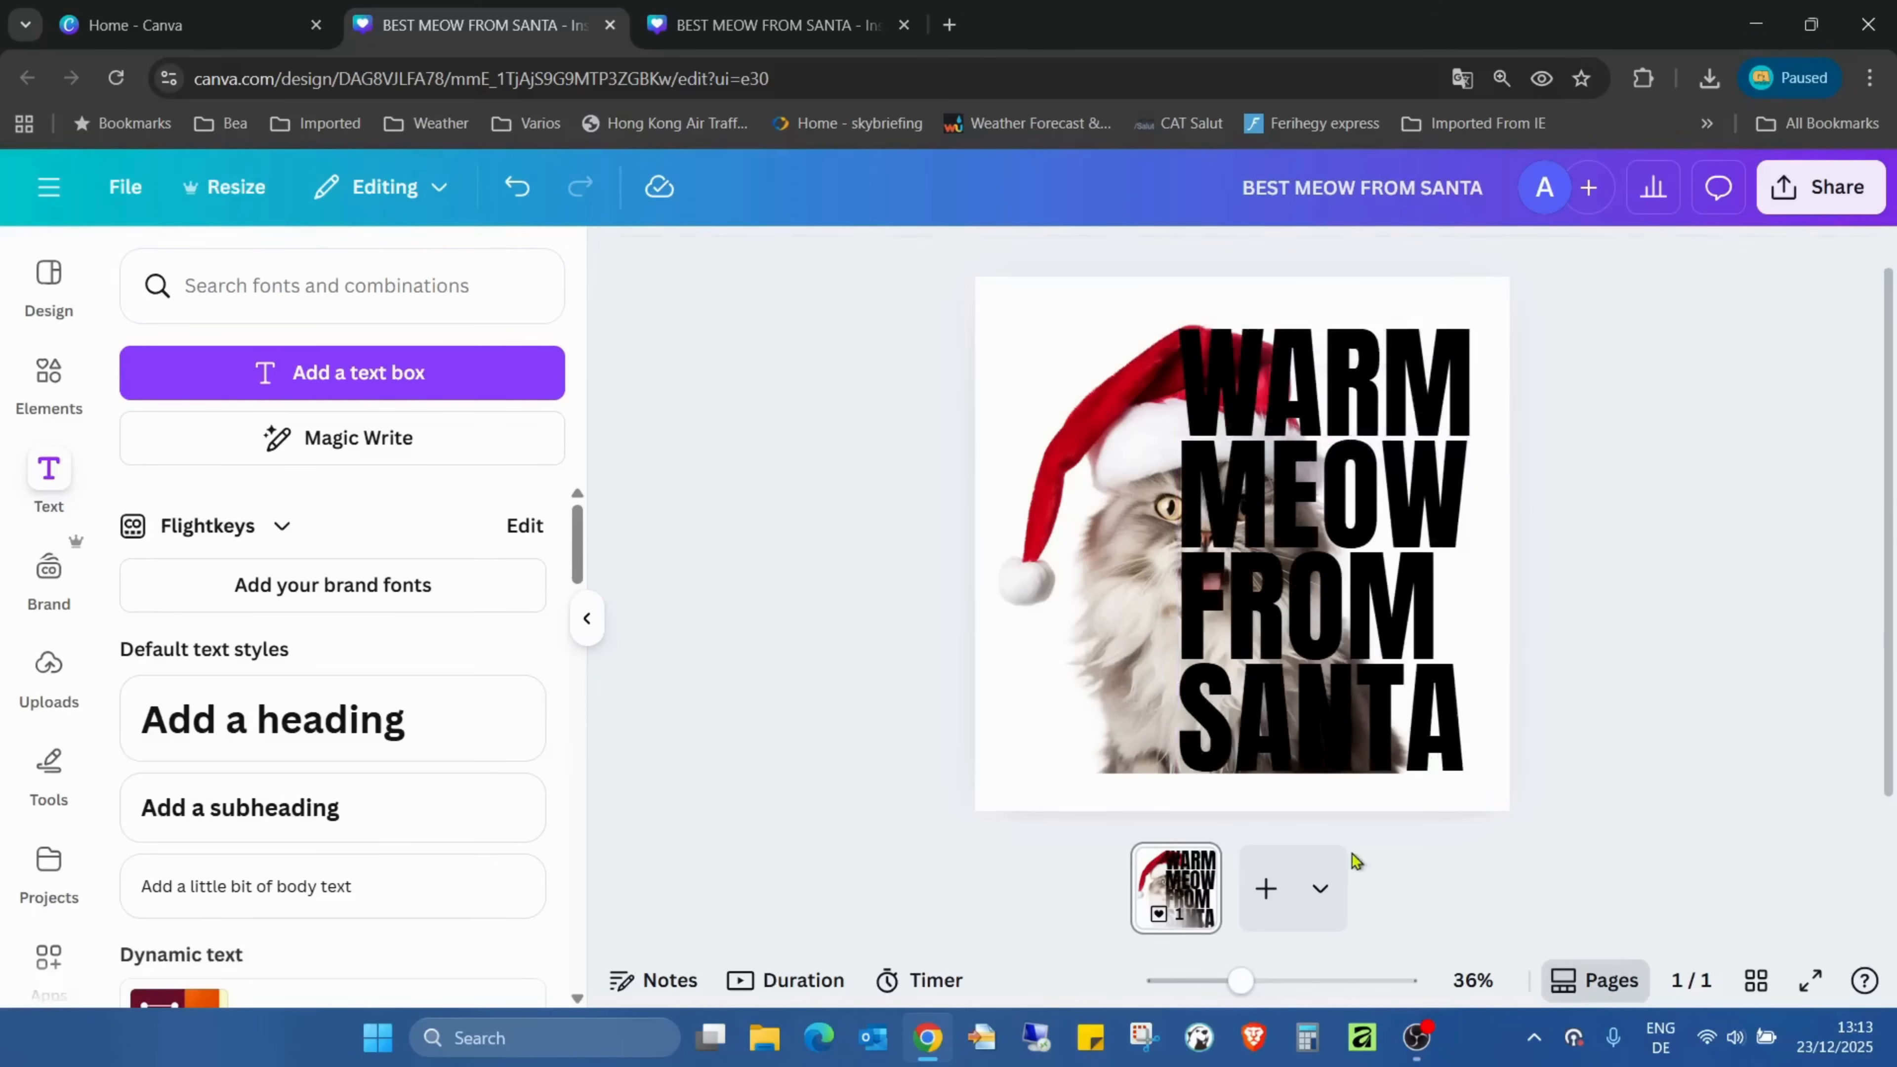
# Add a second blank page and move the "WARM MEOW FROM SANTA" heading from page 1 onto it.
pyautogui.click(1266, 887)
pyautogui.scroll(5, 1369, 662)
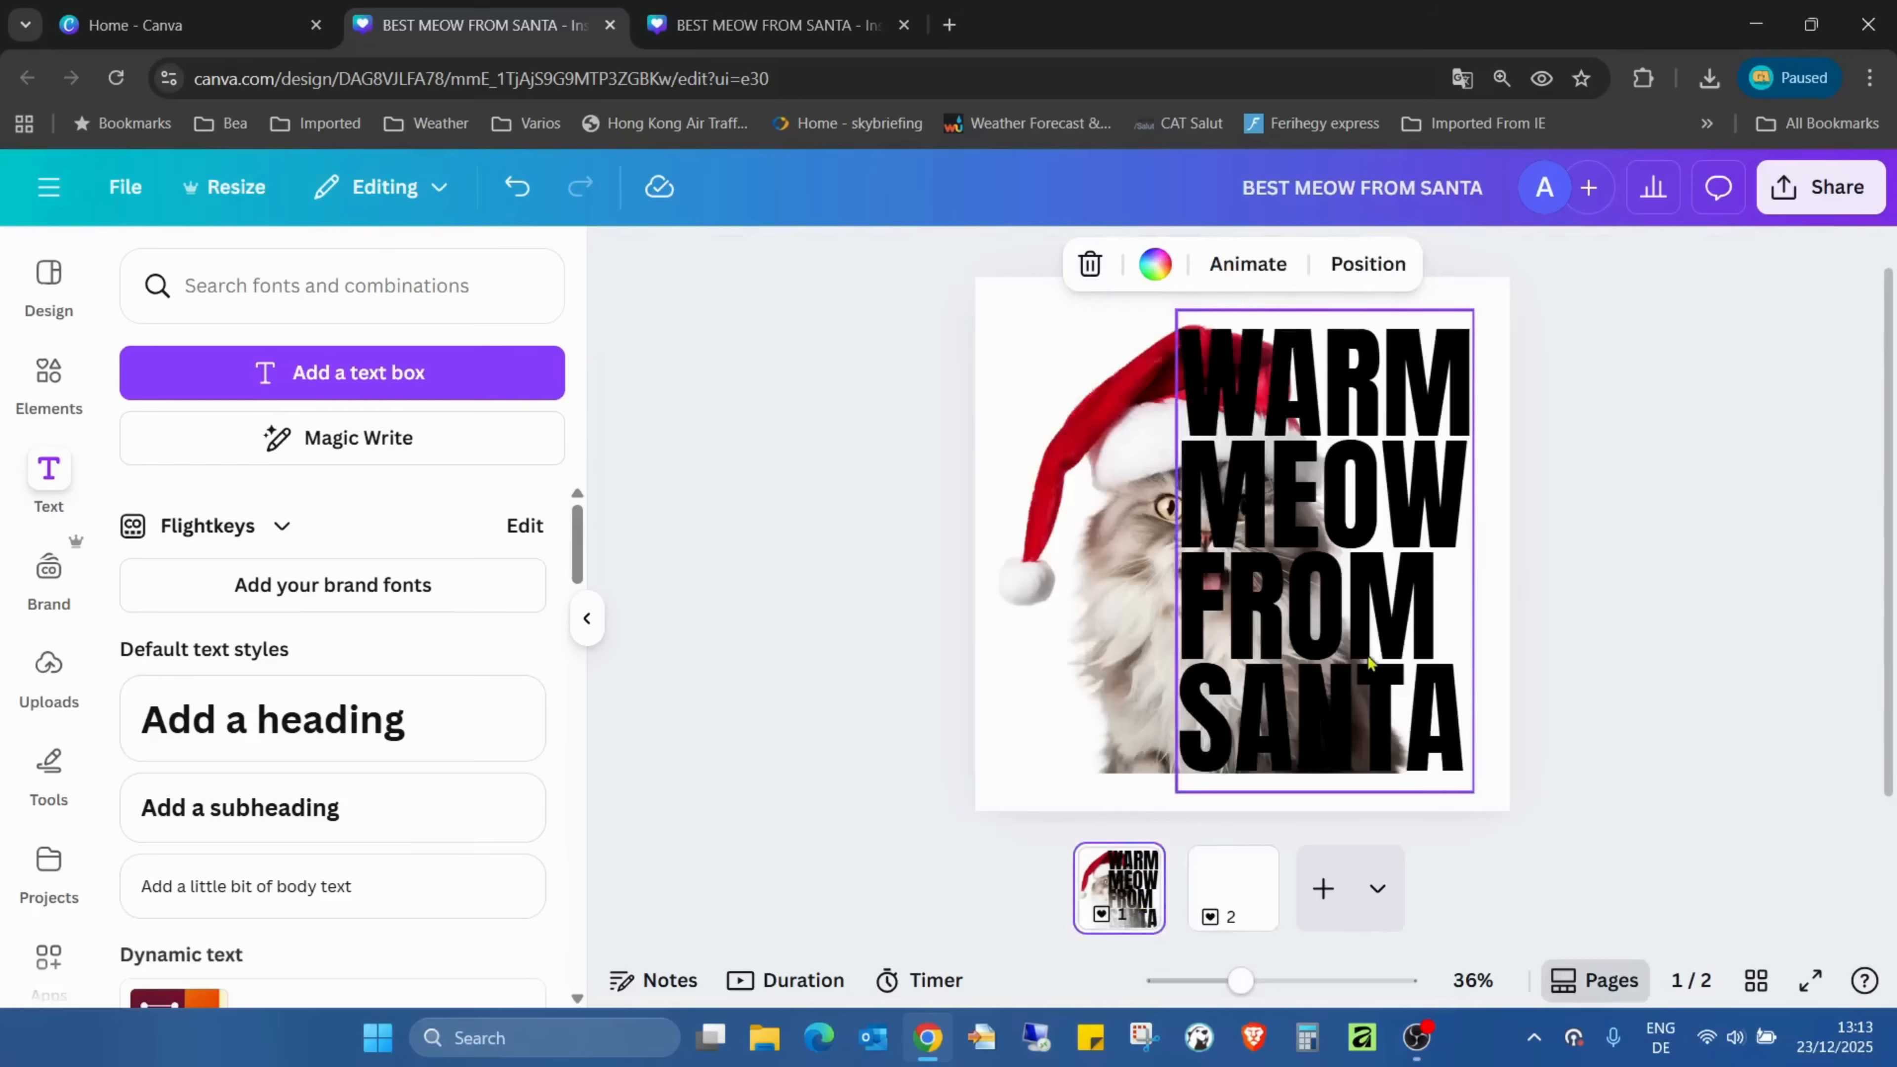
pyautogui.click(1372, 658)
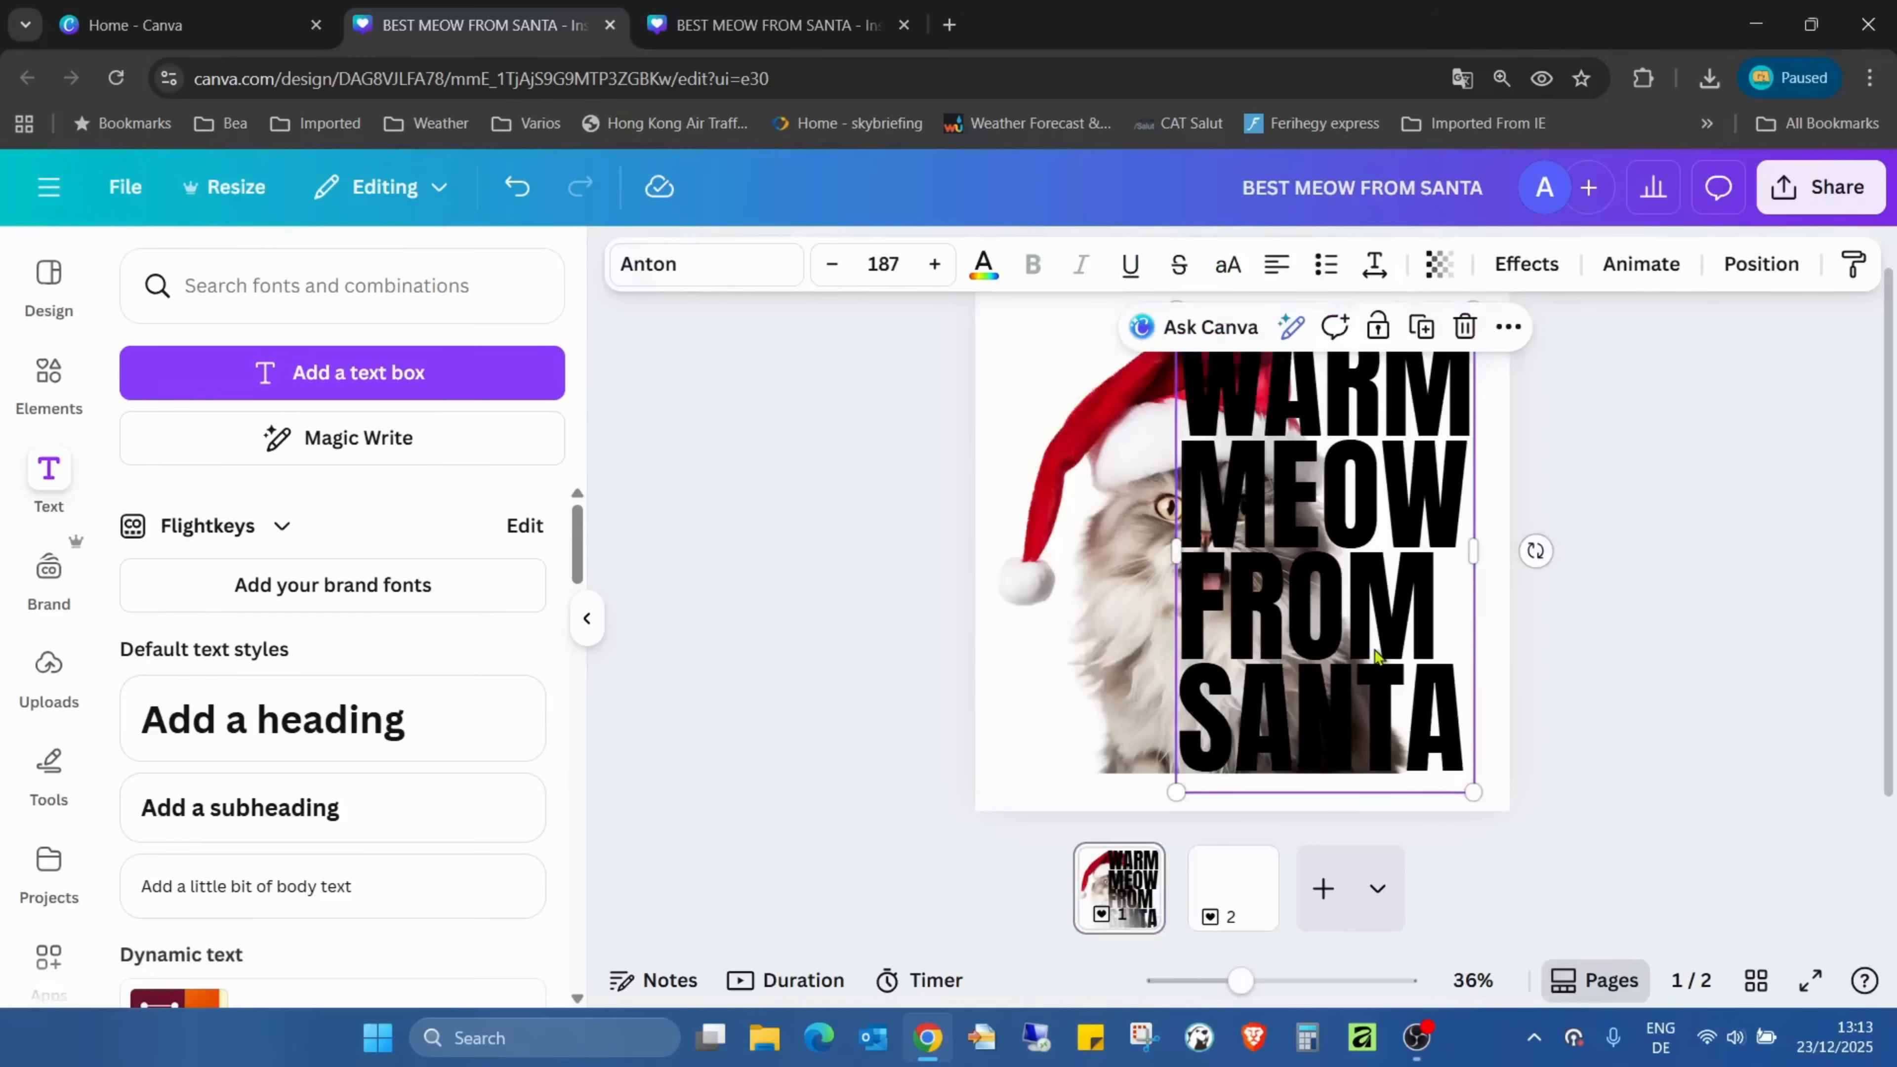
pyautogui.click(1769, 620)
pyautogui.click(1294, 639)
pyautogui.hotkey('ctrl', 'x')
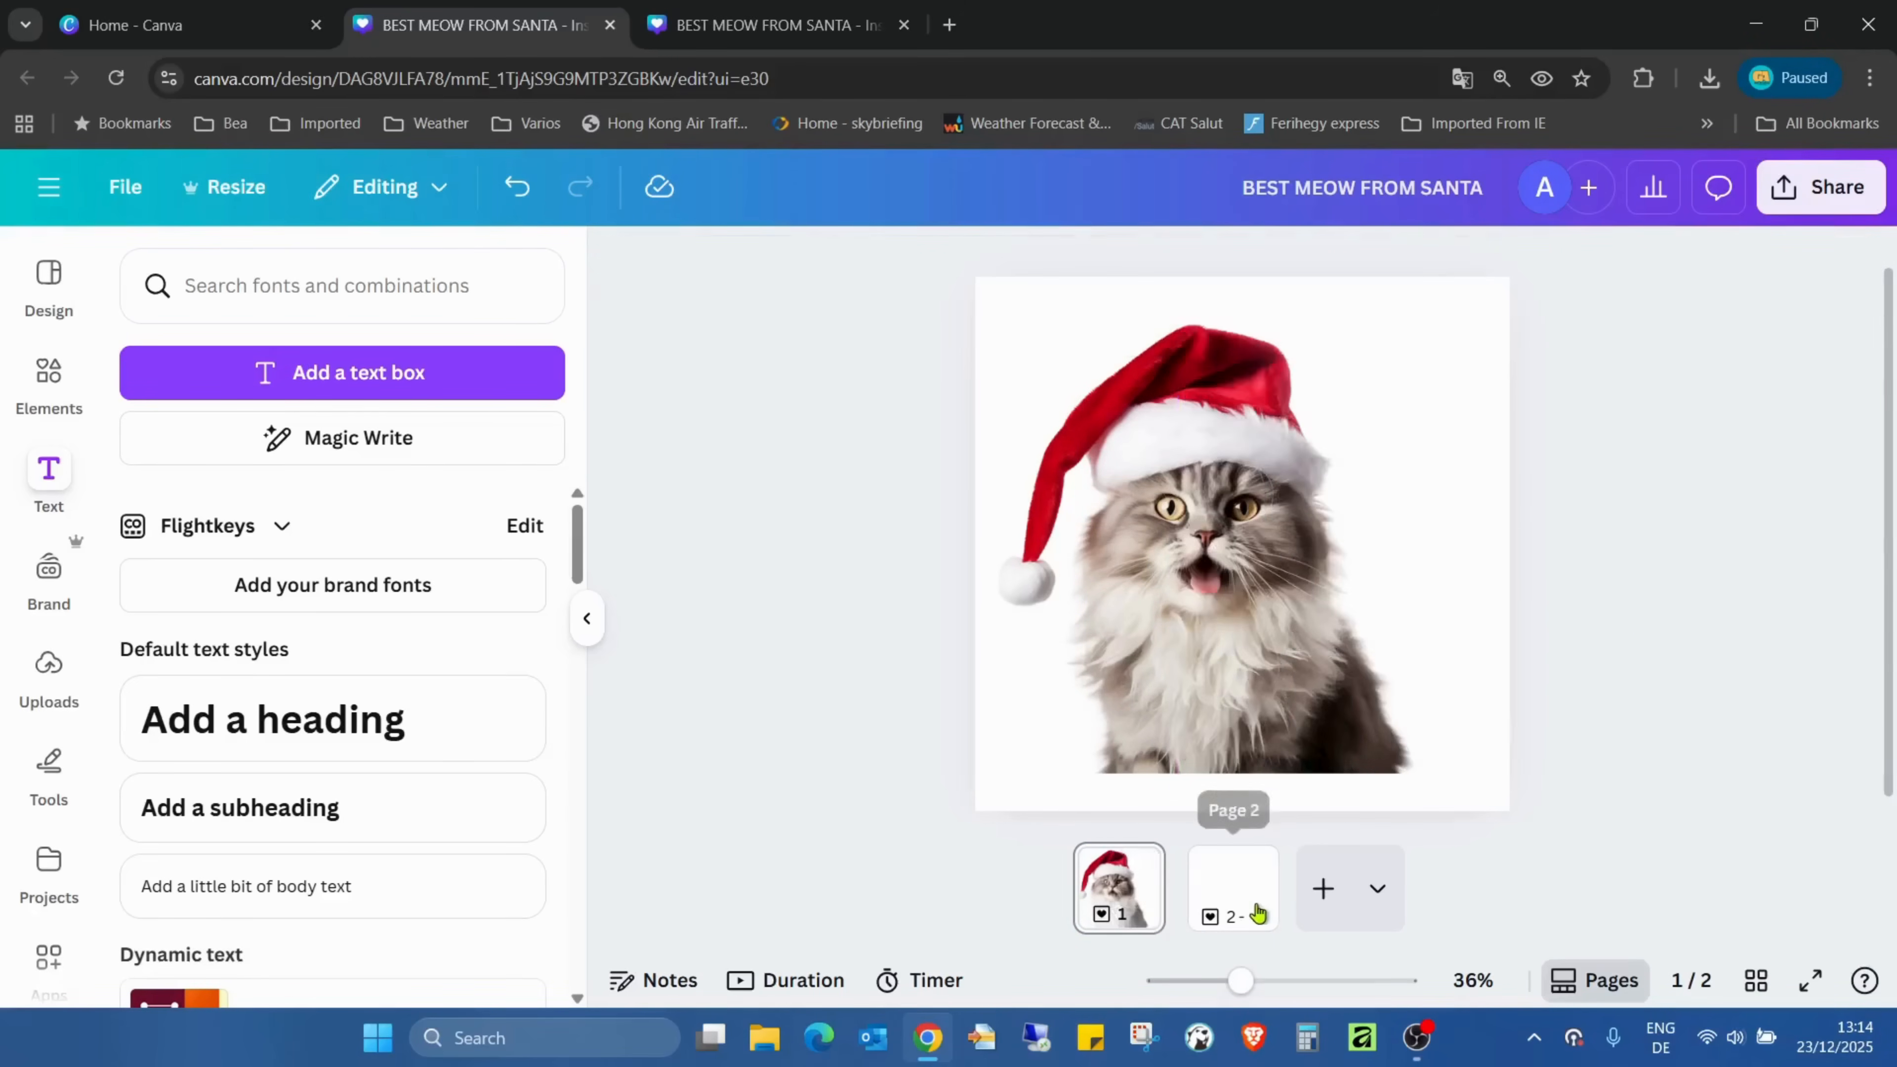
pyautogui.click(1238, 900)
pyautogui.hotkey('ctrl', 'v')
pyautogui.click(1769, 597)
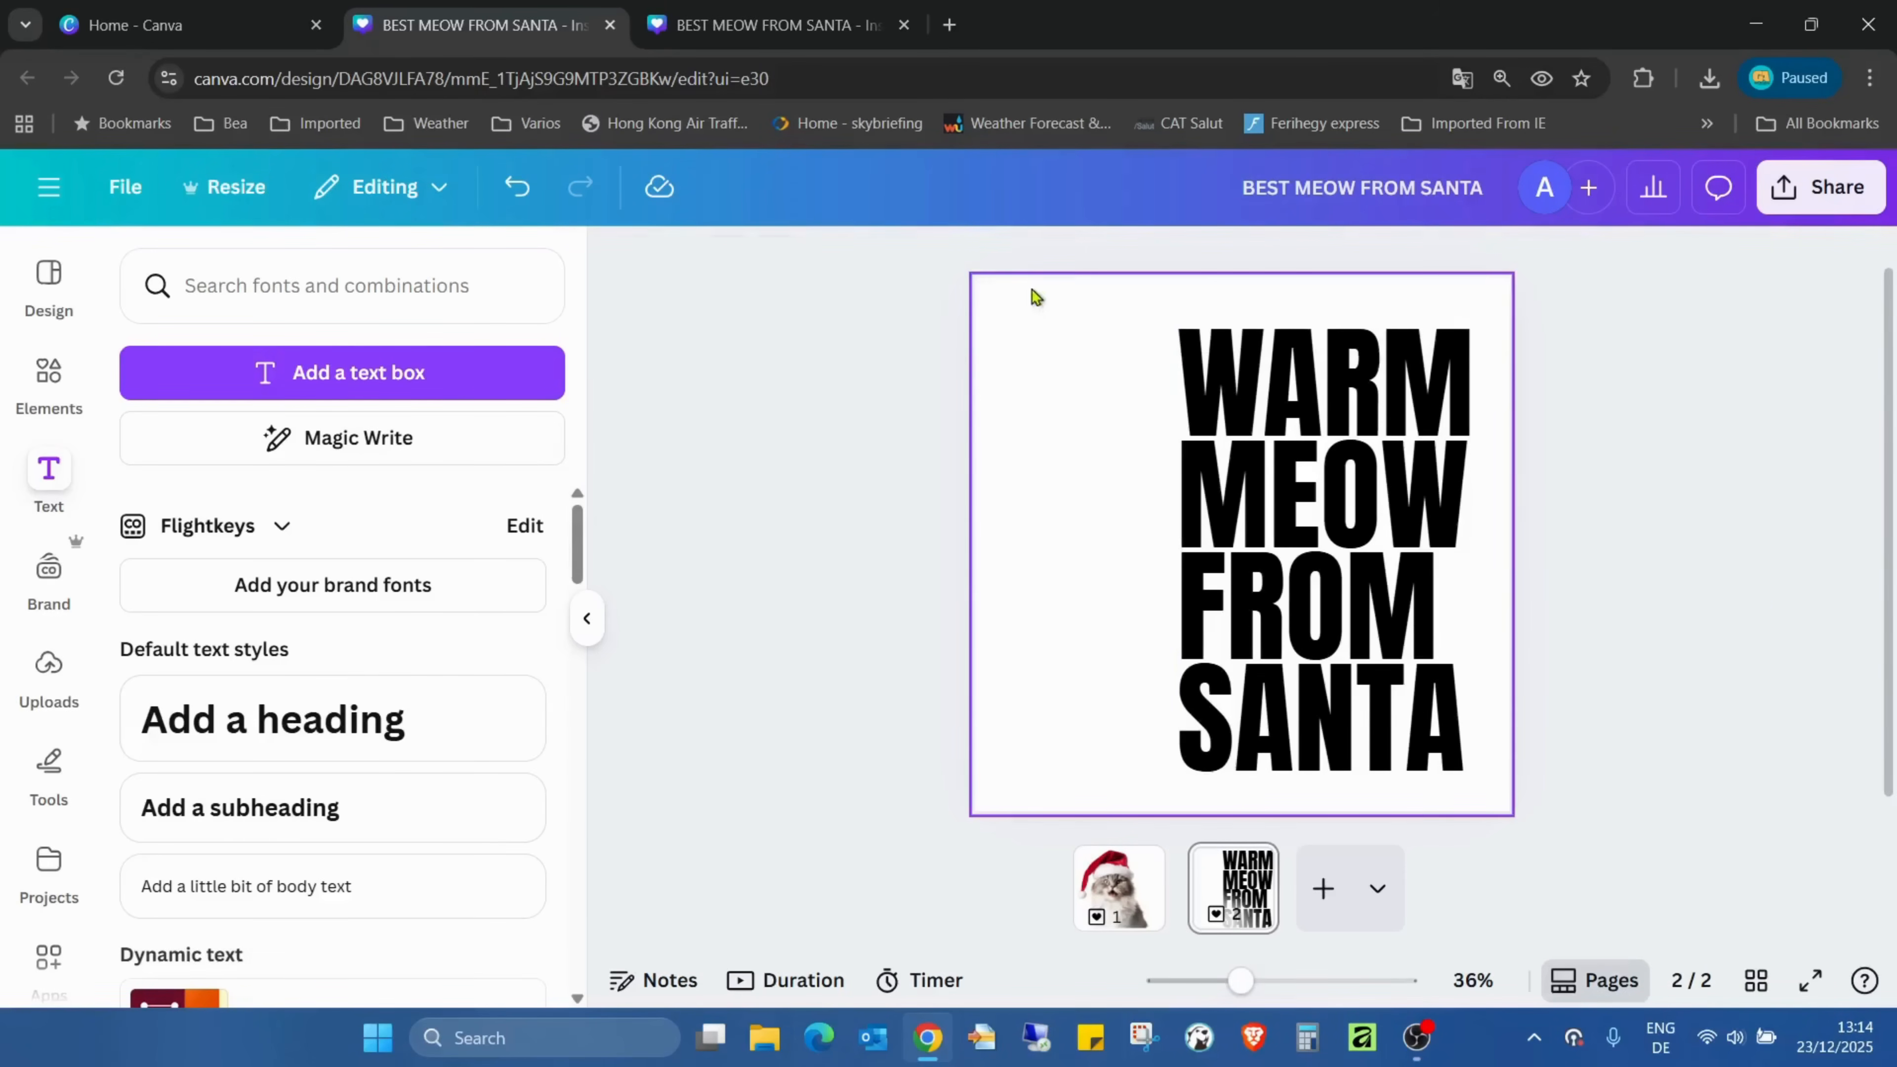
# Add the recently used red Christmas decorations image to page 1 and enlarge it until it covers the whole page.
pyautogui.click(1126, 873)
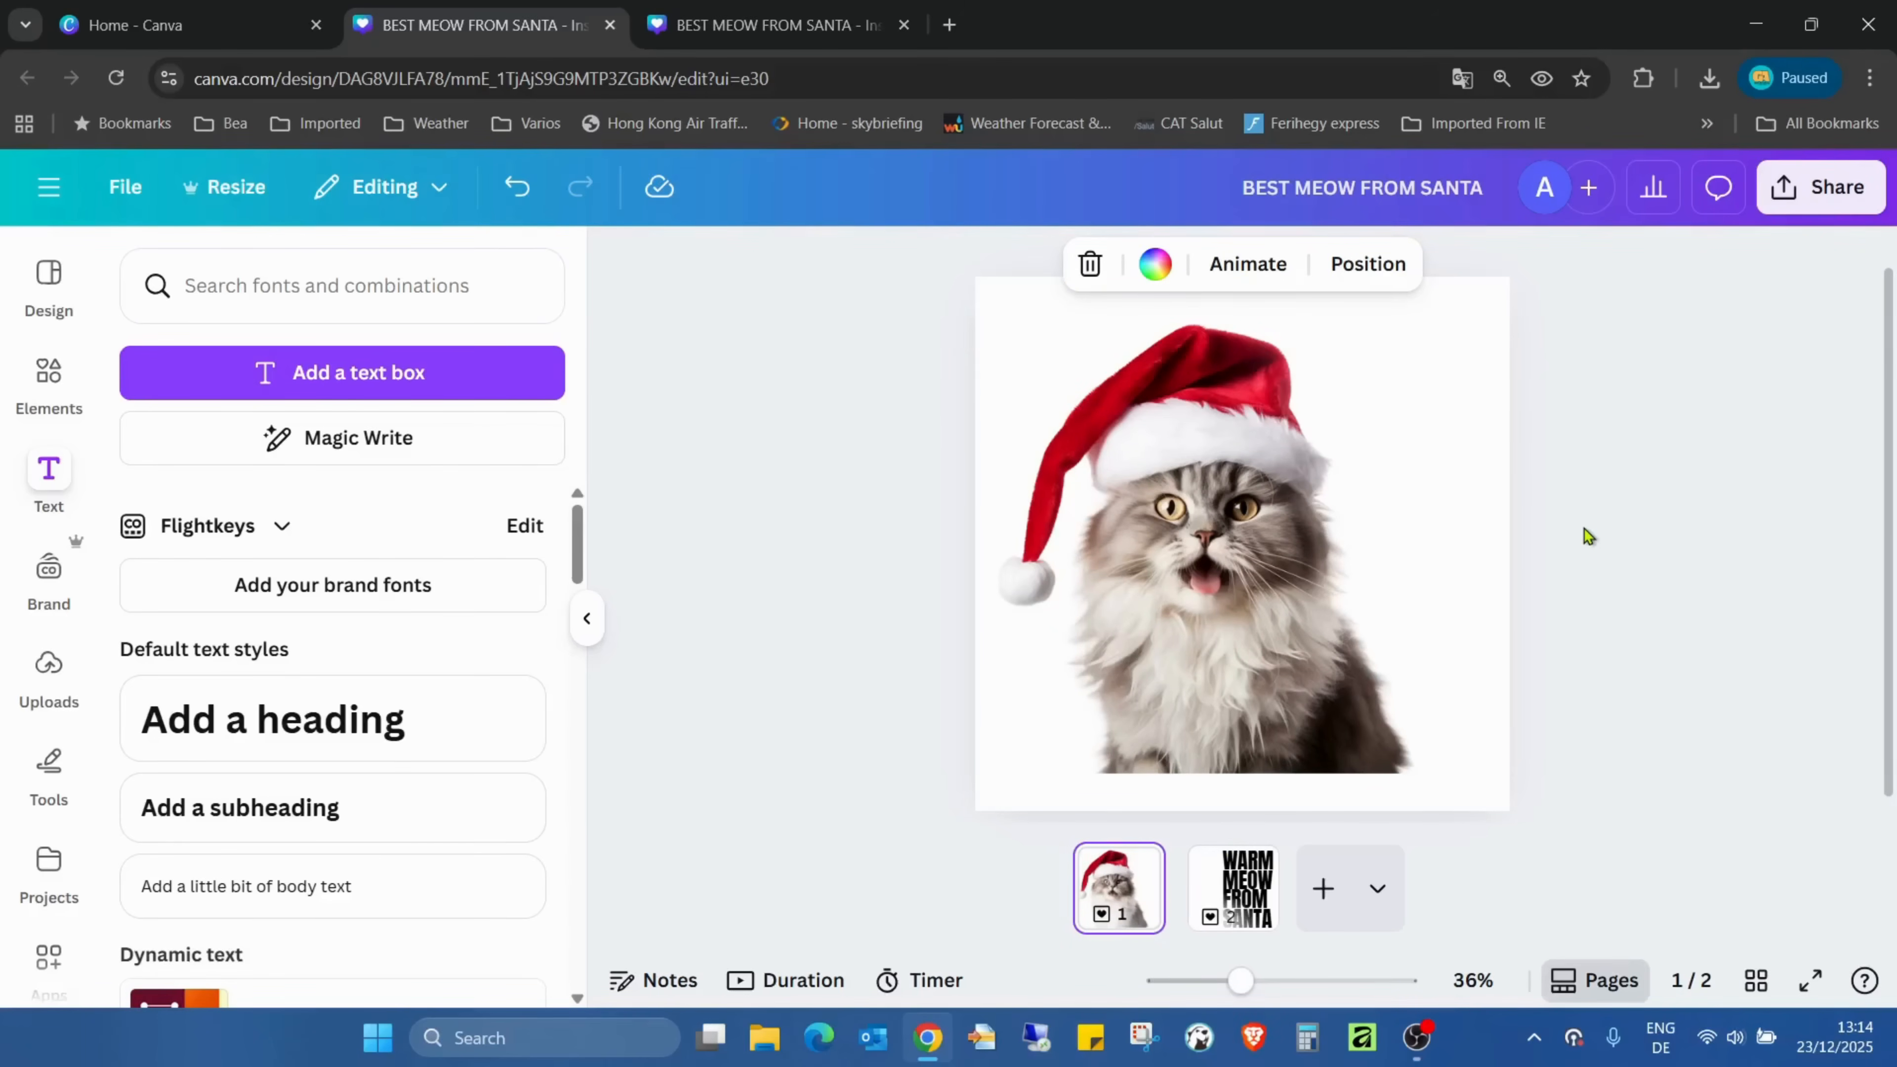
pyautogui.click(1621, 427)
pyautogui.click(43, 392)
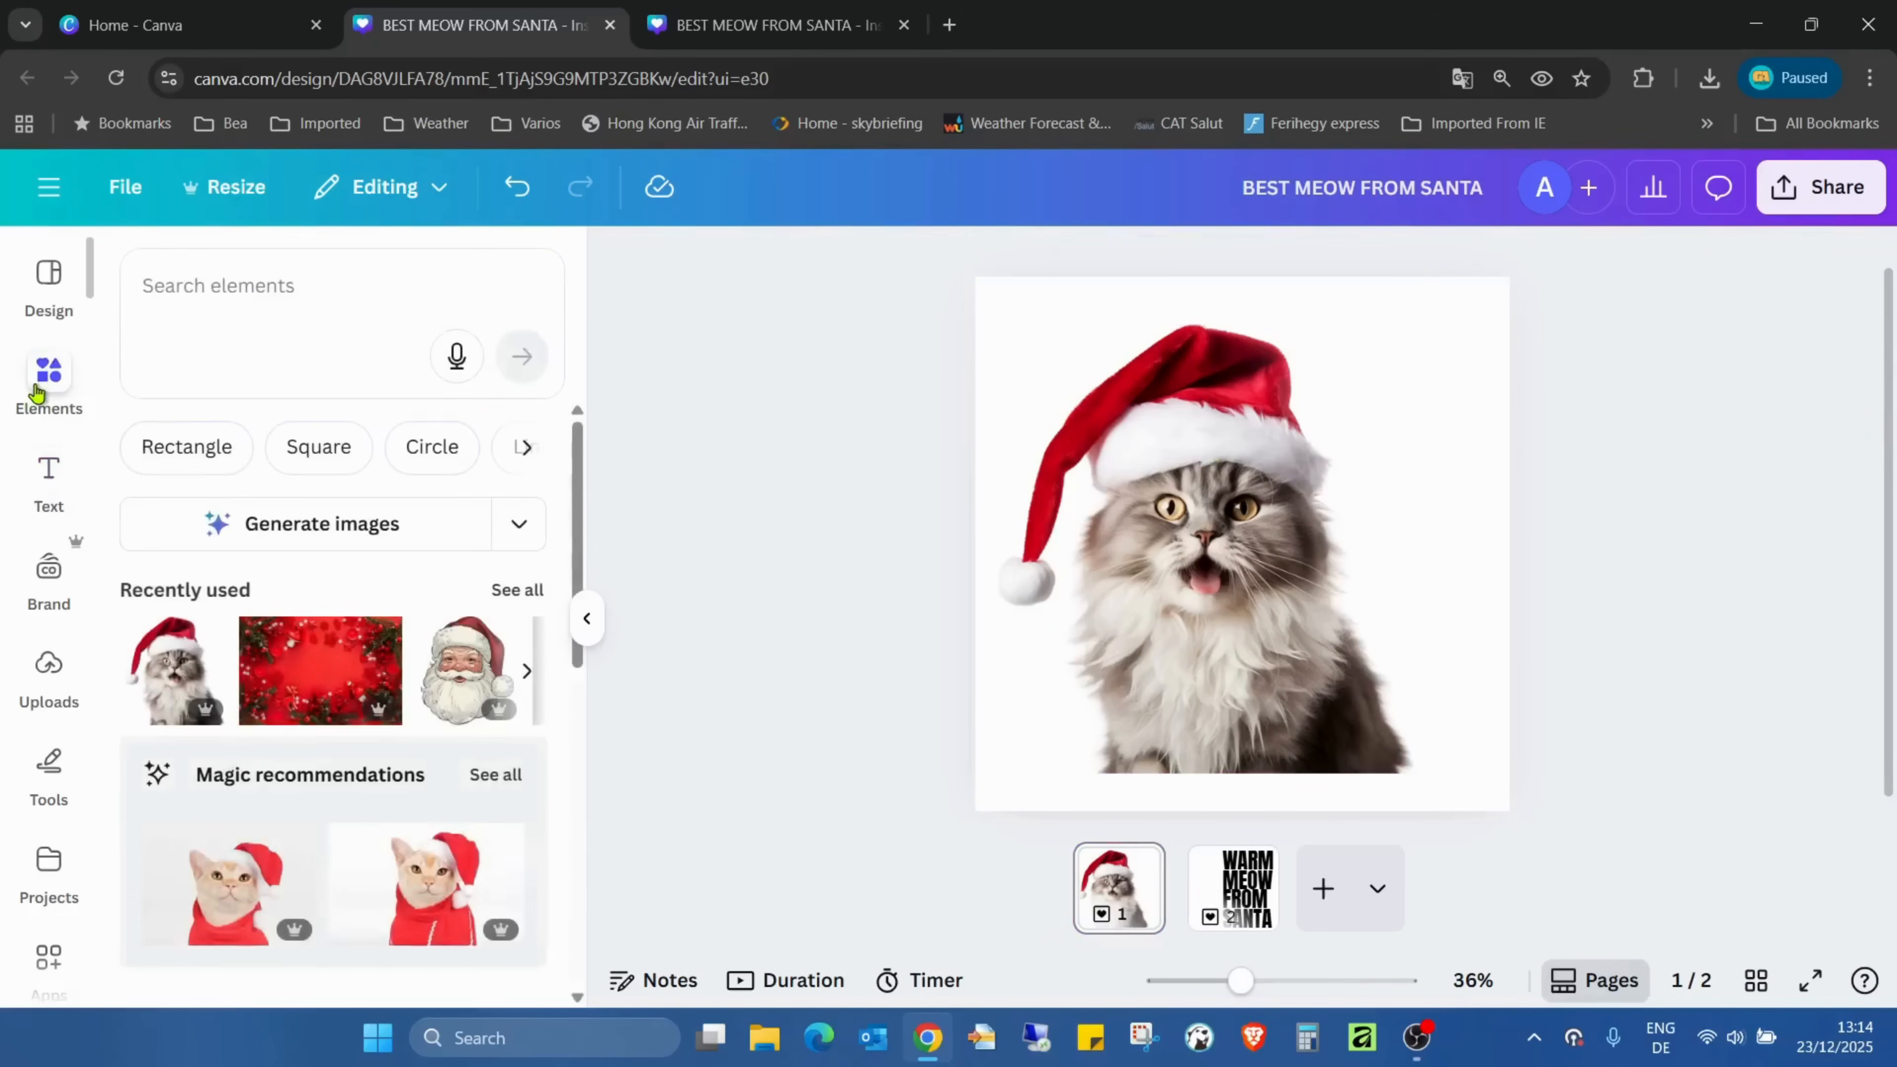
pyautogui.click(284, 688)
pyautogui.moveTo(1186, 483); pyautogui.dragTo(1076, 385)
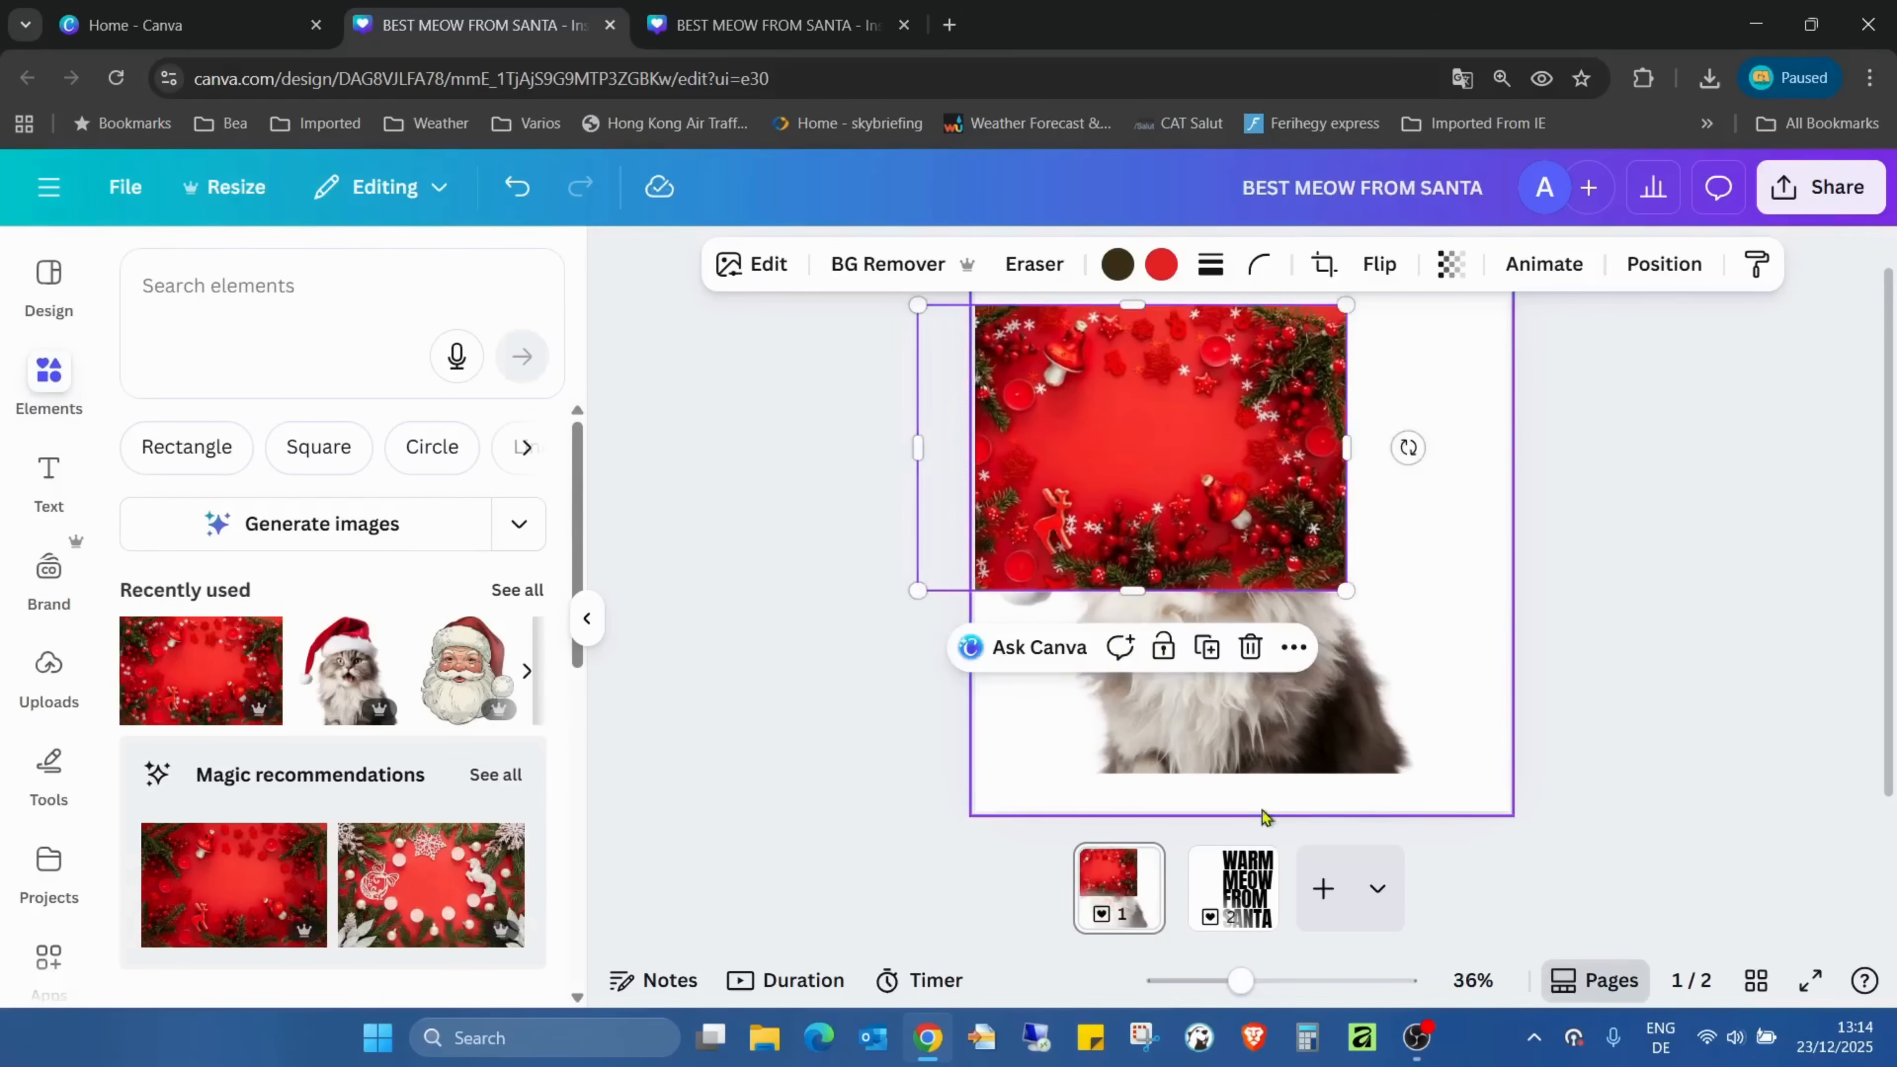
pyautogui.moveTo(1241, 982); pyautogui.dragTo(1227, 986)
pyautogui.moveTo(1179, 516); pyautogui.dragTo(1157, 499)
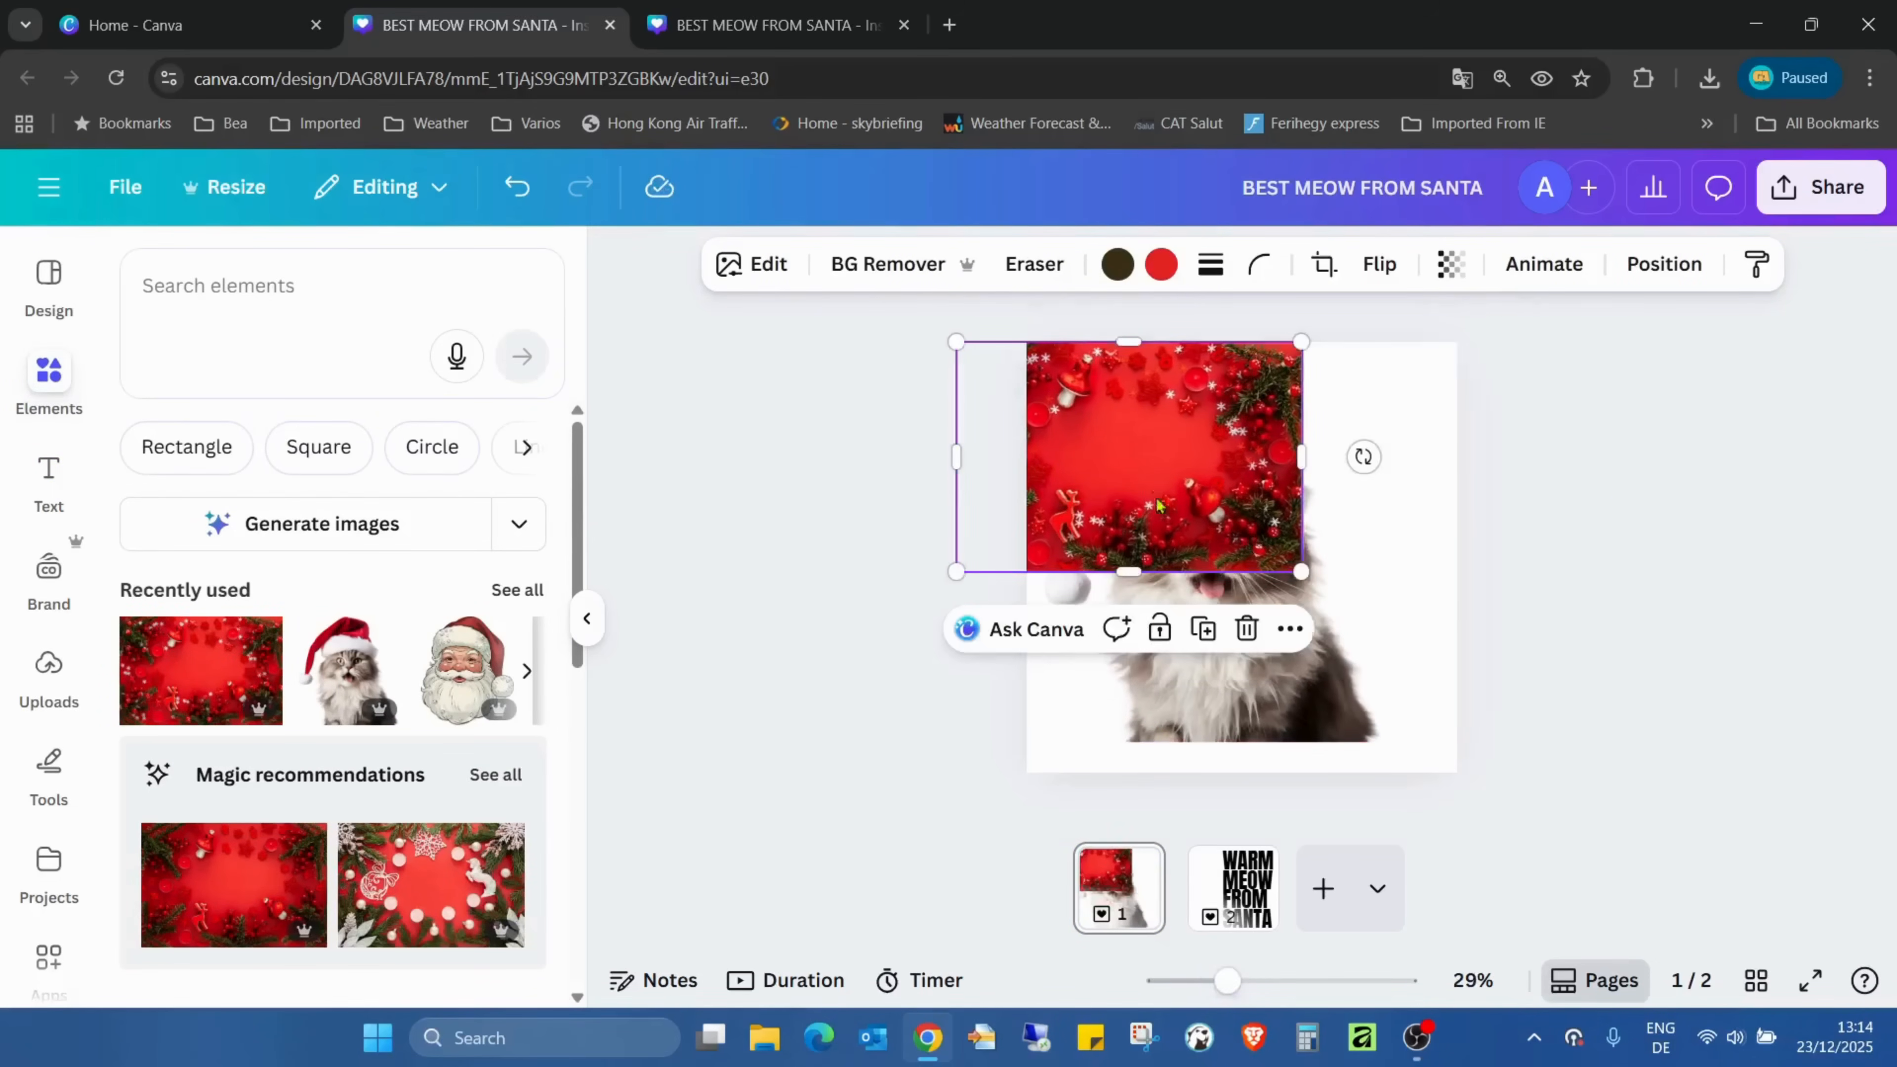
pyautogui.moveTo(1300, 571); pyautogui.dragTo(1601, 771)
pyautogui.moveTo(1274, 568); pyautogui.dragTo(1109, 547)
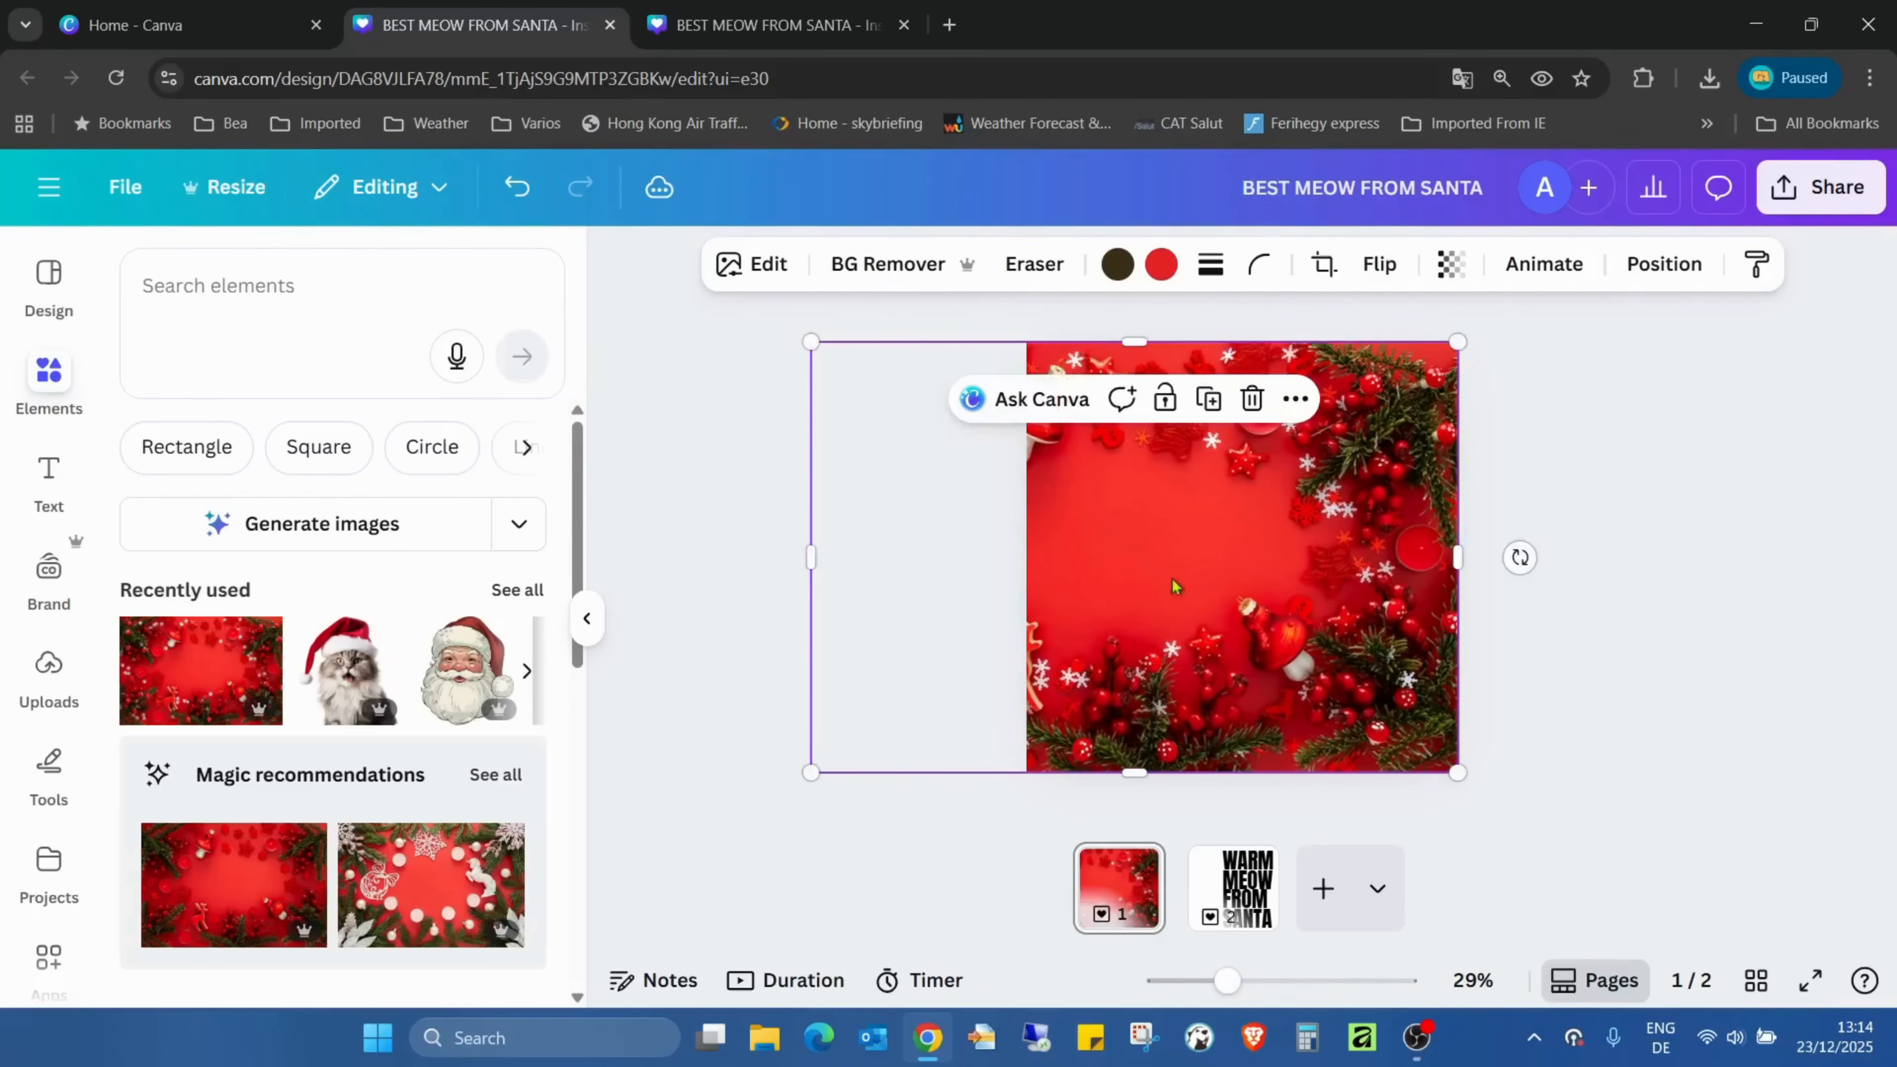
# Send the red Christmas image to the back, behind the cat.
pyautogui.rightClick(1098, 545)
pyautogui.moveTo(1300, 566)
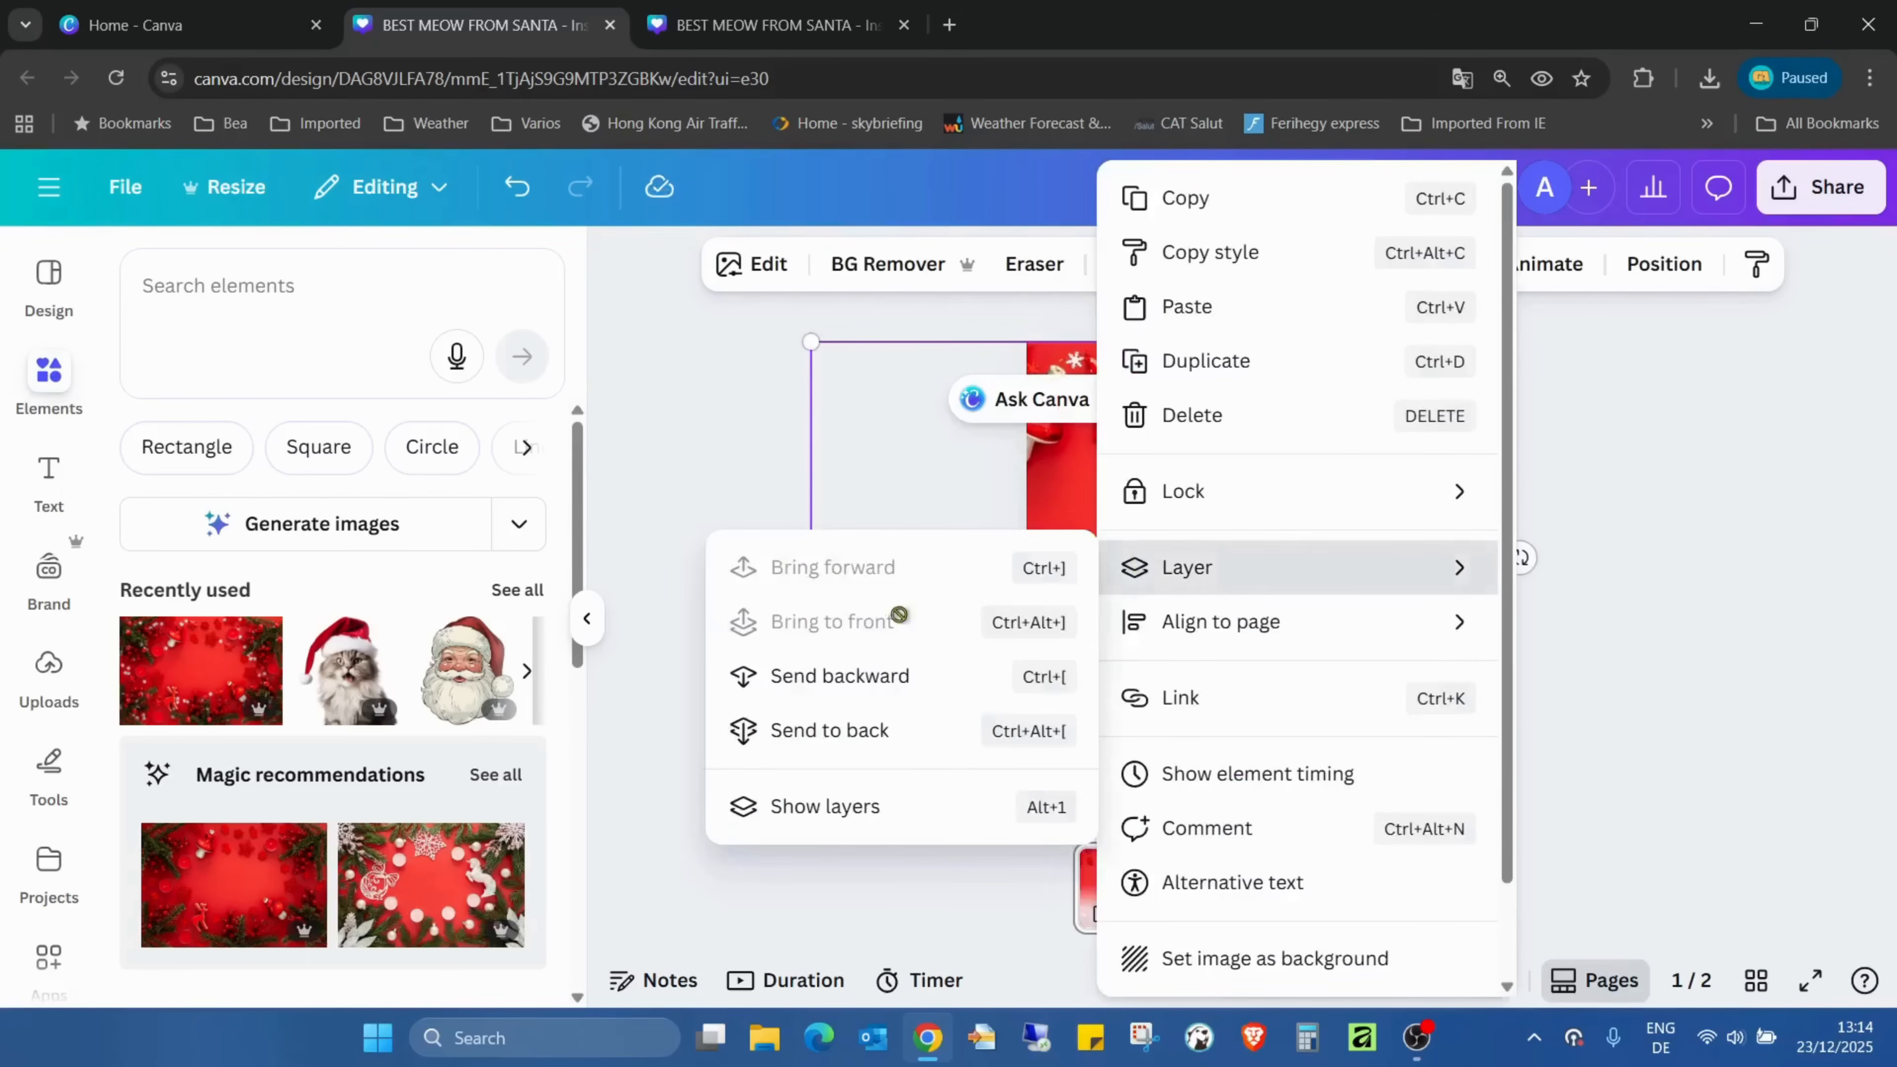
pyautogui.click(840, 755)
pyautogui.click(1709, 536)
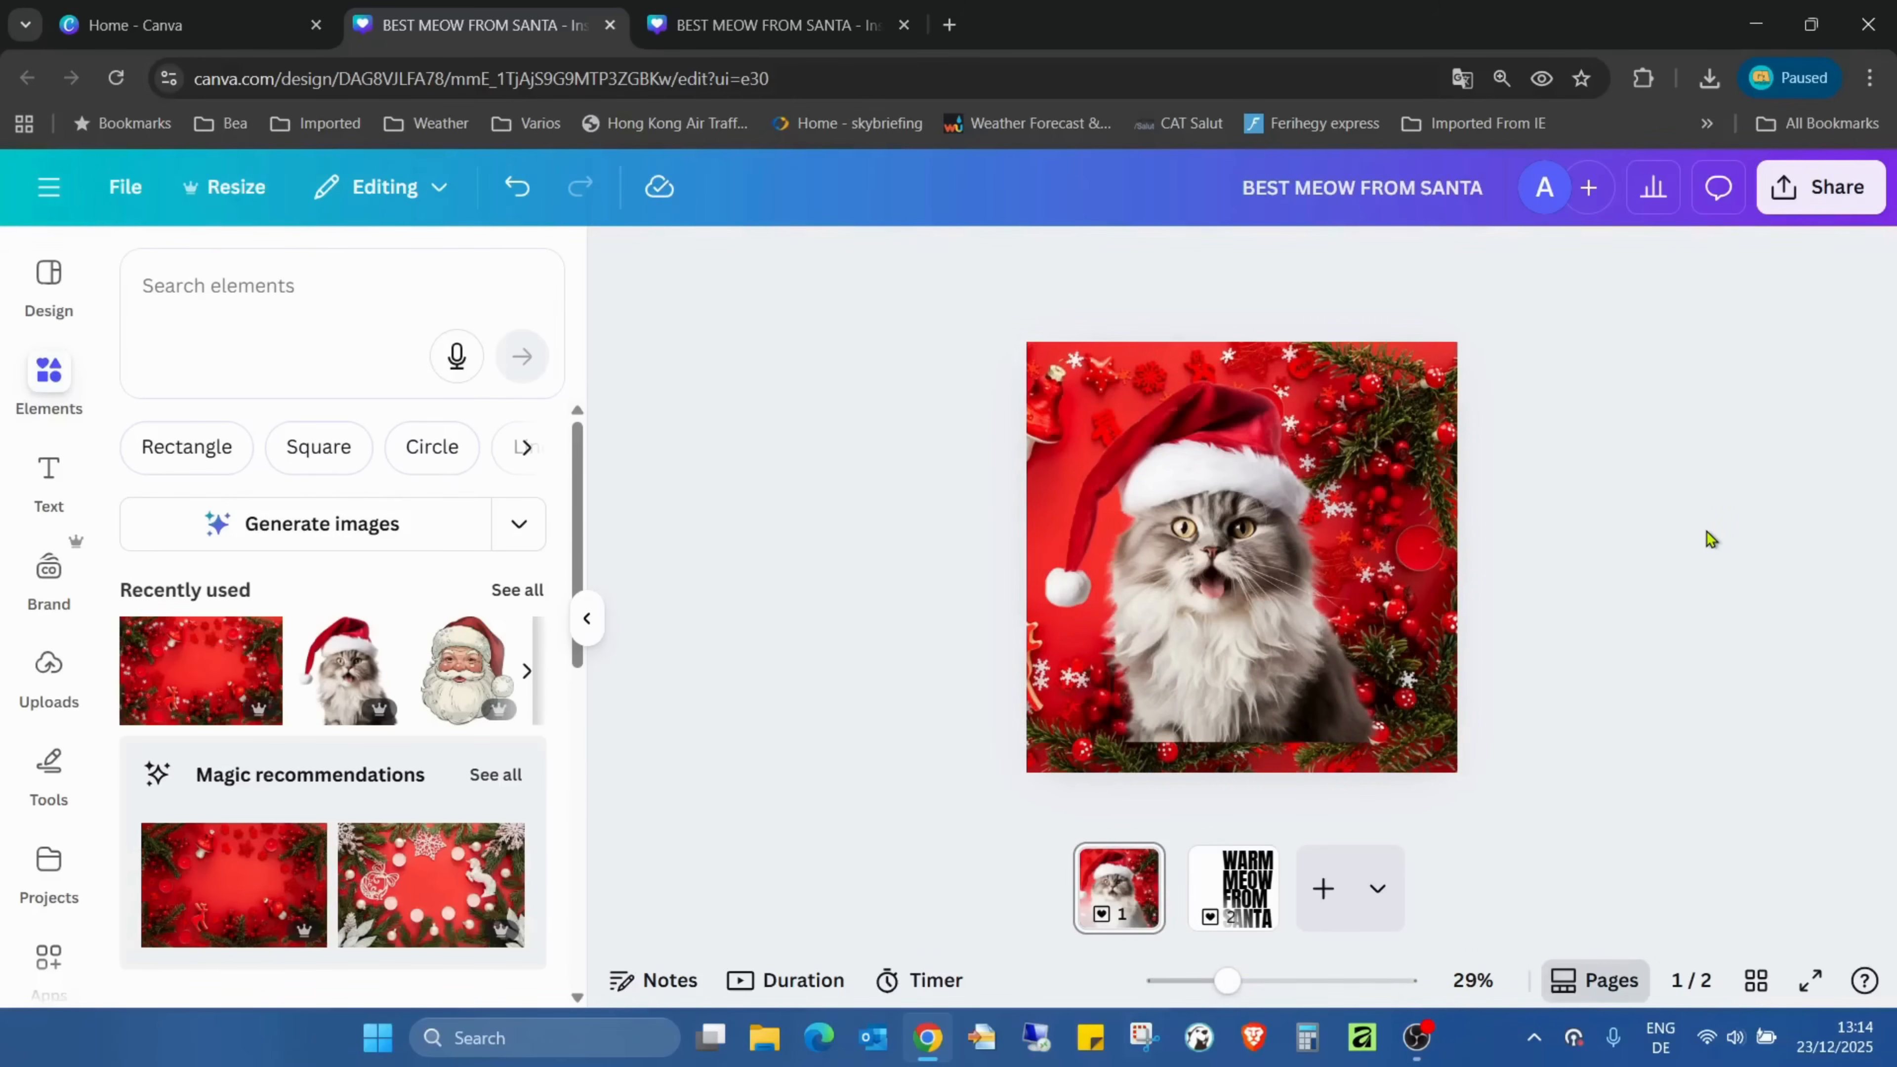
# Crop the red background image from its left side, leaving a white strip about one fifth of the page wide.
pyautogui.click(1246, 436)
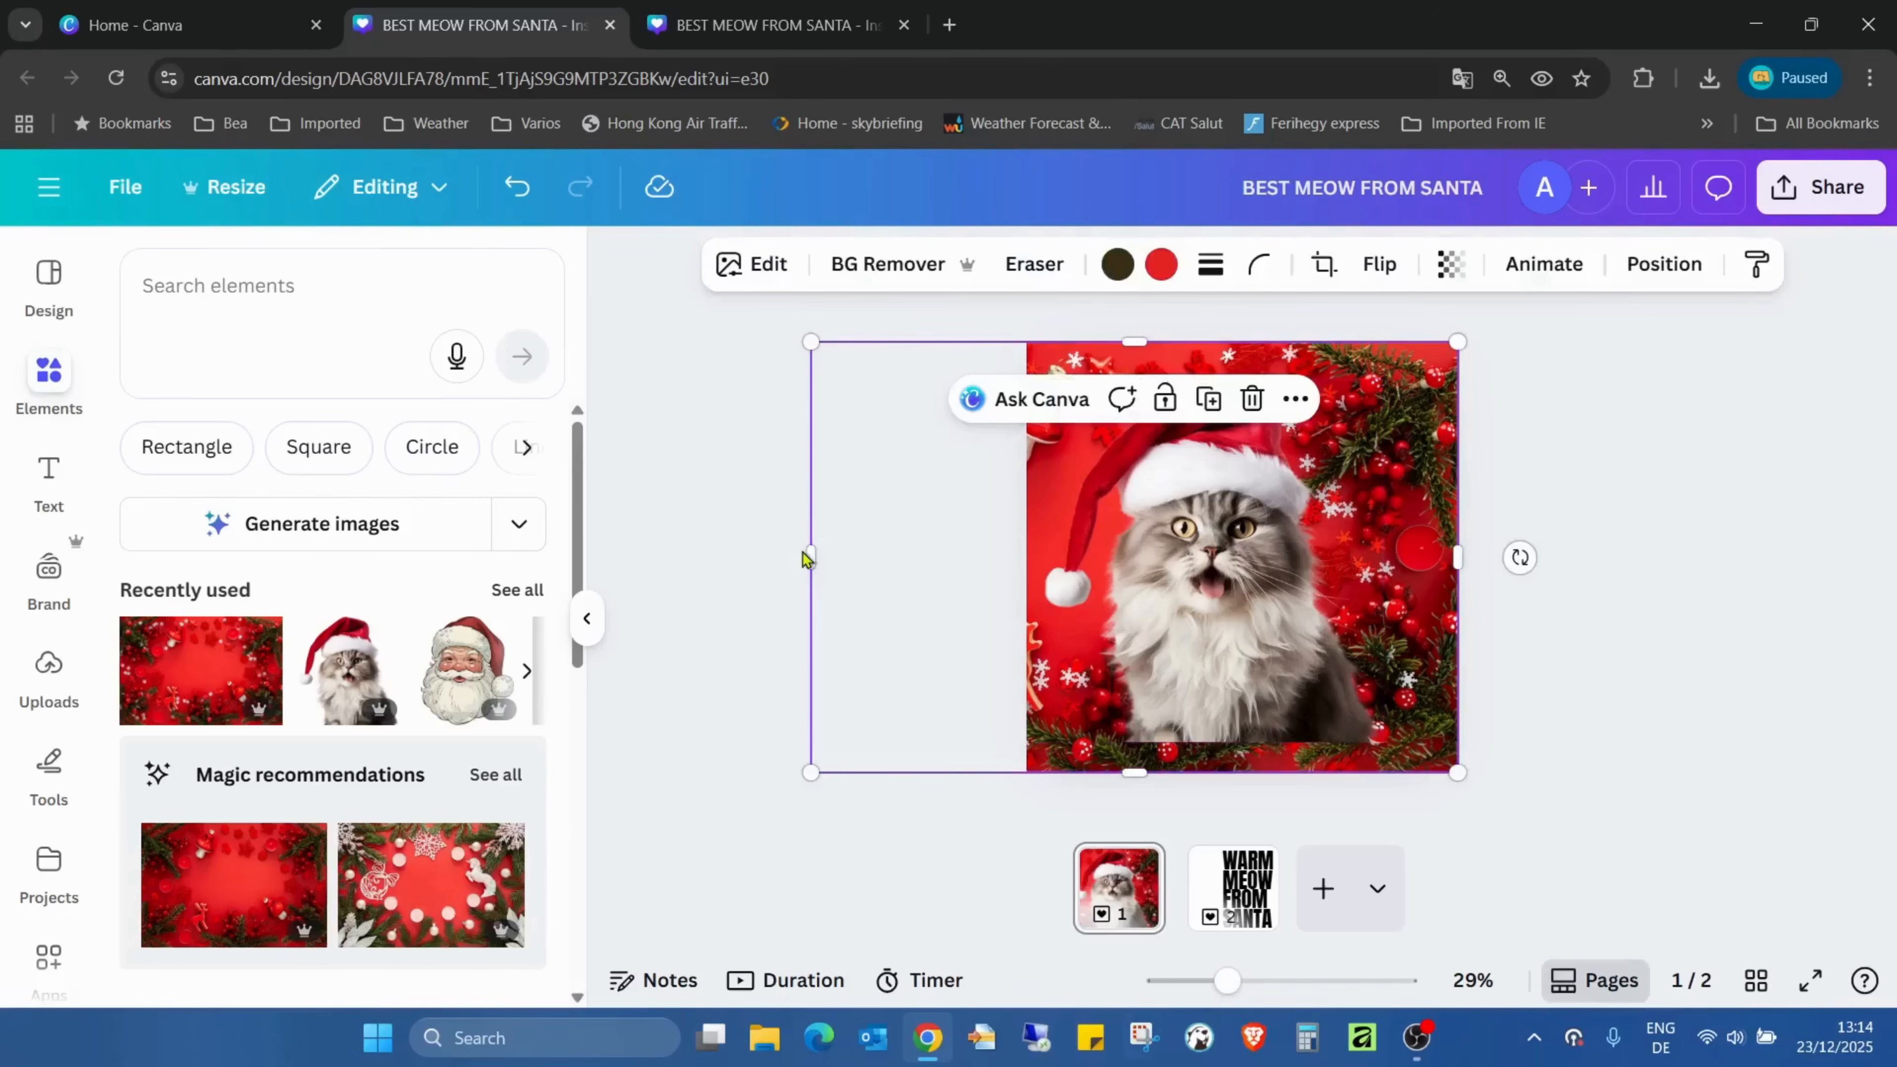
pyautogui.moveTo(809, 553); pyautogui.dragTo(1115, 529)
pyautogui.click(1747, 458)
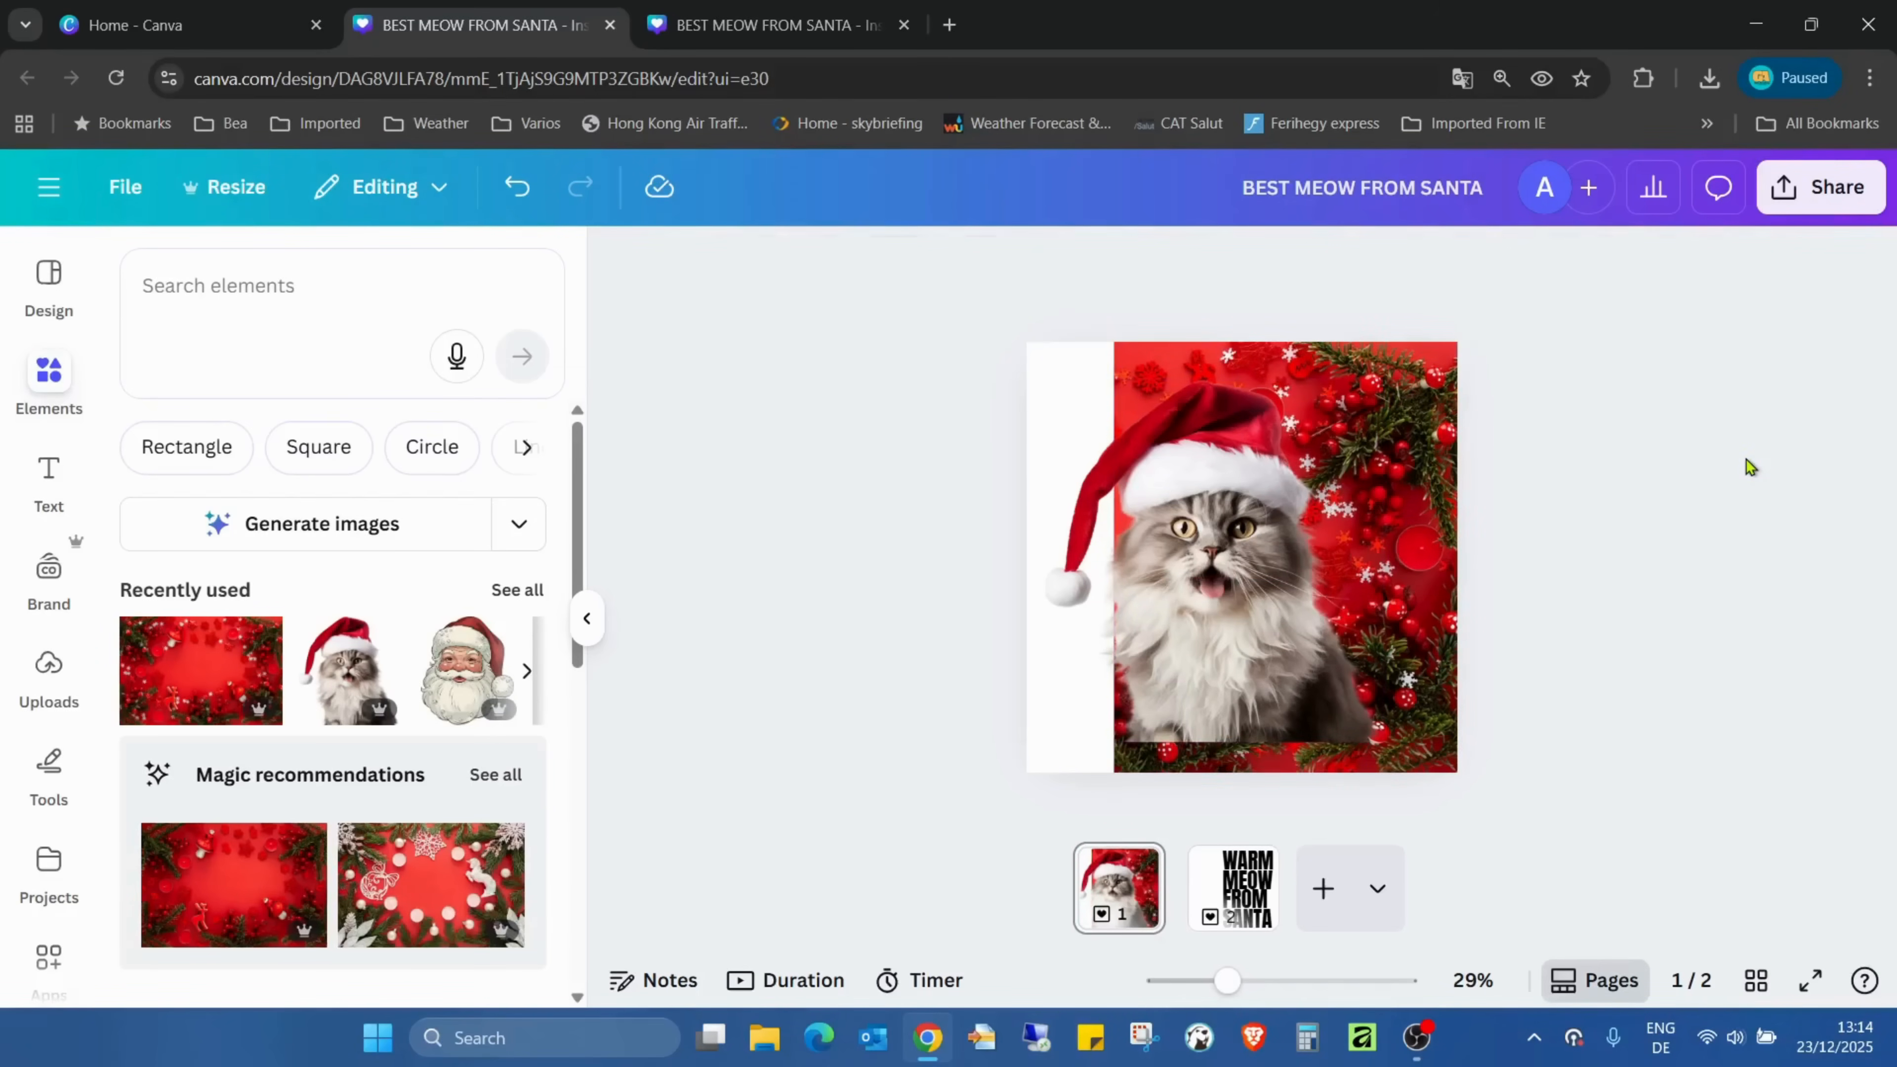
# Download only page 1, the cat with the red background, as a PNG.
pyautogui.click(1832, 190)
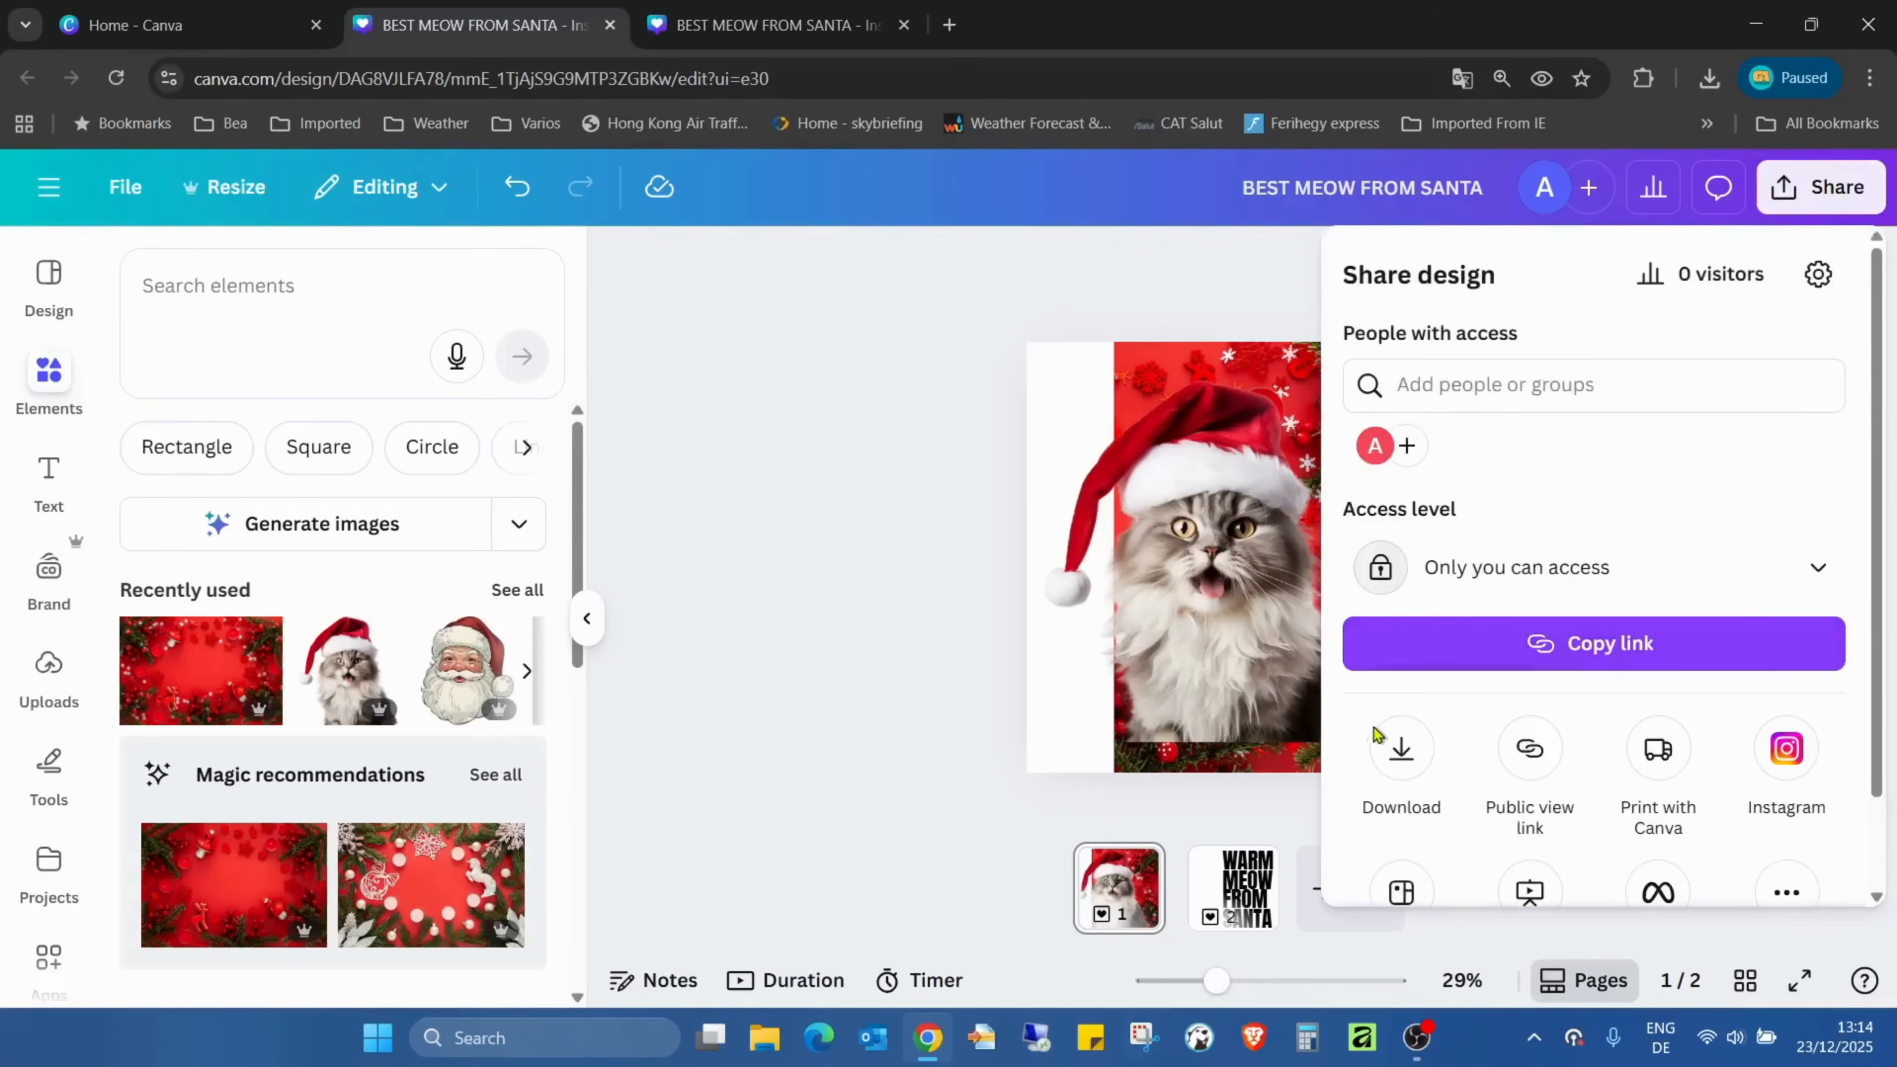
pyautogui.click(1403, 751)
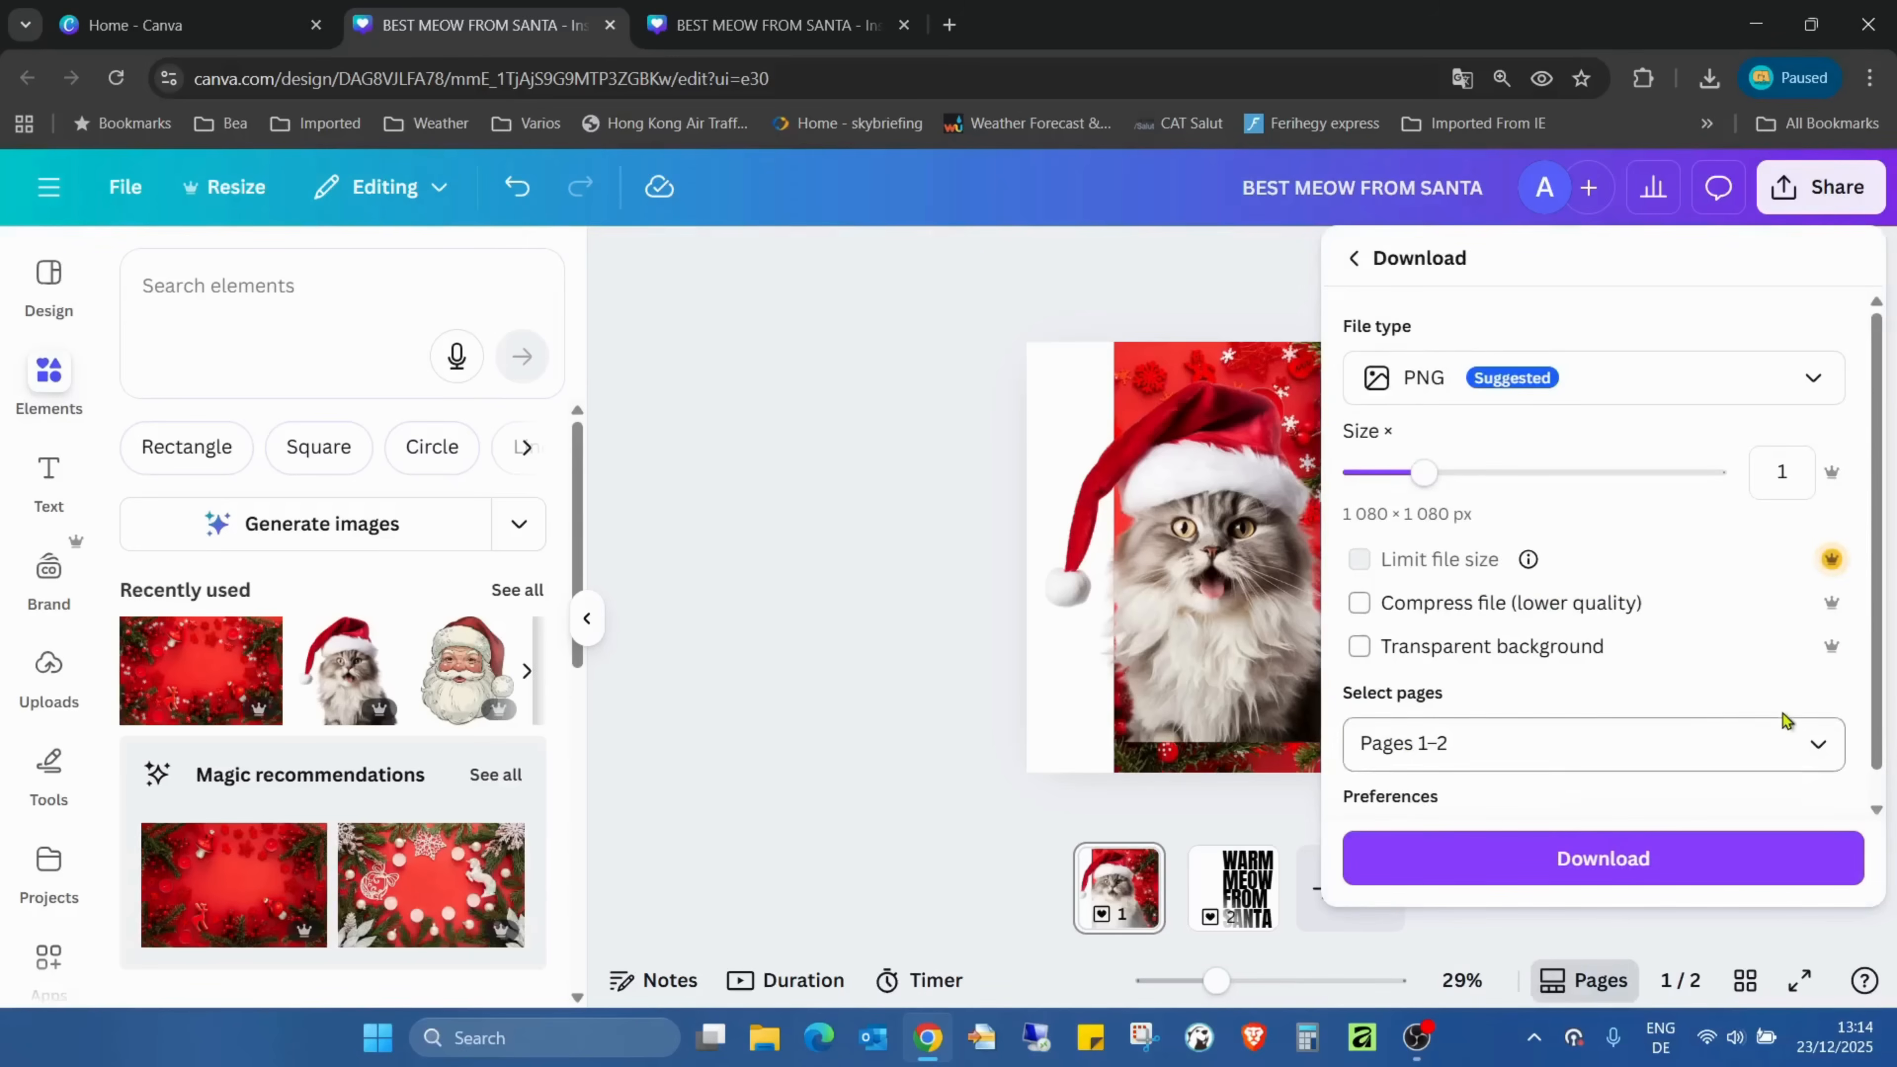
pyautogui.click(1808, 742)
pyautogui.click(1381, 580)
pyautogui.click(1487, 662)
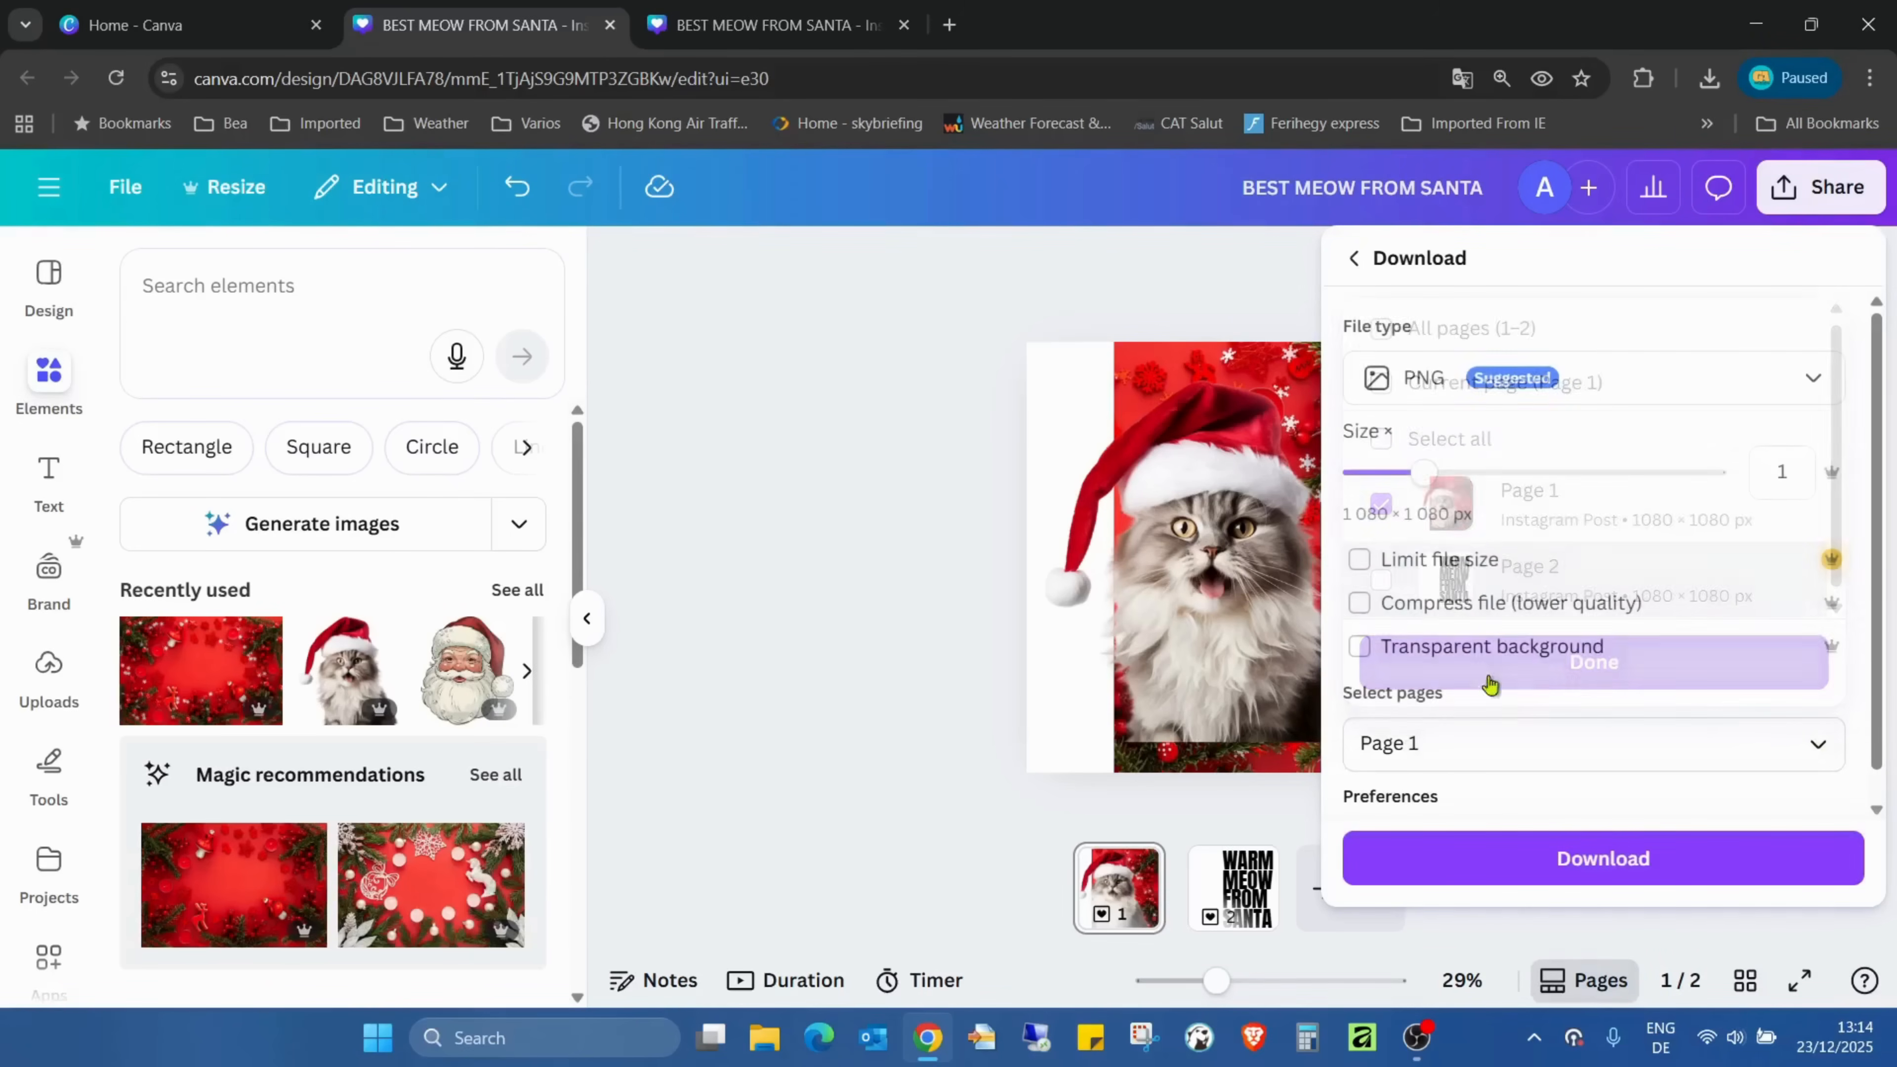
pyautogui.click(1606, 858)
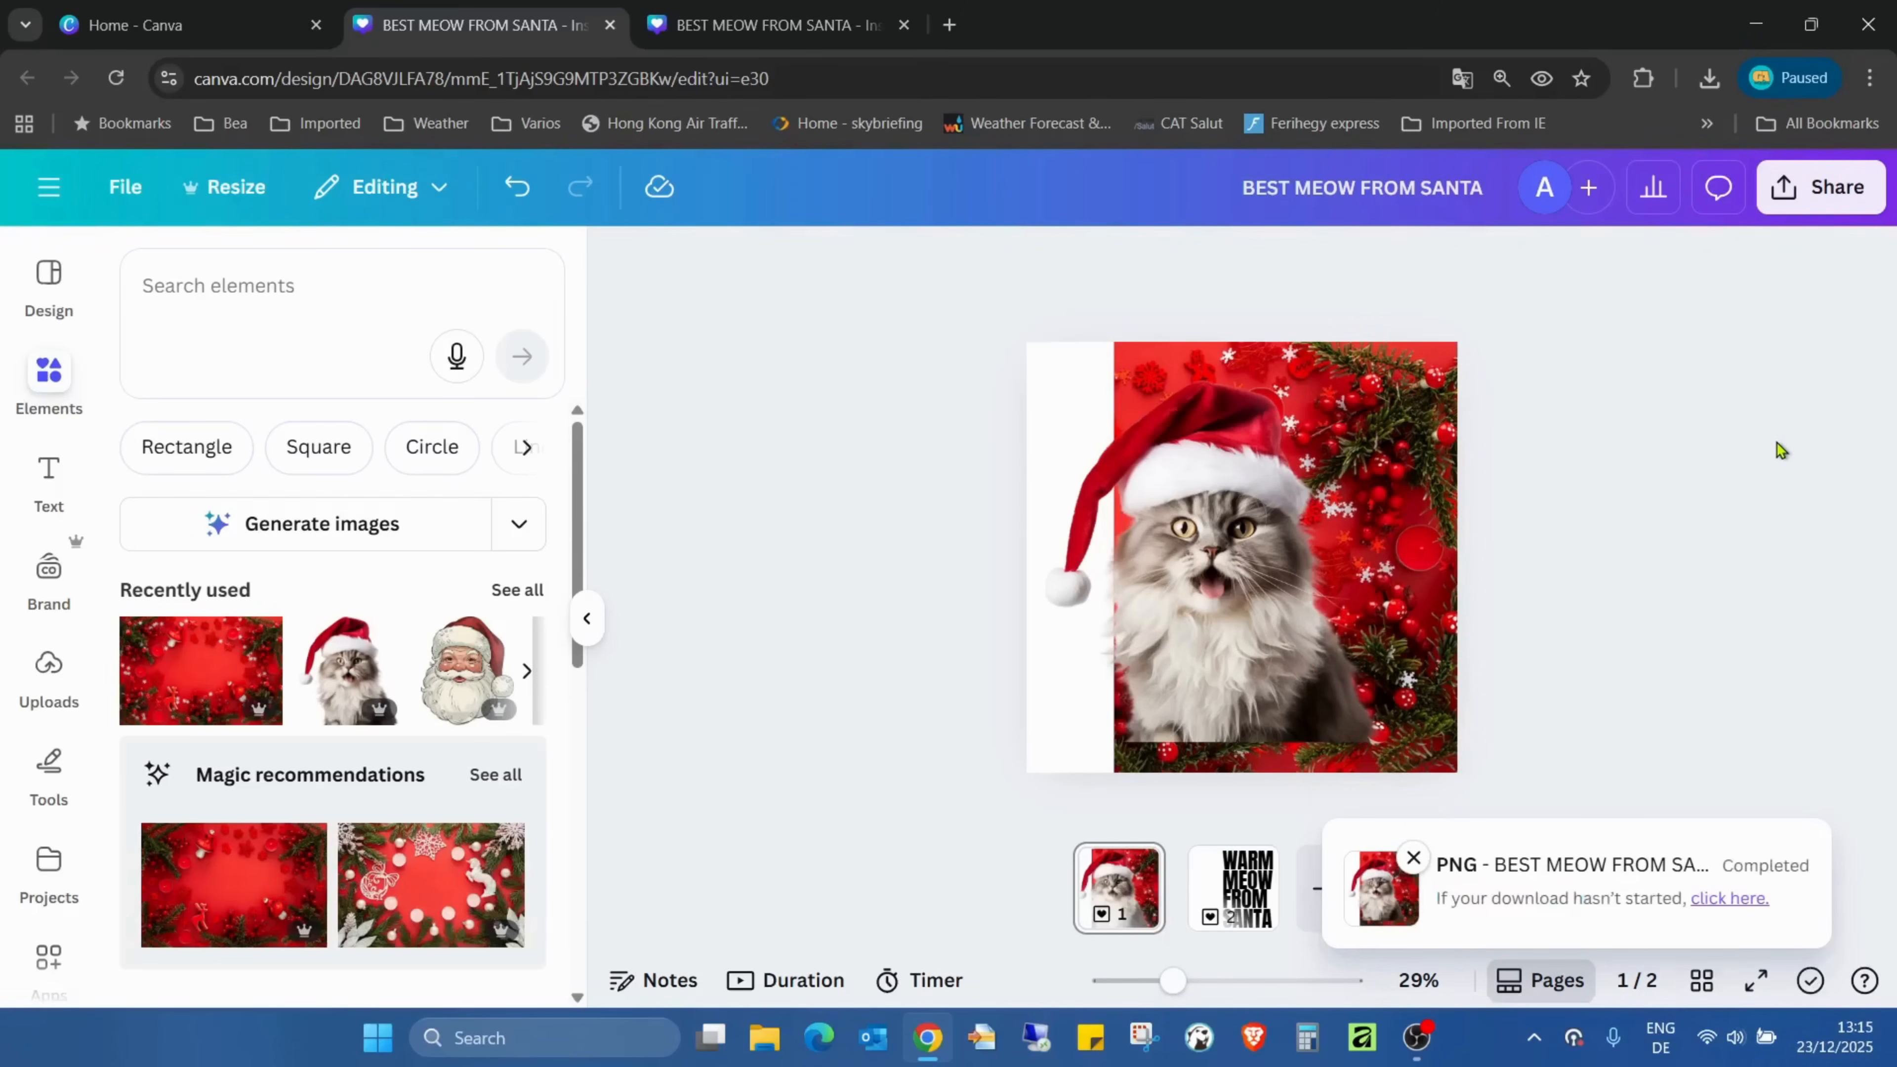
# Download only page 2, the heading text, as a PNG.
pyautogui.click(1785, 191)
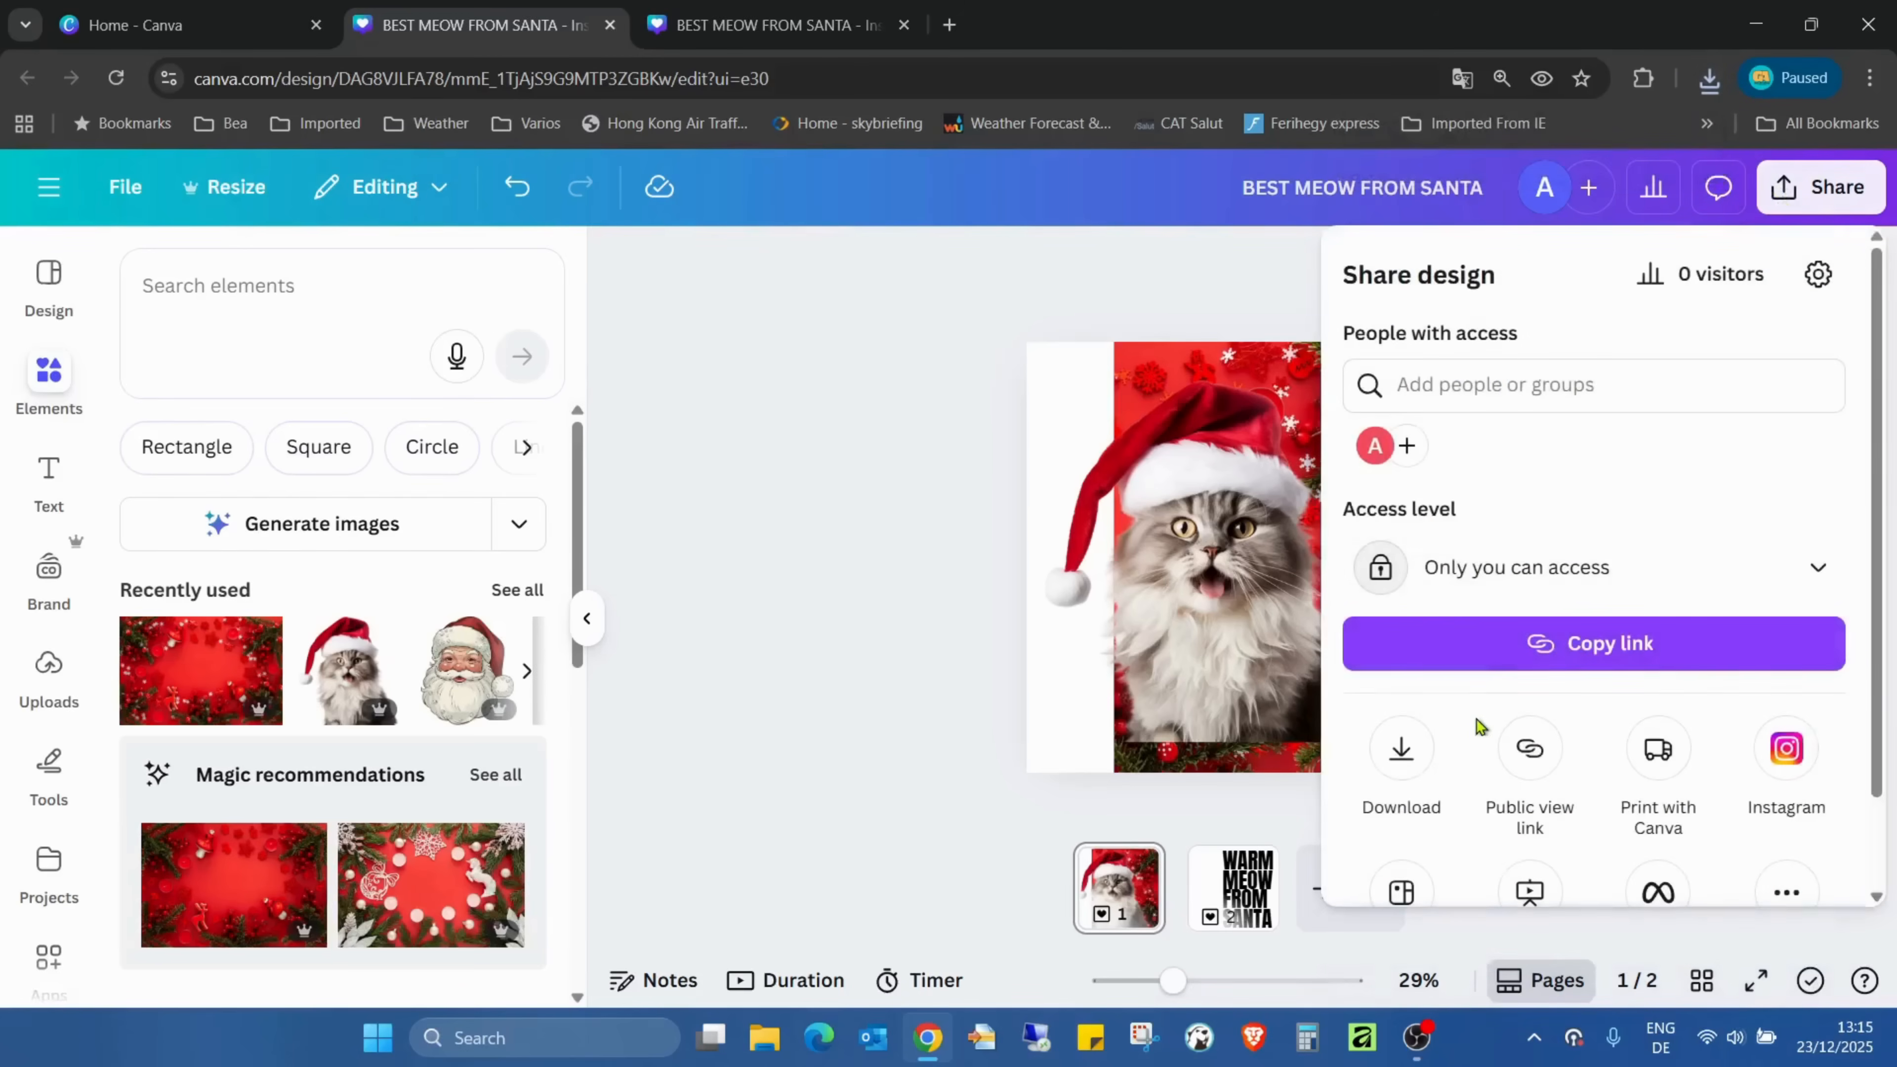
pyautogui.click(1415, 781)
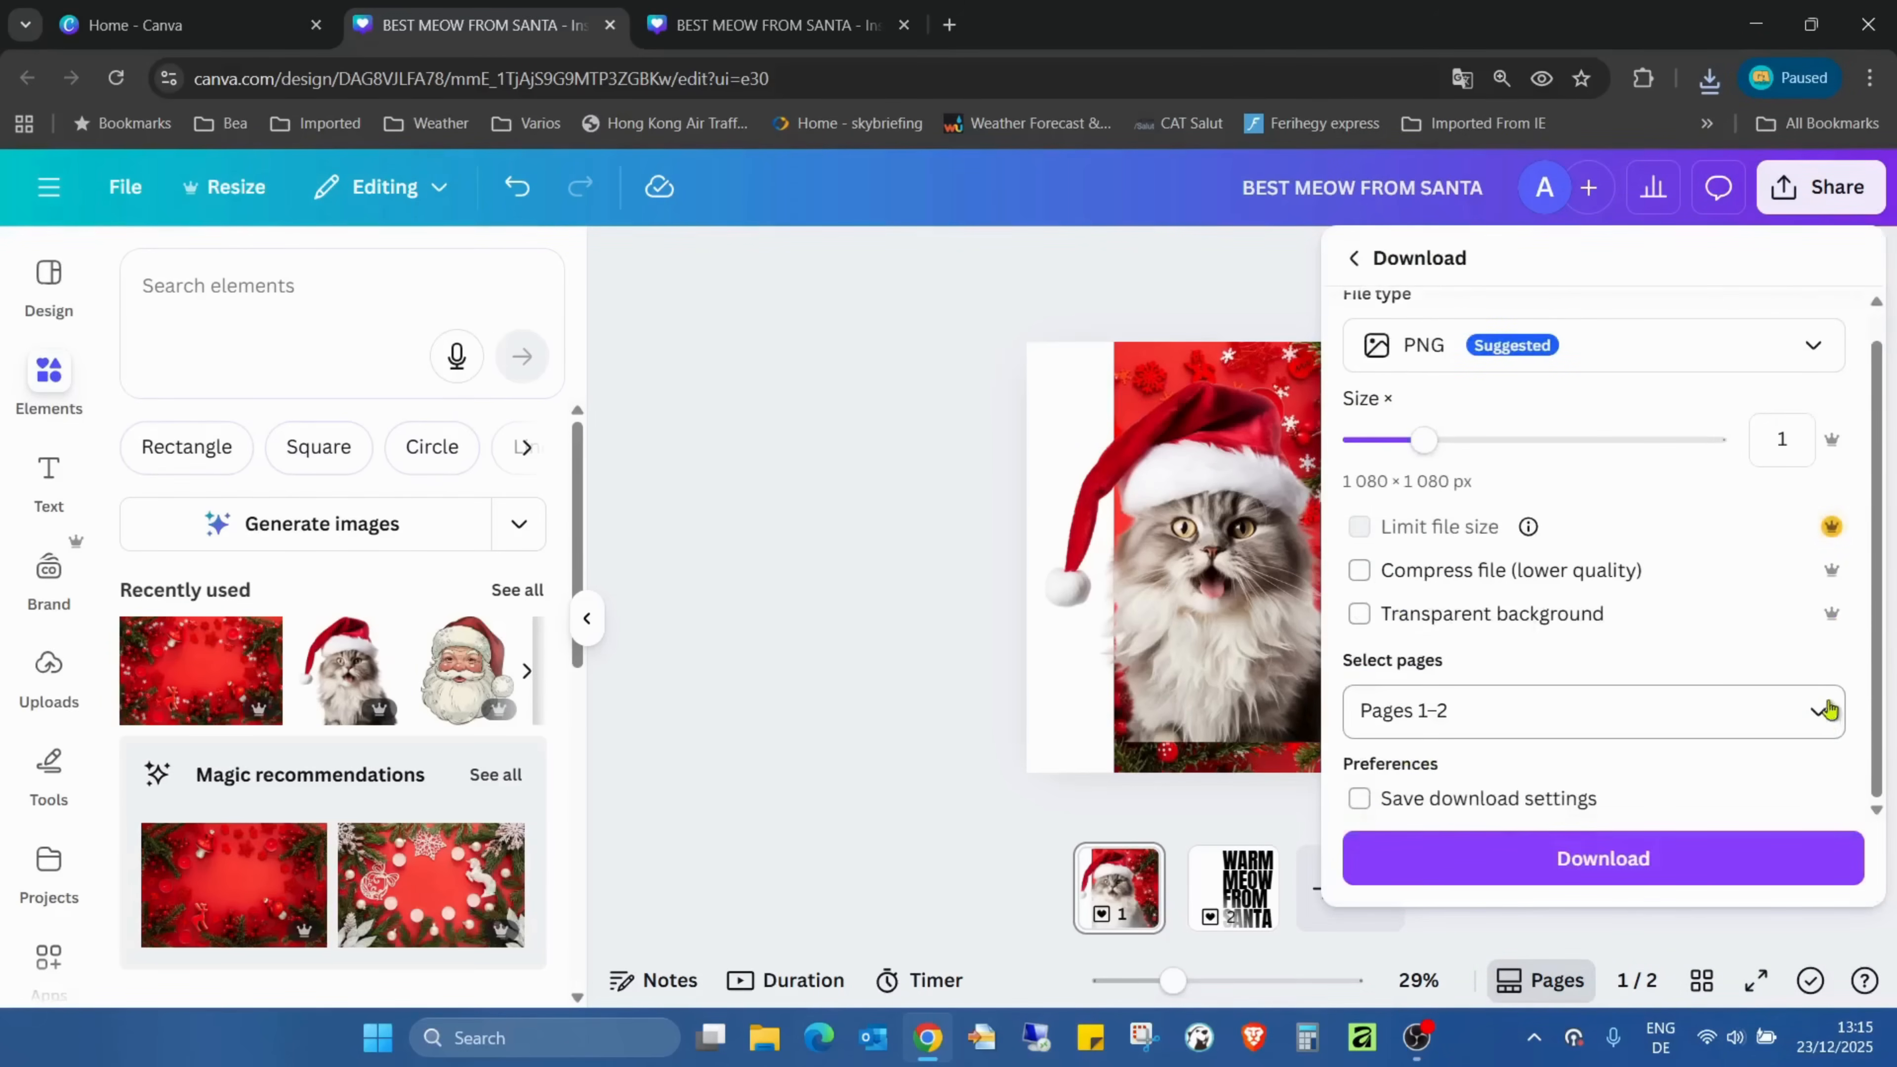
pyautogui.click(1823, 714)
pyautogui.click(1351, 502)
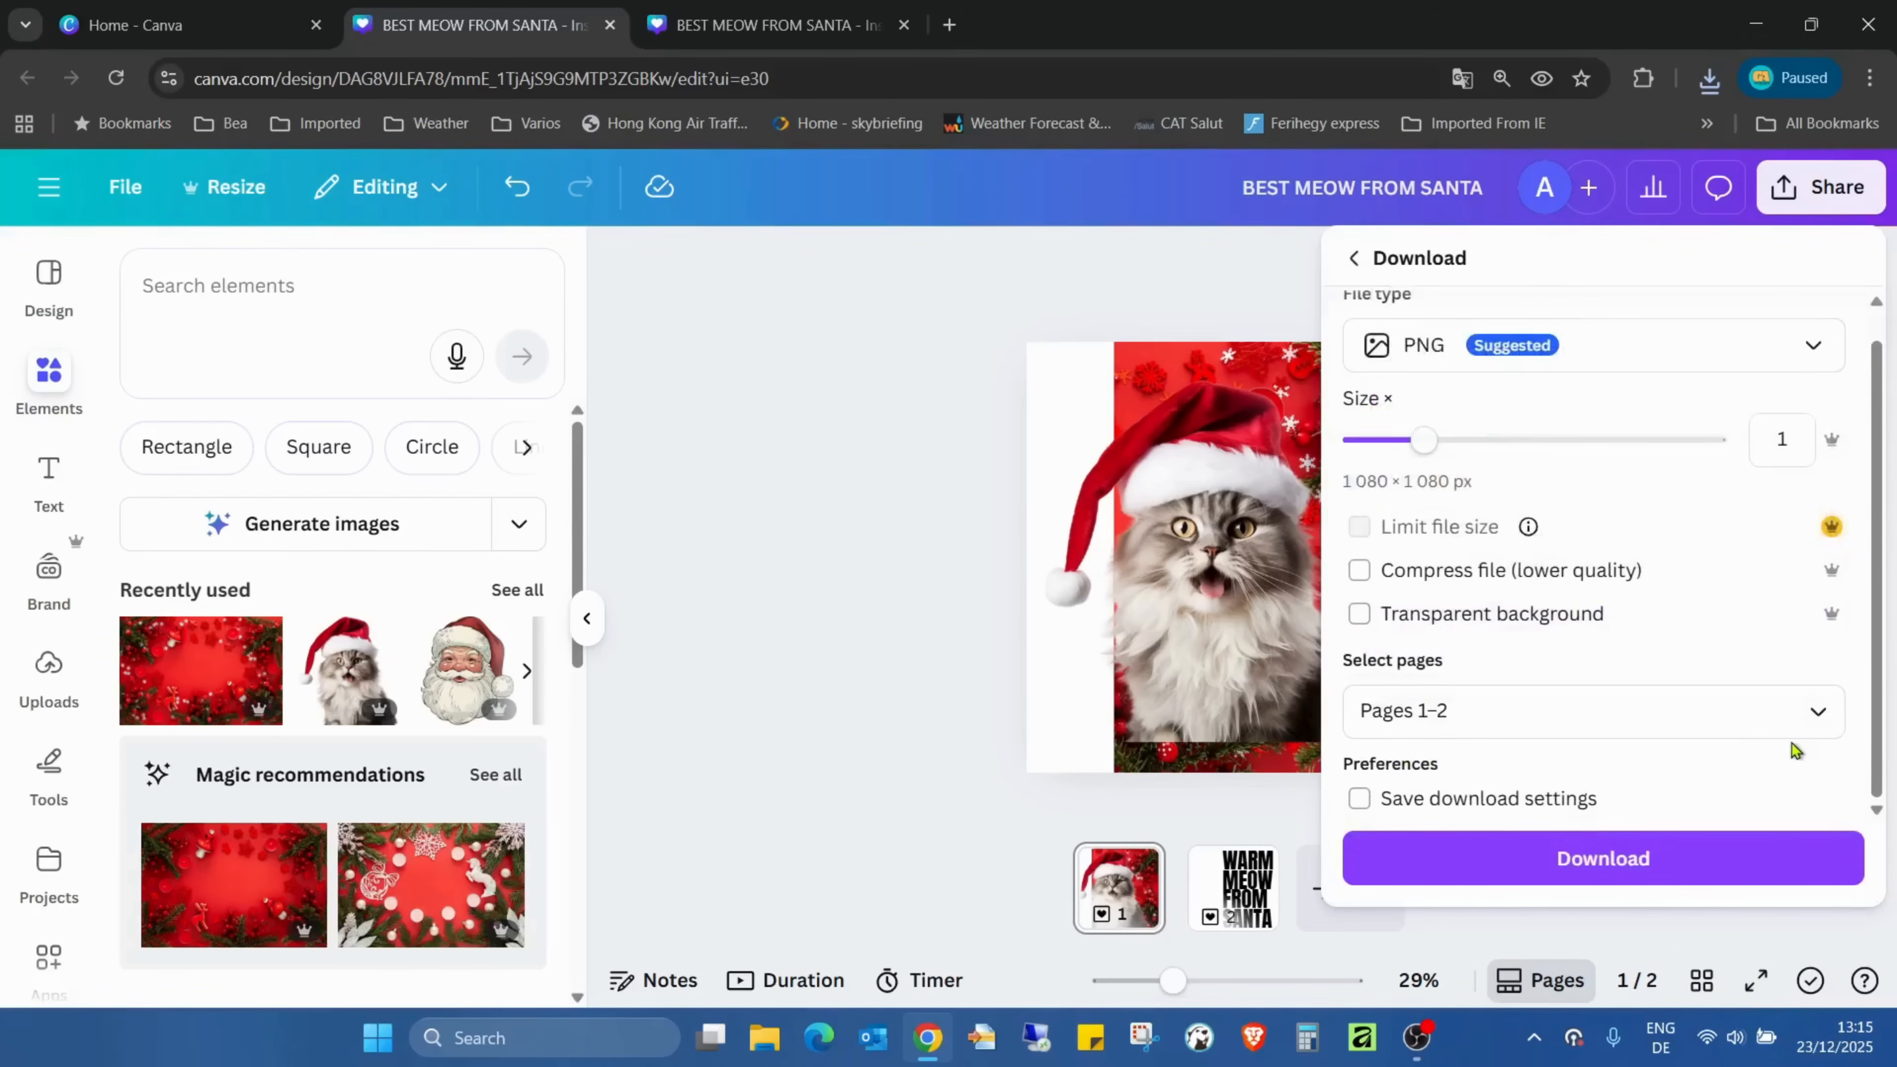
pyautogui.click(1532, 706)
pyautogui.click(1381, 470)
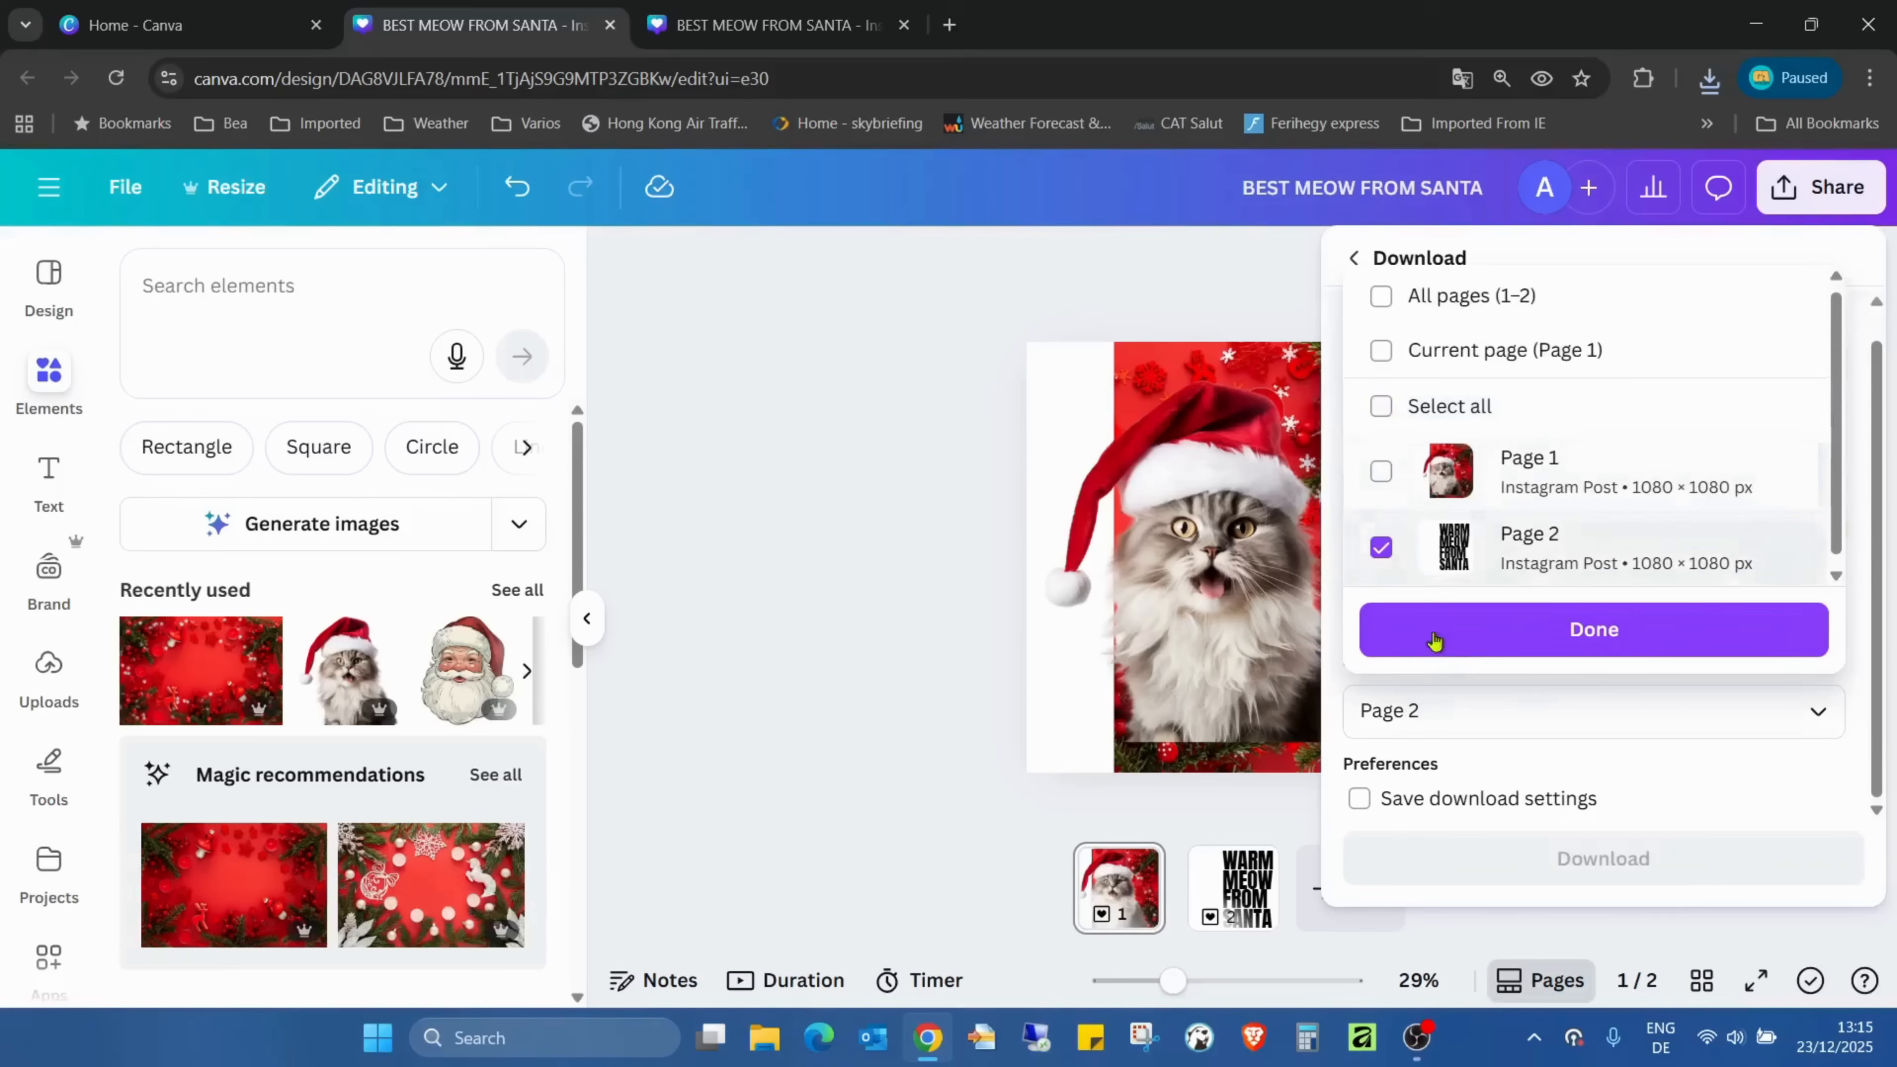
pyautogui.click(1480, 651)
pyautogui.click(1511, 858)
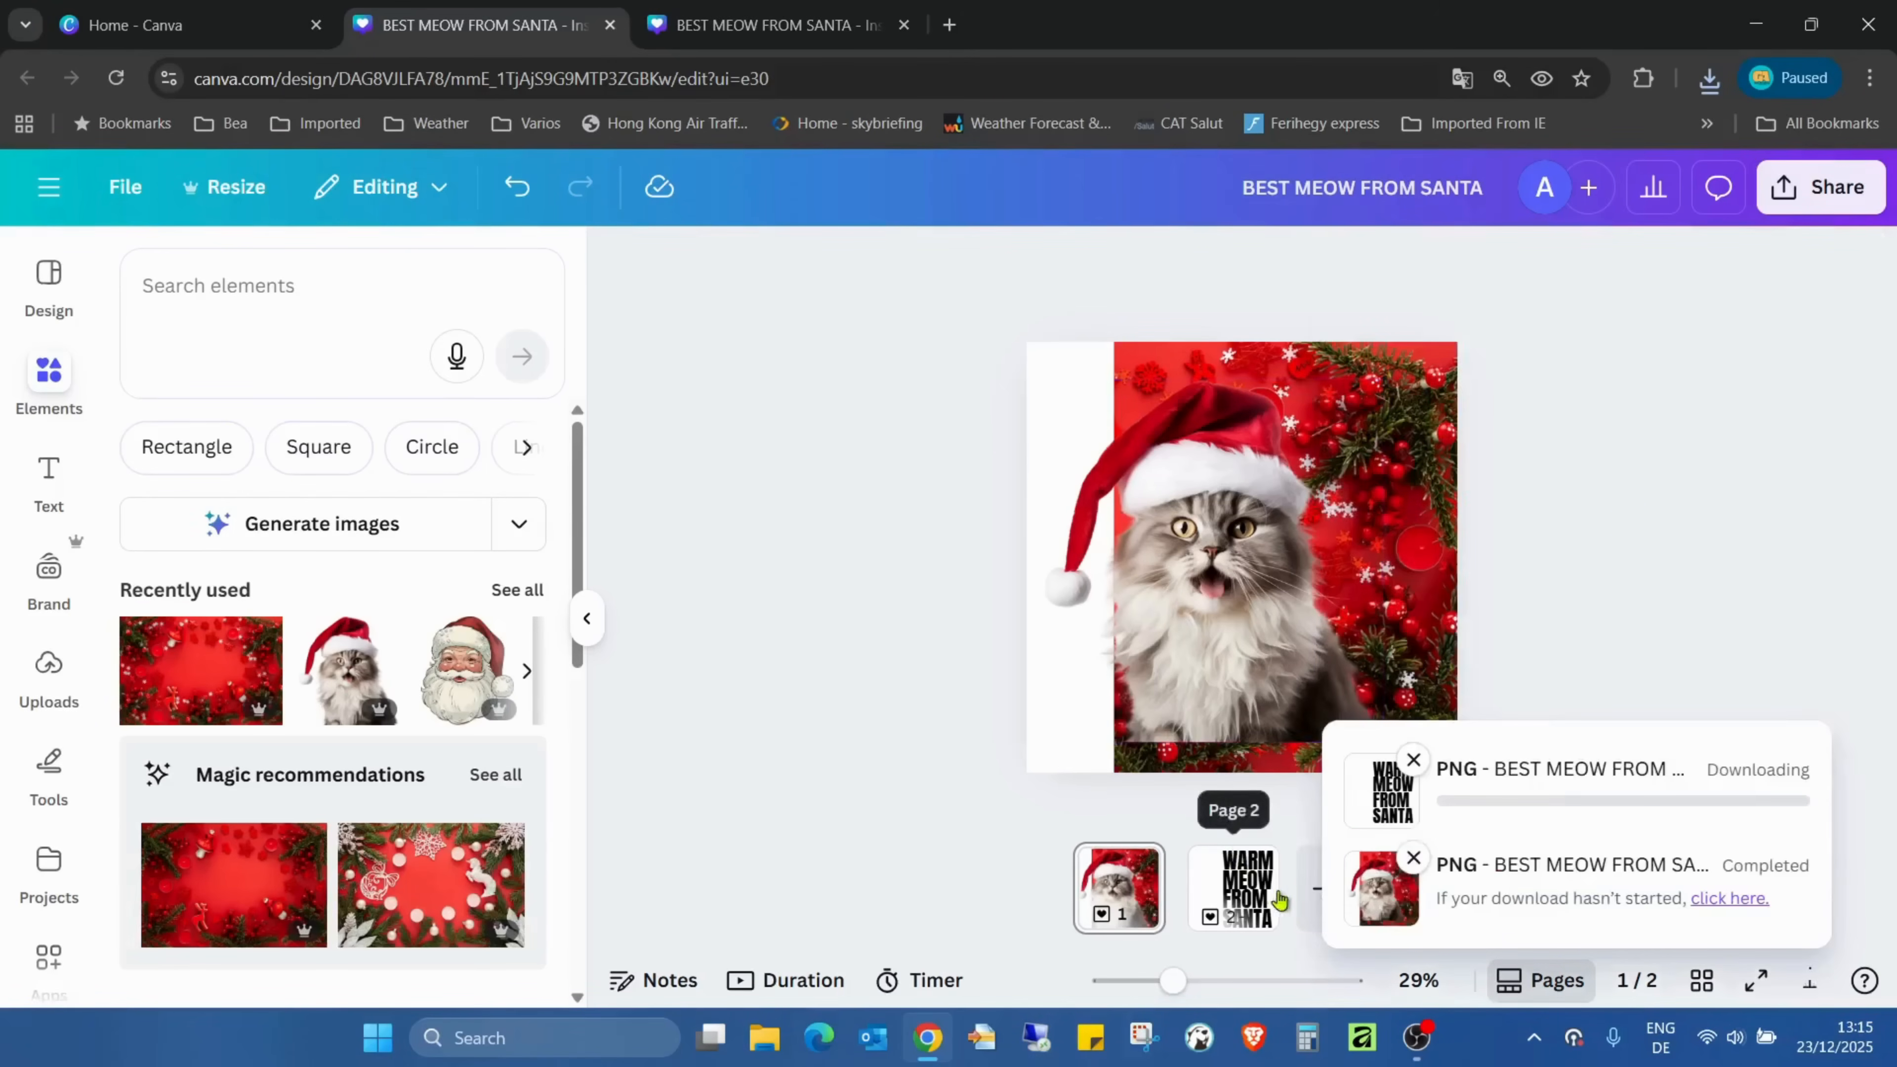
# Add a third page and place the downloaded cat image BEST MEOW FROM SANTA (2).png in its upper left area.
pyautogui.click(1303, 901)
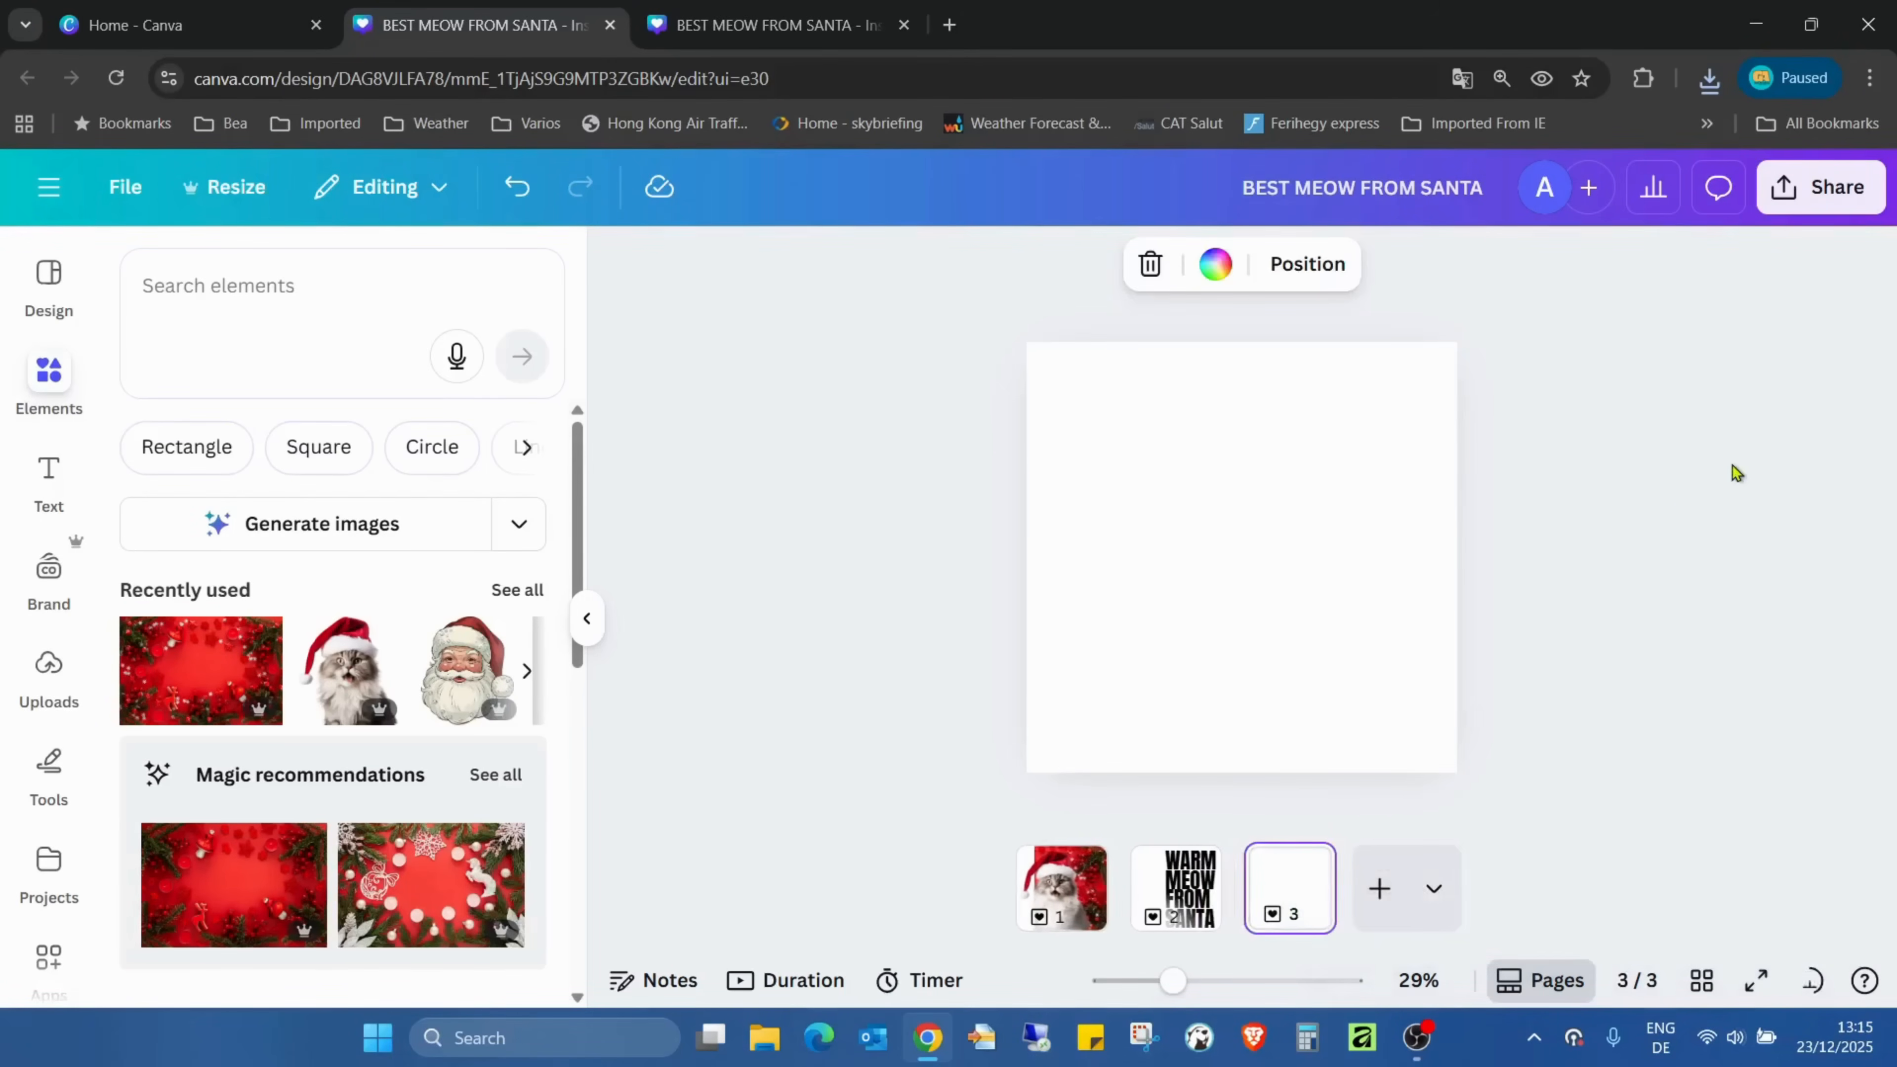
pyautogui.click(1710, 77)
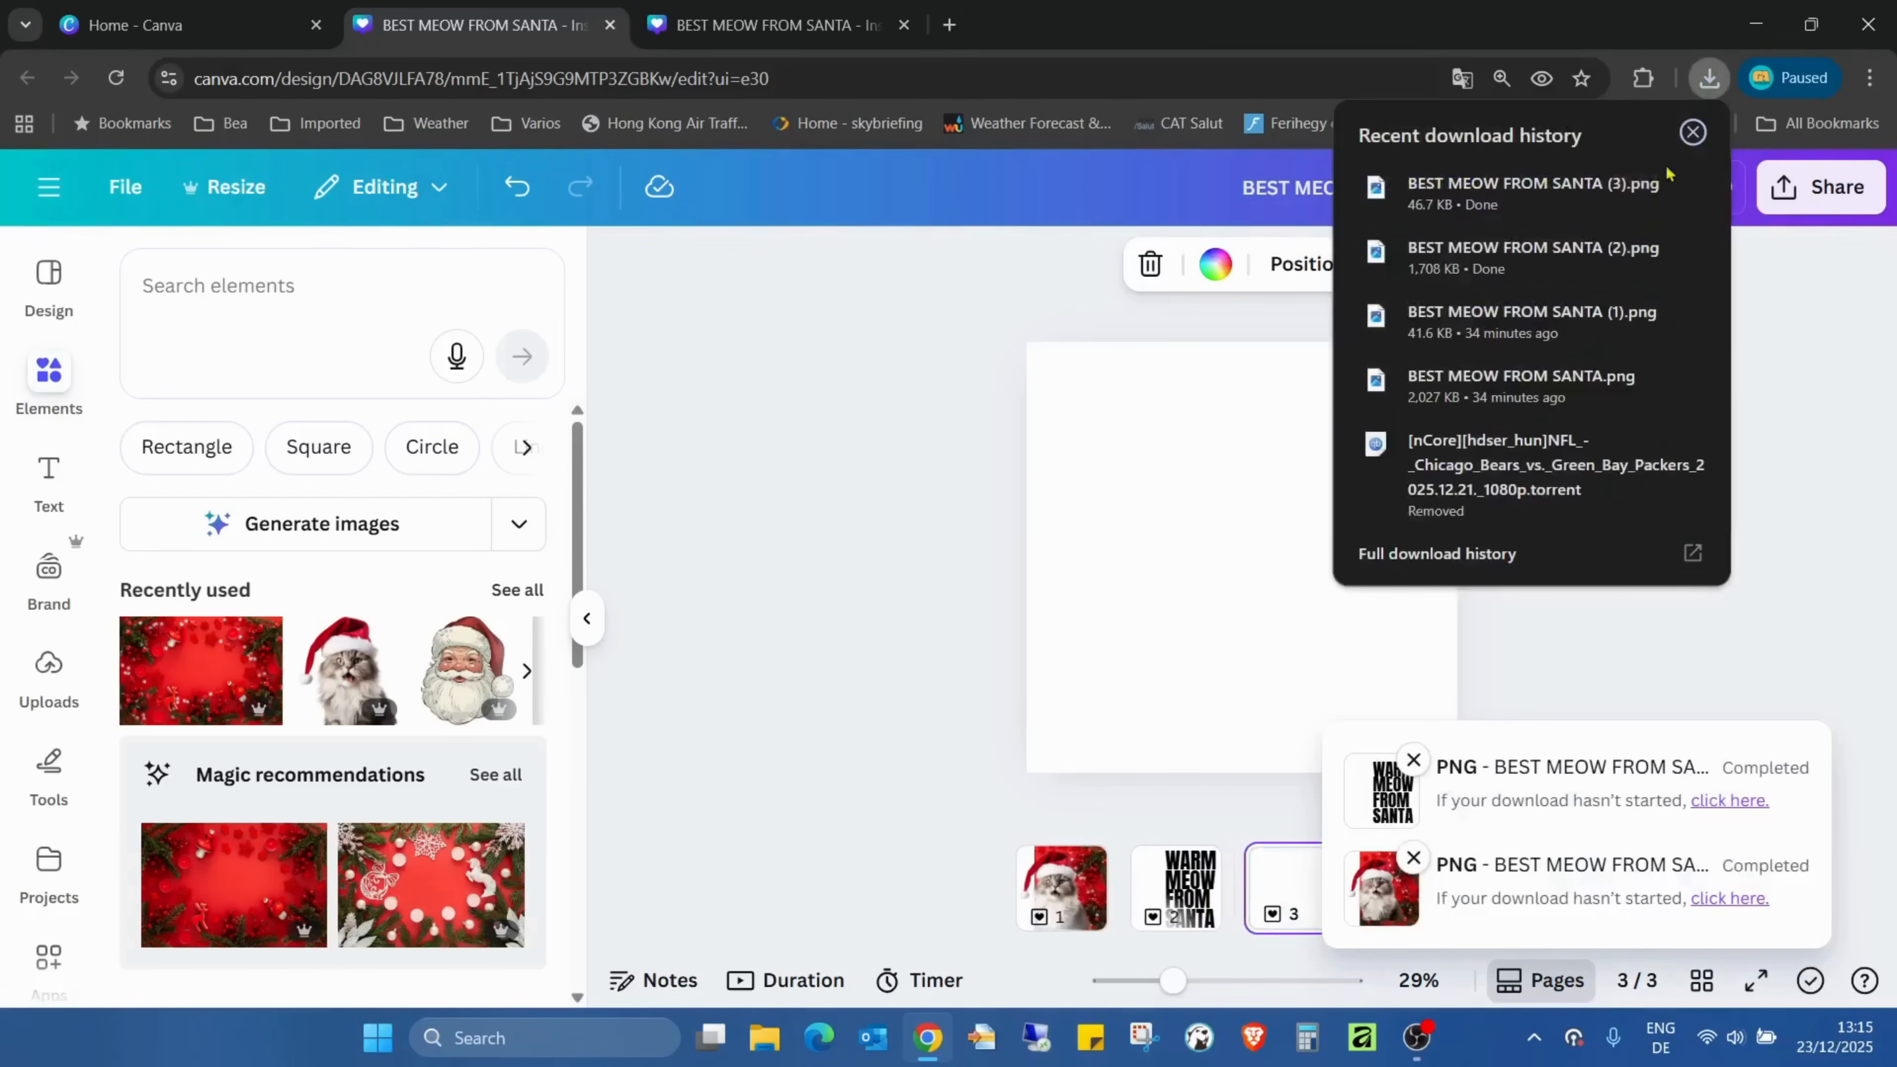
pyautogui.moveTo(1532, 254); pyautogui.dragTo(1098, 414)
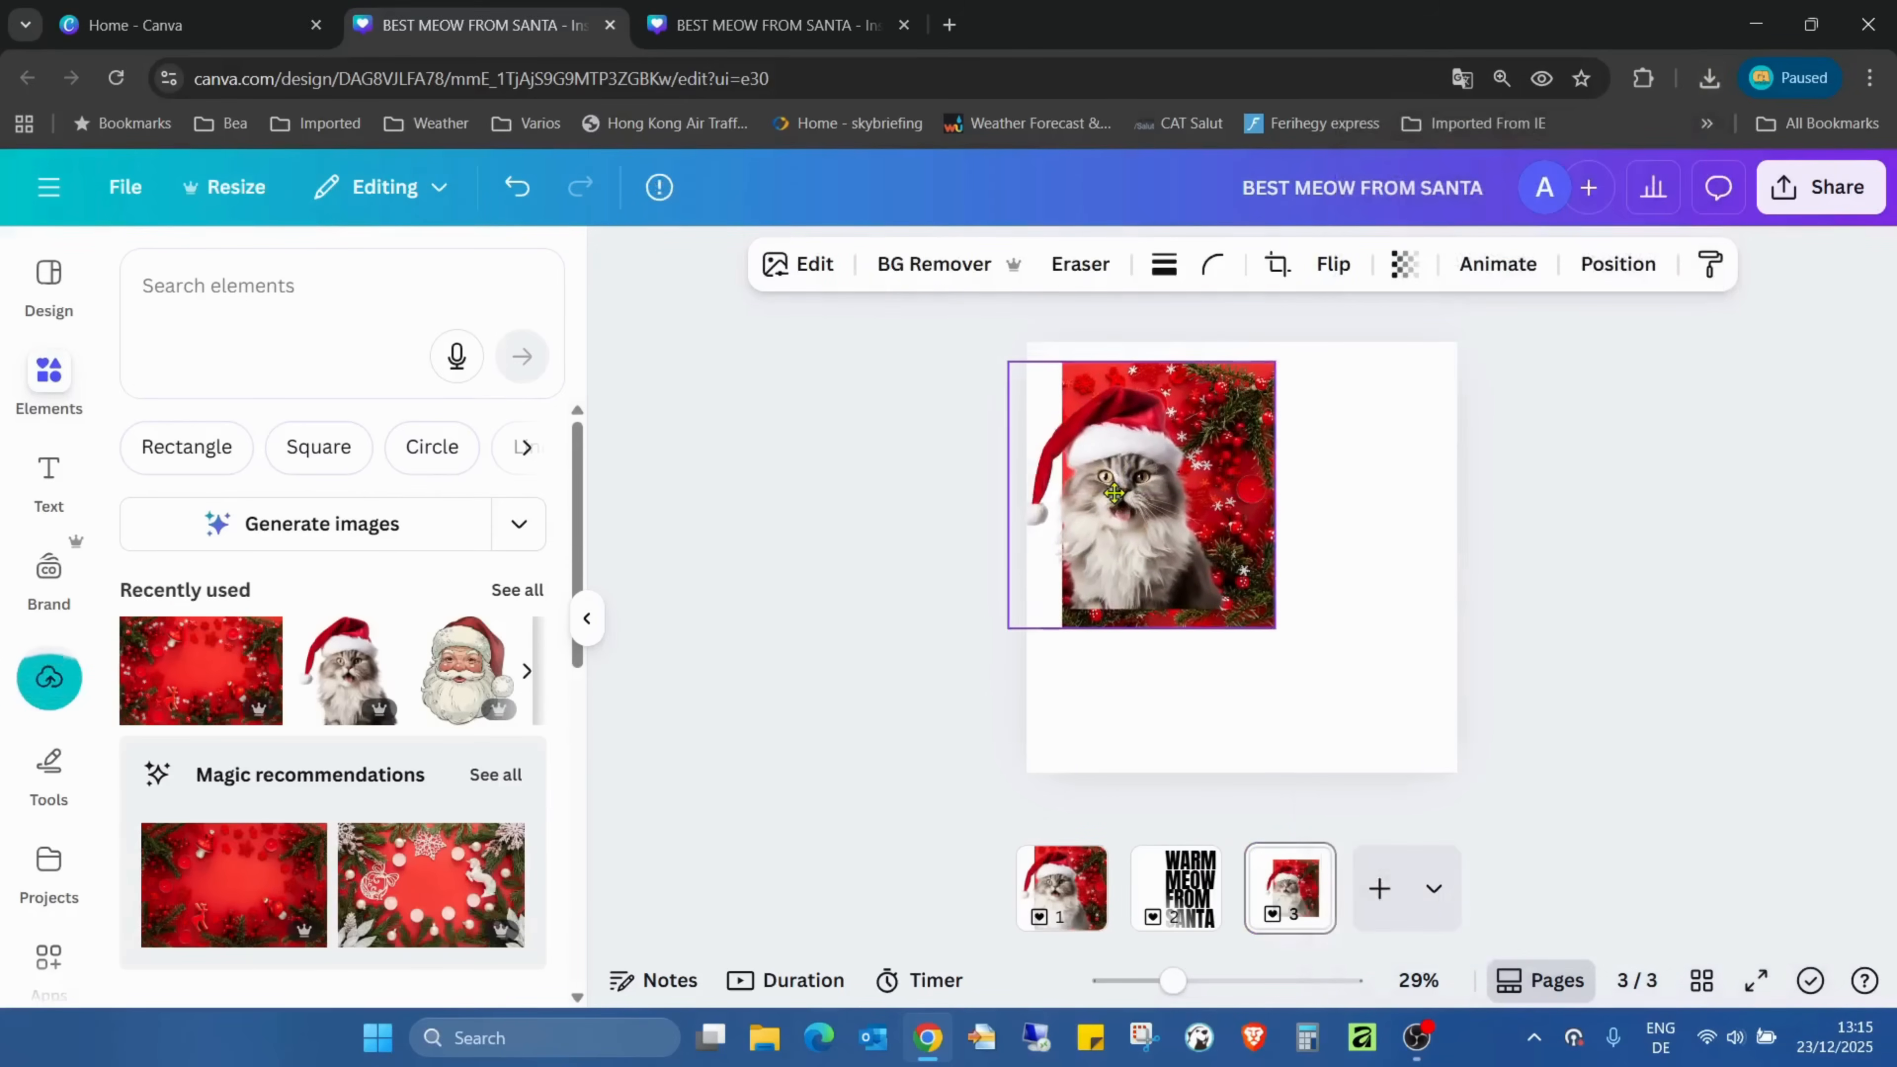
# Place the downloaded text image BEST MEOW FROM SANTA (3).png in page 3's lower right area, and add a blank fourth page.
pyautogui.click(1710, 78)
pyautogui.moveTo(1494, 318); pyautogui.dragTo(1390, 659)
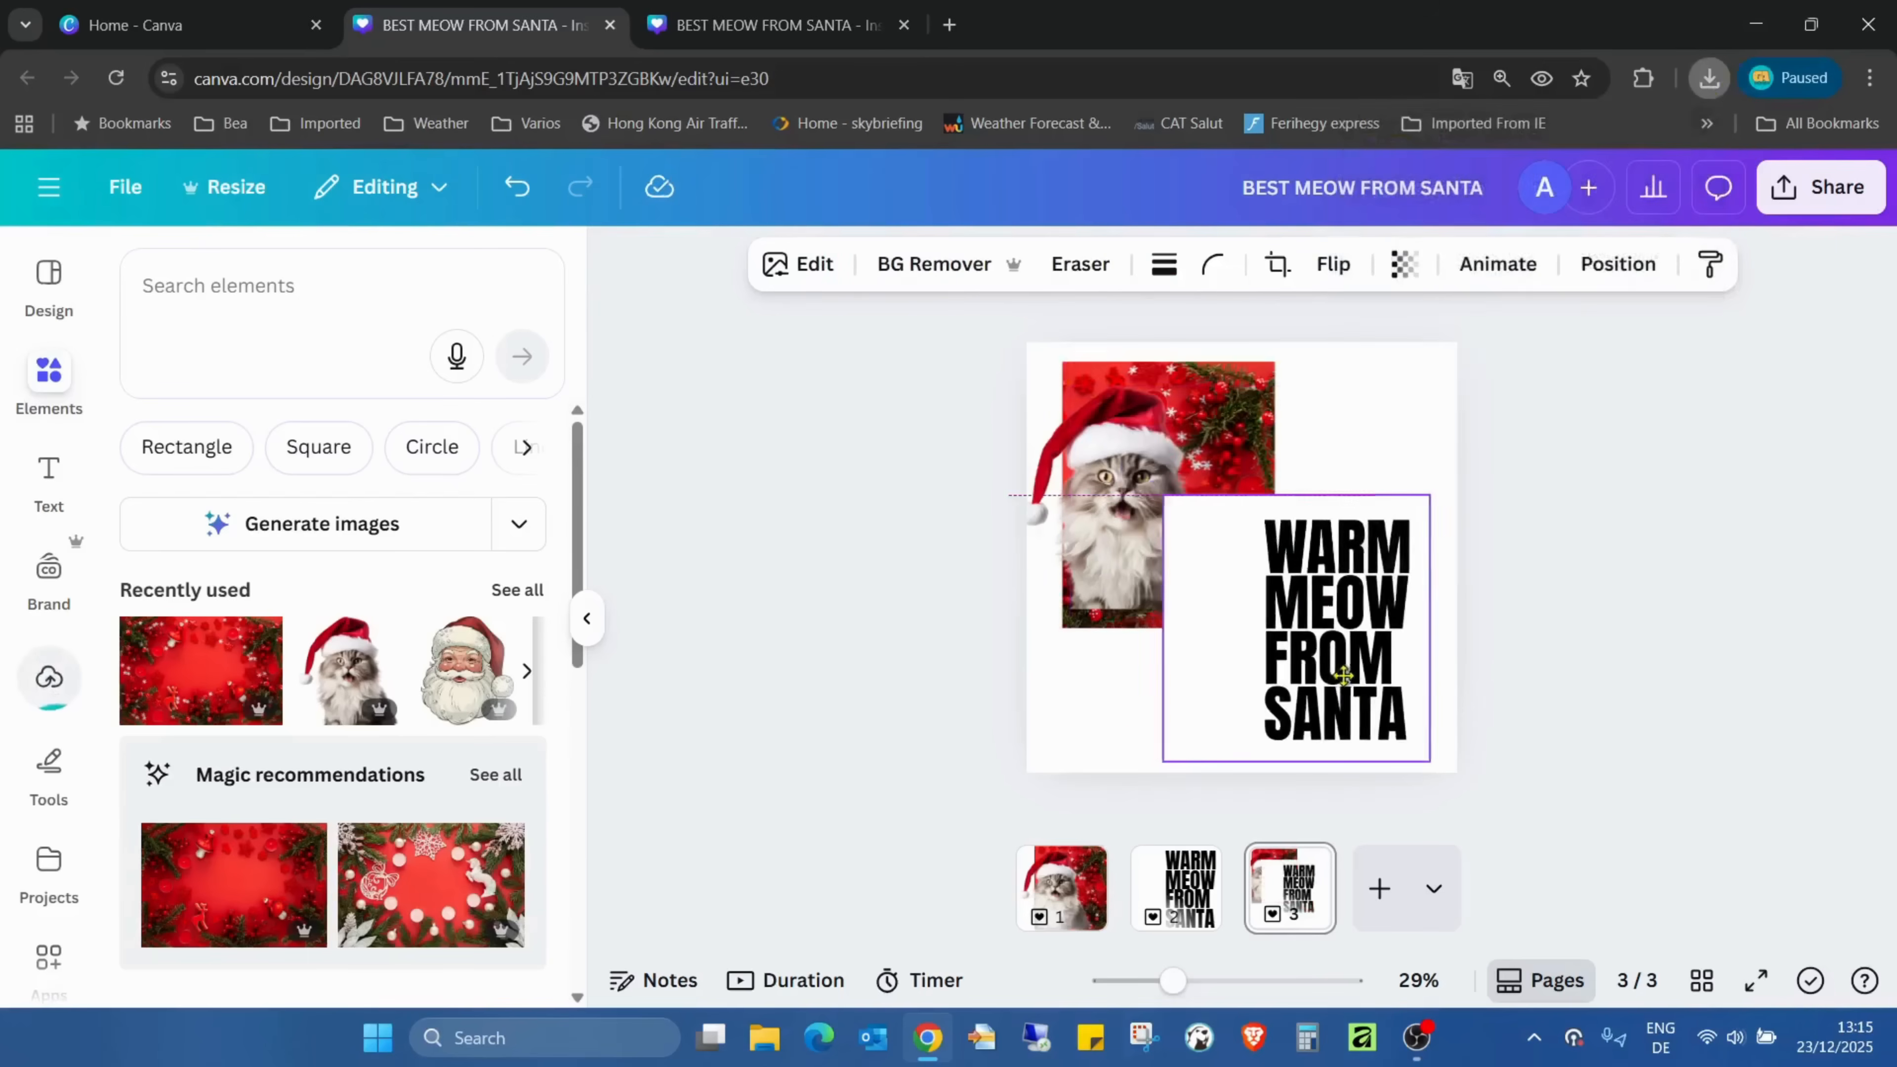
pyautogui.click(1503, 721)
pyautogui.click(1379, 887)
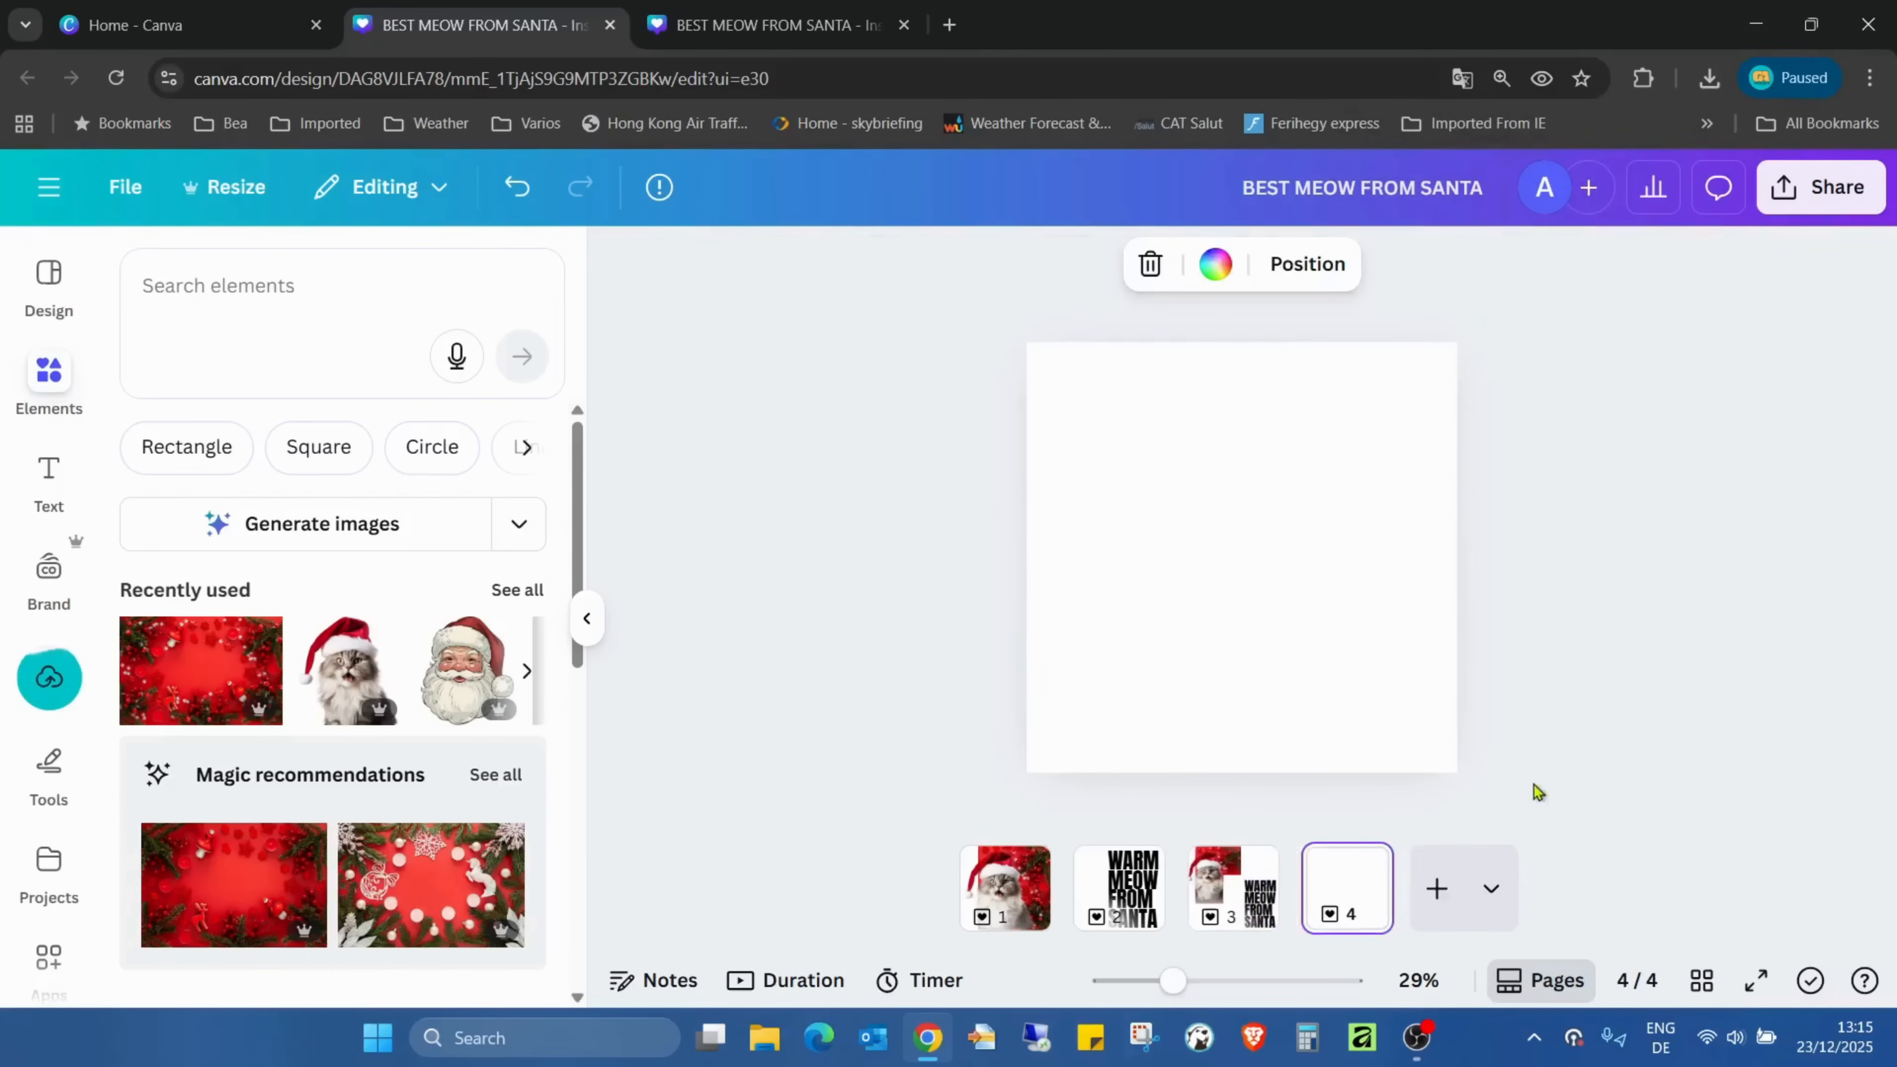
# Return to page 3 and search the Canva apps for Blend Image.
pyautogui.click(1243, 871)
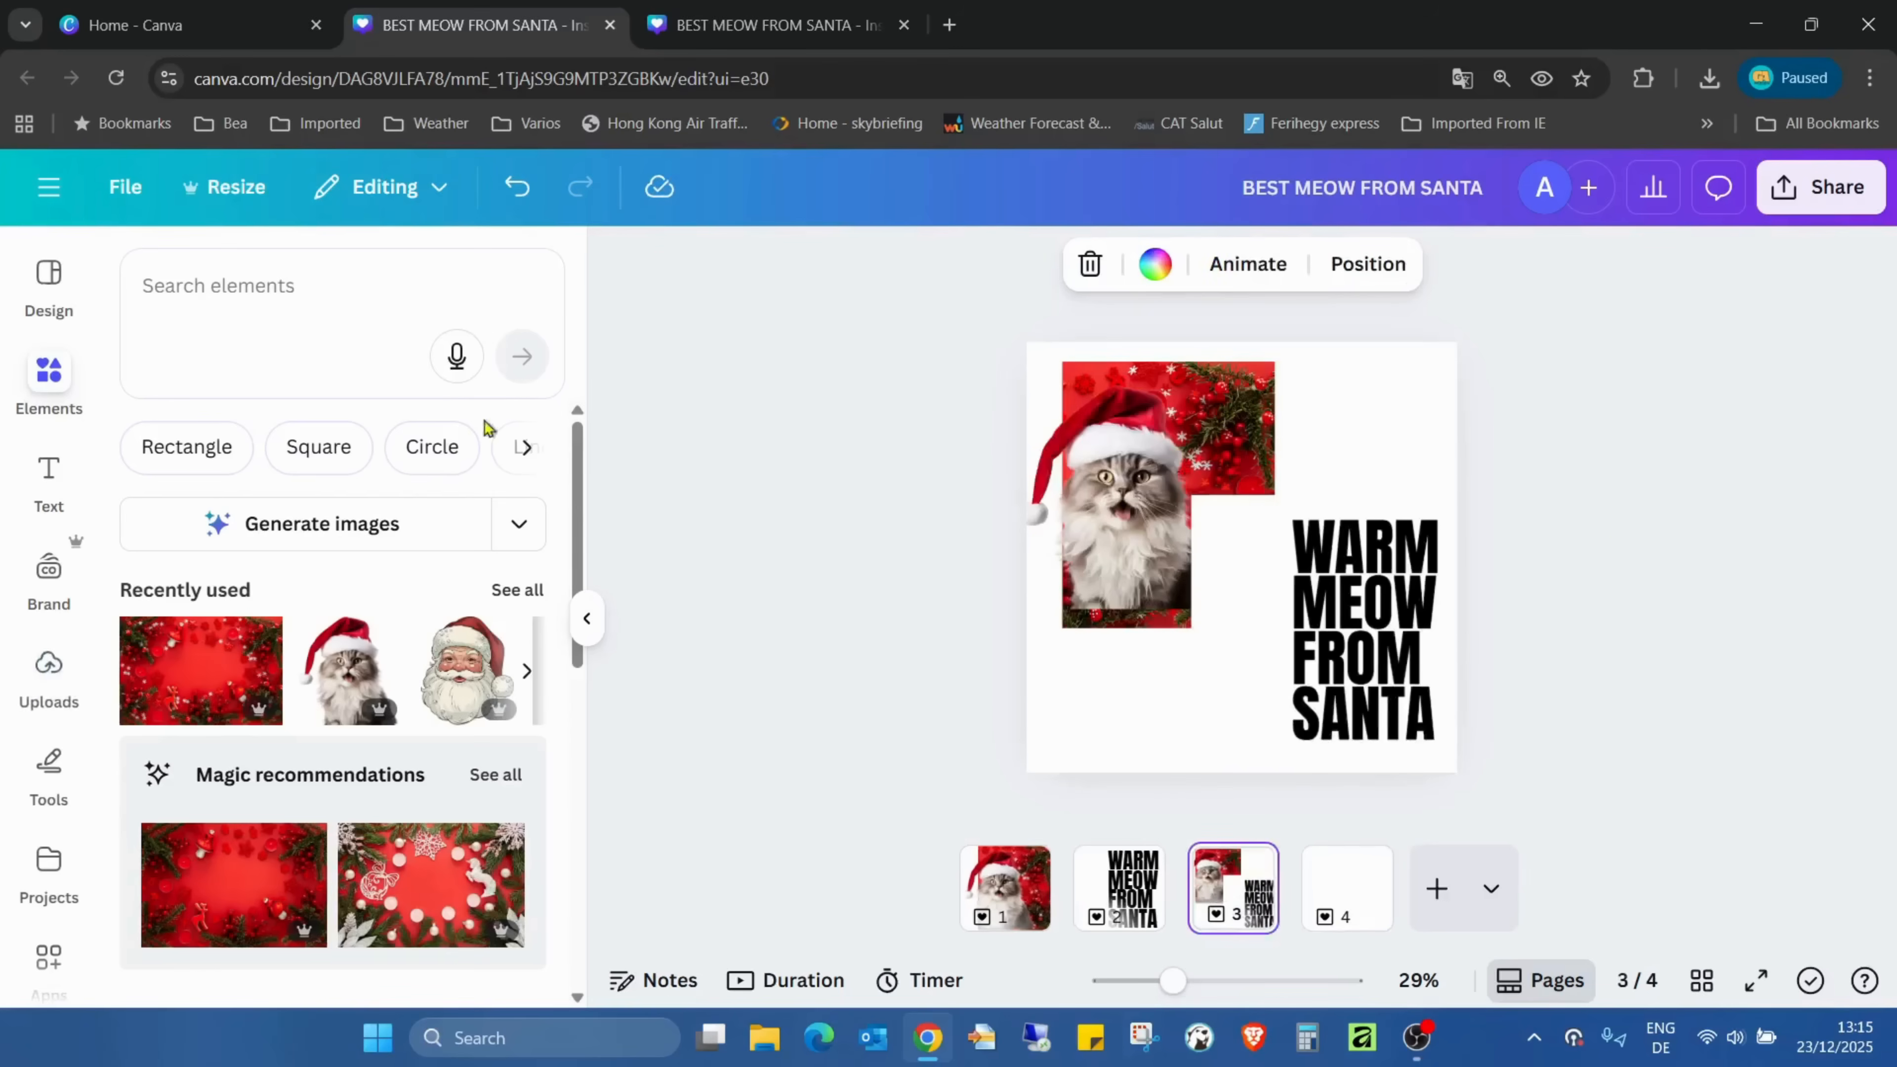
pyautogui.scroll(-3, 48, 571)
pyautogui.click(64, 734)
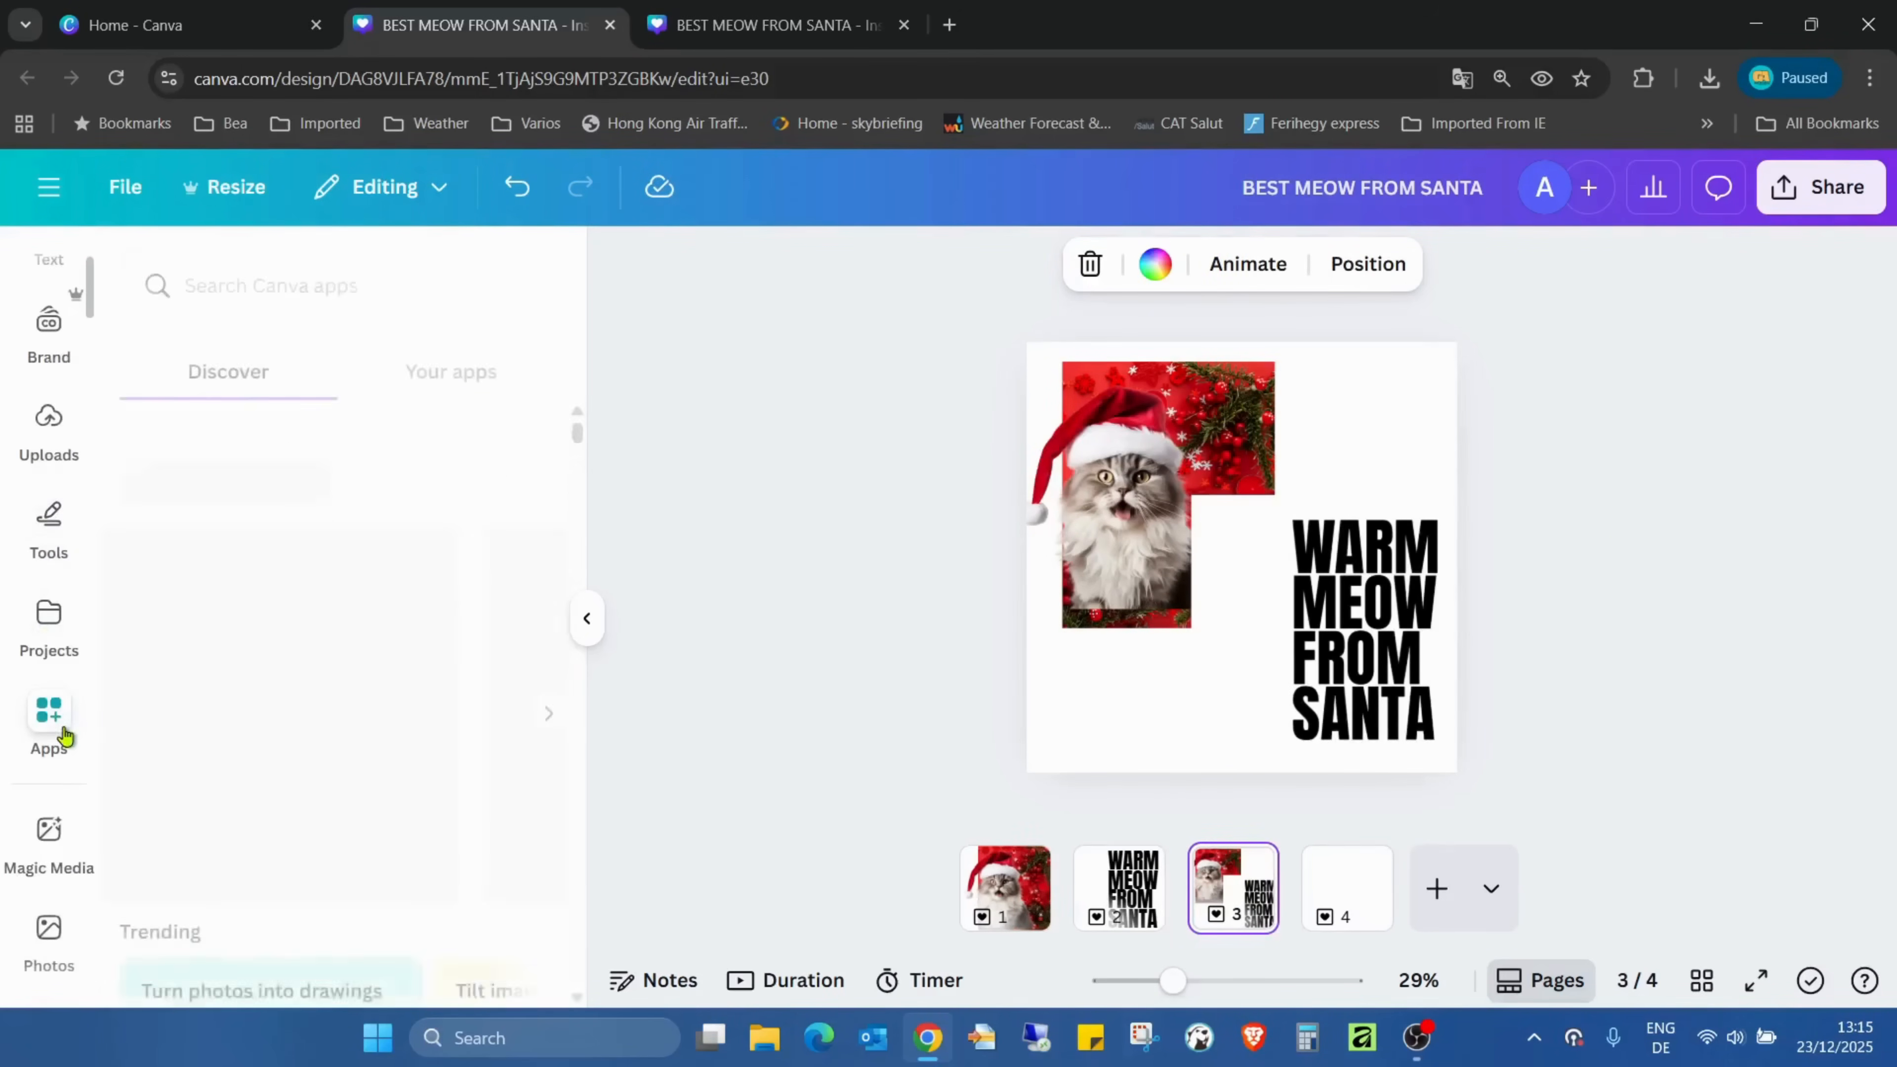
pyautogui.click(376, 299)
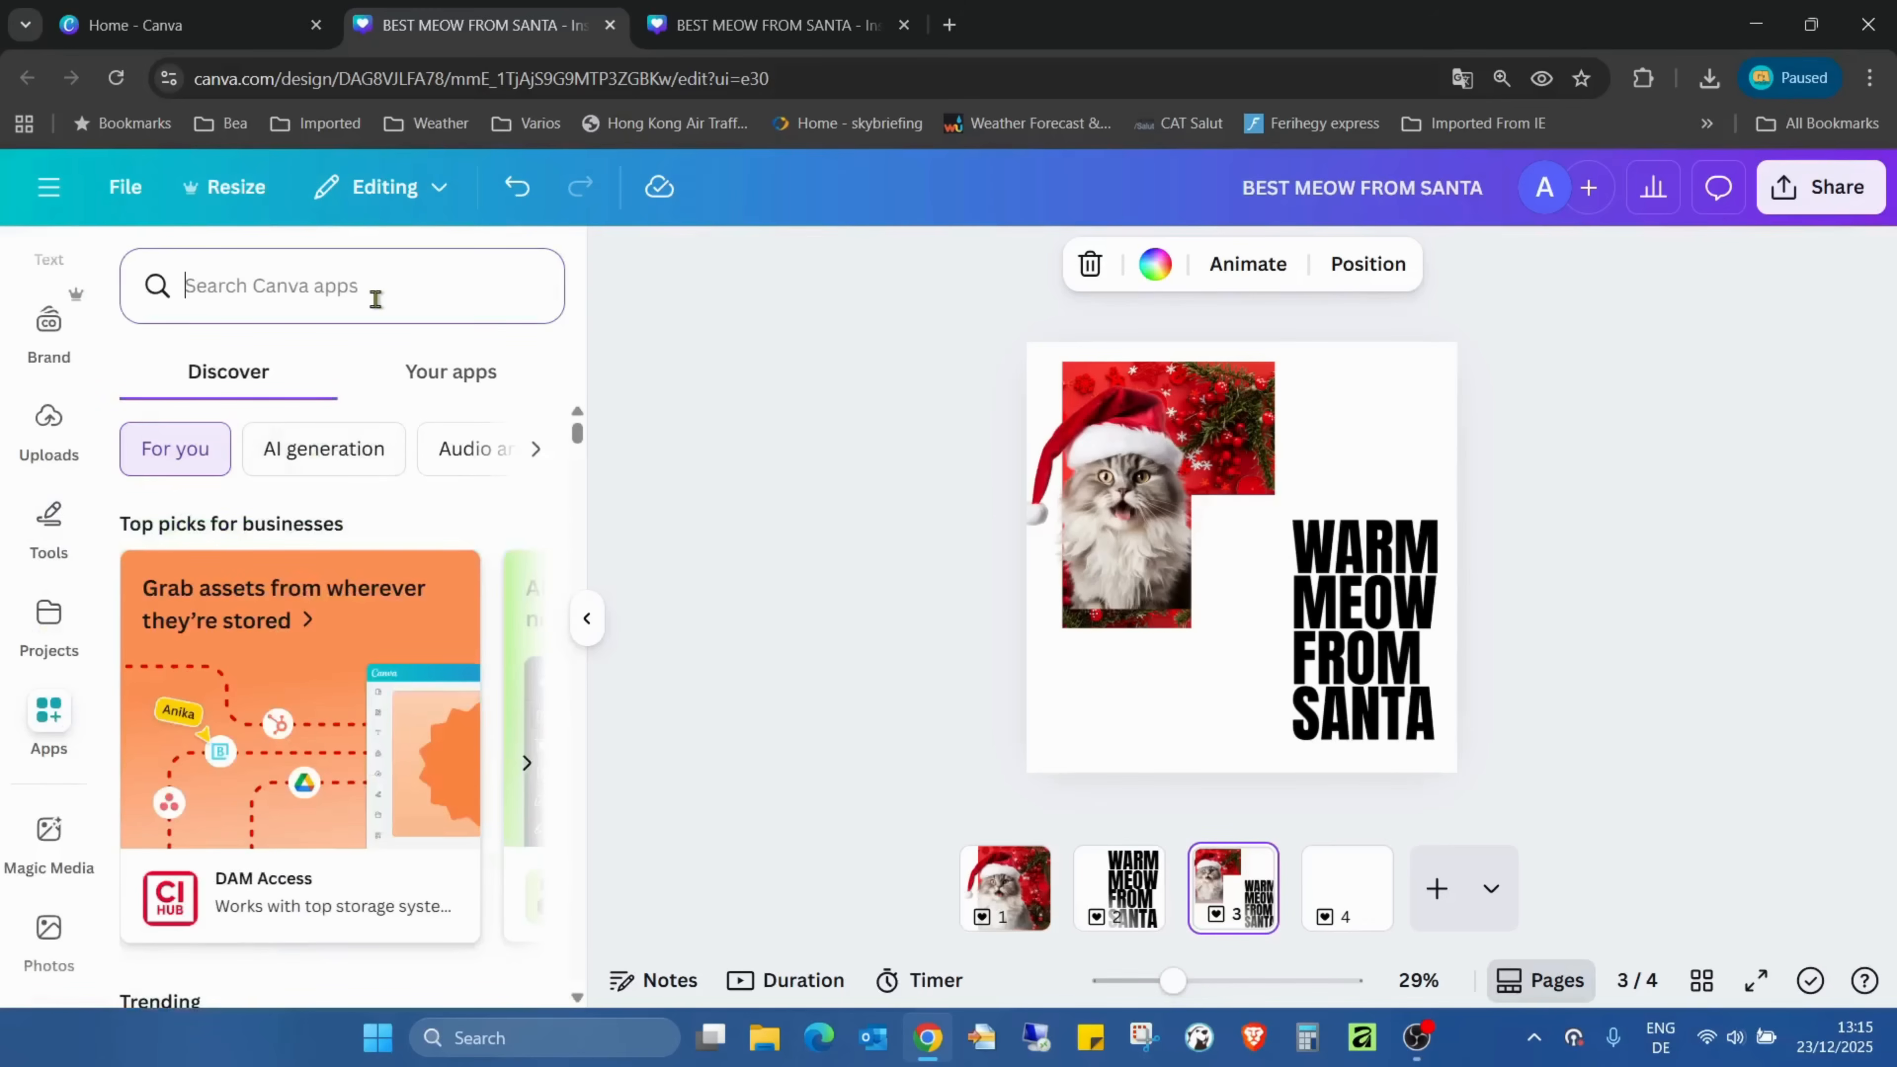
pyautogui.write('b')
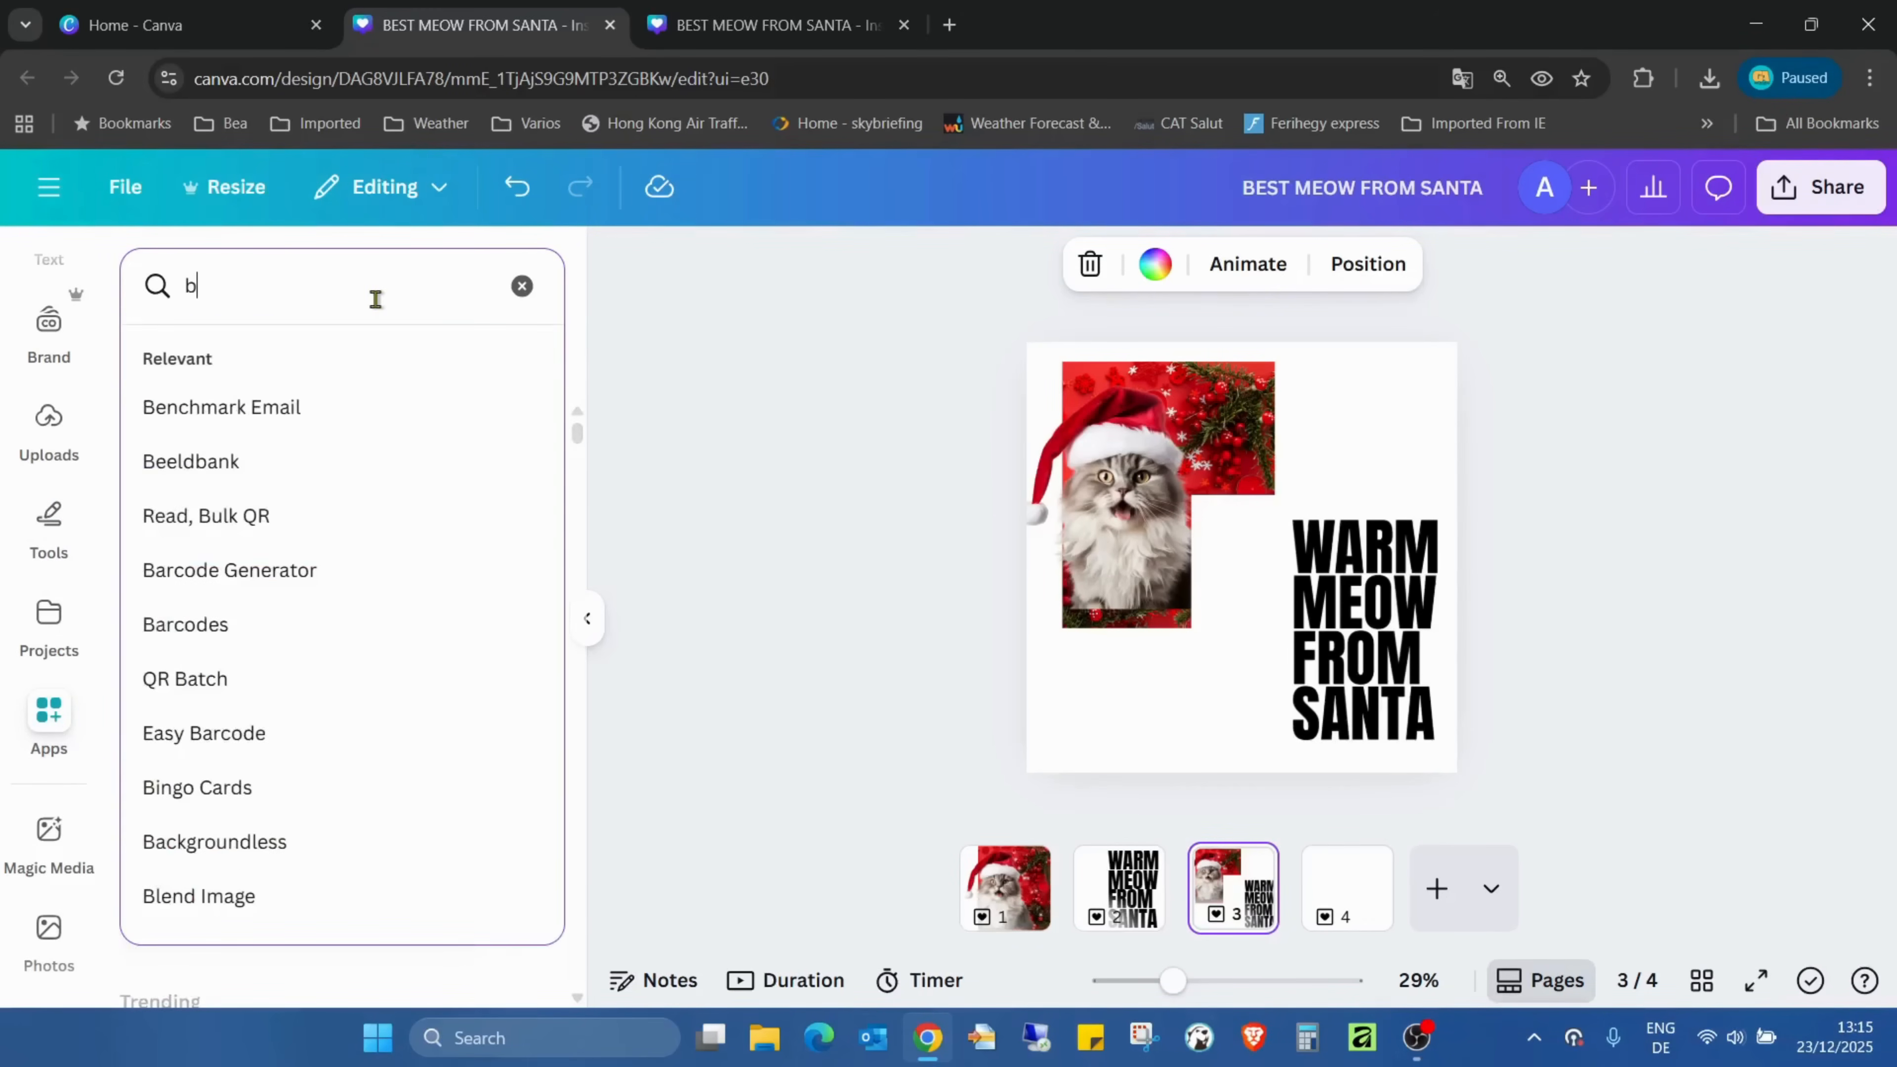
pyautogui.write('ellend')
pyautogui.click(408, 391)
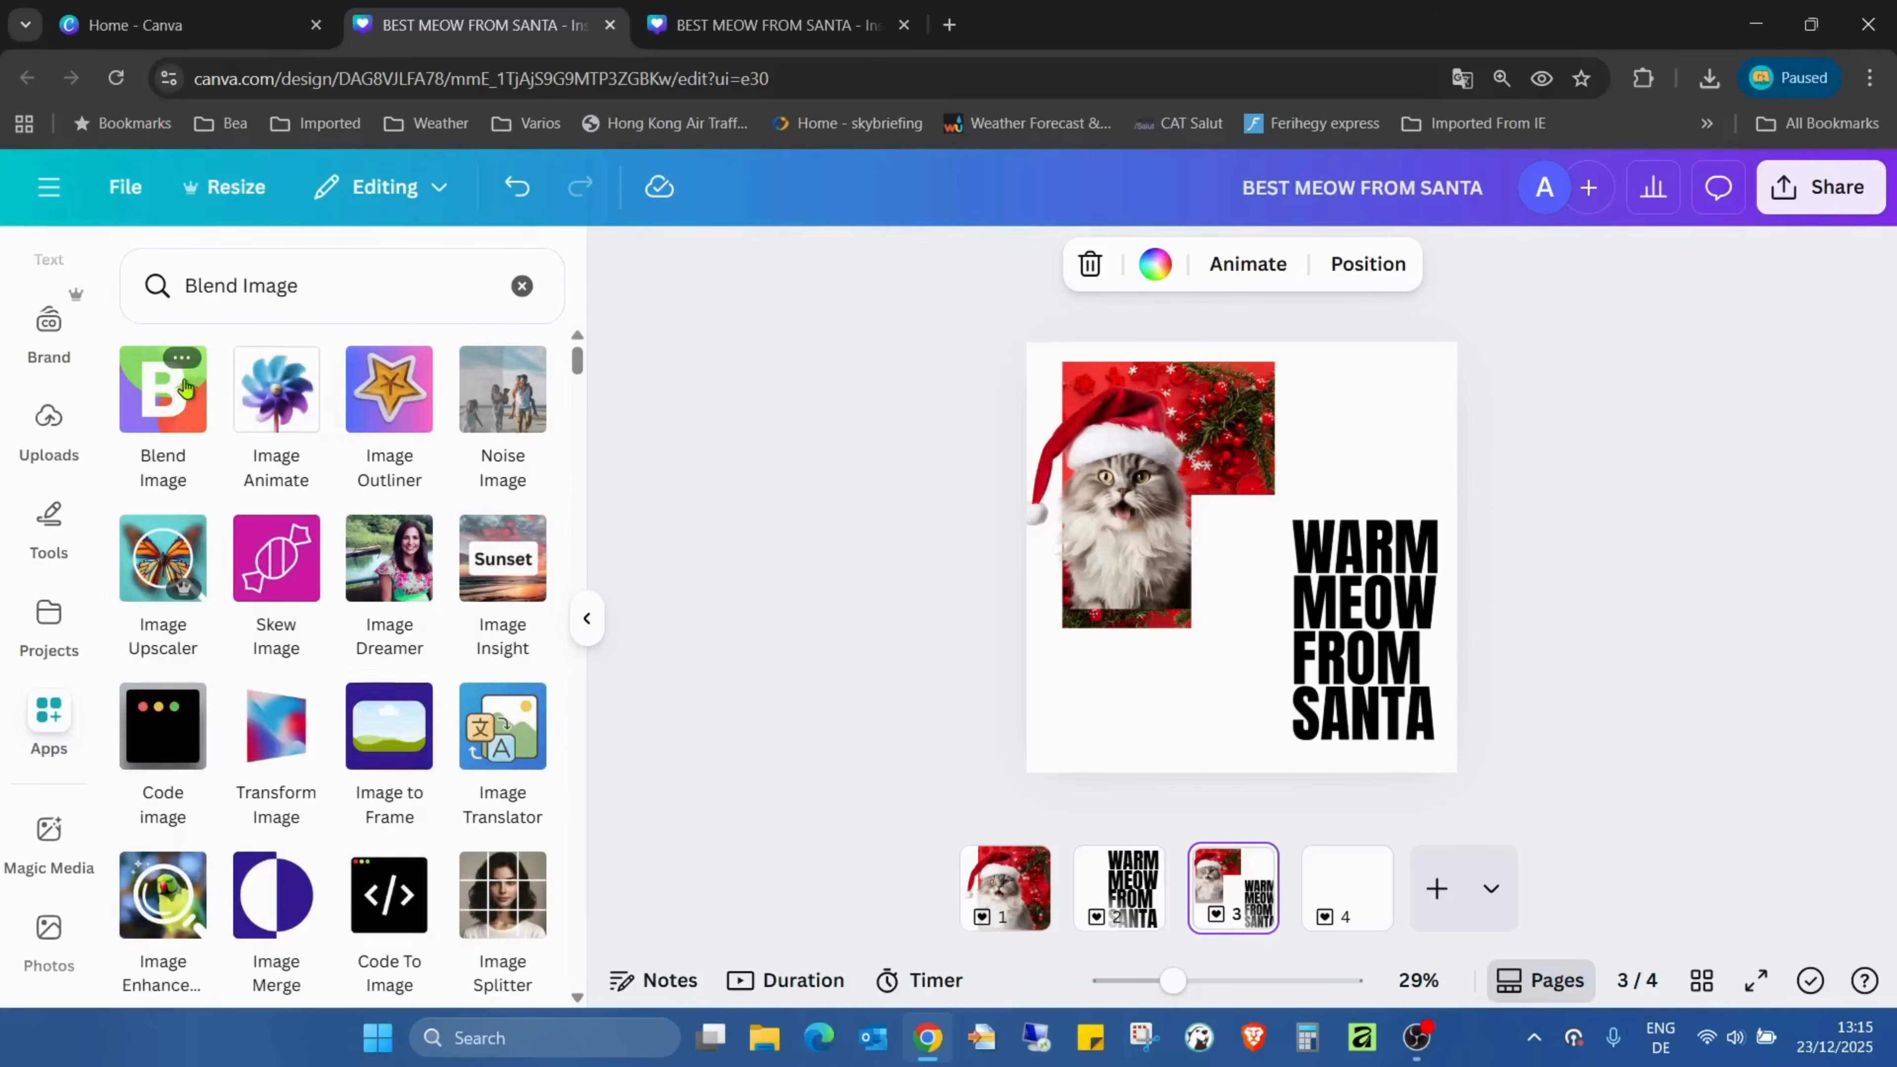
# Open Blend Image and set the WARM MEOW FROM SANTA text image as bottom layer and the cat image as top layer.
pyautogui.click(169, 398)
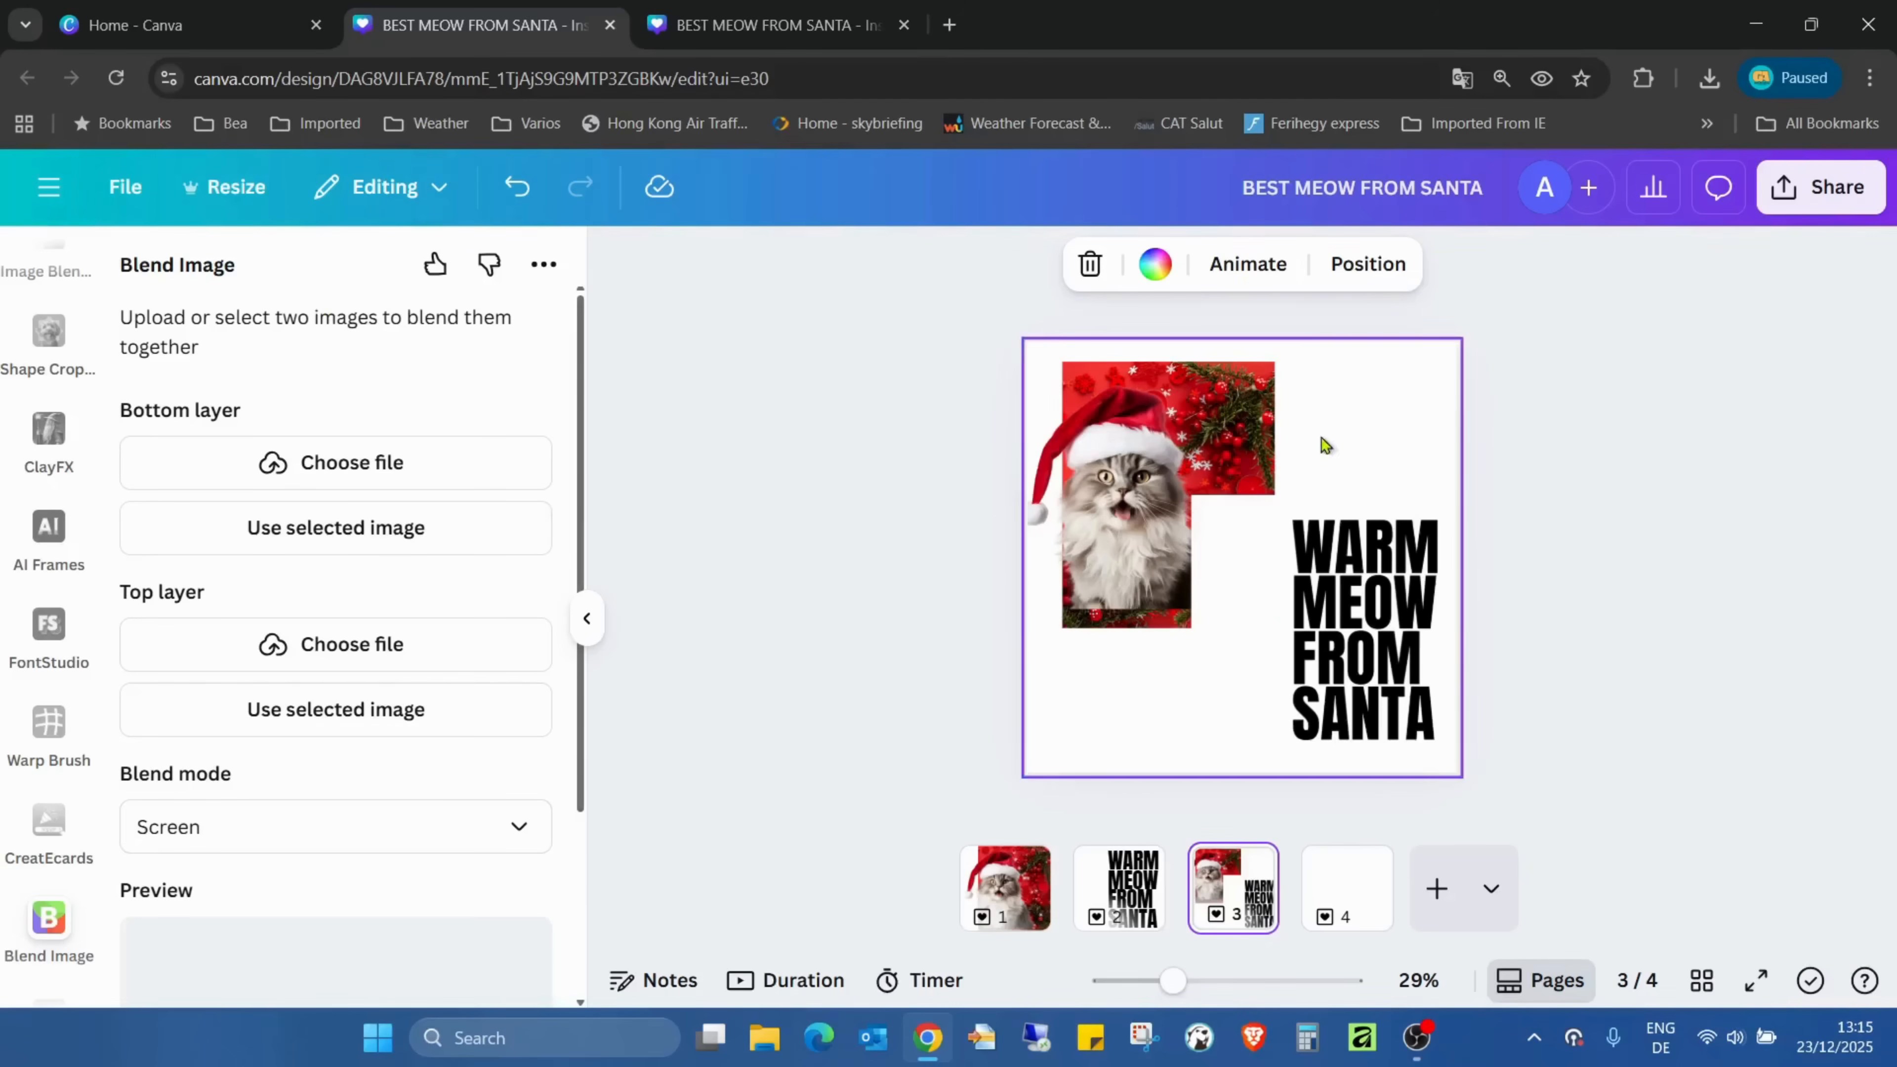
pyautogui.click(1337, 583)
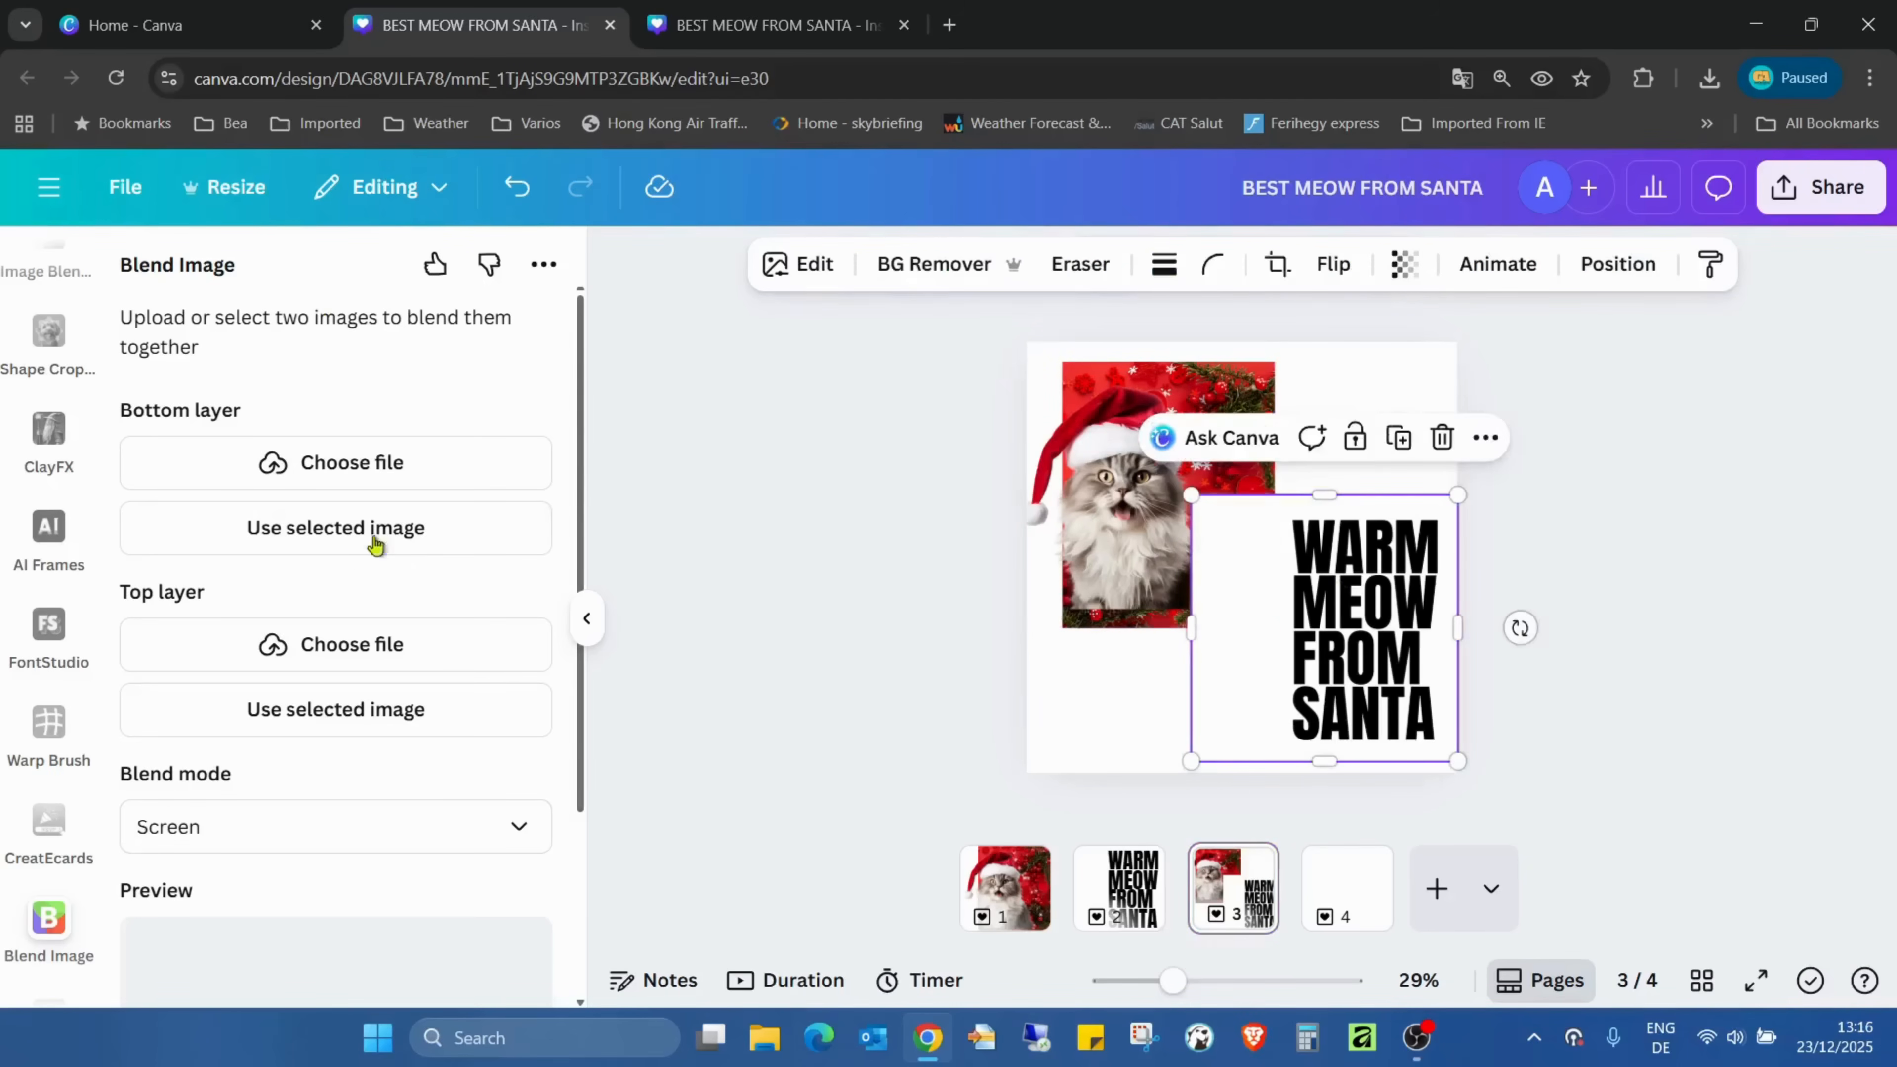
pyautogui.click(439, 533)
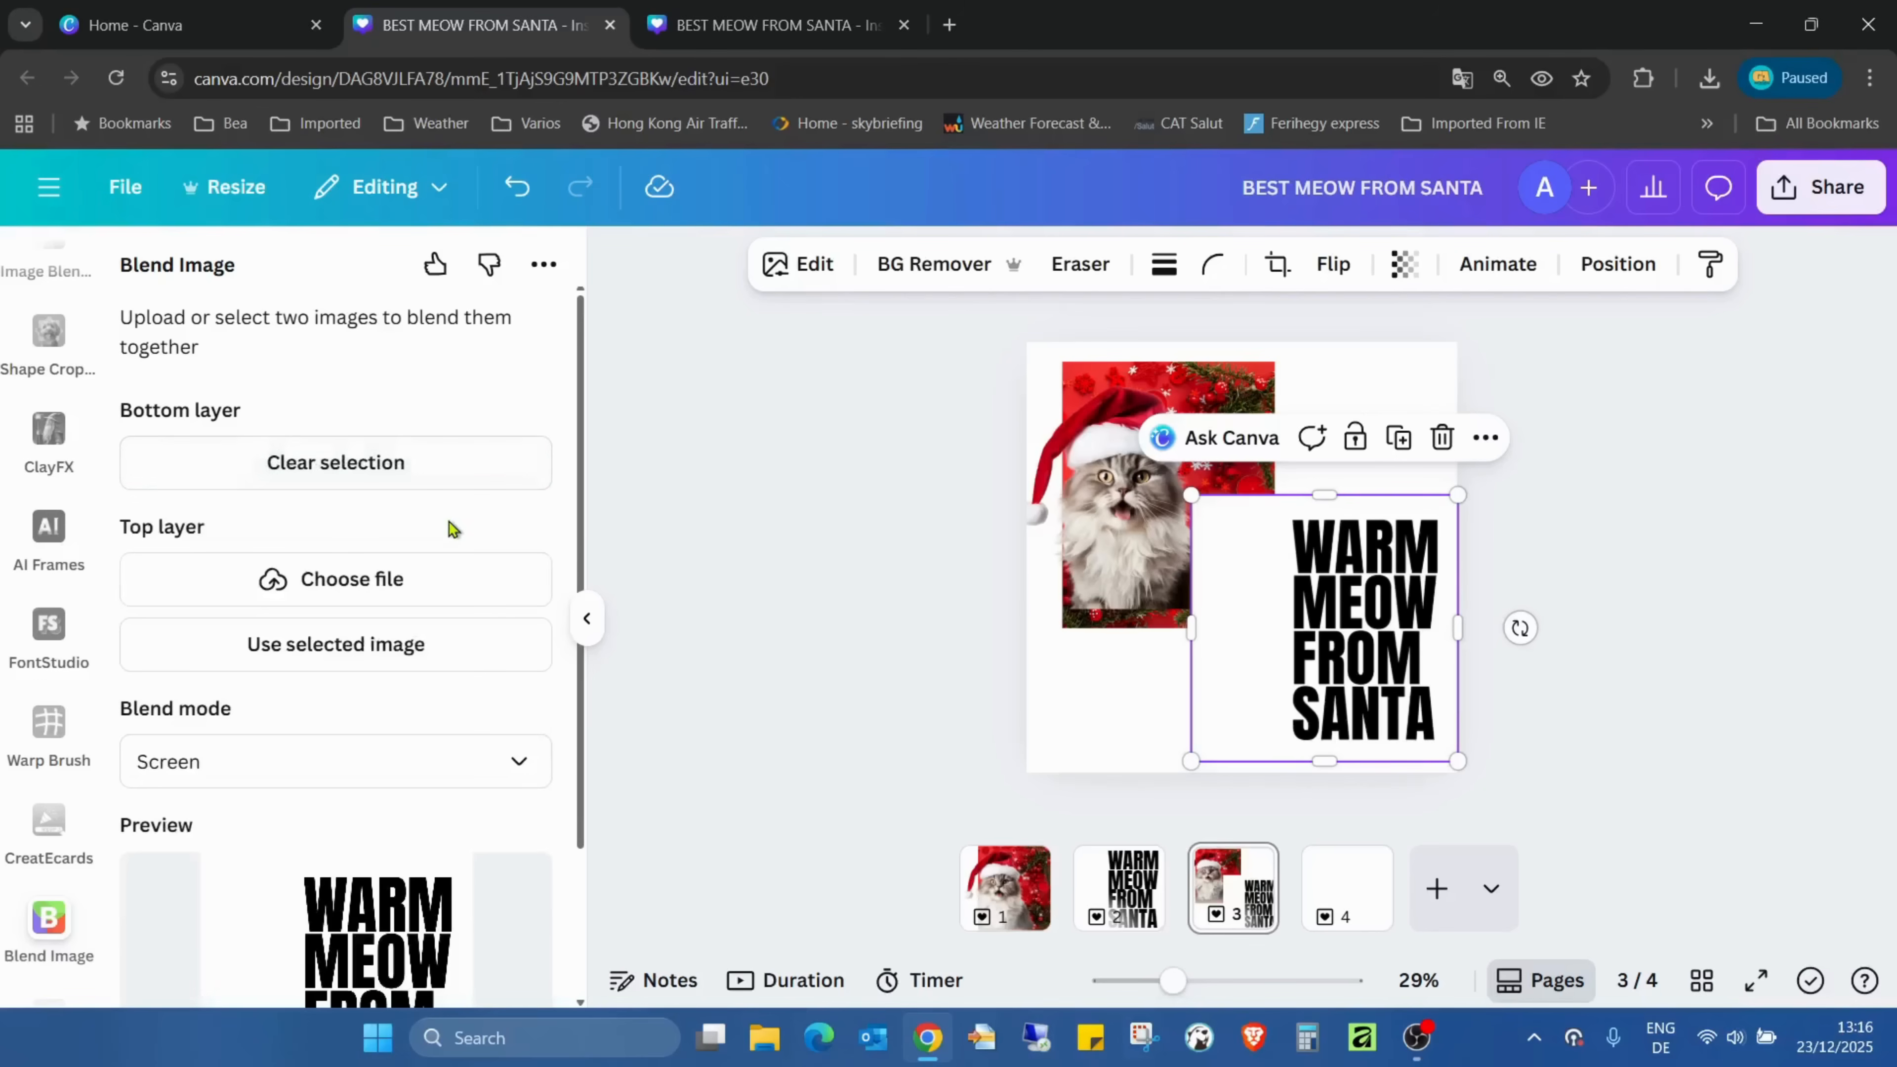
pyautogui.click(1174, 370)
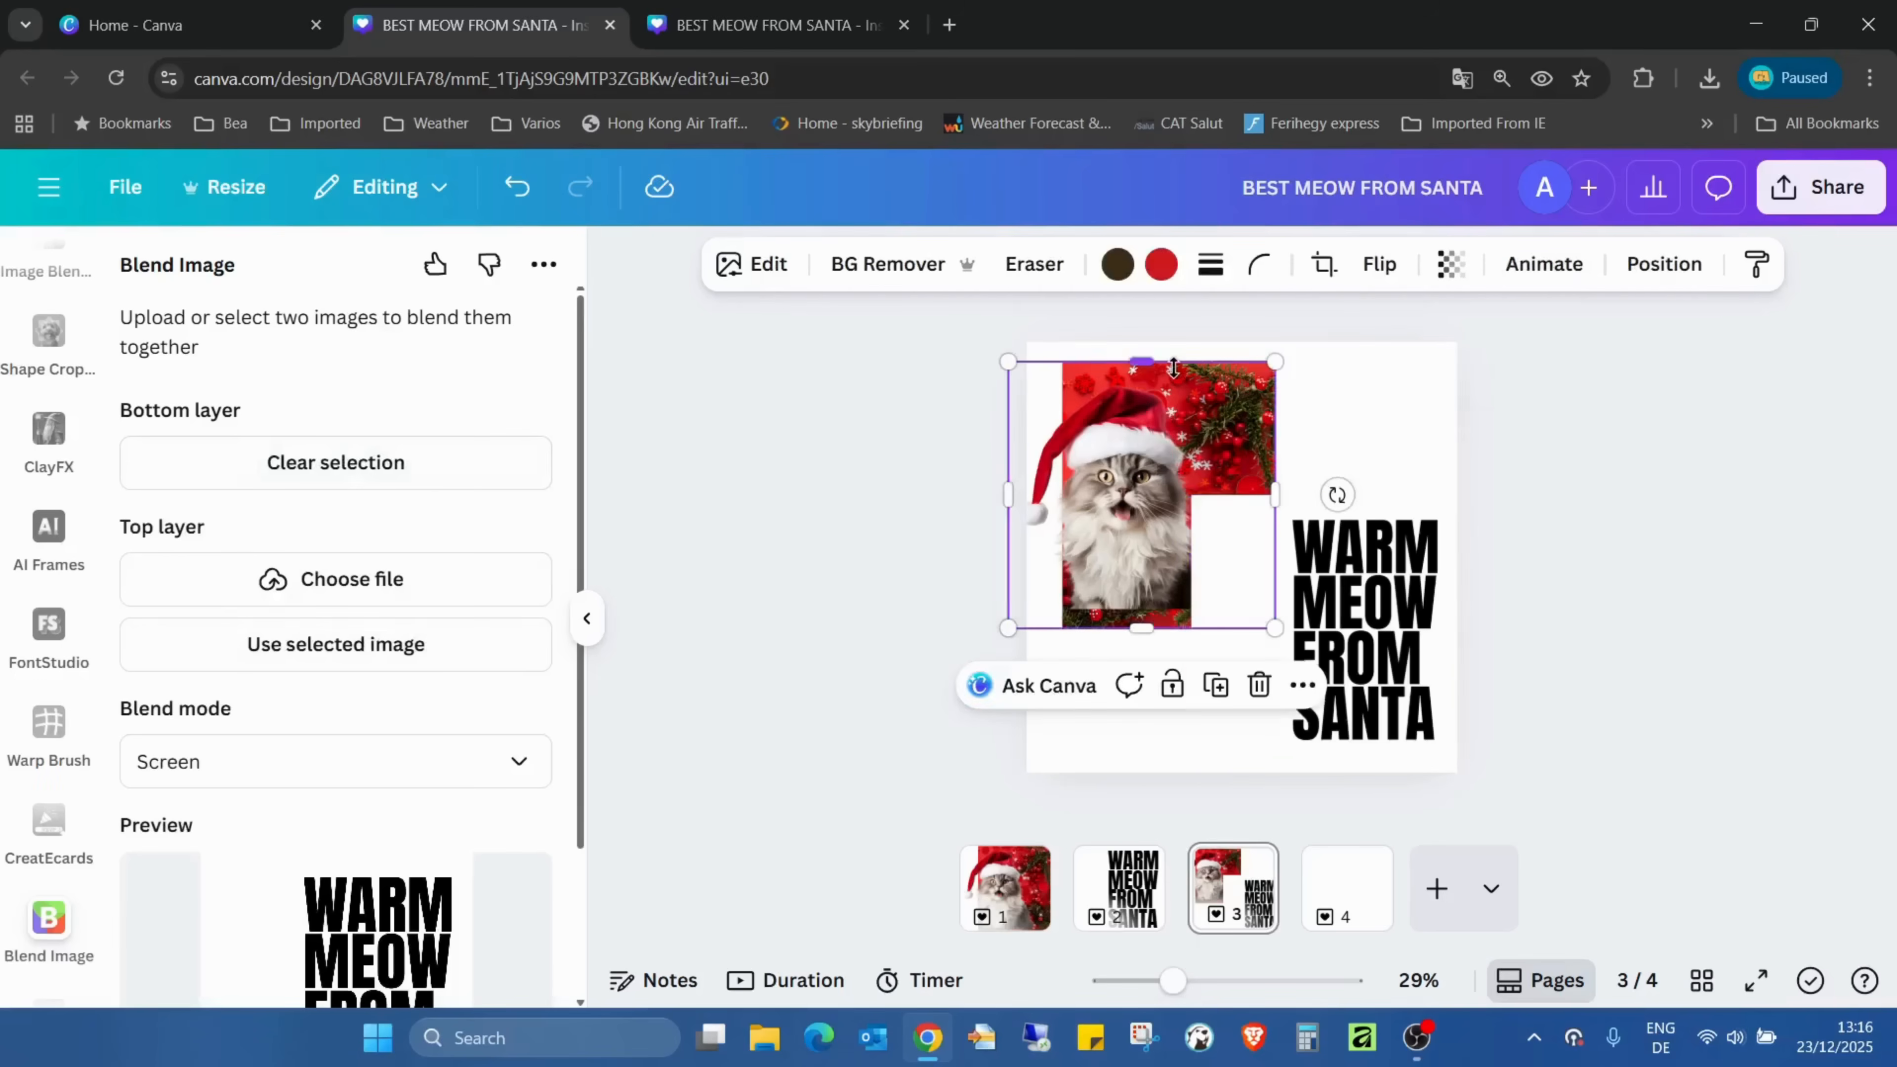
pyautogui.click(290, 654)
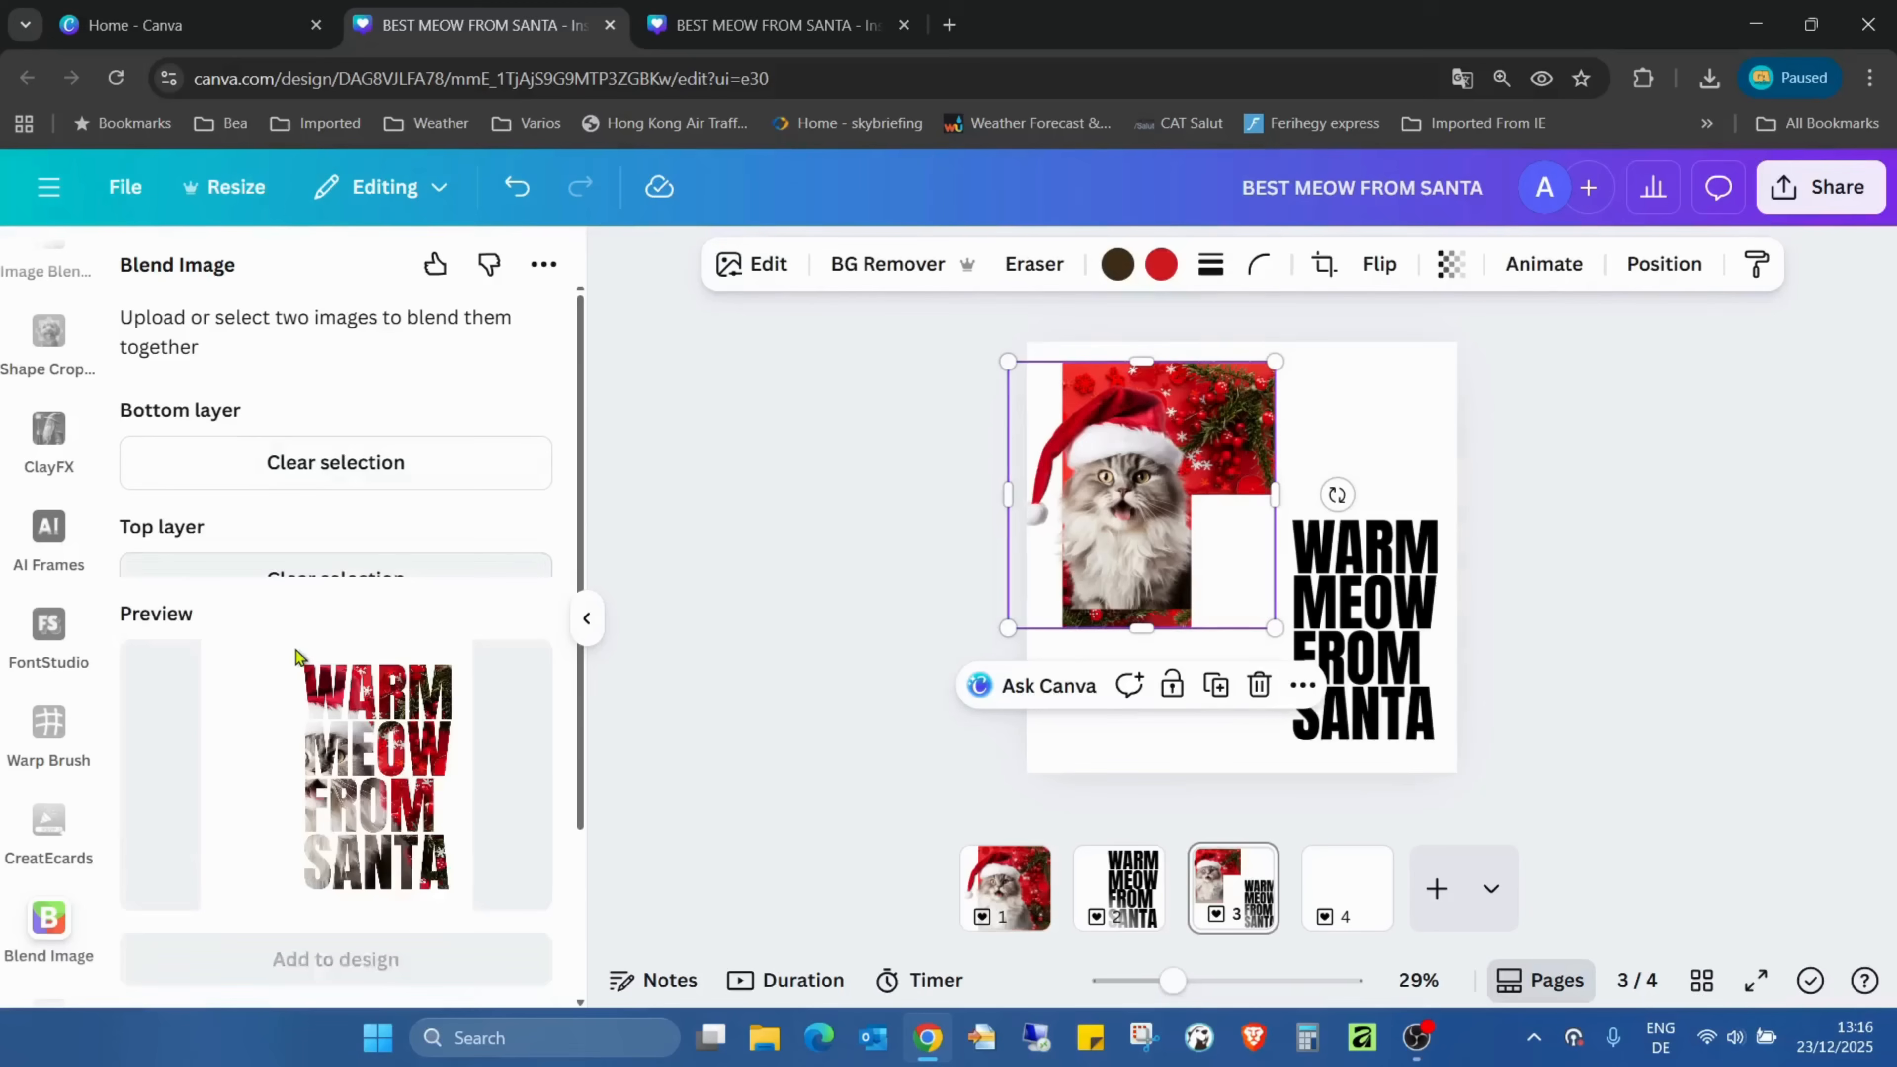
# Try the Lighten blend mode for the two layers, and switch back to Screen.
pyautogui.scroll(-2, 493, 467)
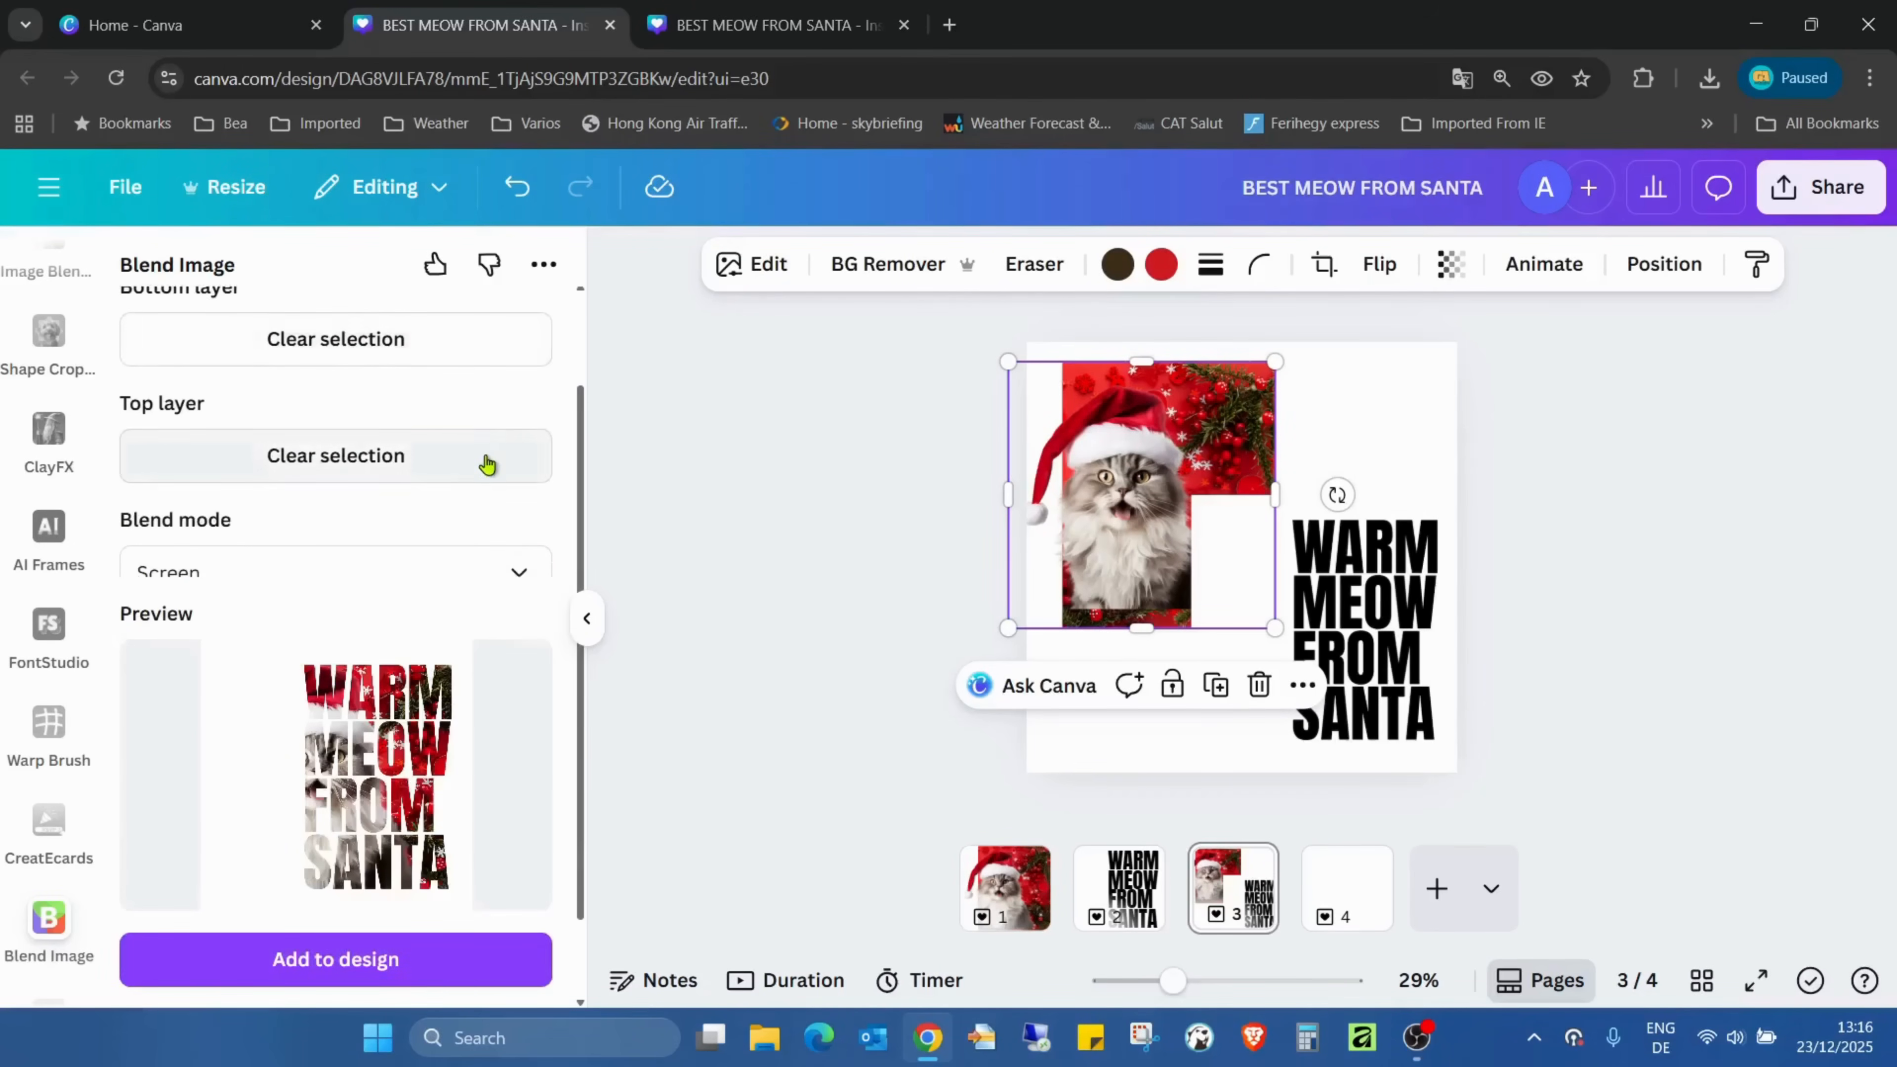
pyautogui.scroll(-2, 463, 467)
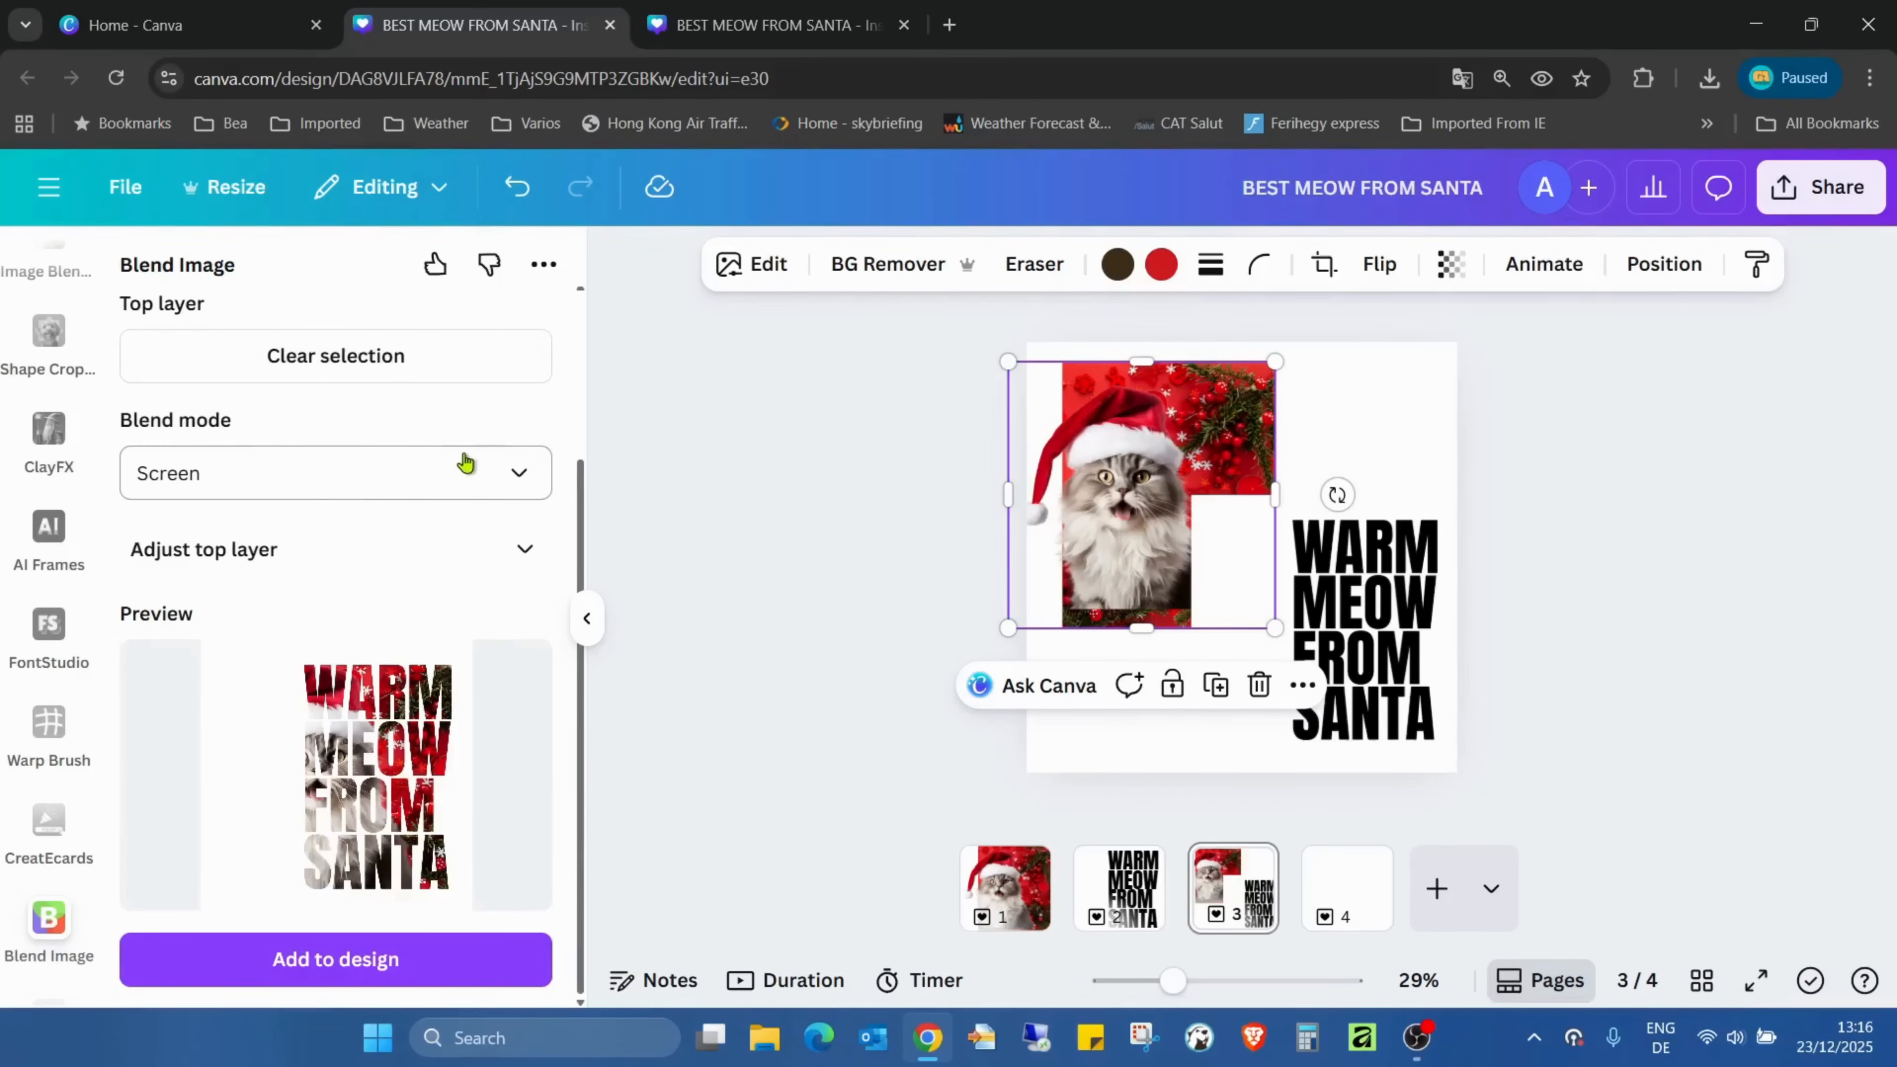
pyautogui.click(516, 473)
pyautogui.scroll(-2, 390, 593)
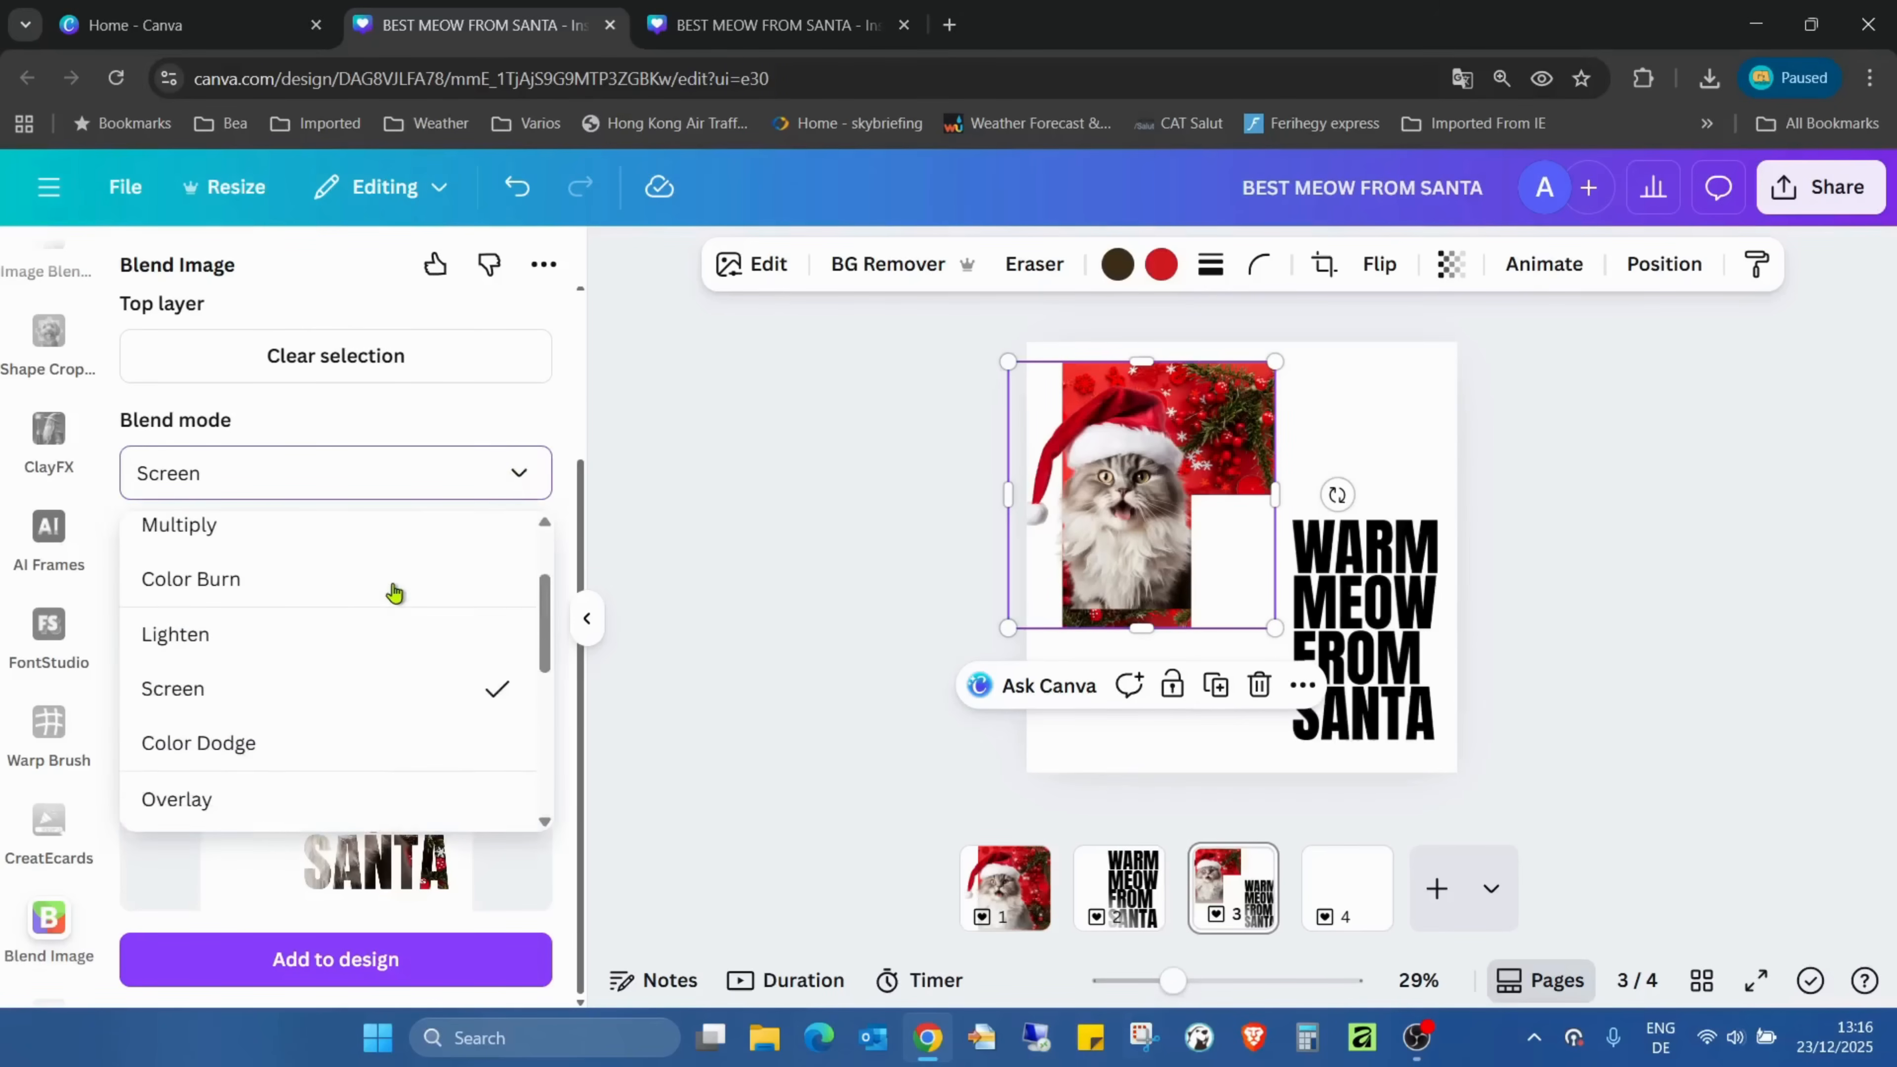
pyautogui.click(374, 640)
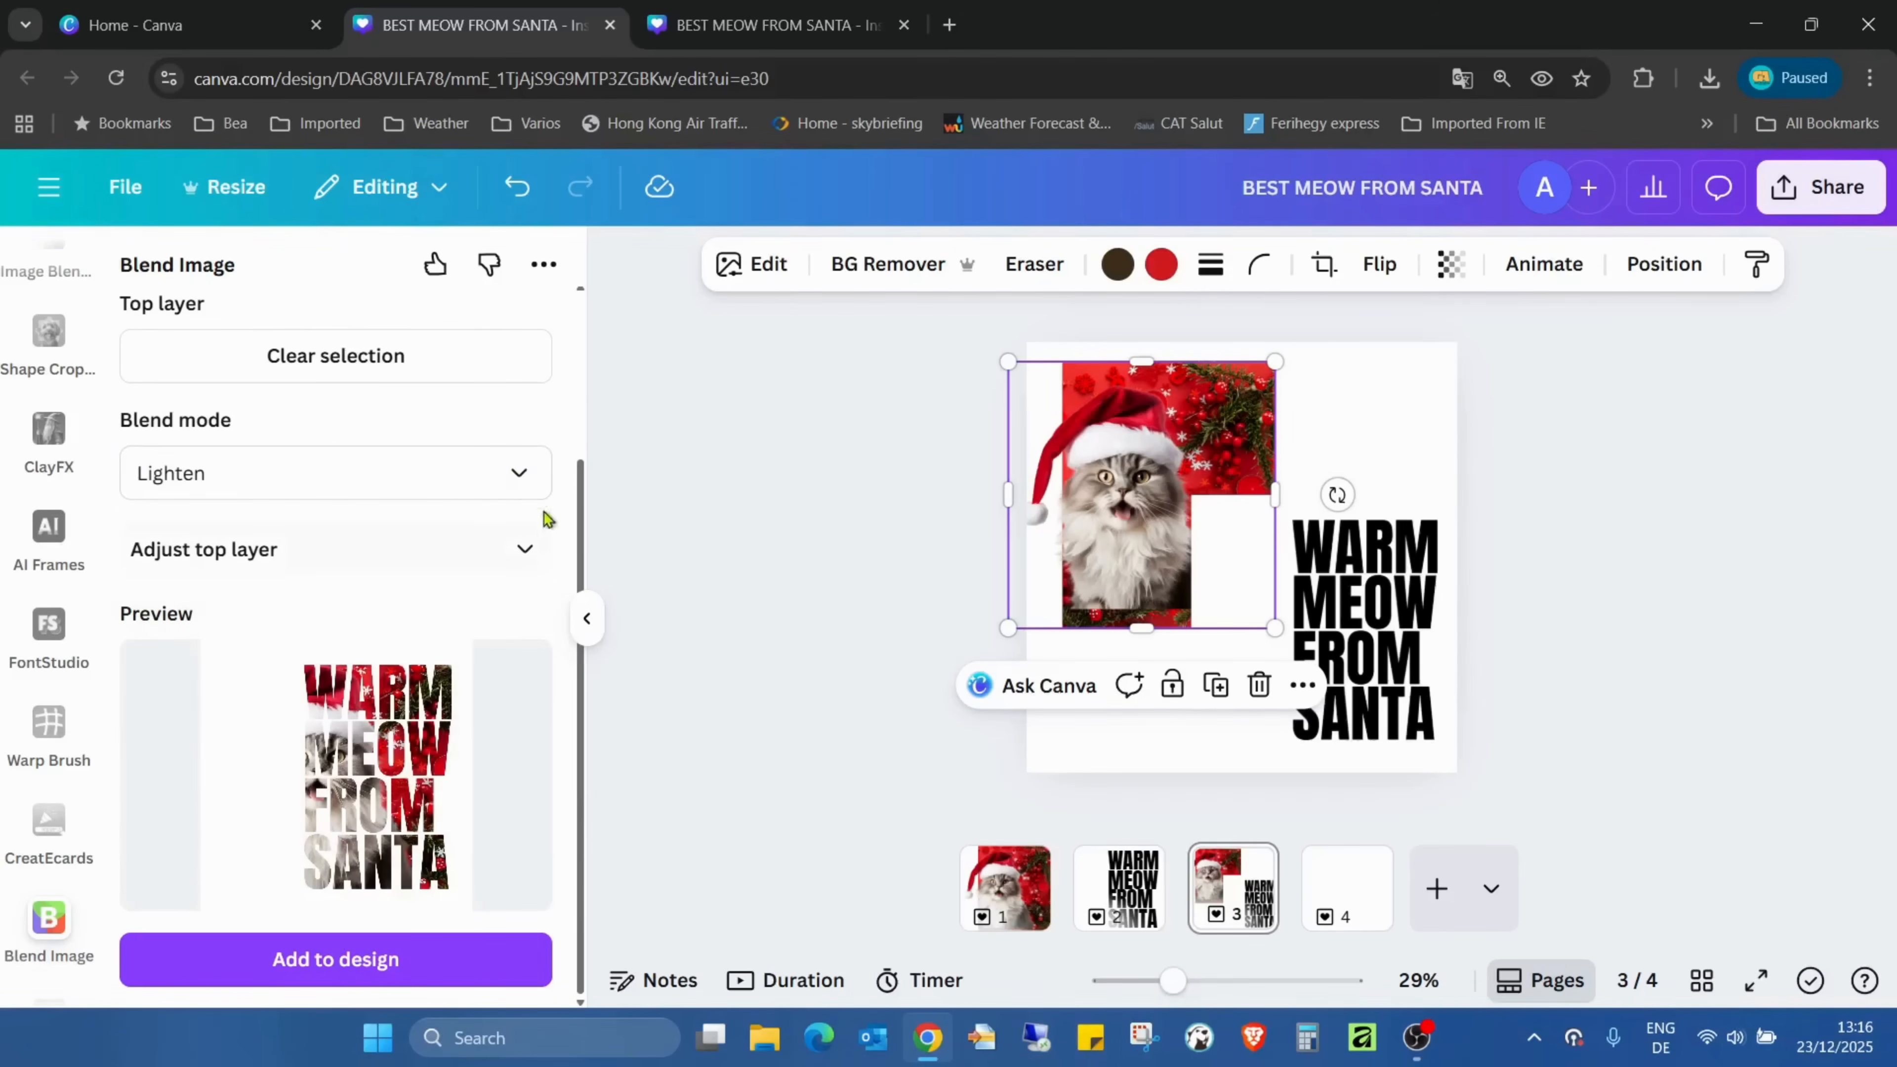
pyautogui.click(521, 474)
pyautogui.scroll(-2, 283, 729)
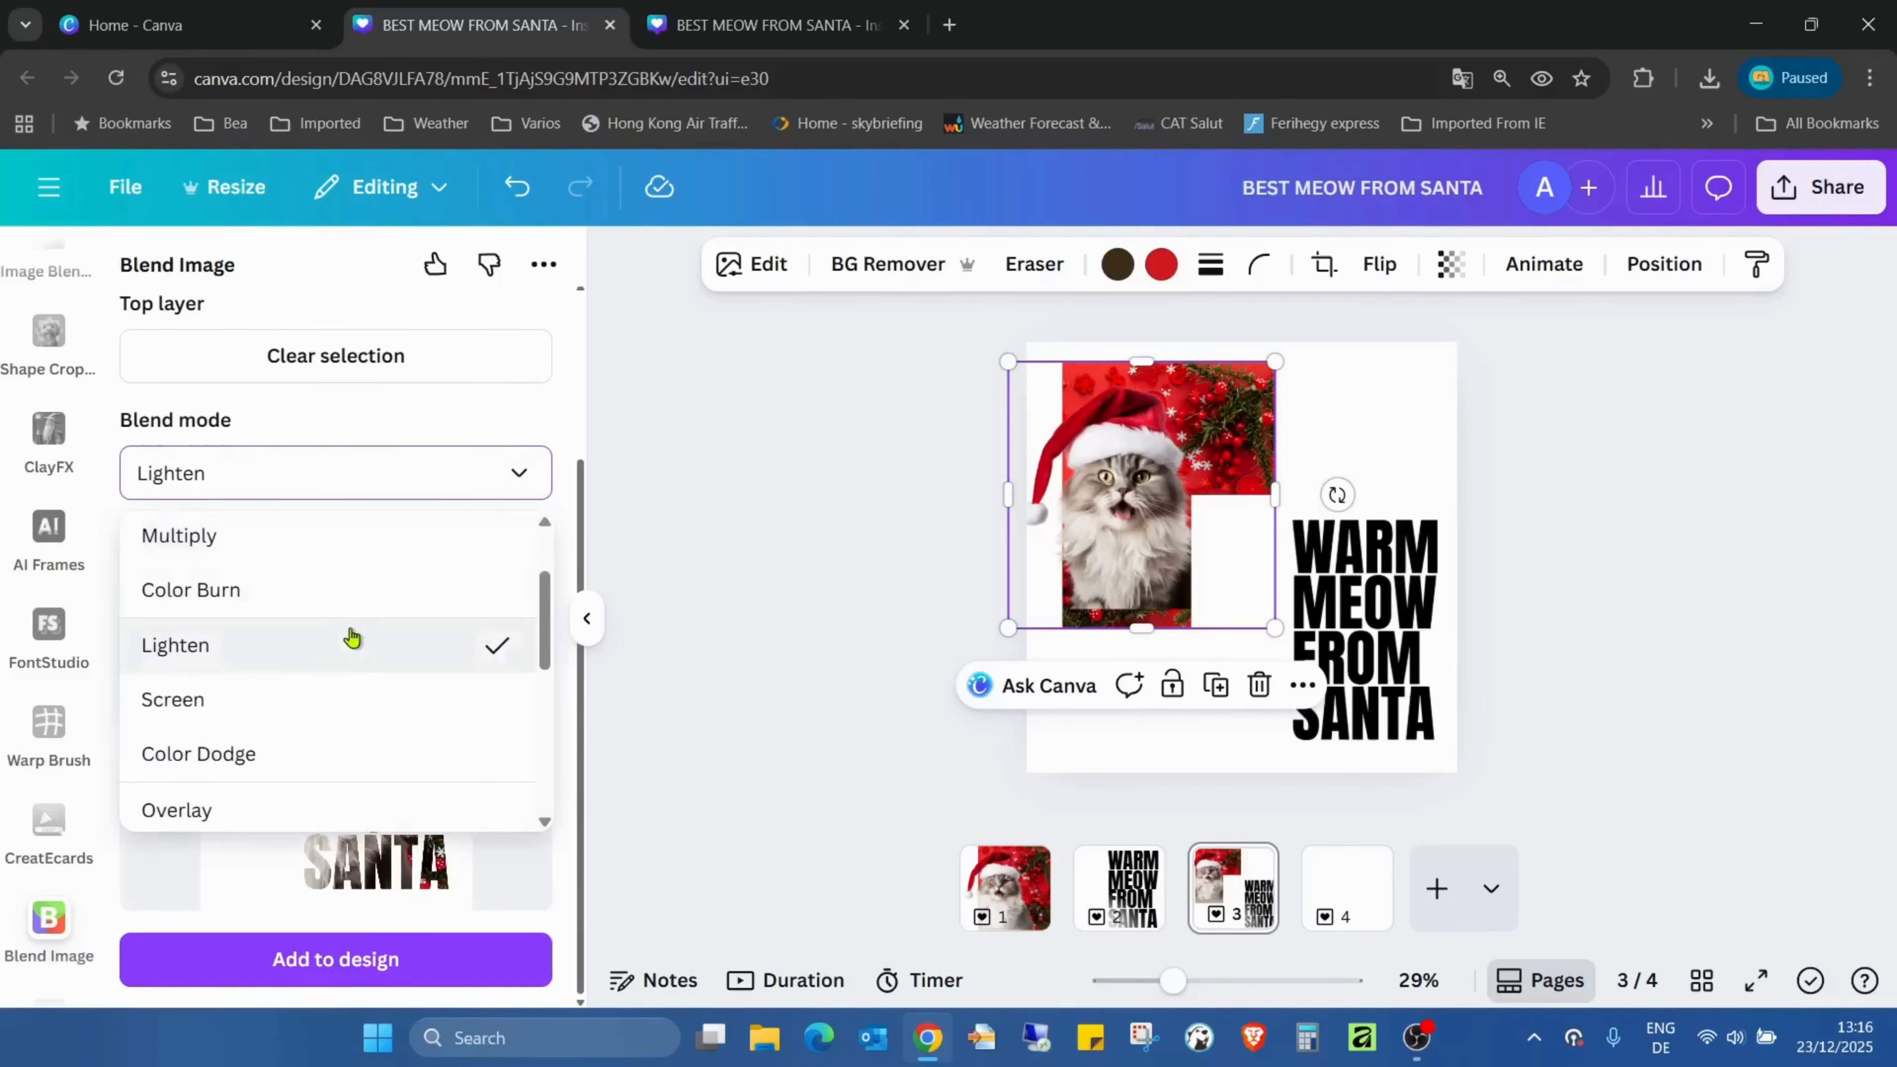
pyautogui.click(336, 699)
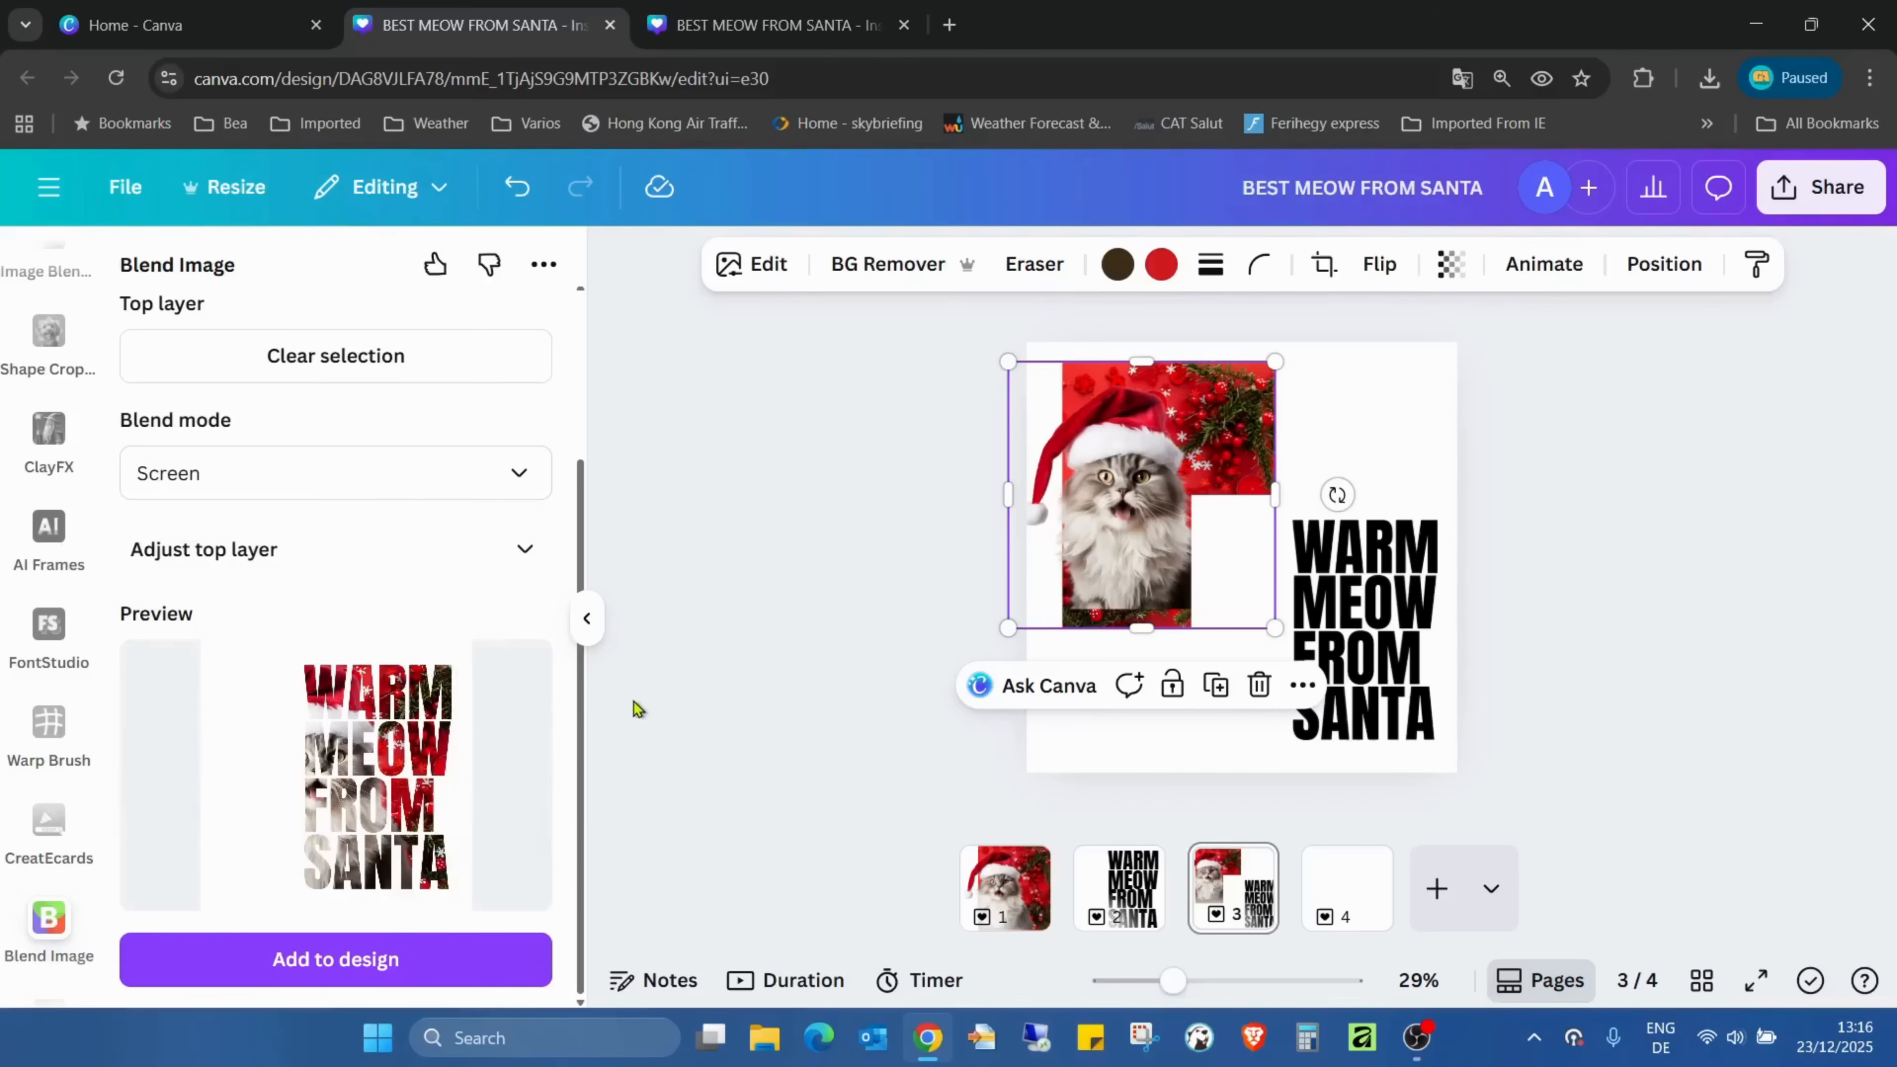
# Add the blended text image to blank page 4 and move it to the page's upper left corner.
pyautogui.click(1341, 905)
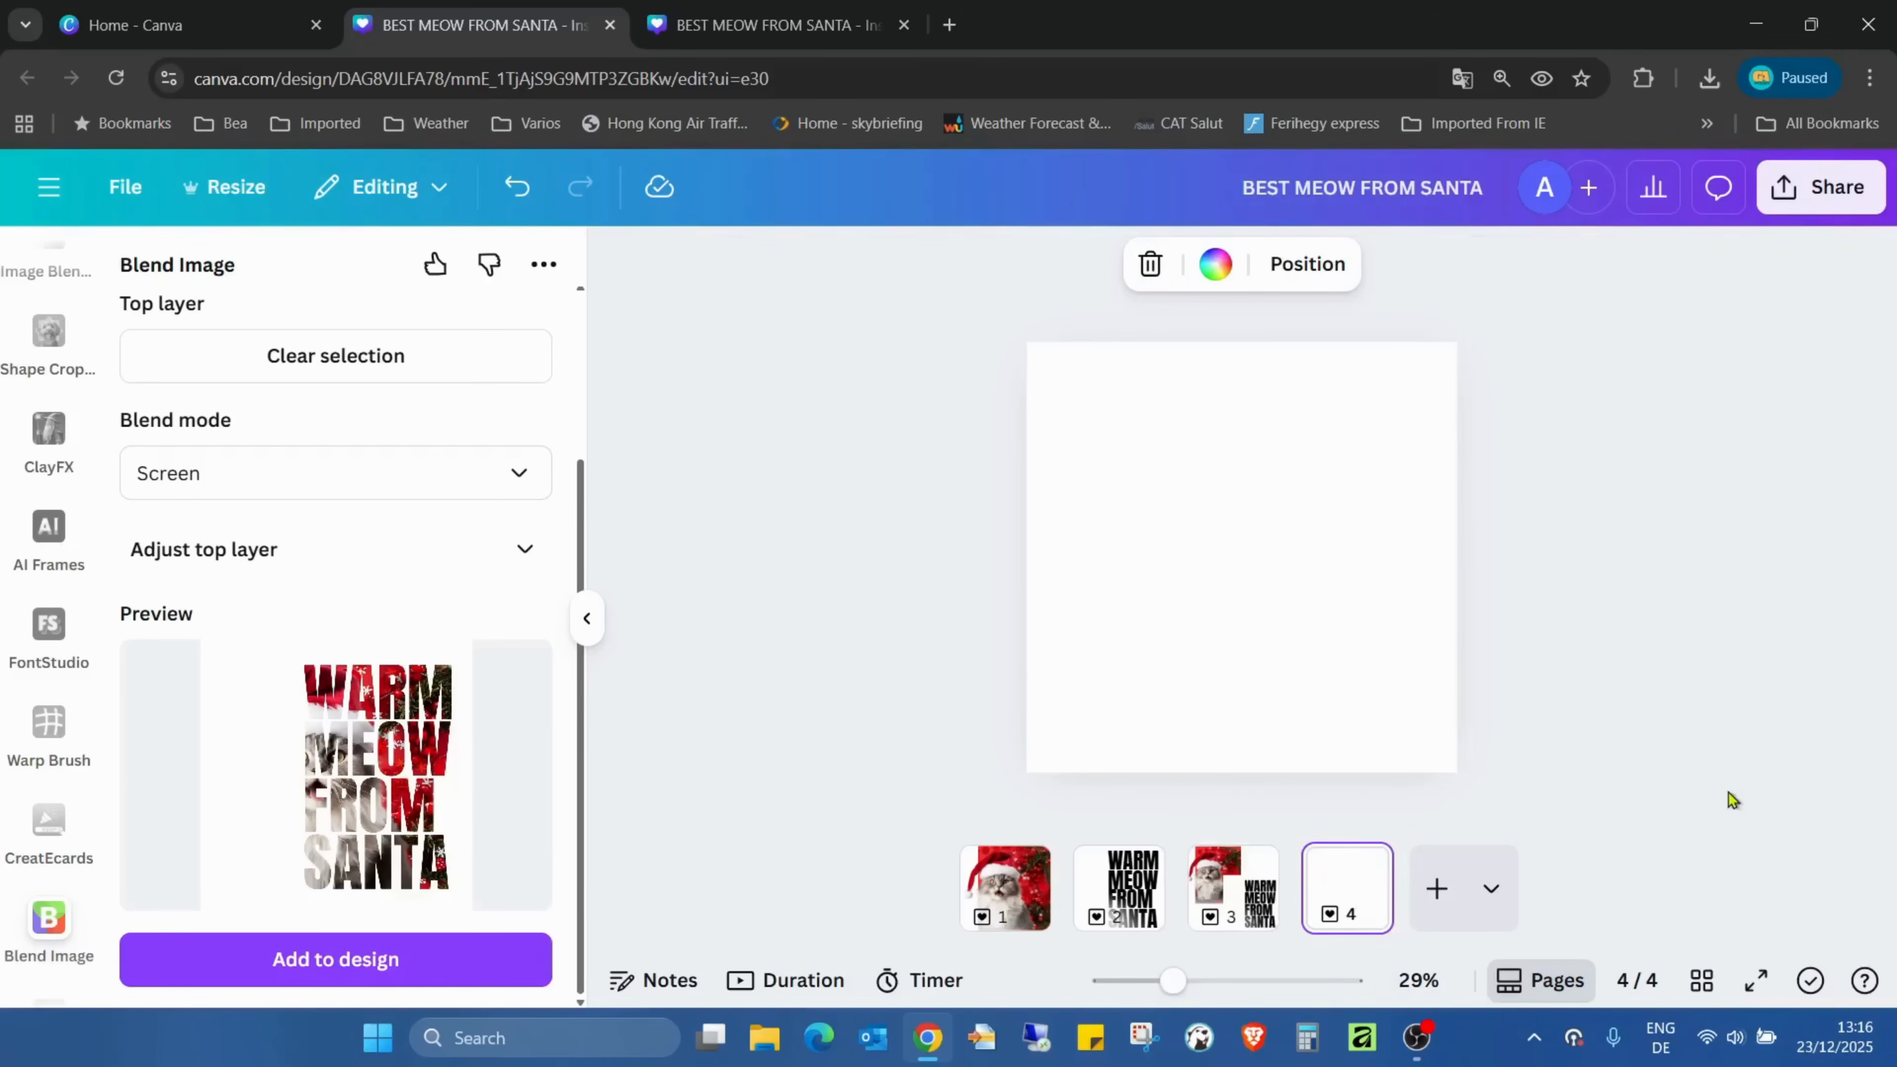
pyautogui.click(478, 959)
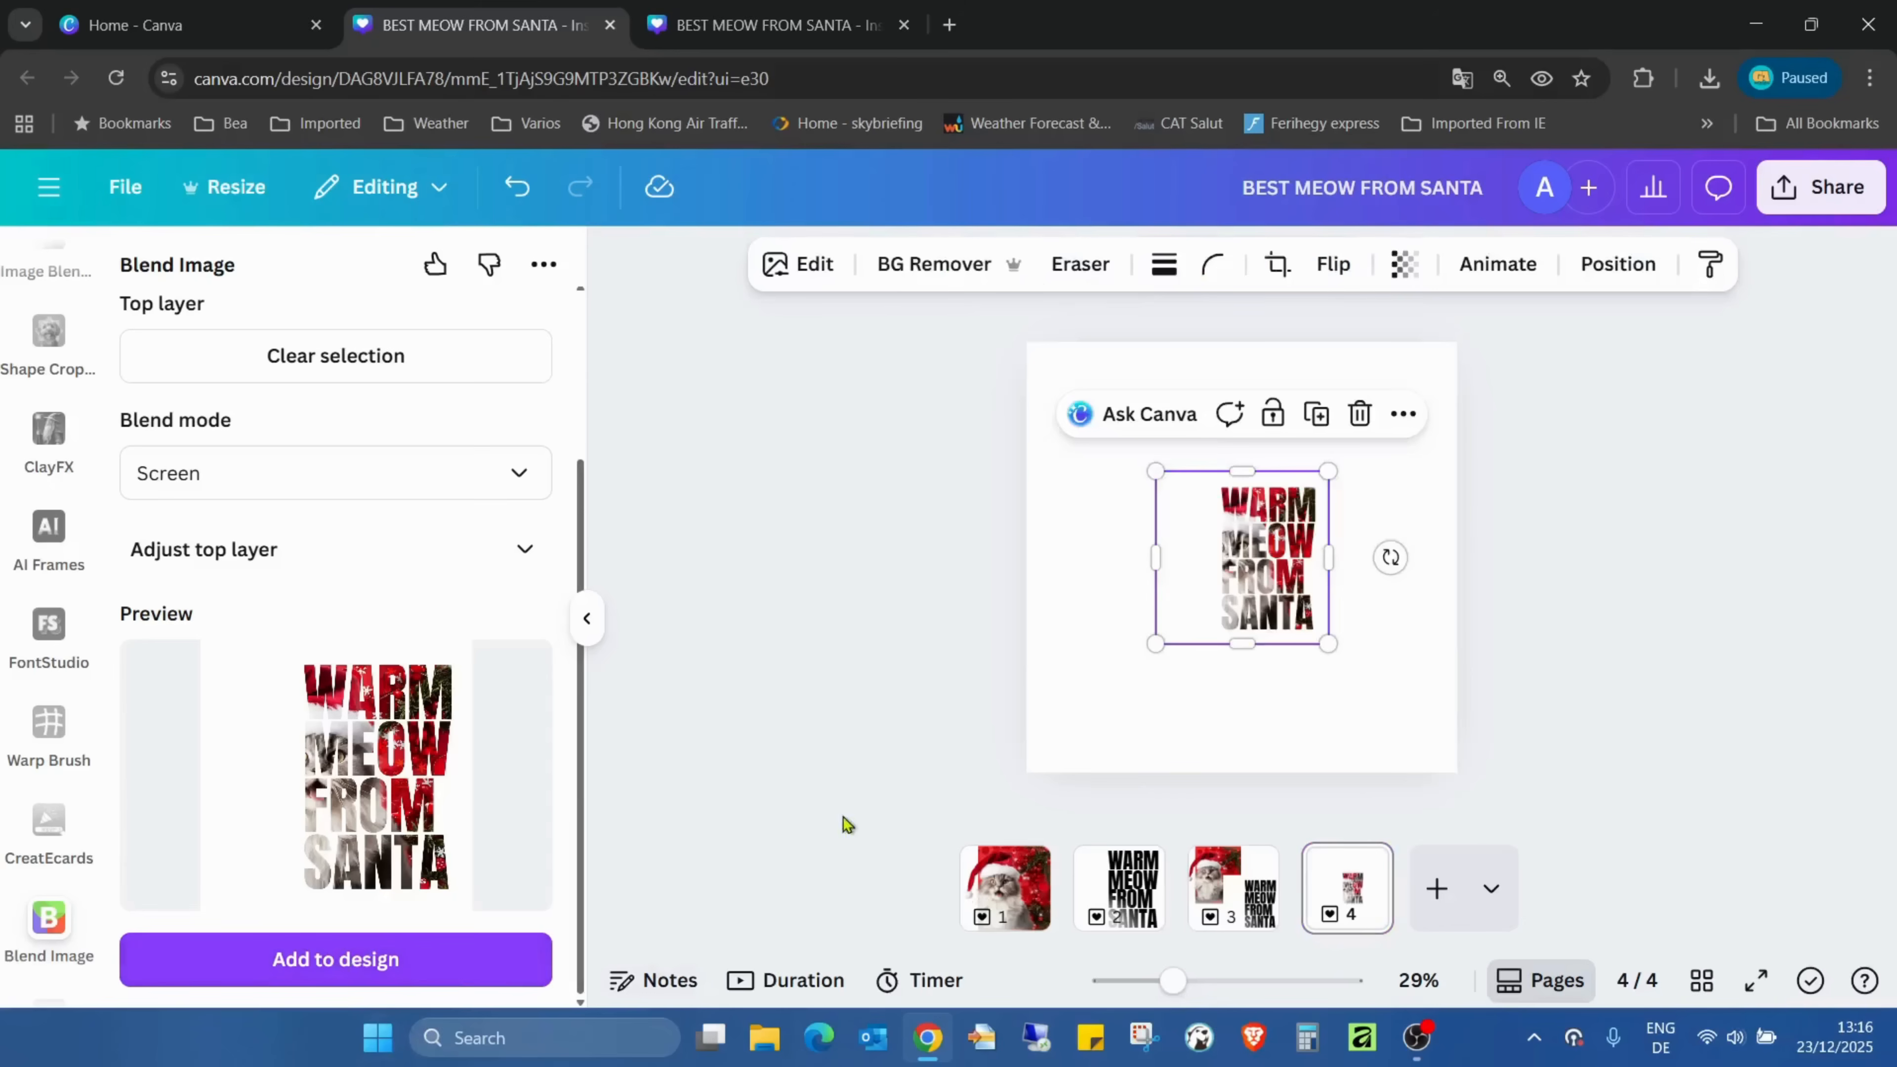
pyautogui.moveTo(1237, 535); pyautogui.dragTo(1106, 404)
# Set the background colour of page 4 to a medium grey from the default solid colours.
pyautogui.click(1370, 433)
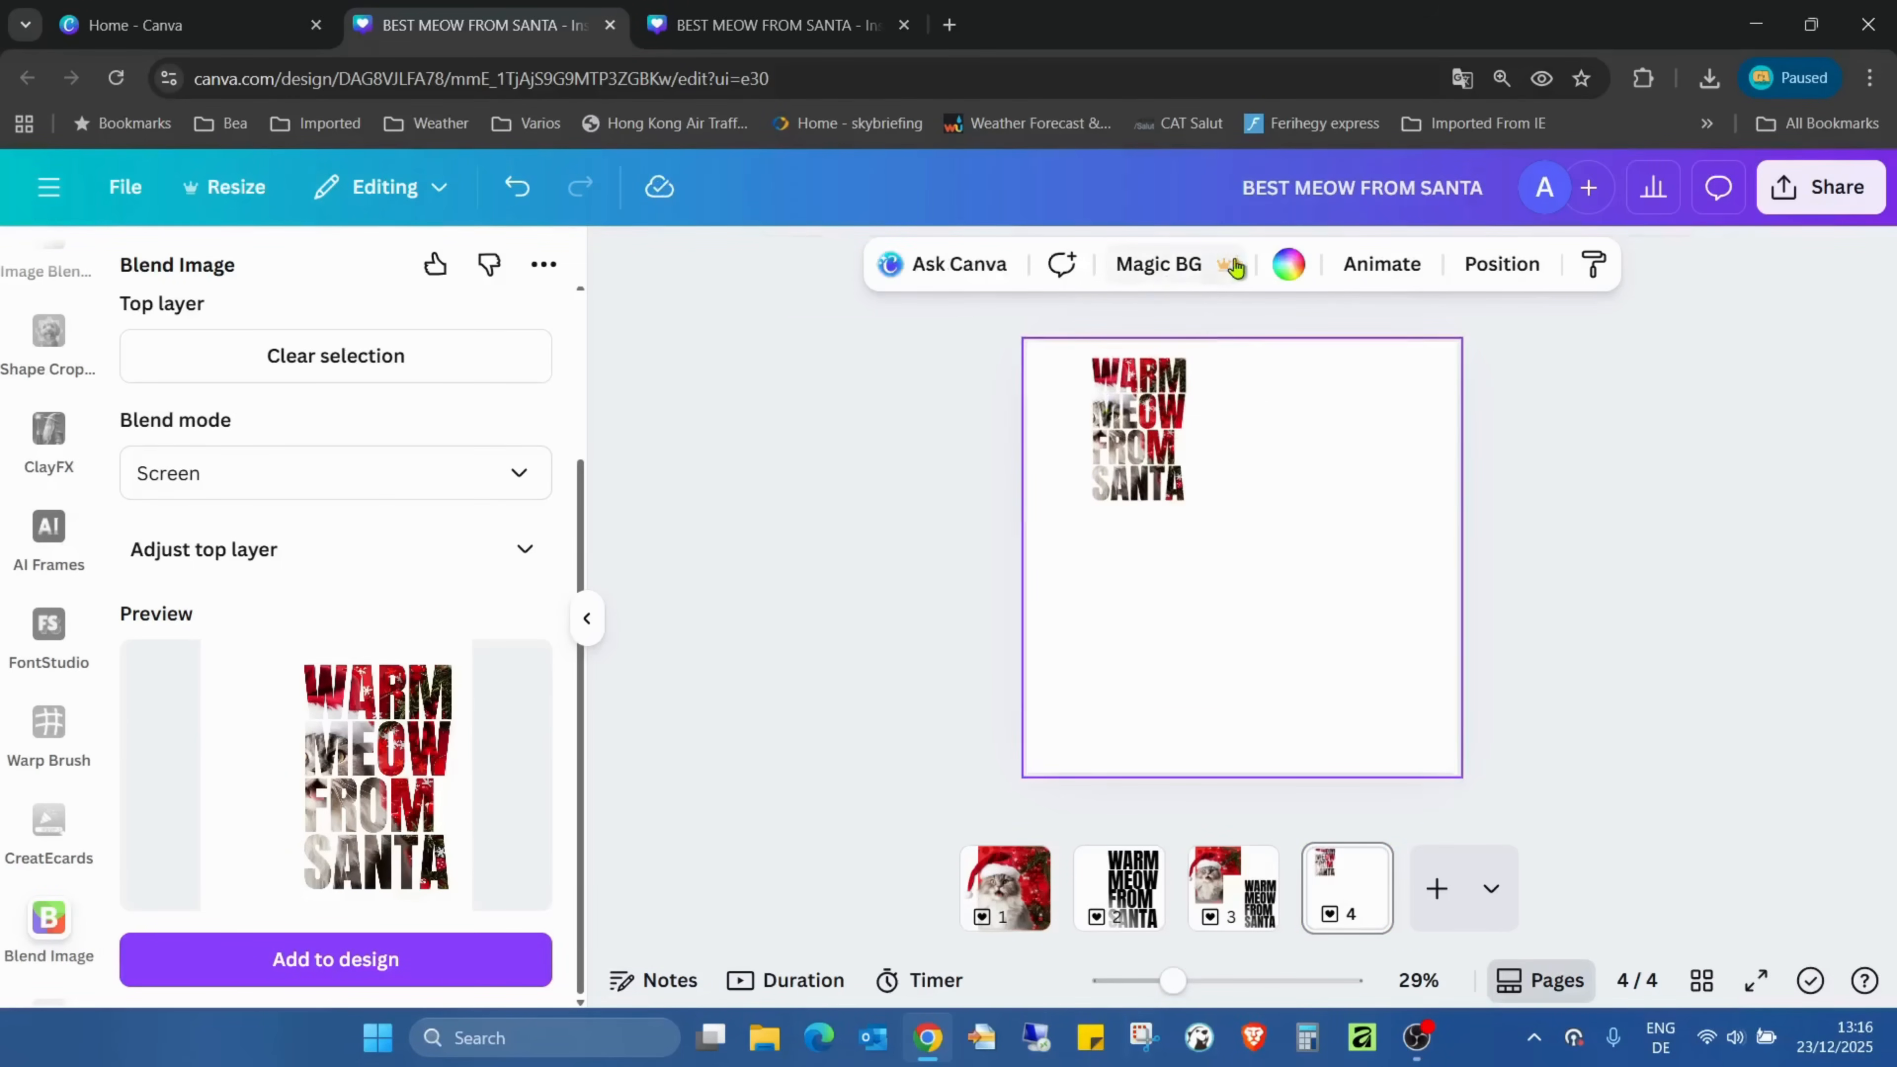
pyautogui.click(1288, 264)
pyautogui.scroll(-3, 425, 669)
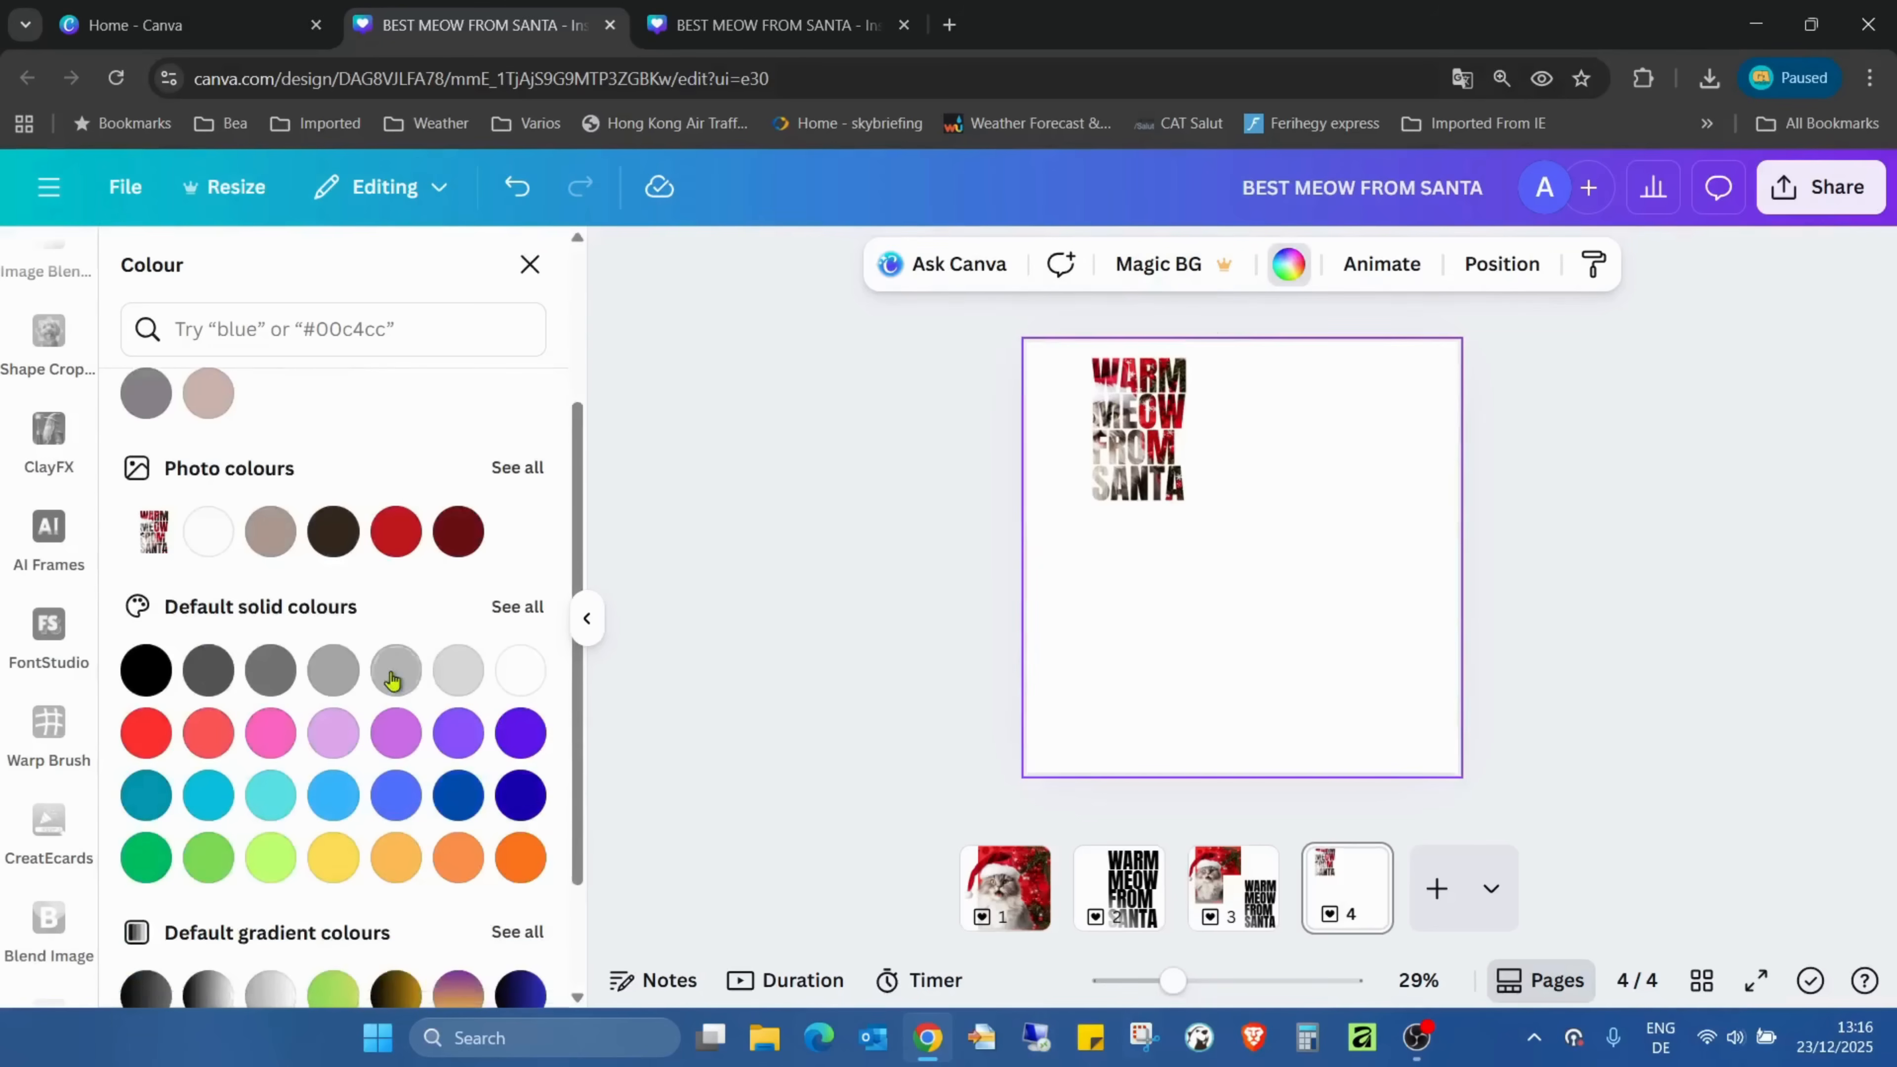
pyautogui.click(333, 669)
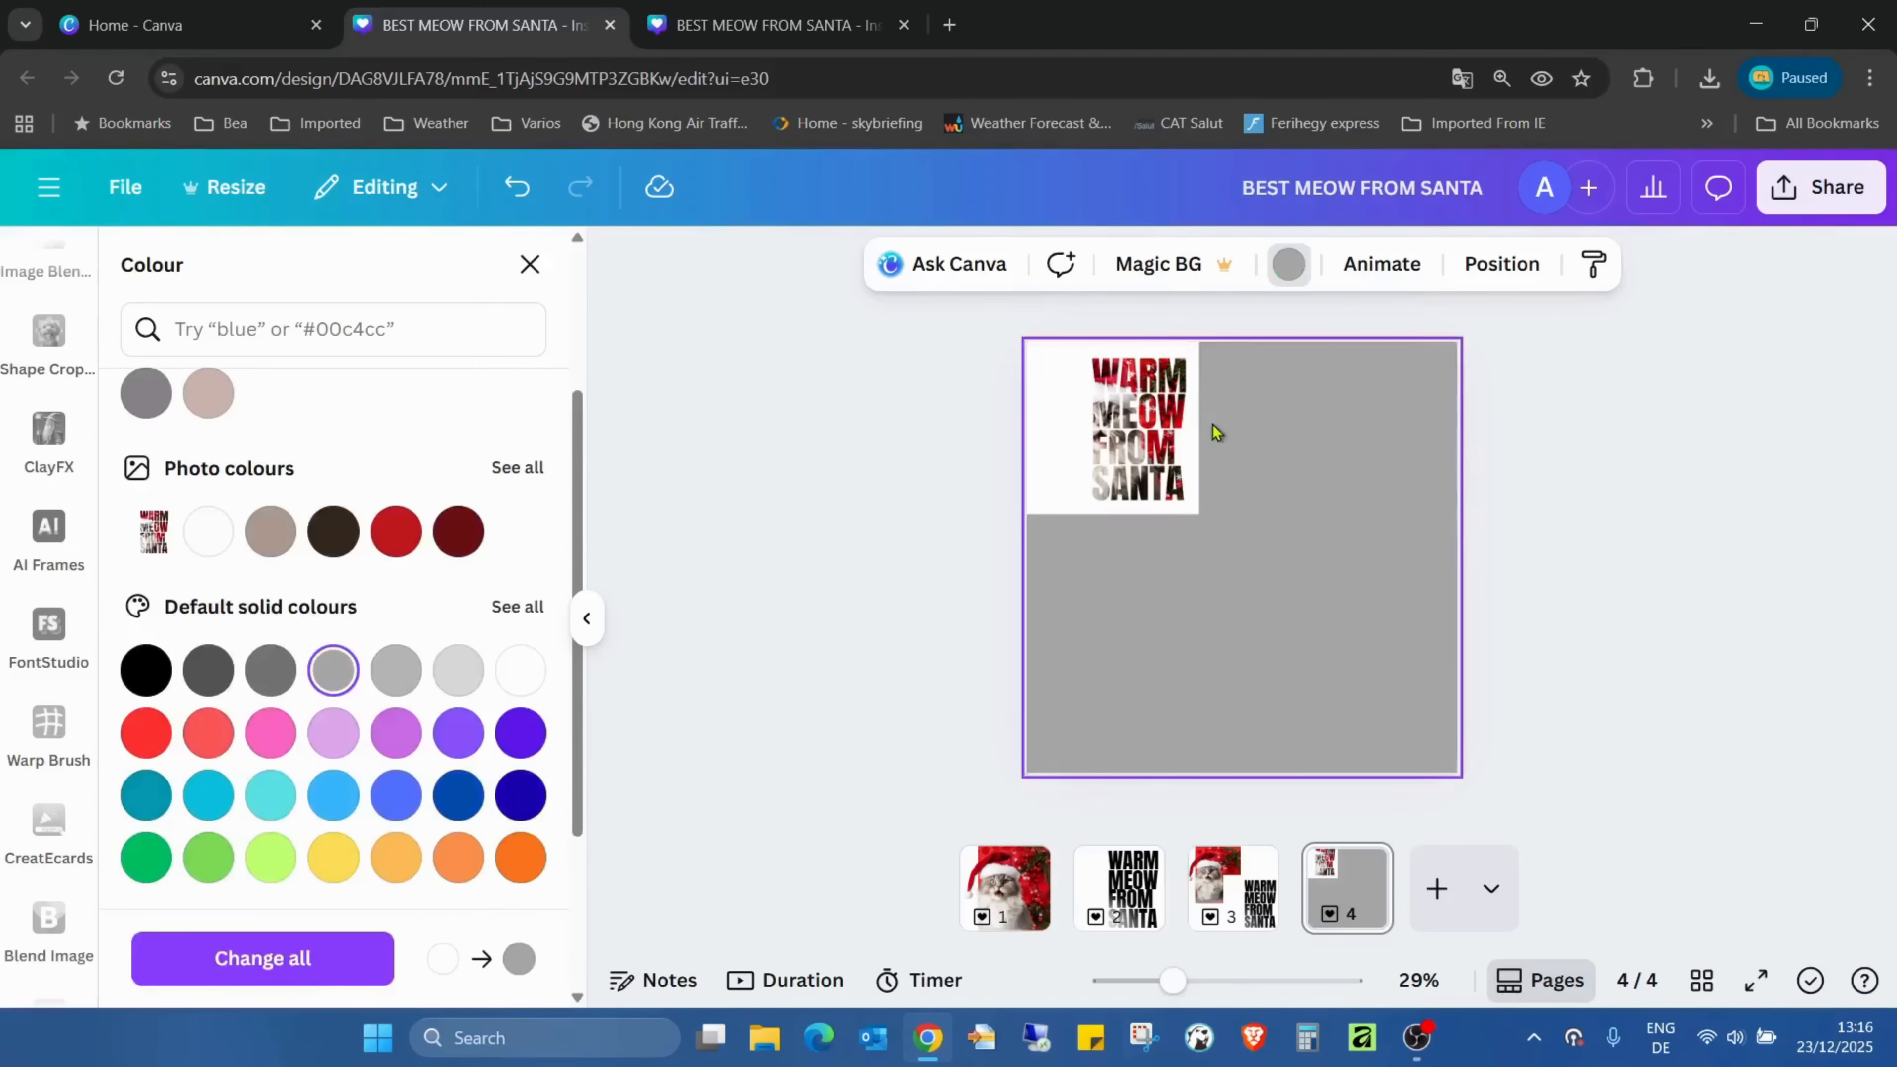
# Enlarge the blended text image to fill page 4 and remove its white background.
pyautogui.click(1173, 440)
pyautogui.moveTo(1147, 434); pyautogui.dragTo(1141, 411)
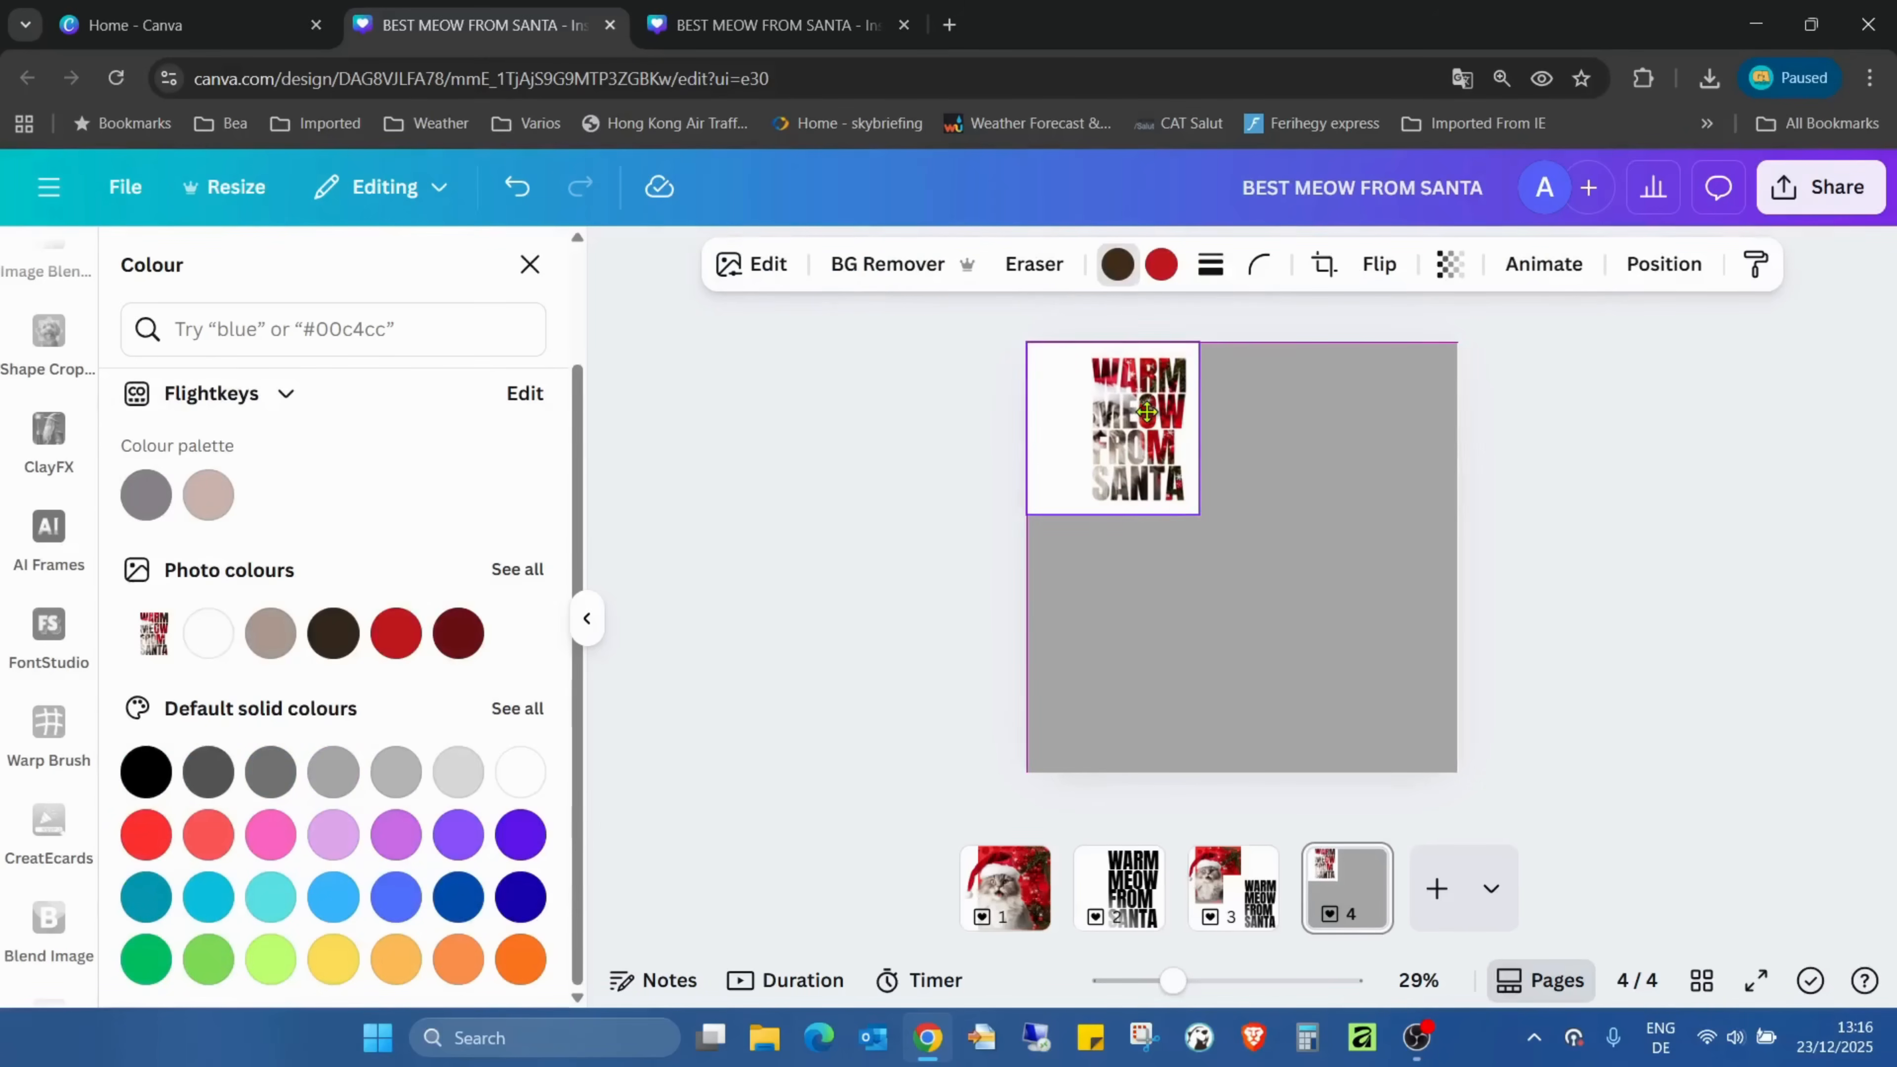
pyautogui.moveTo(1199, 514); pyautogui.dragTo(1459, 774)
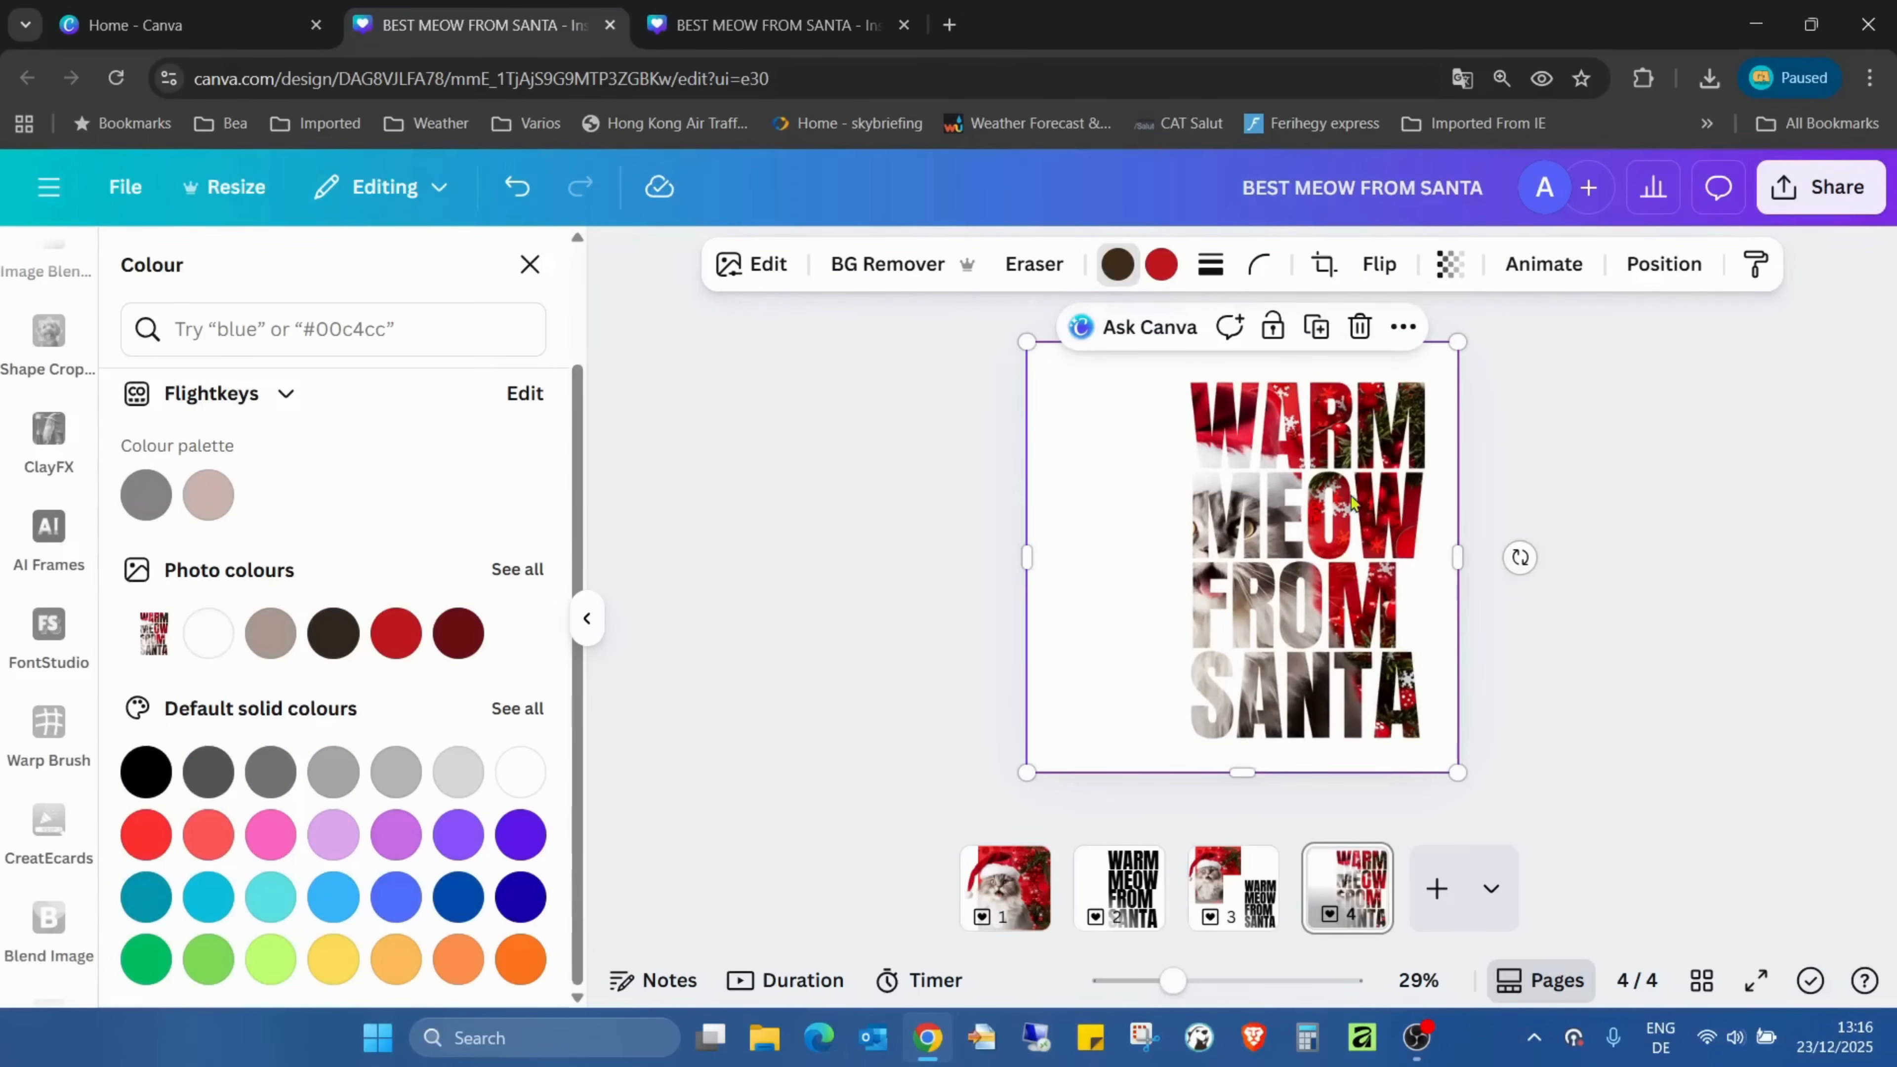
pyautogui.click(894, 264)
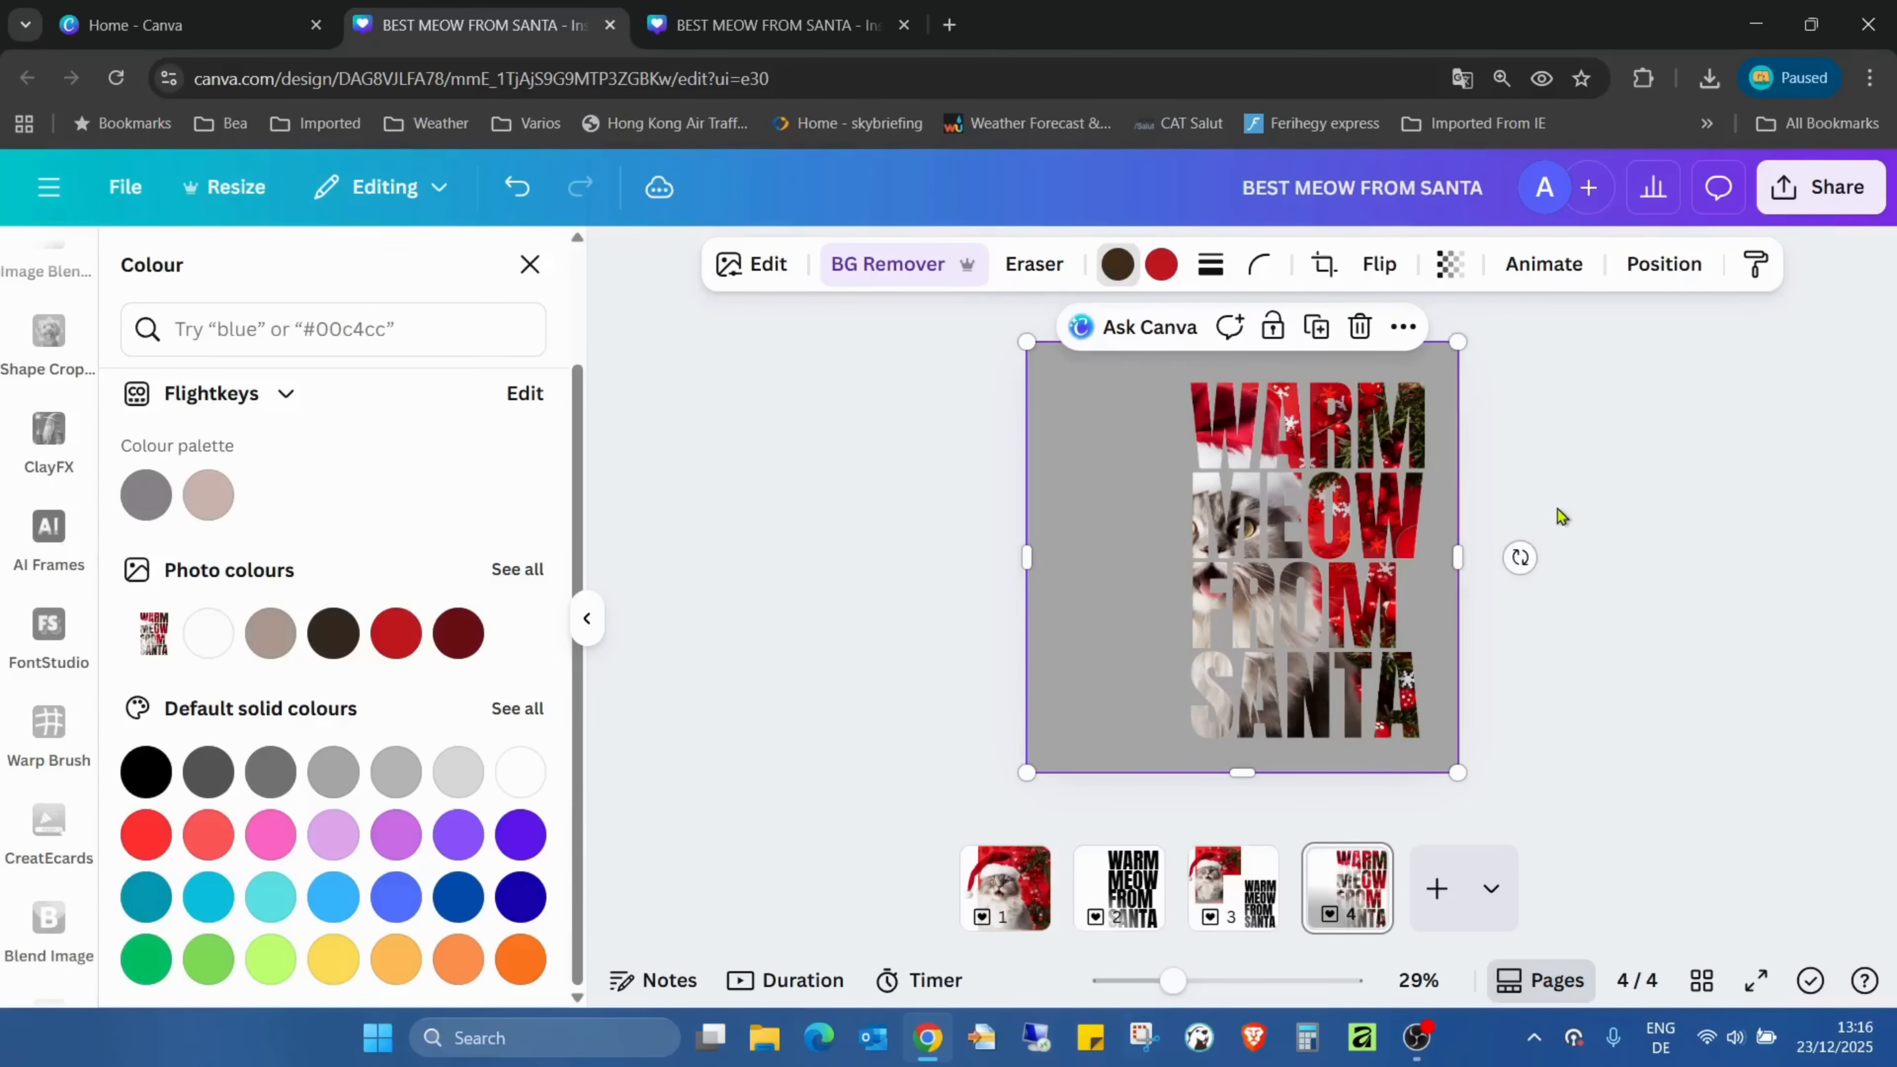
pyautogui.click(1575, 497)
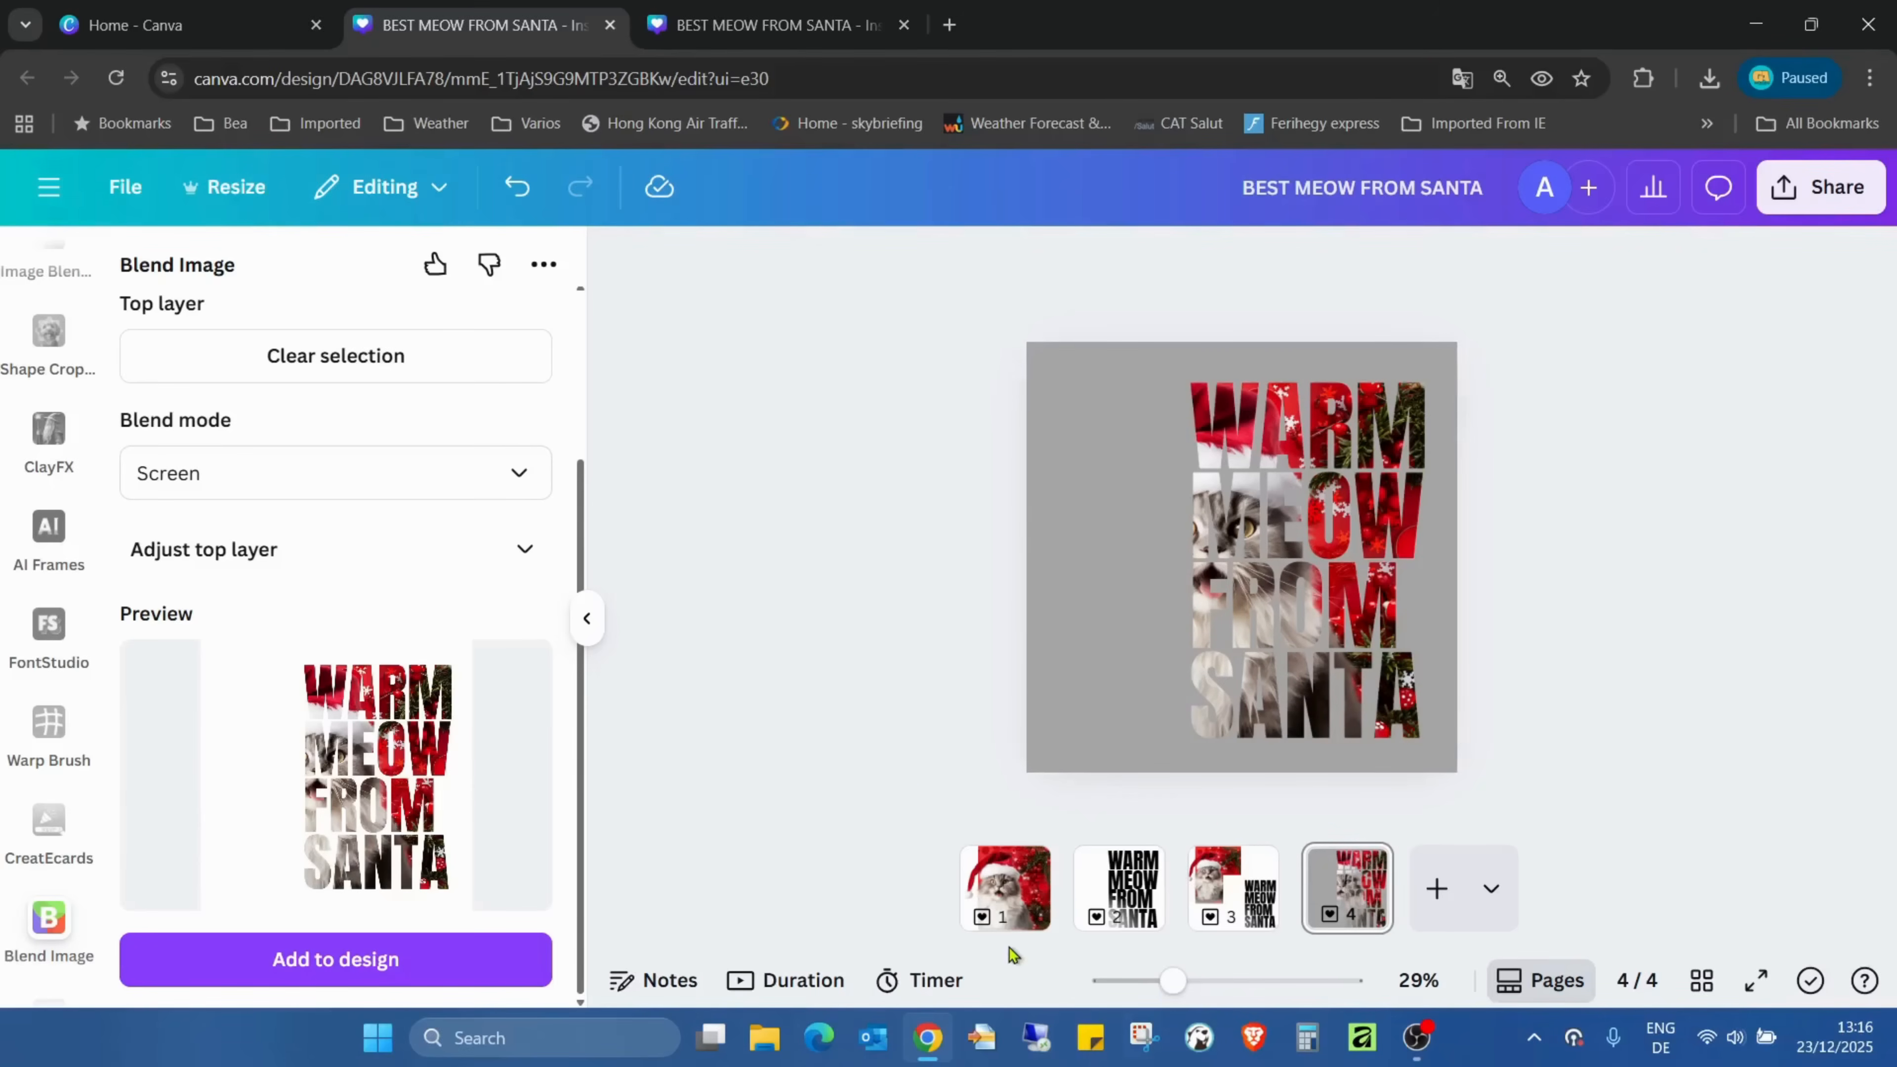
# Copy the Santa-hat cat cutout from page 1 and paste it onto page 4 over the blended text.
pyautogui.click(1006, 893)
pyautogui.click(1205, 510)
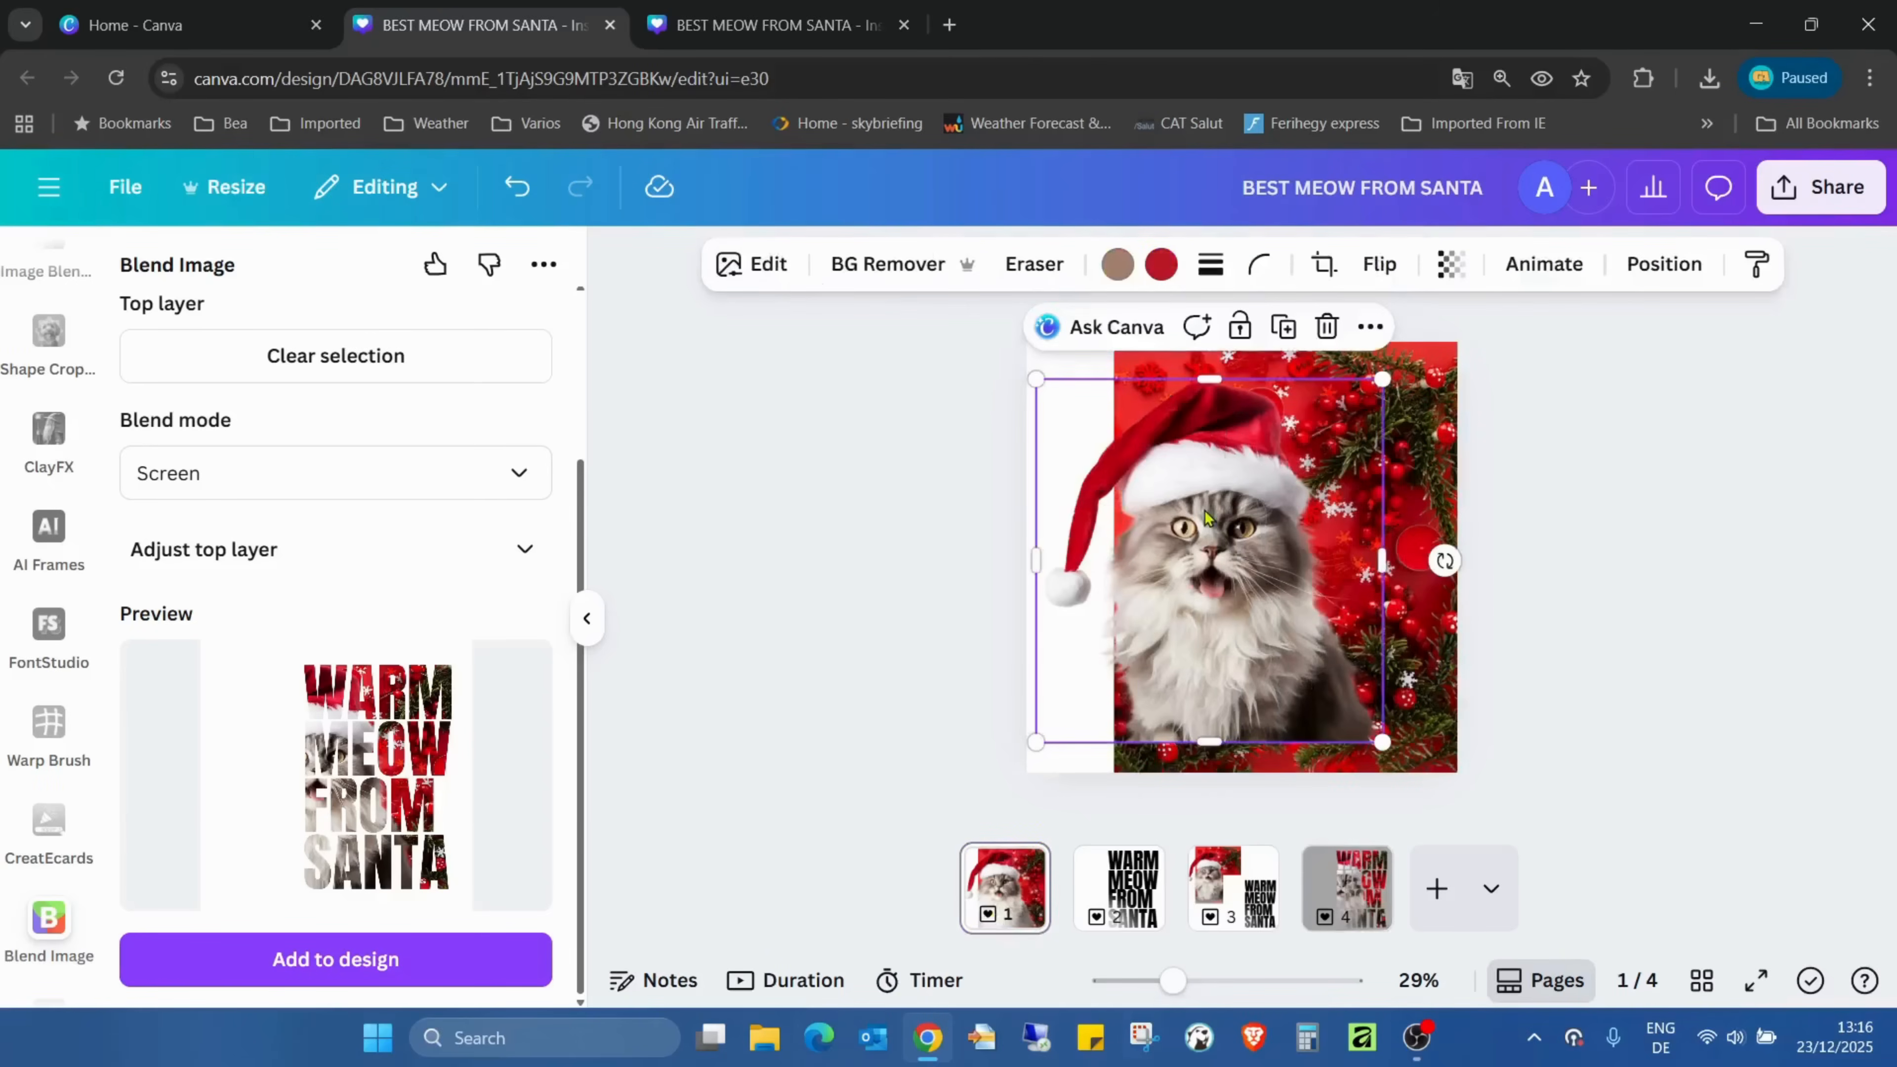
pyautogui.click(1348, 888)
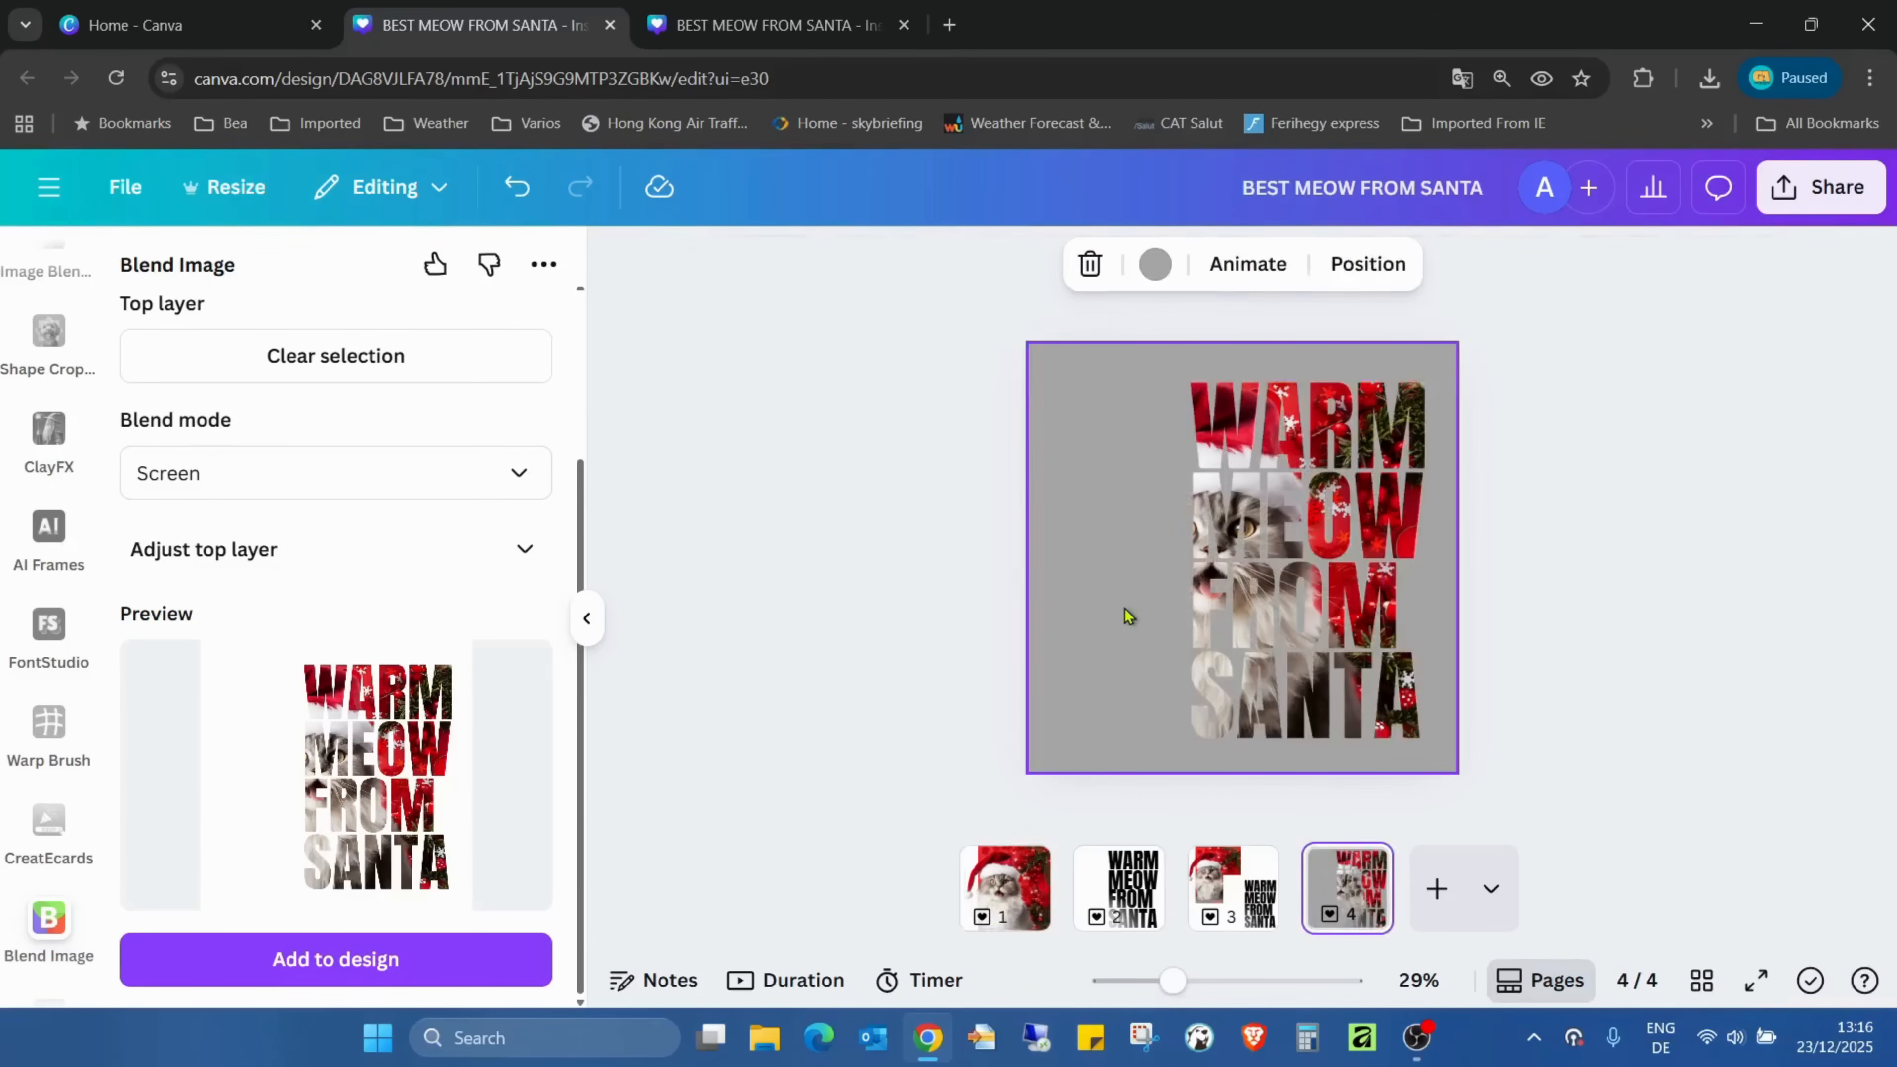
pyautogui.hotkey('ctrl', 'v')
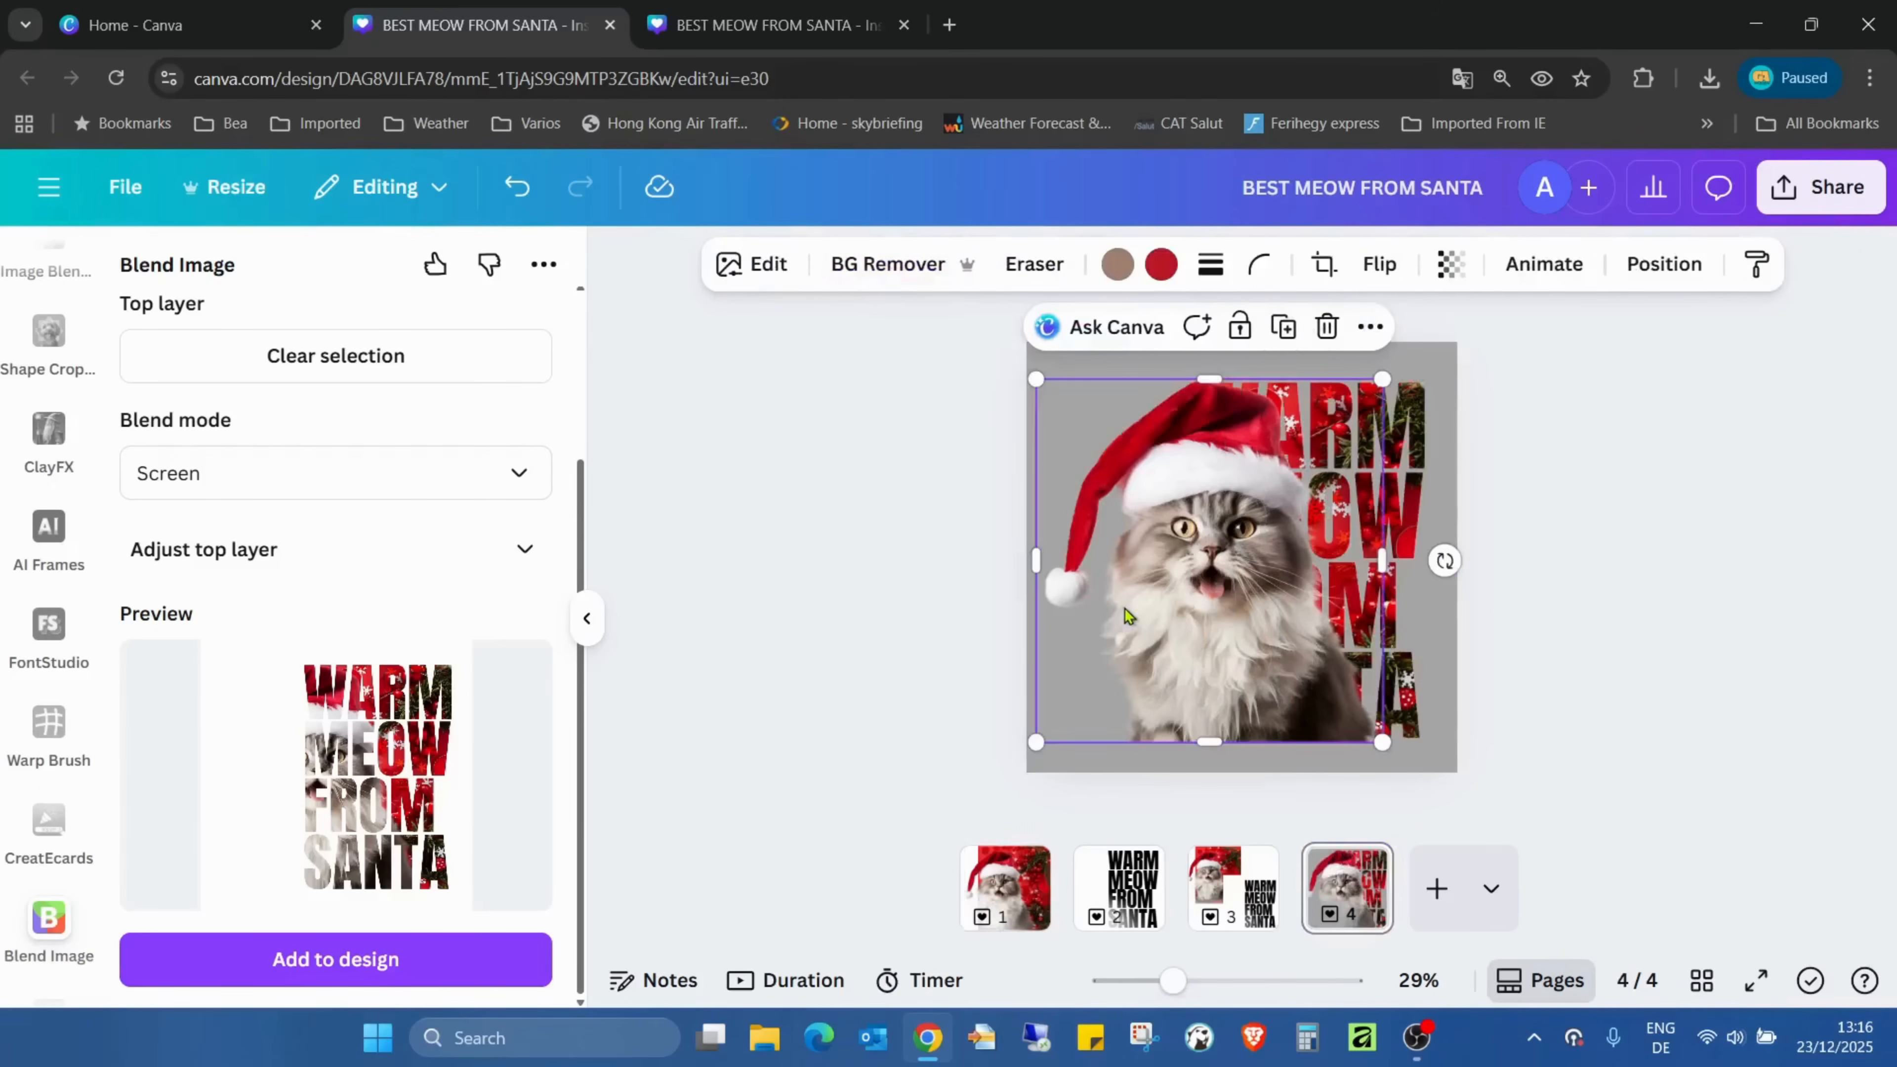
# Crop the pasted cat cutout from its right side up to the left edge of the text letters.
pyautogui.moveTo(1173, 980); pyautogui.dragTo(1190, 980)
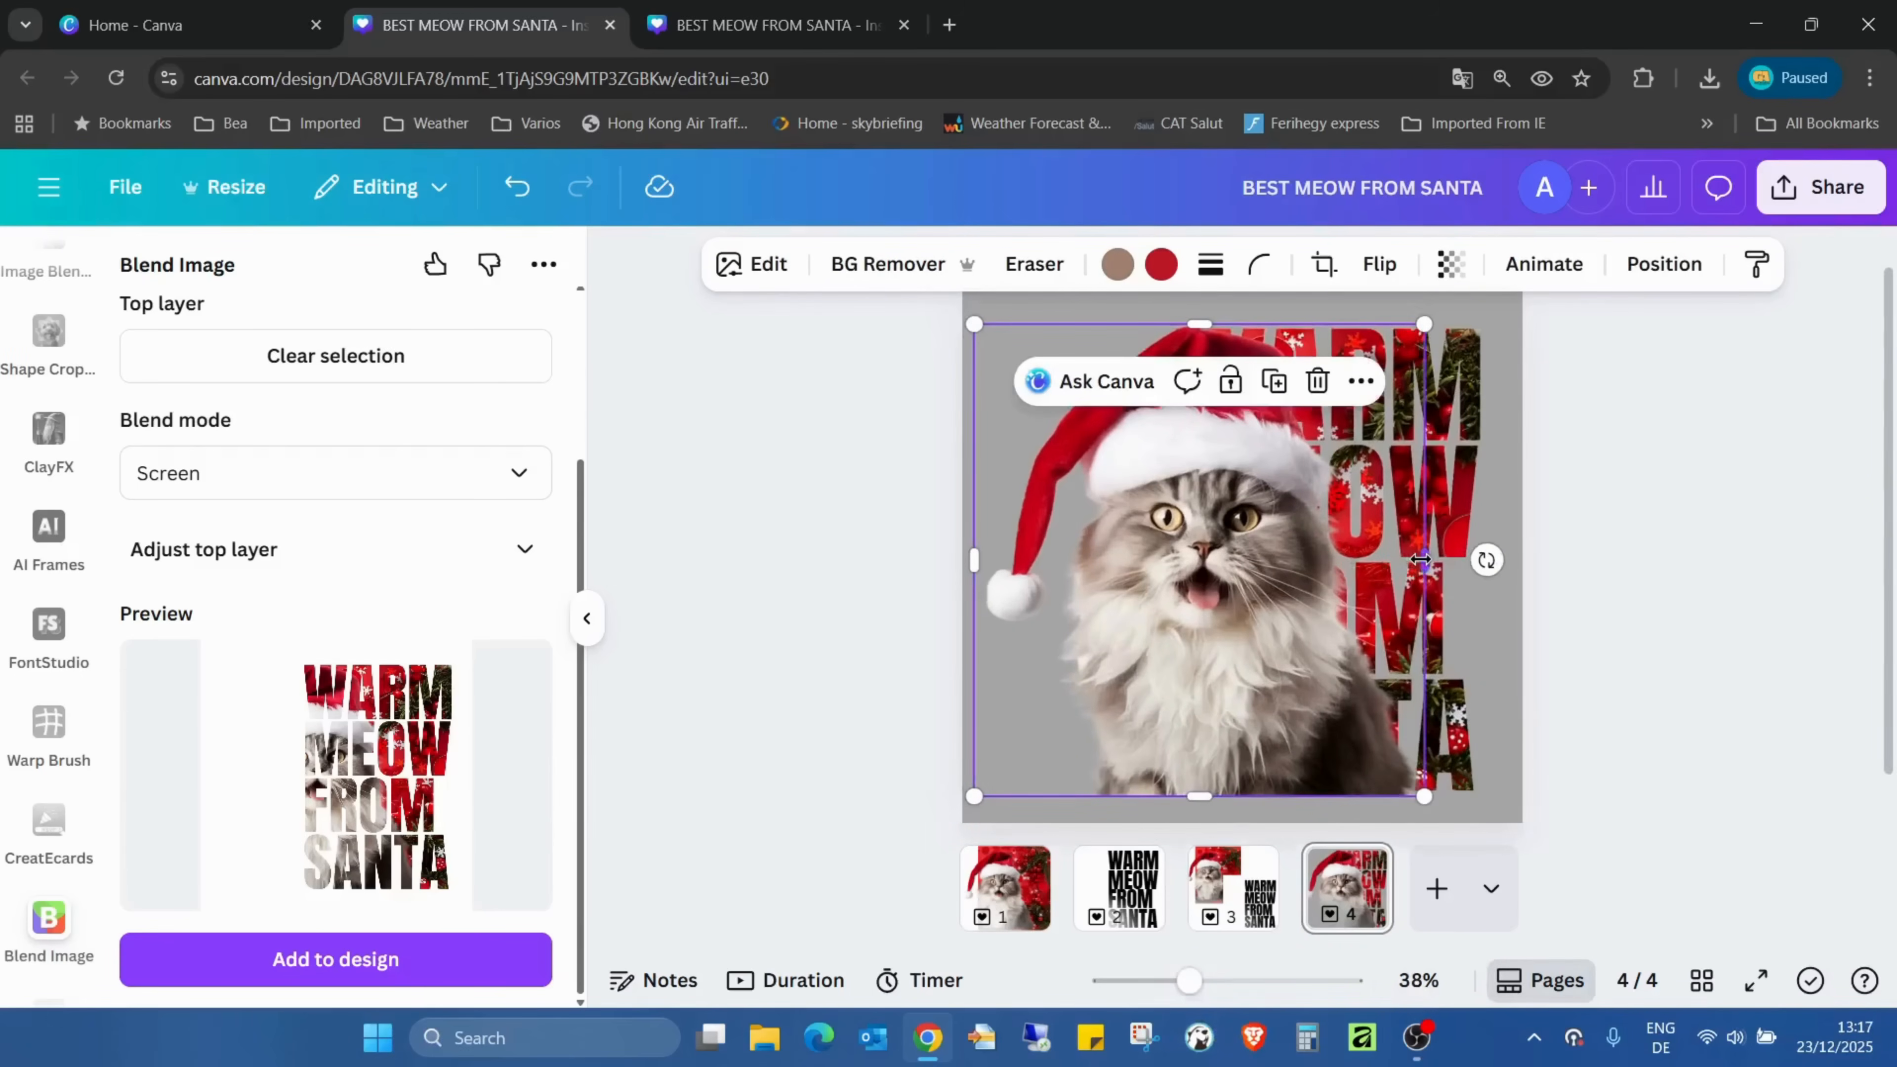
pyautogui.moveTo(1415, 559); pyautogui.dragTo(1170, 548)
pyautogui.click(1701, 580)
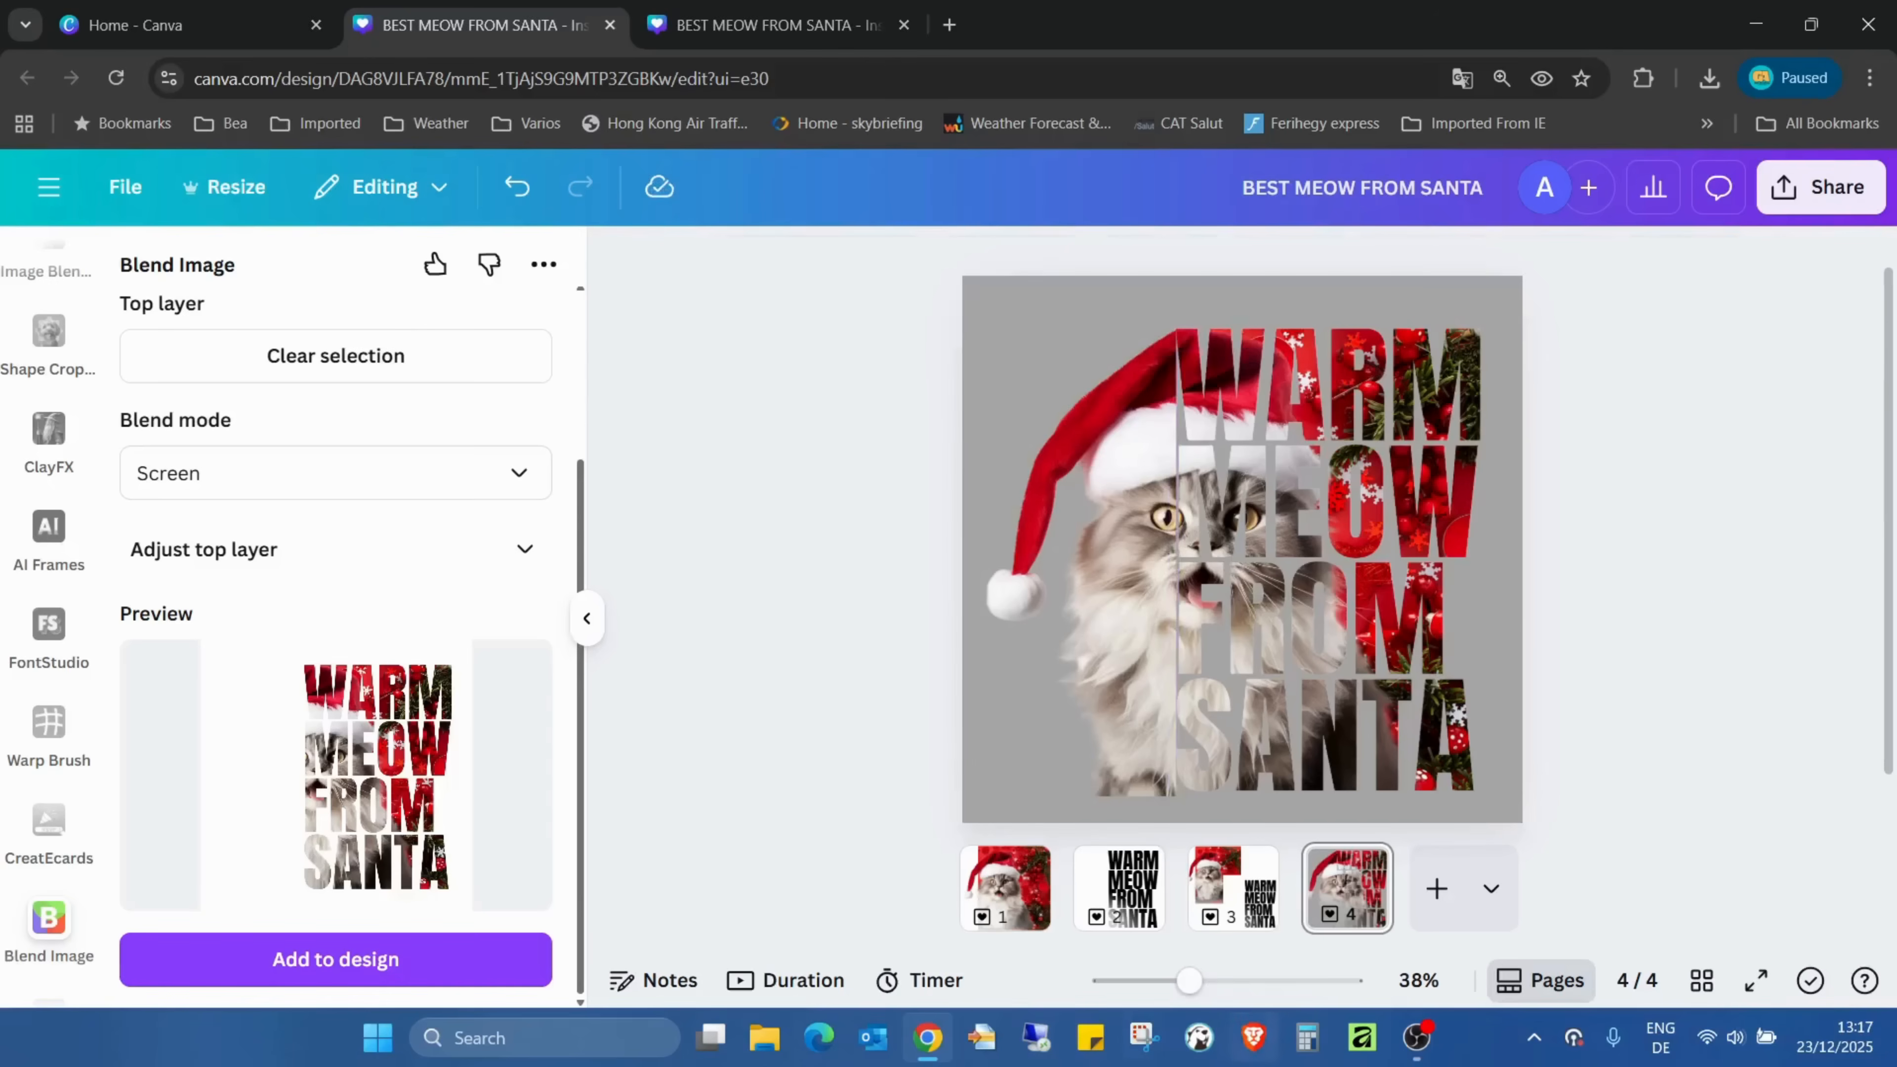
# Apply the Glow shadow effect to the cropped cat cutout.
pyautogui.moveTo(1189, 981)
pyautogui.mouseDown()
pyautogui.moveTo(1225, 981)
pyautogui.moveTo(1182, 982)
pyautogui.mouseUp()
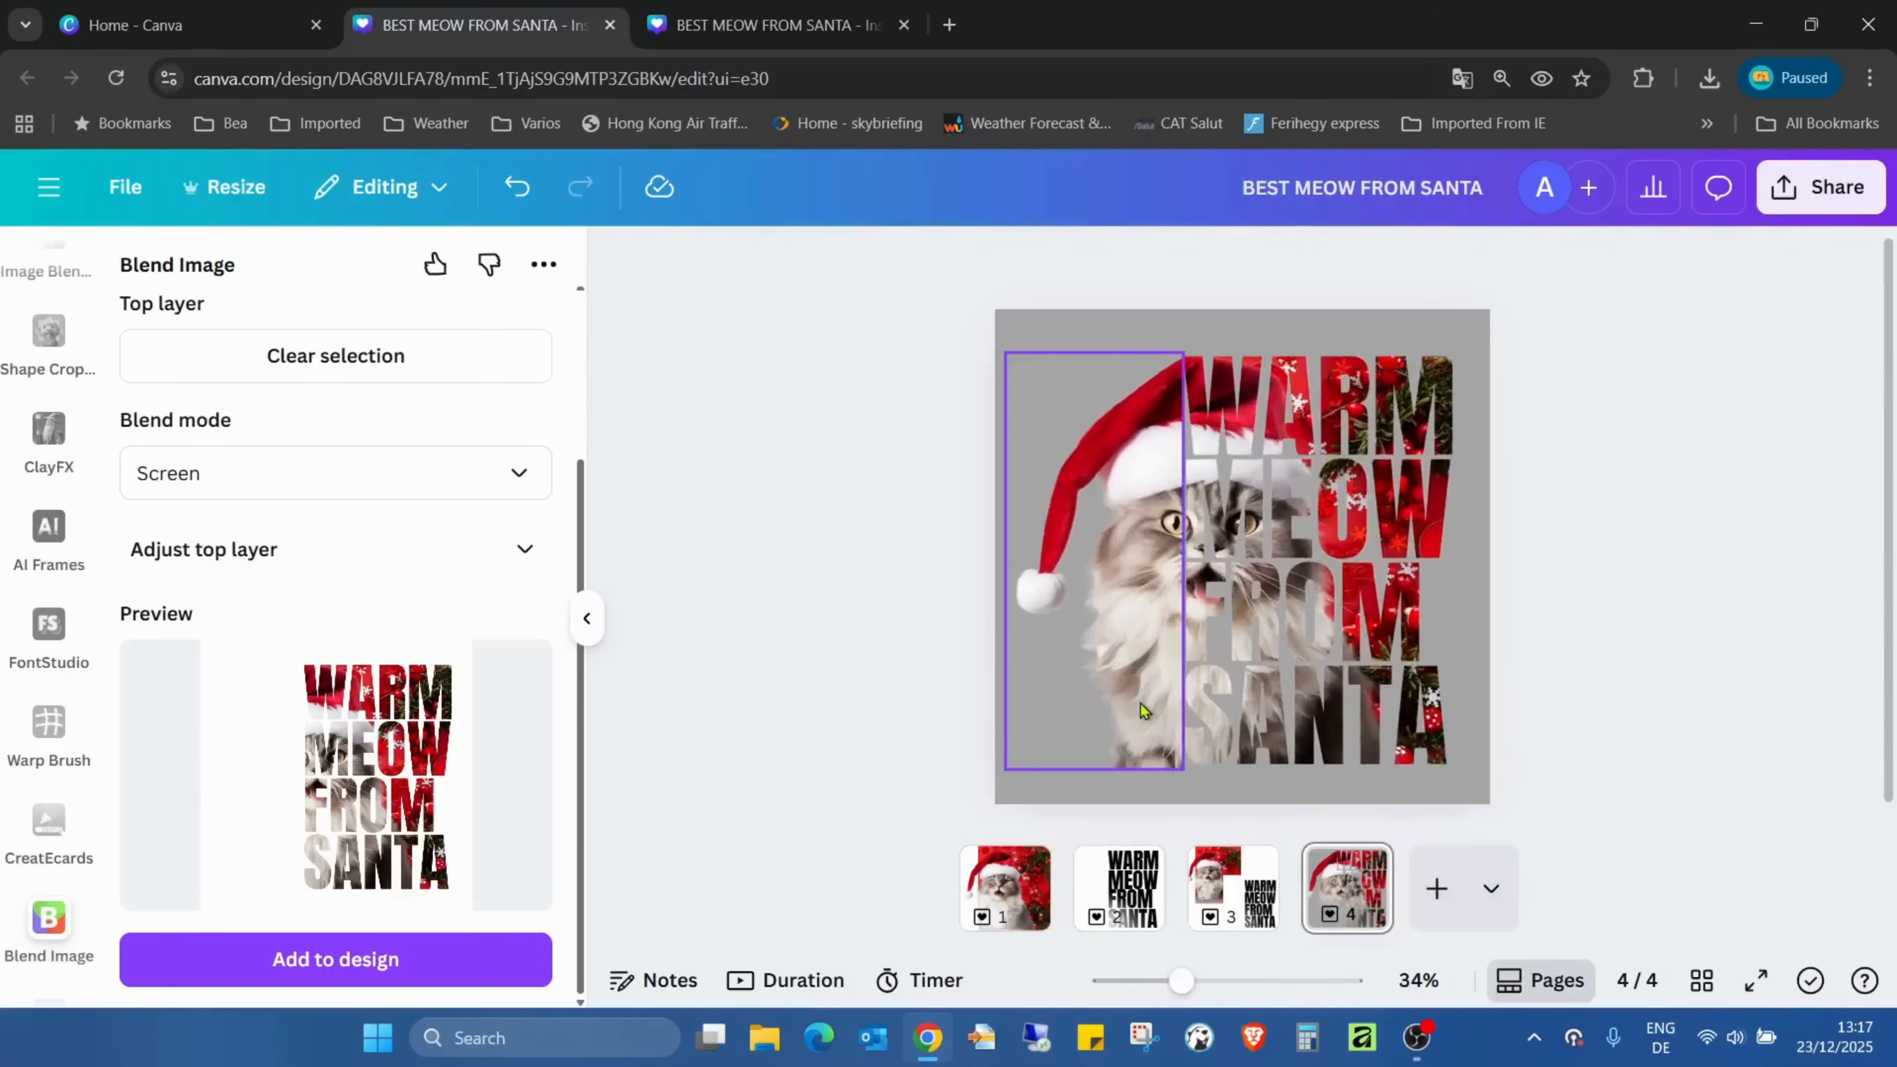
pyautogui.click(1123, 710)
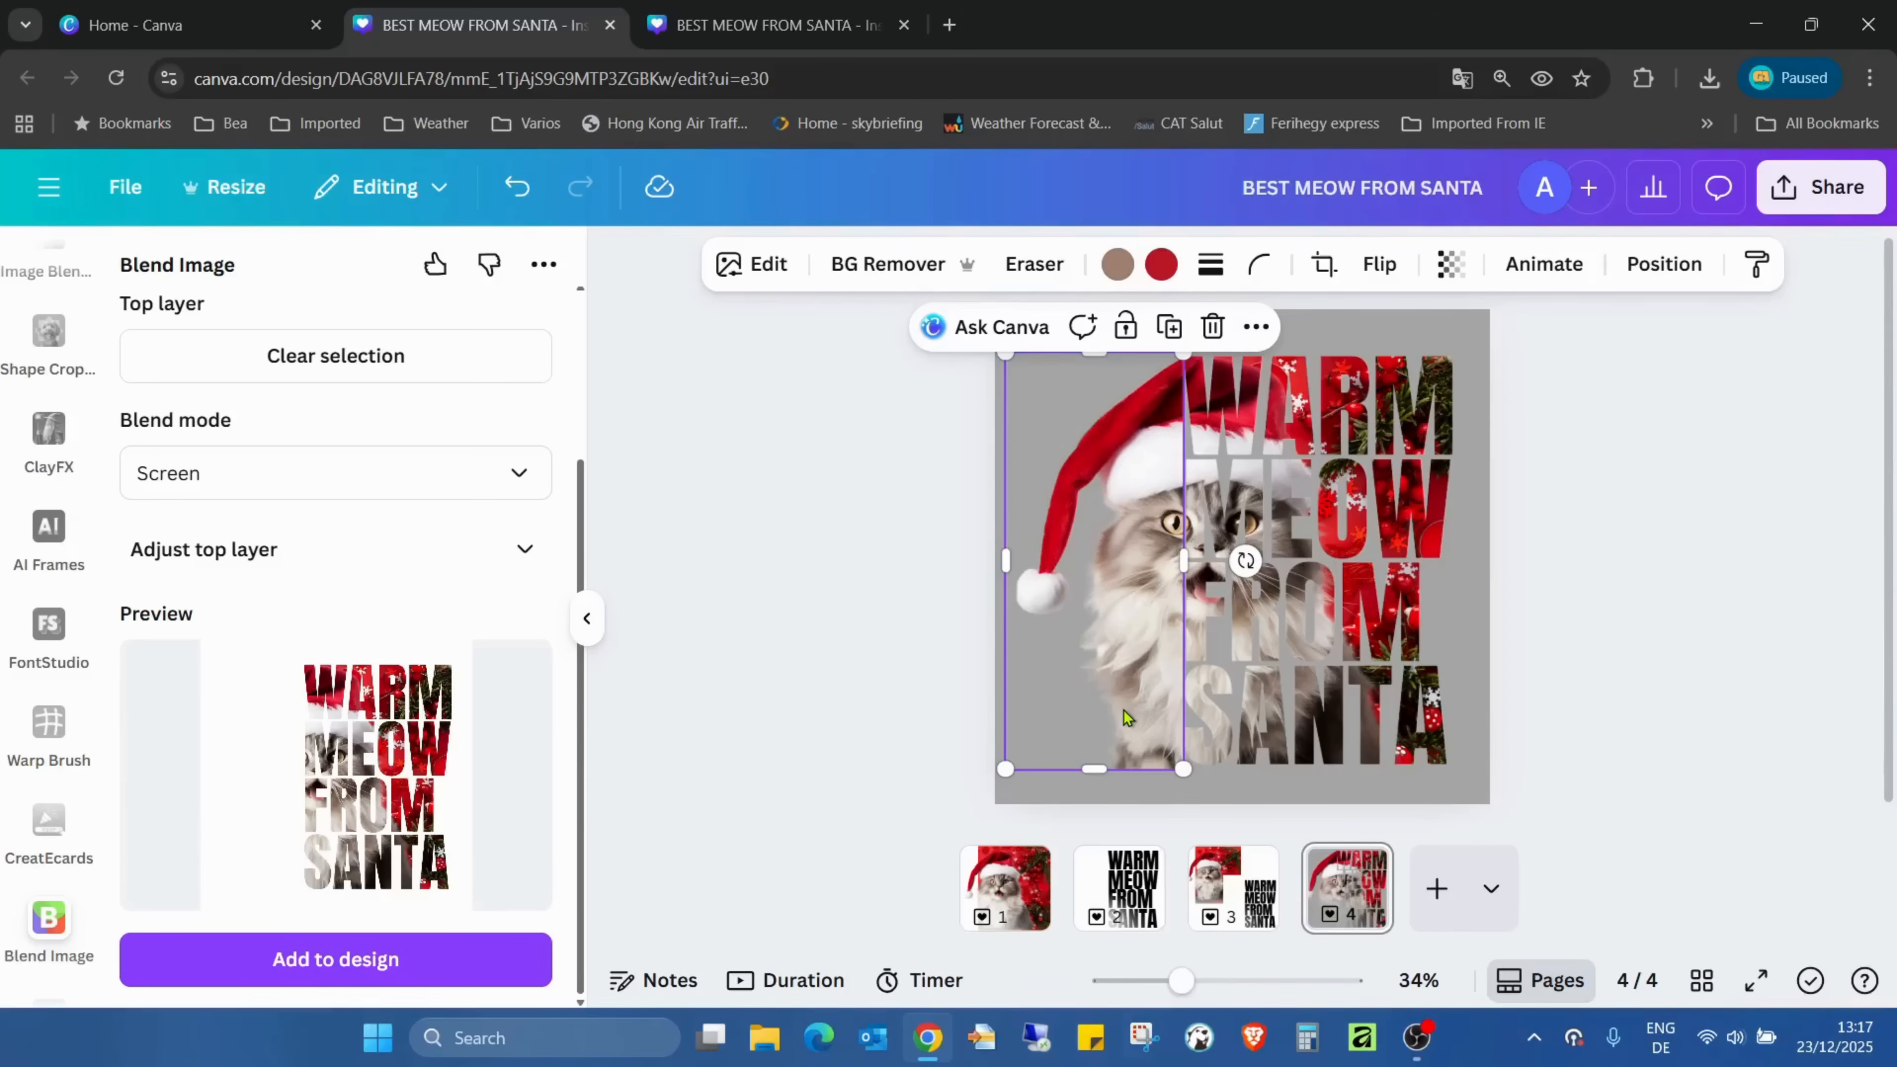
pyautogui.click(754, 265)
pyautogui.scroll(-5, 323, 598)
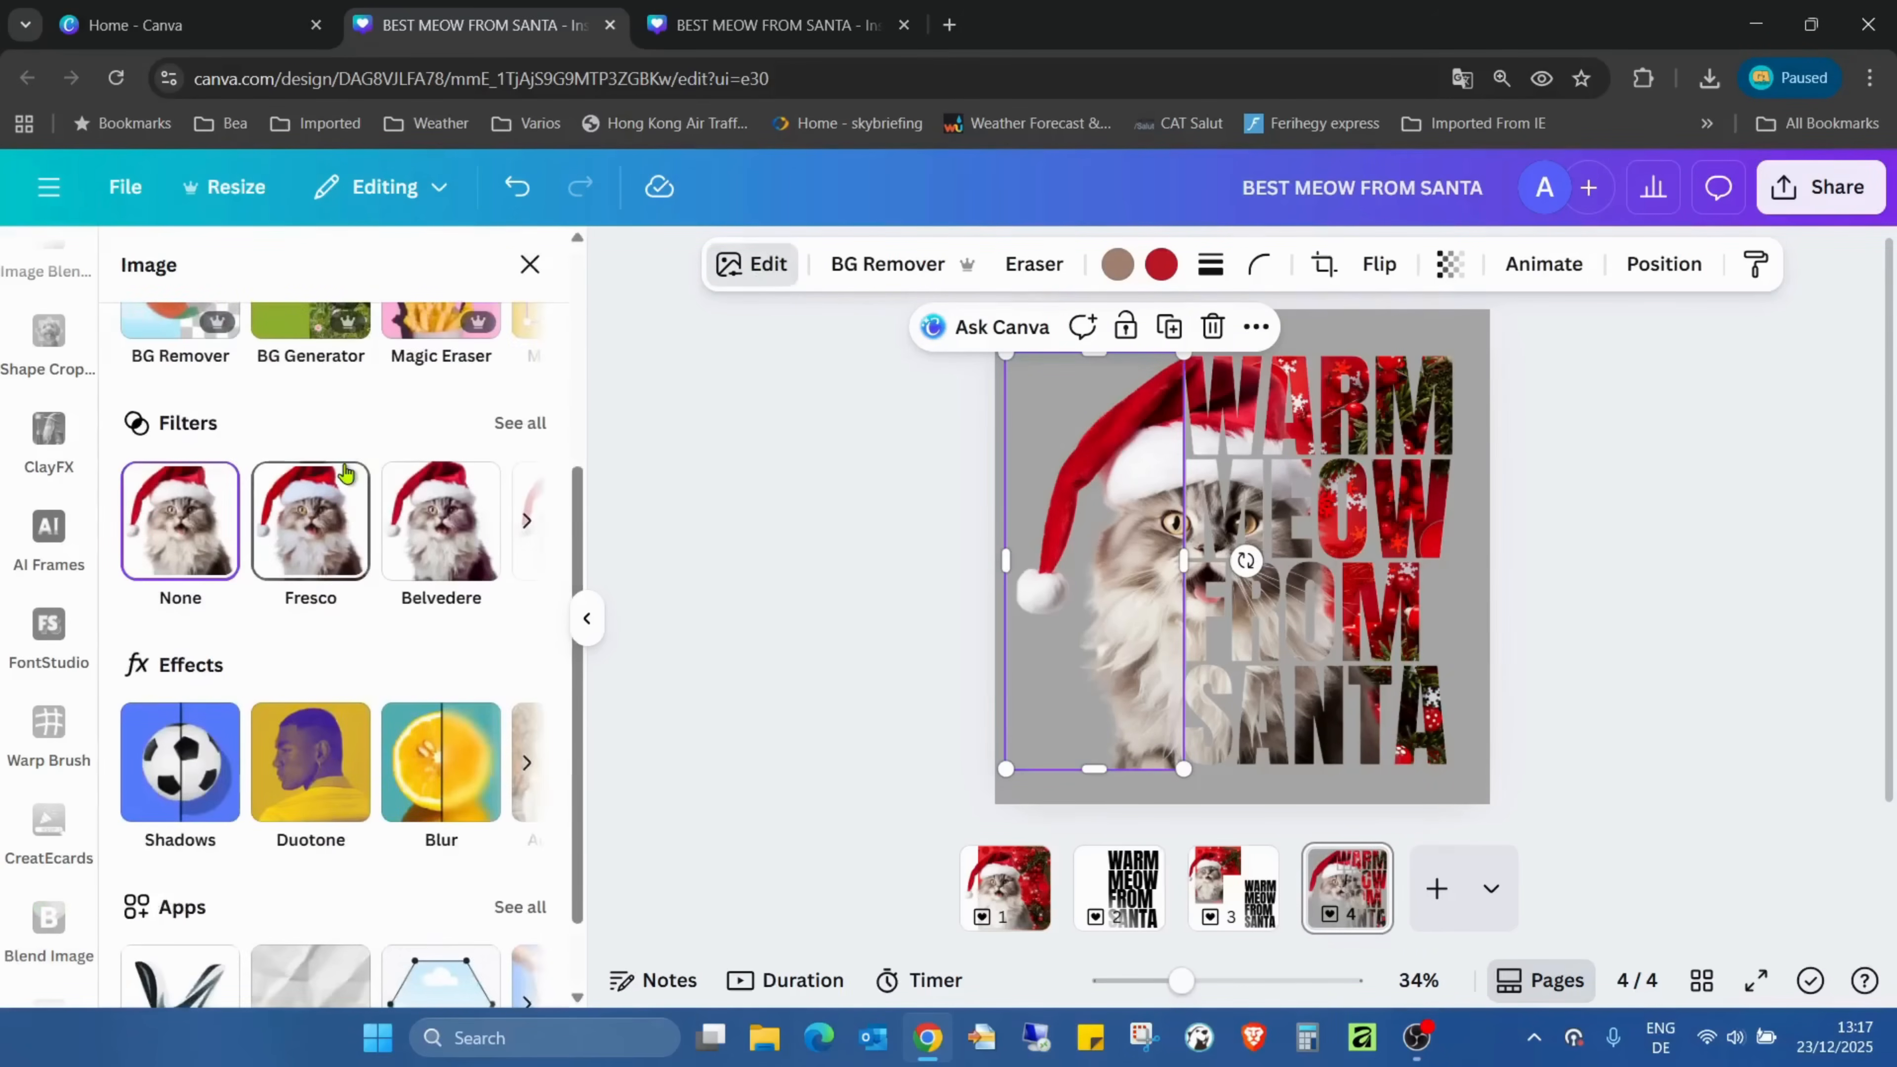
pyautogui.click(177, 773)
pyautogui.click(211, 574)
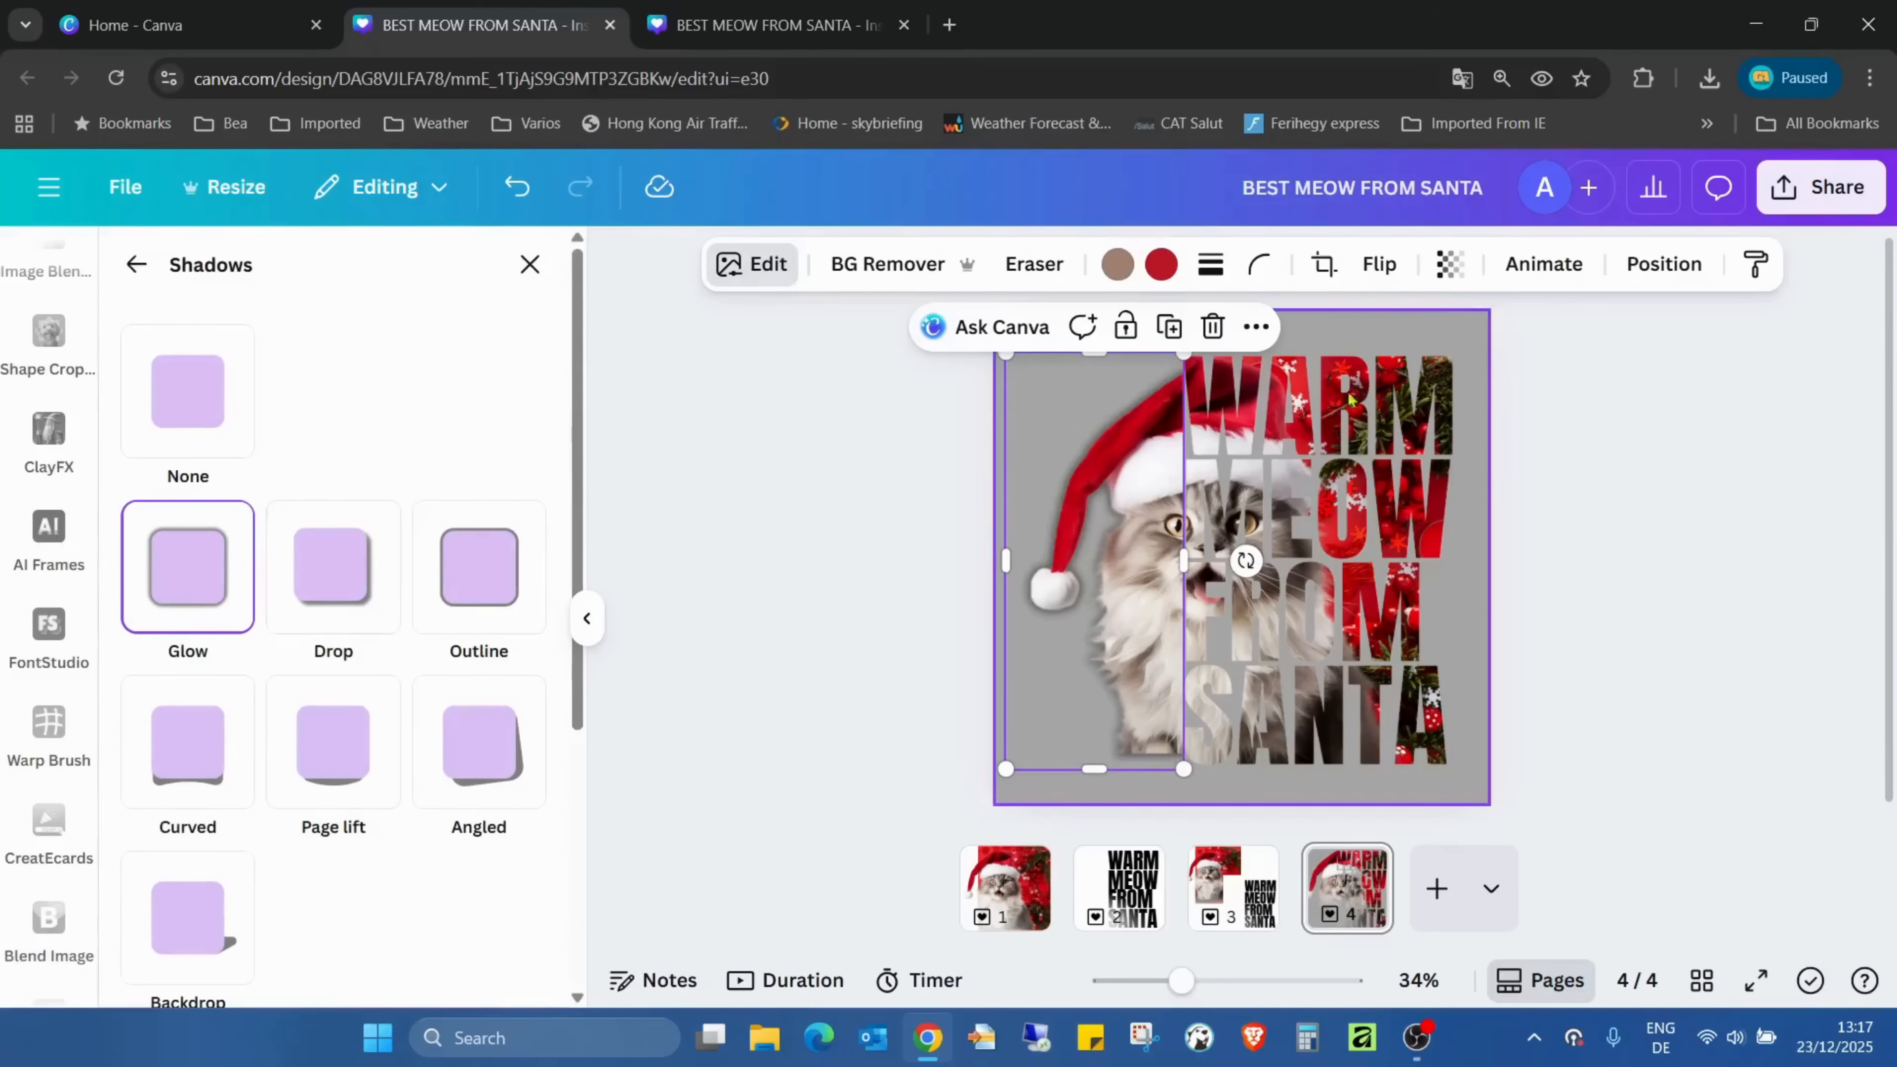
# Apply the Glow shadow effect to the blended WARM MEOW FROM SANTA text image.
pyautogui.click(1262, 340)
pyautogui.click(1241, 558)
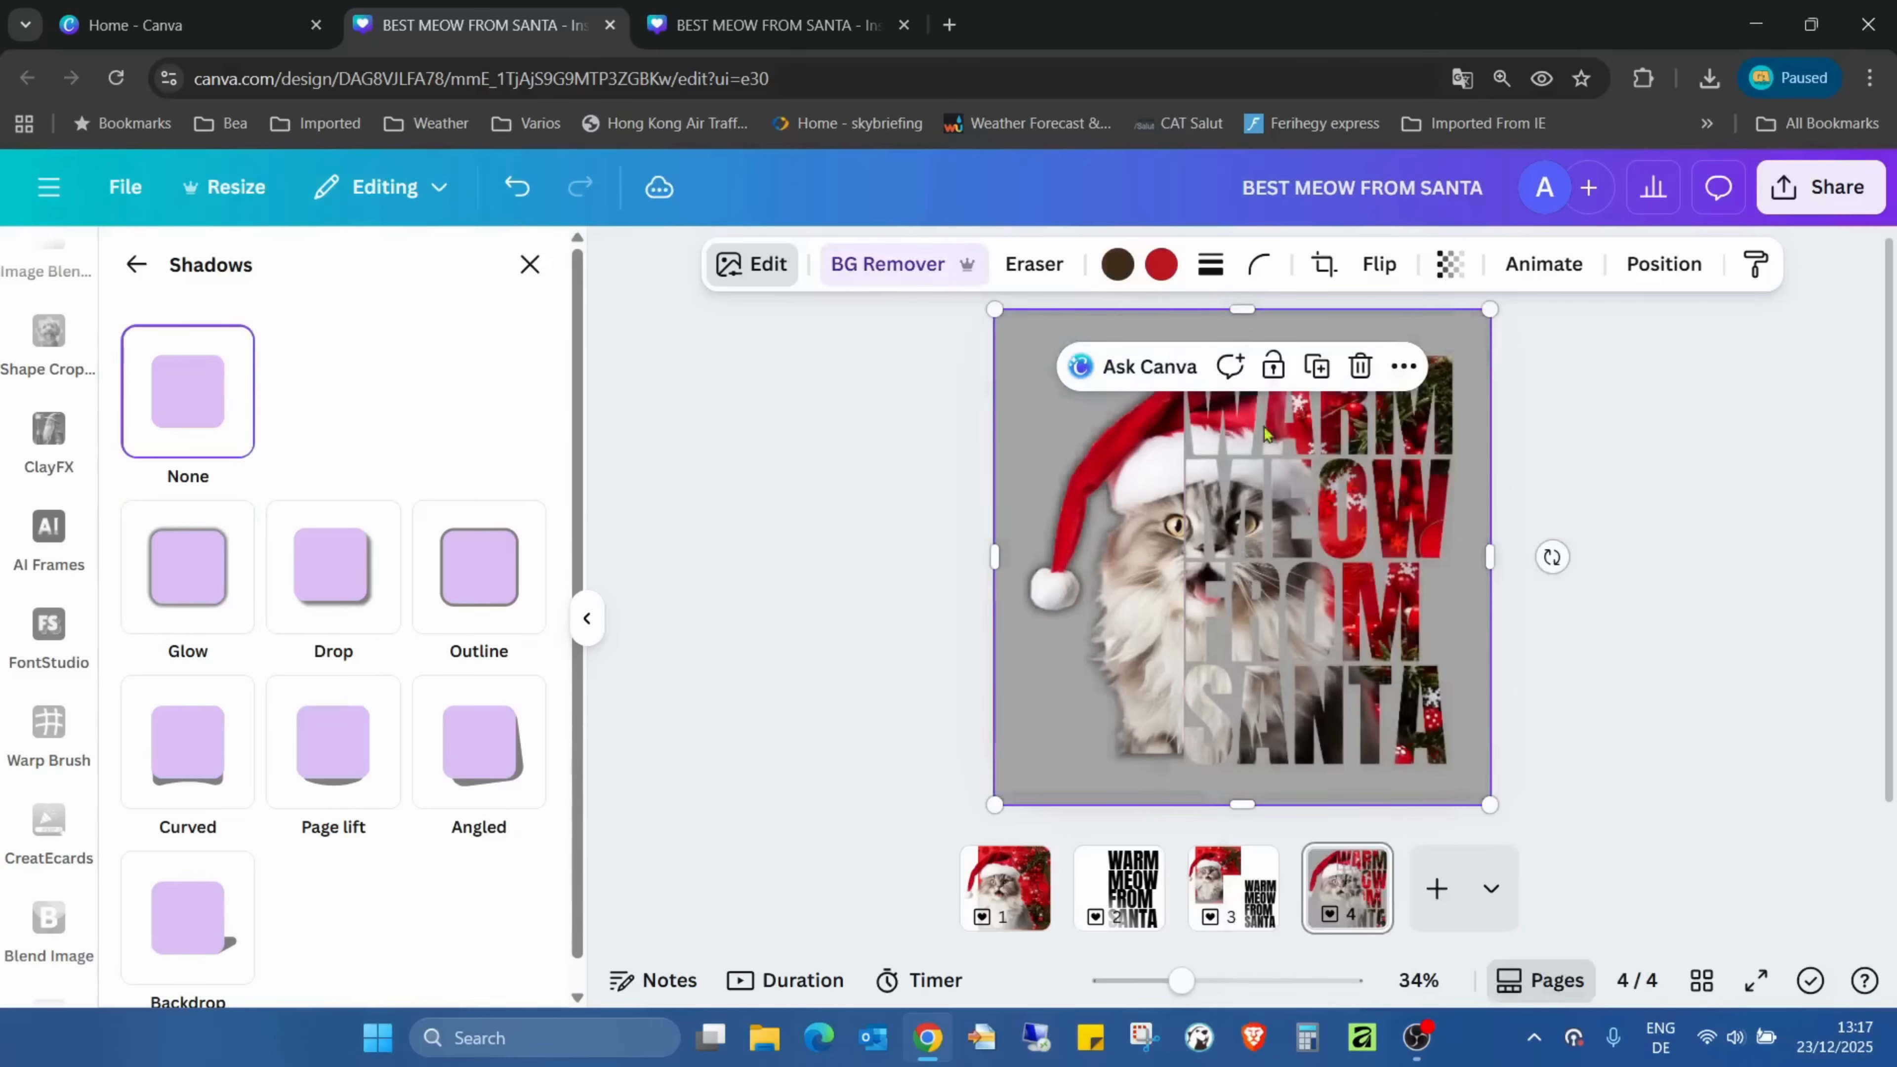
pyautogui.click(200, 595)
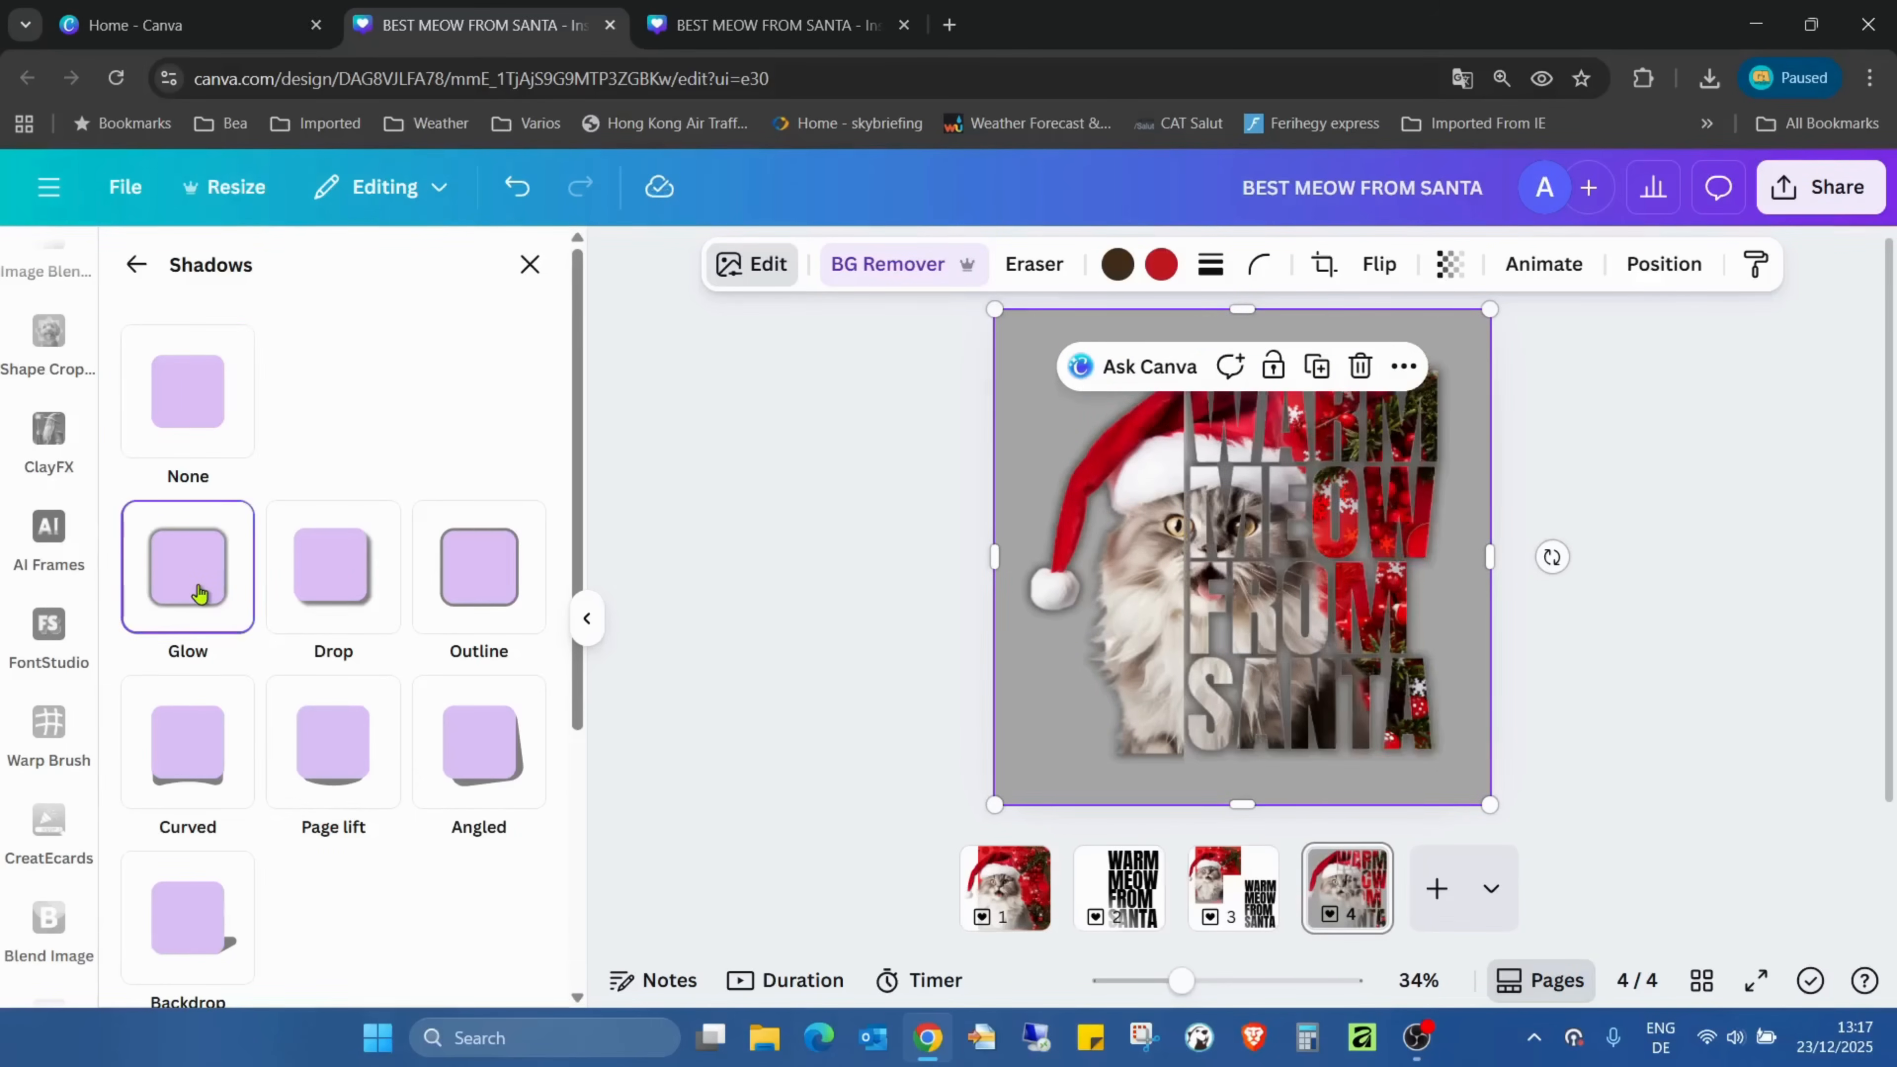
pyautogui.click(1712, 456)
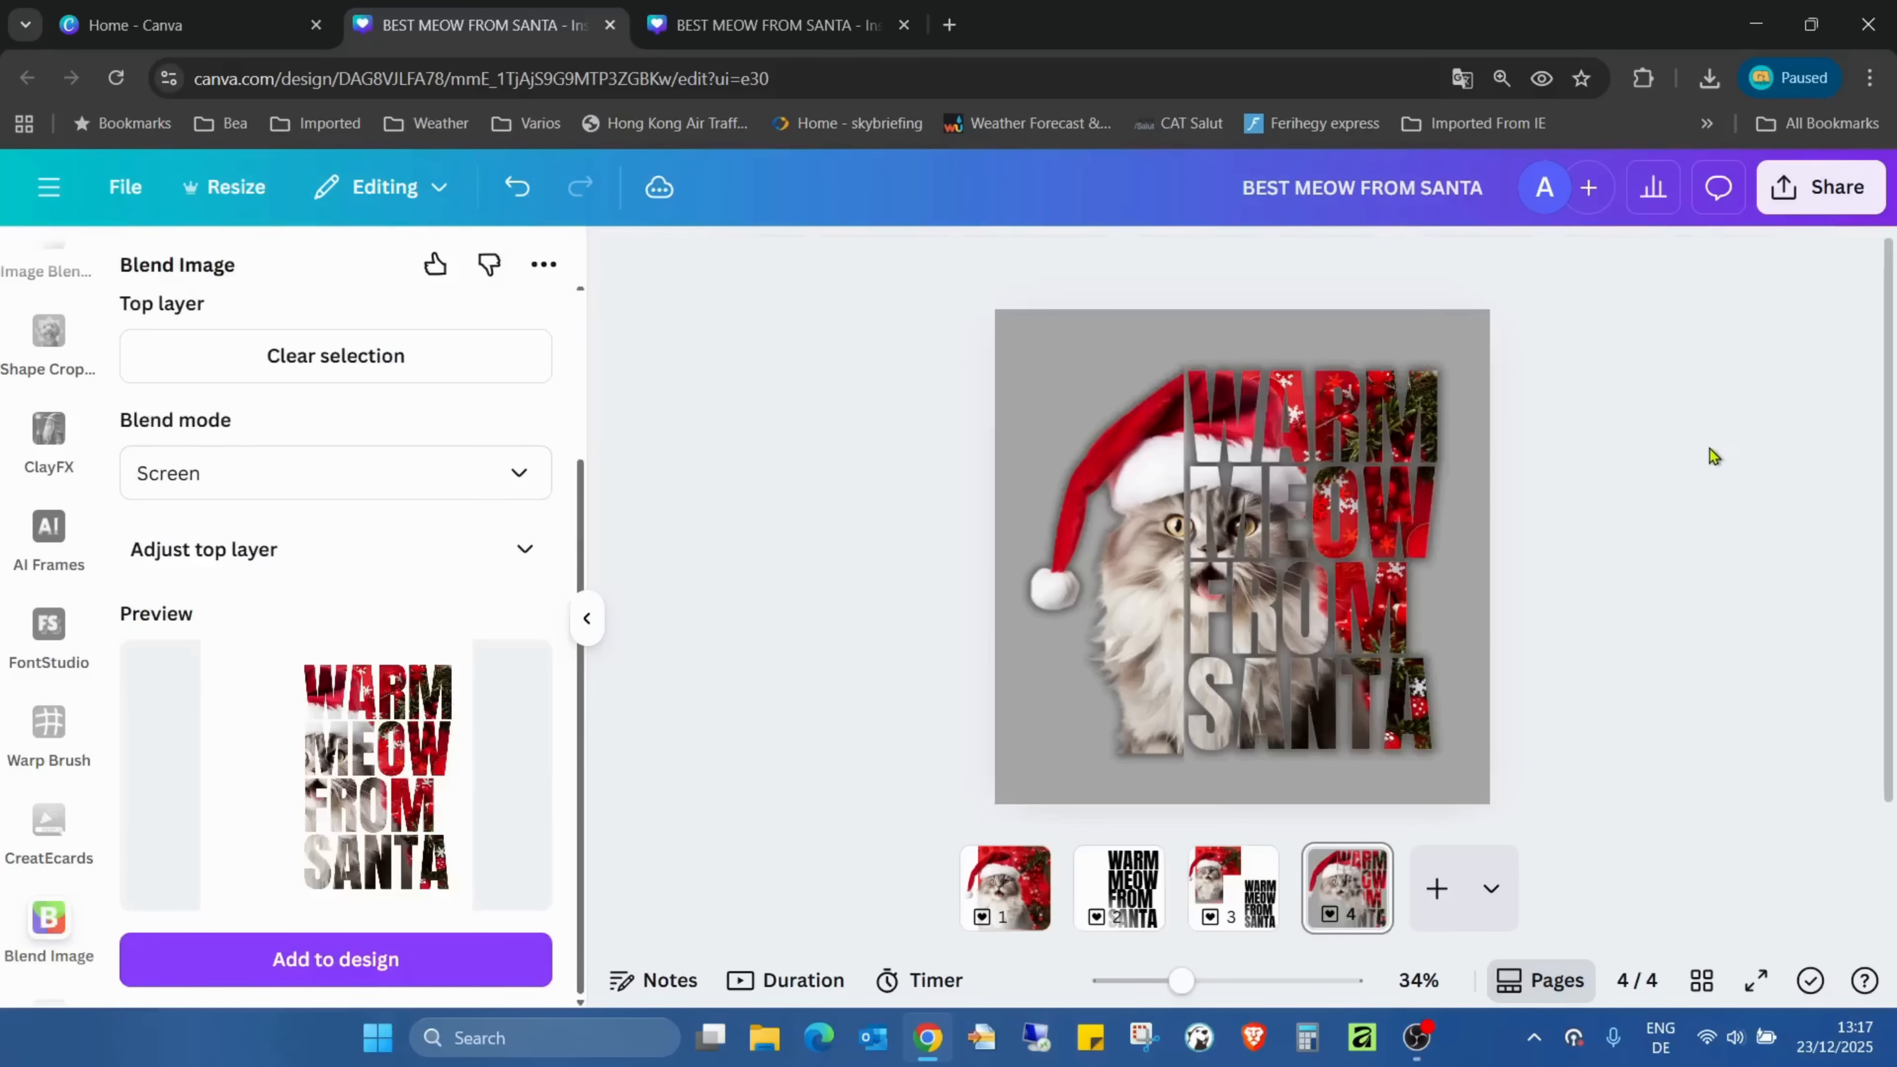
# Crop the cat cutout's bottom edge to a height of about 879, level with the base of the text.
pyautogui.moveTo(1180, 981); pyautogui.dragTo(1216, 984)
pyautogui.scroll(-3, 1344, 583)
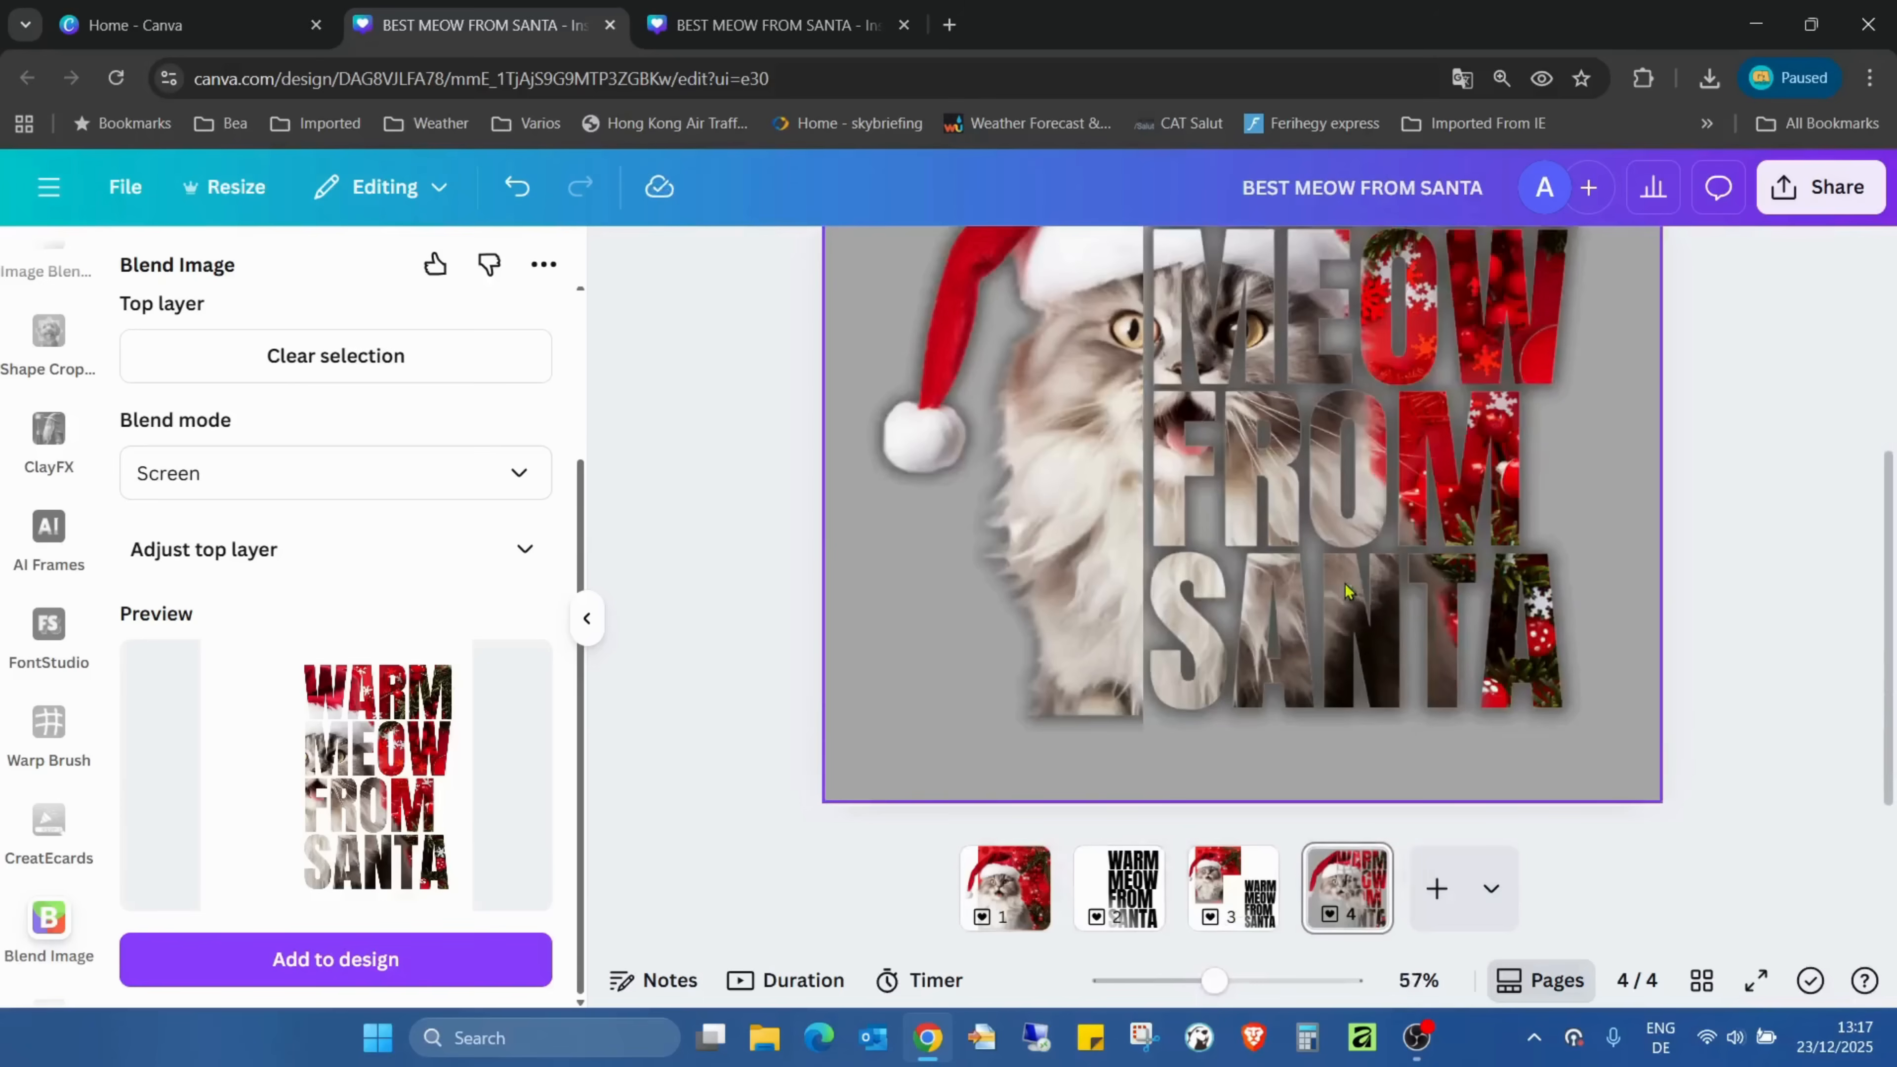
pyautogui.click(1069, 705)
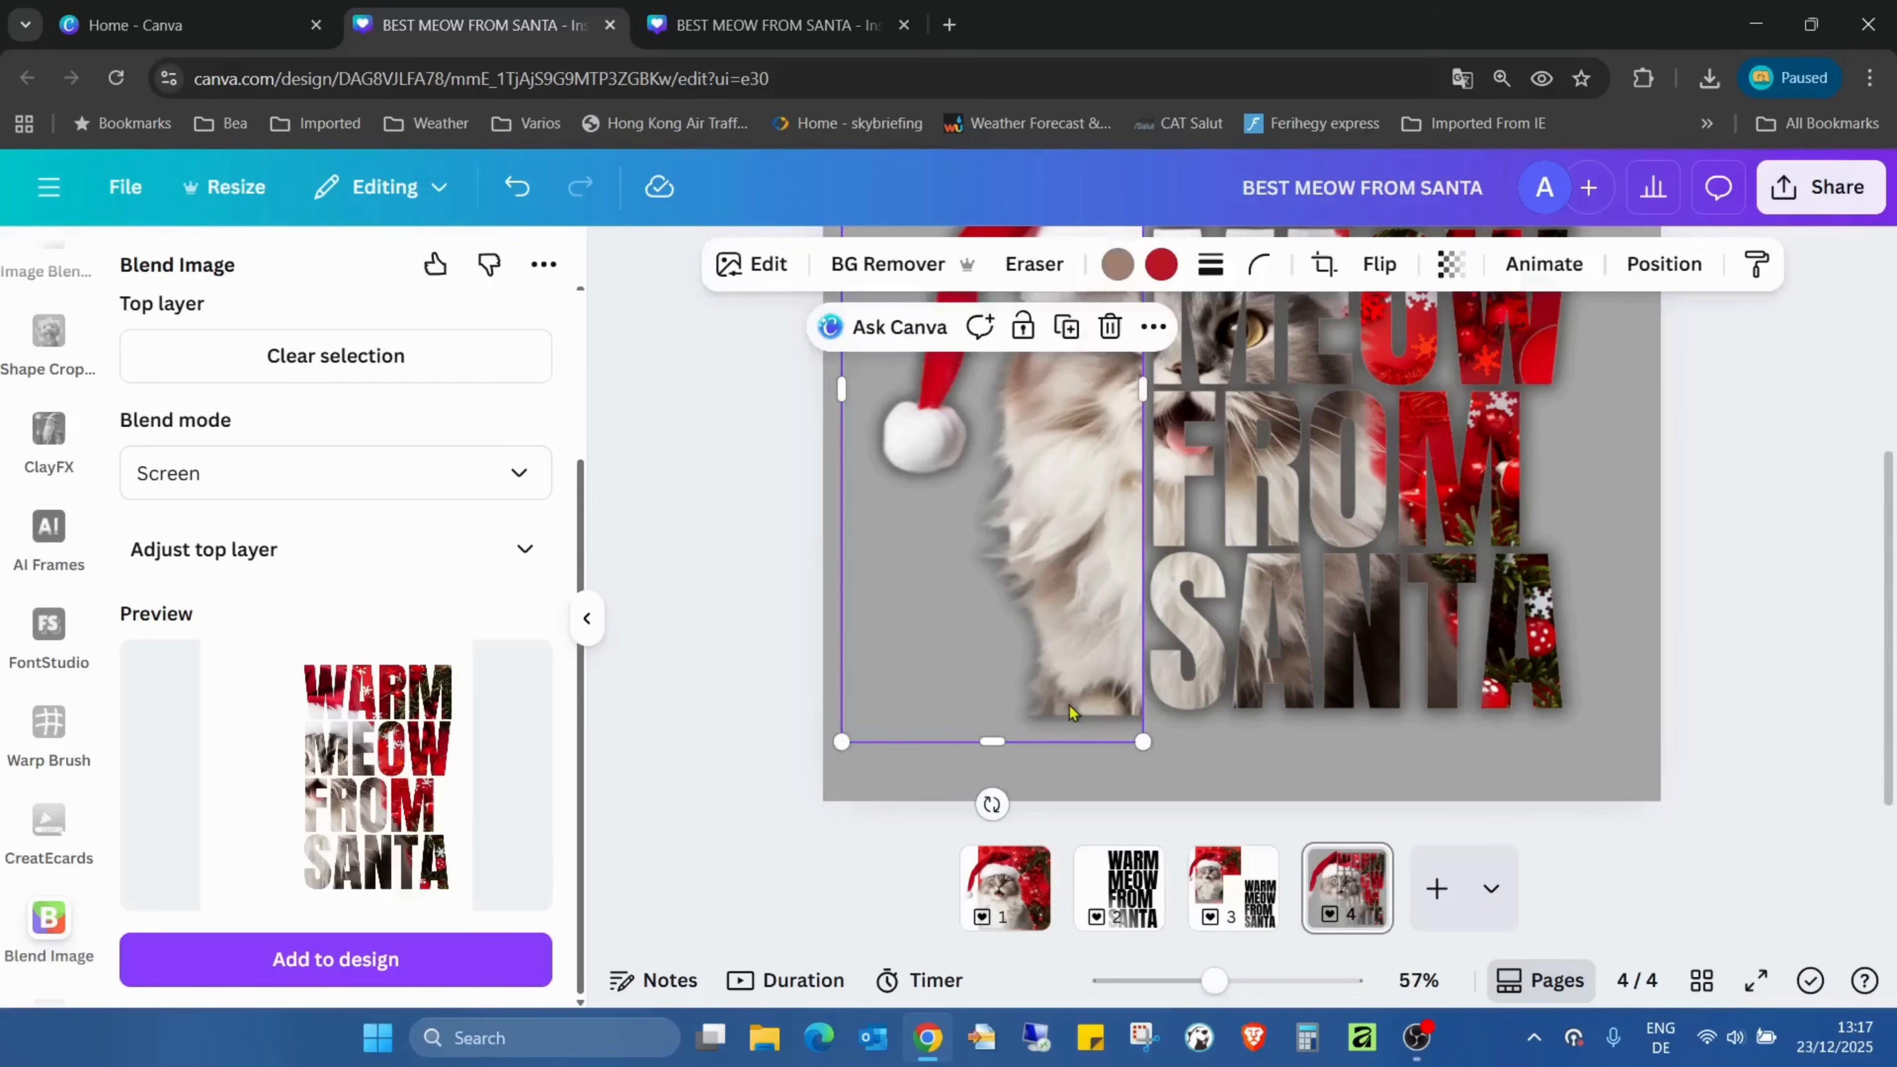
pyautogui.moveTo(1080, 742); pyautogui.dragTo(1080, 713)
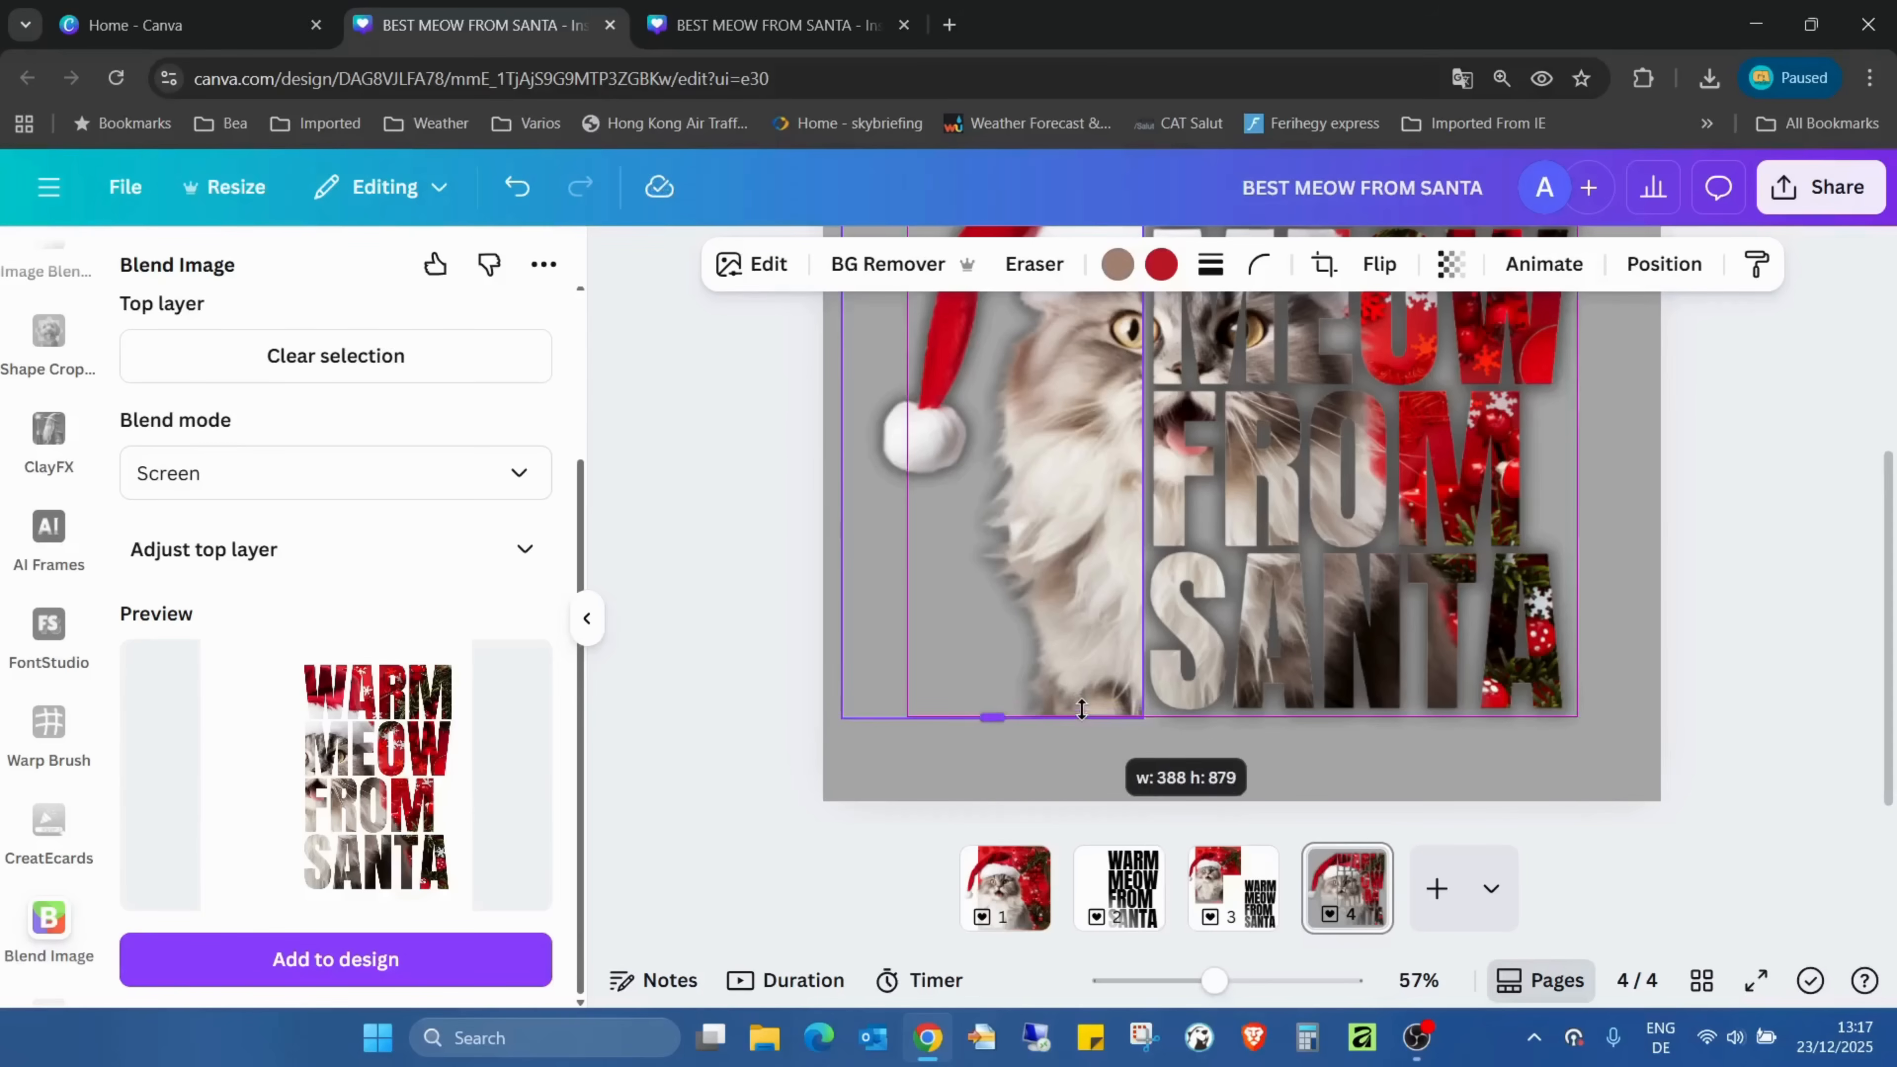
pyautogui.click(1595, 722)
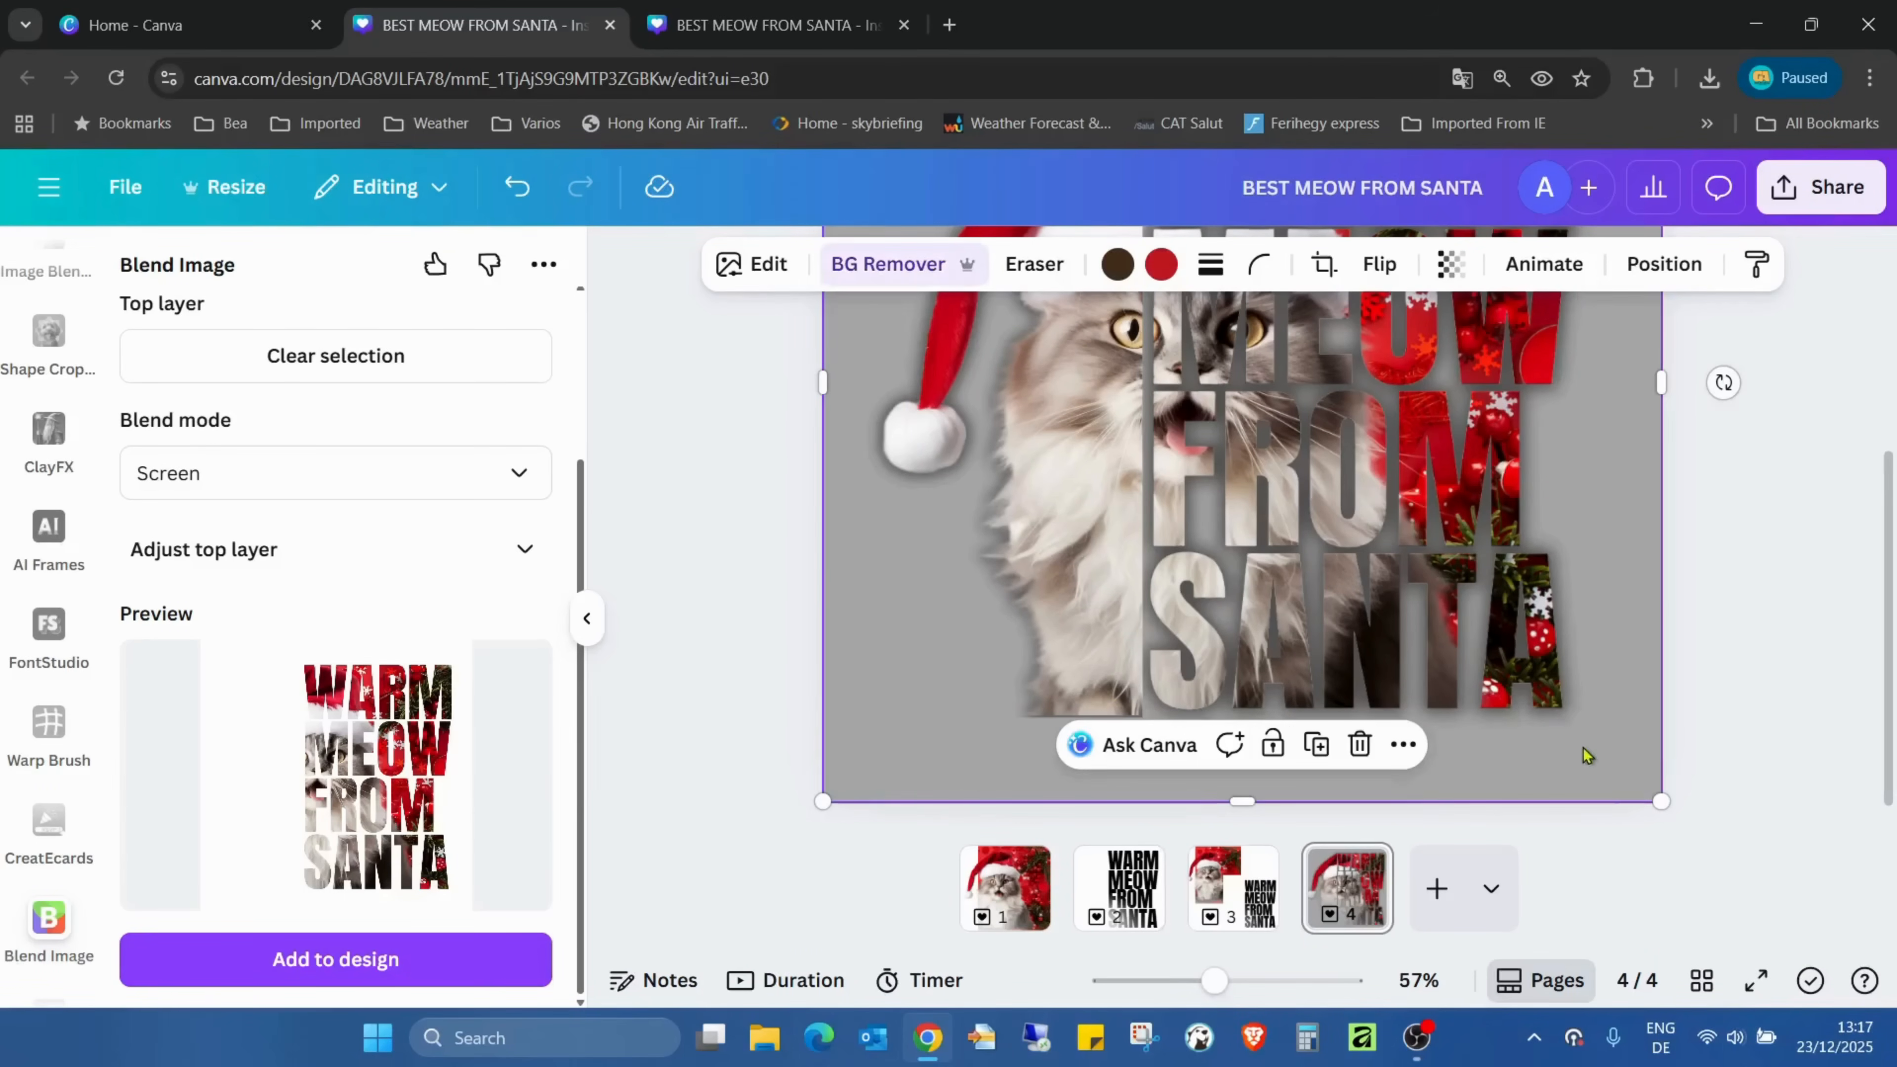
pyautogui.click(1717, 690)
# Show the finished page 4 design in full screen to review it.
pyautogui.click(1224, 991)
pyautogui.moveTo(1225, 990); pyautogui.dragTo(1182, 984)
pyautogui.click(1759, 980)
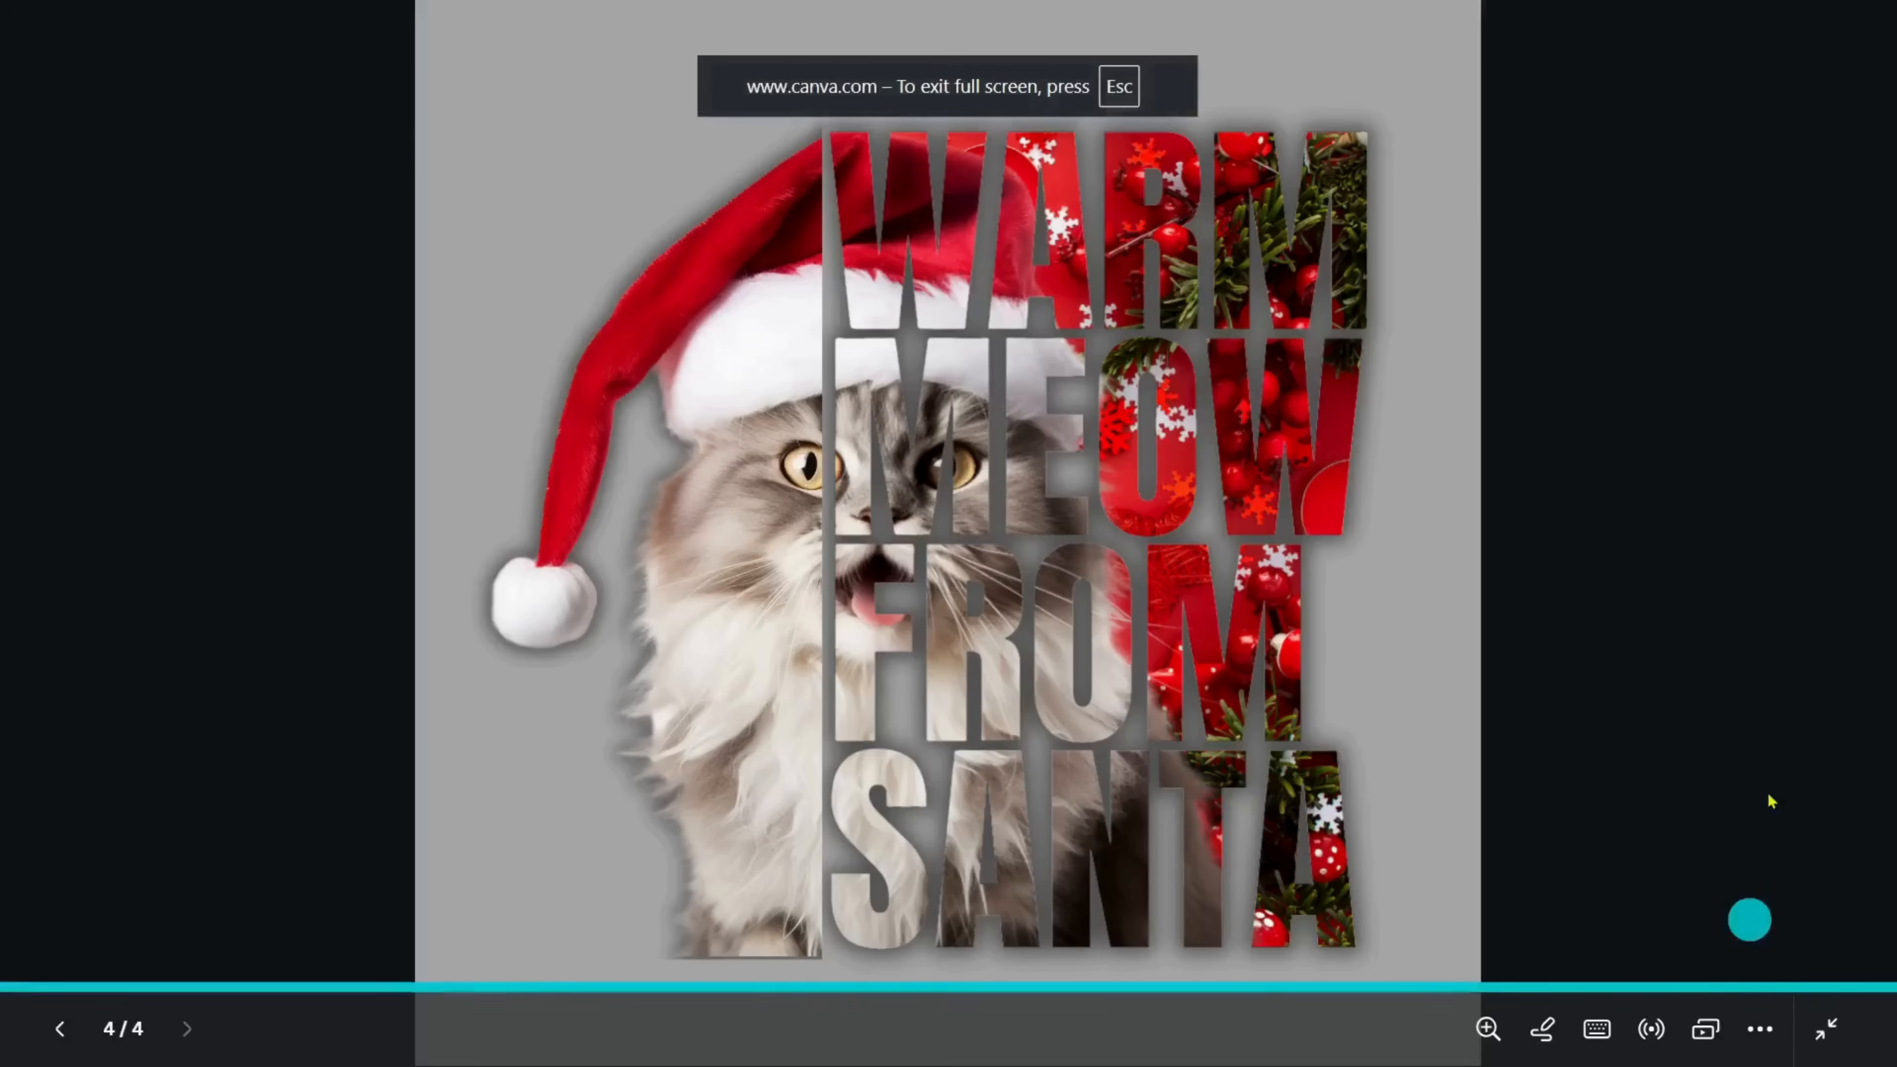